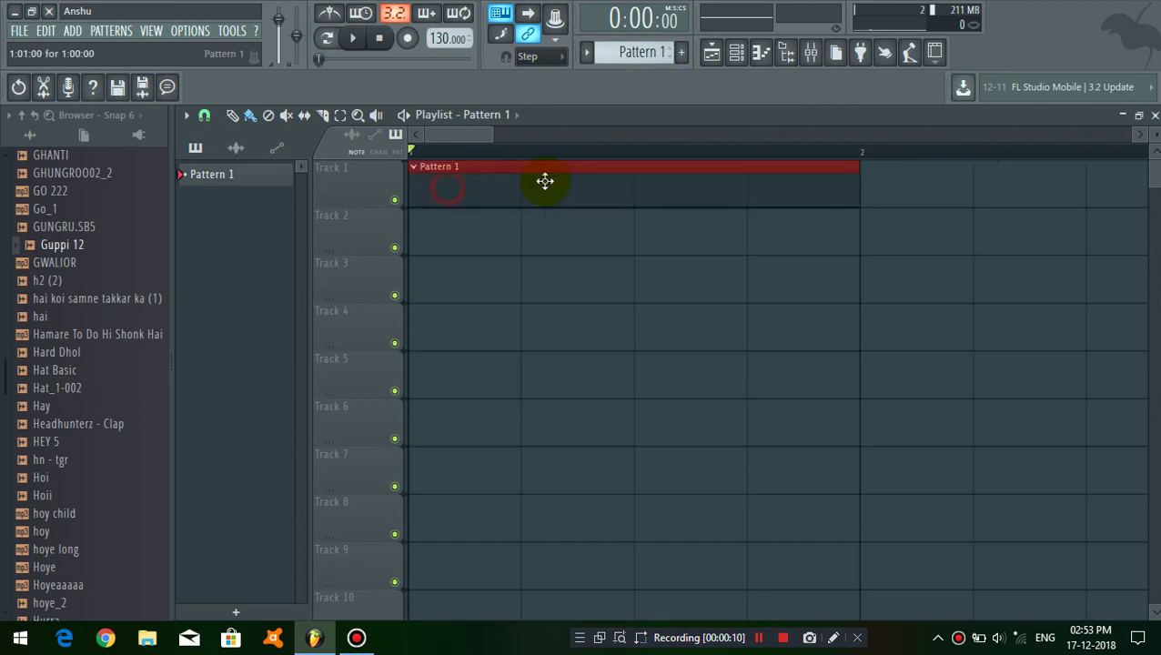
Set the playlist's snap mode to Step
{"action": "right_click", "coordinate": [543, 229]}
{"action": "scroll", "coordinate": [538, 162], "scroll_direction": "down", "scroll_amount": 2}
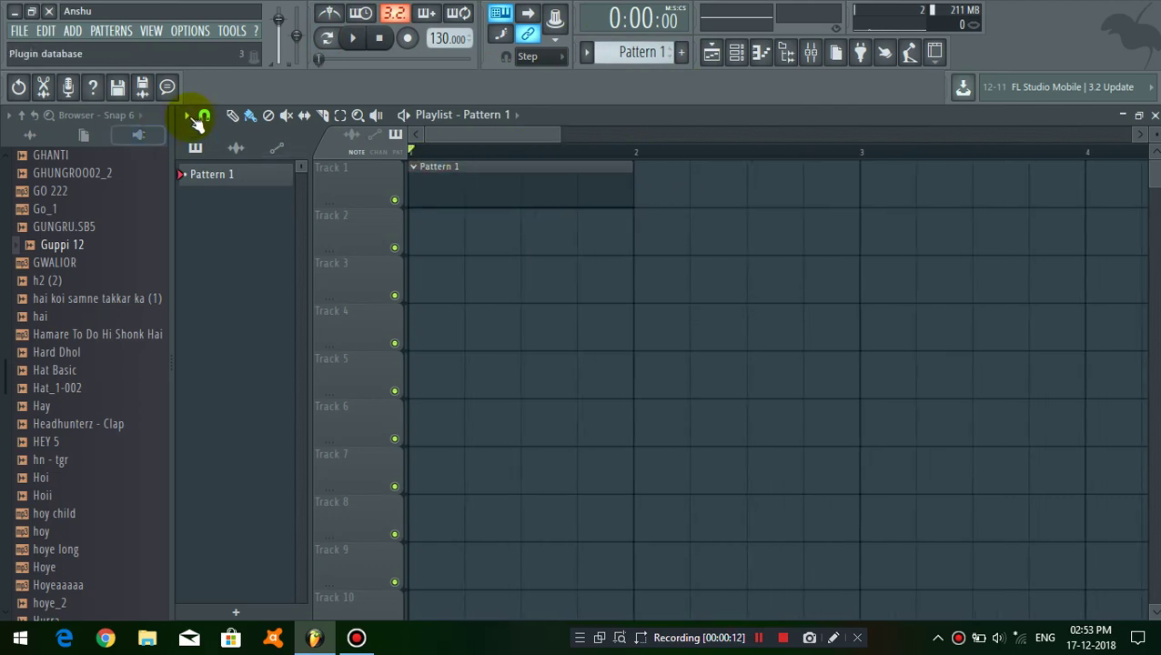
{"action": "left_click", "coordinate": [186, 116]}
{"action": "left_click", "coordinate": [205, 184]}
{"action": "left_click", "coordinate": [222, 277]}
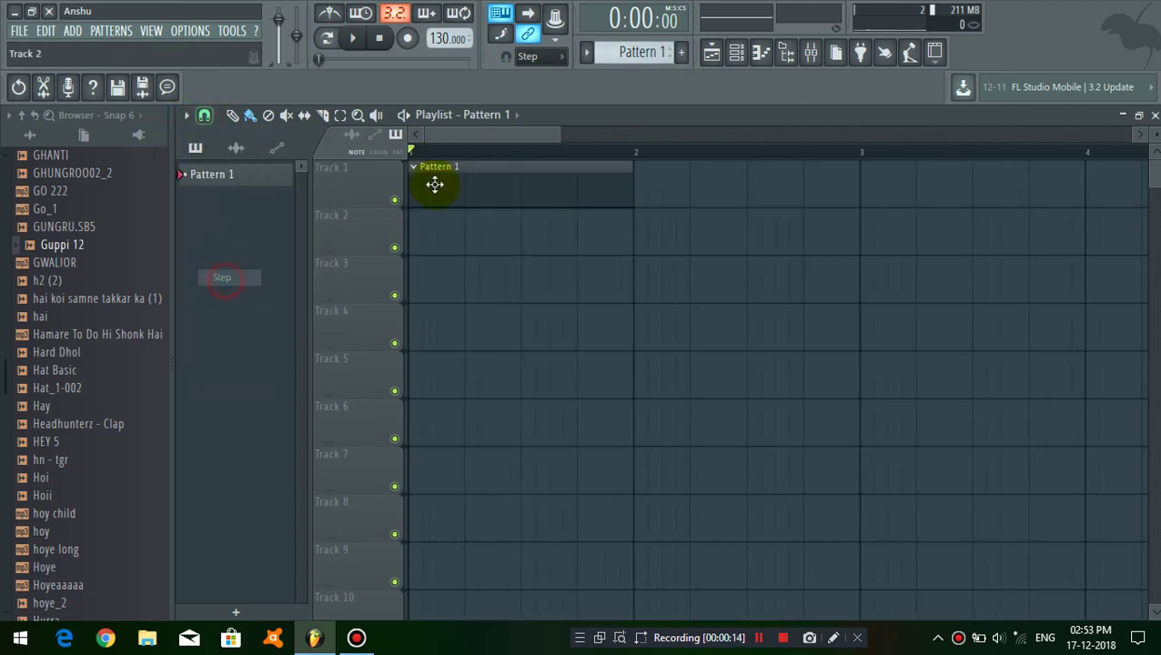
Open Pattern 1 in the channel rack and add the DJ Vicky Mahoba Hard Kick sample as a new channel
{"action": "left_click_drag", "start_coordinate": [466, 163], "coordinate": [508, 174]}
{"action": "double_click", "coordinate": [507, 173]}
{"action": "scroll", "coordinate": [77, 314], "scroll_direction": "up", "scroll_amount": 15}
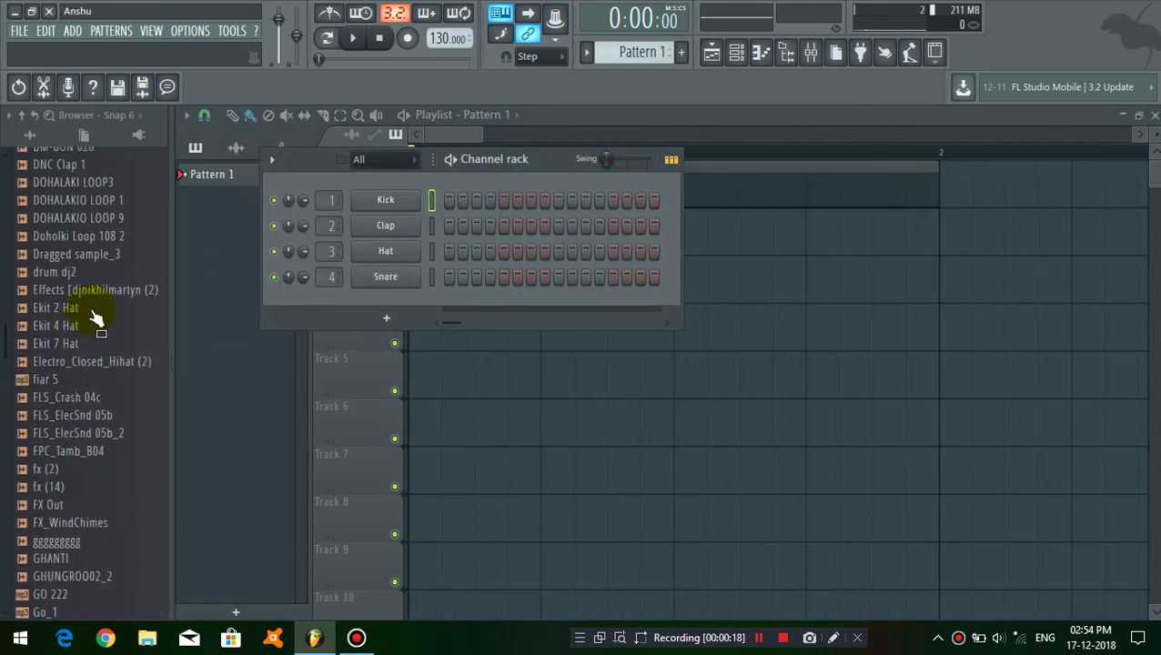
{"action": "scroll", "coordinate": [103, 341], "scroll_direction": "up", "scroll_amount": 10}
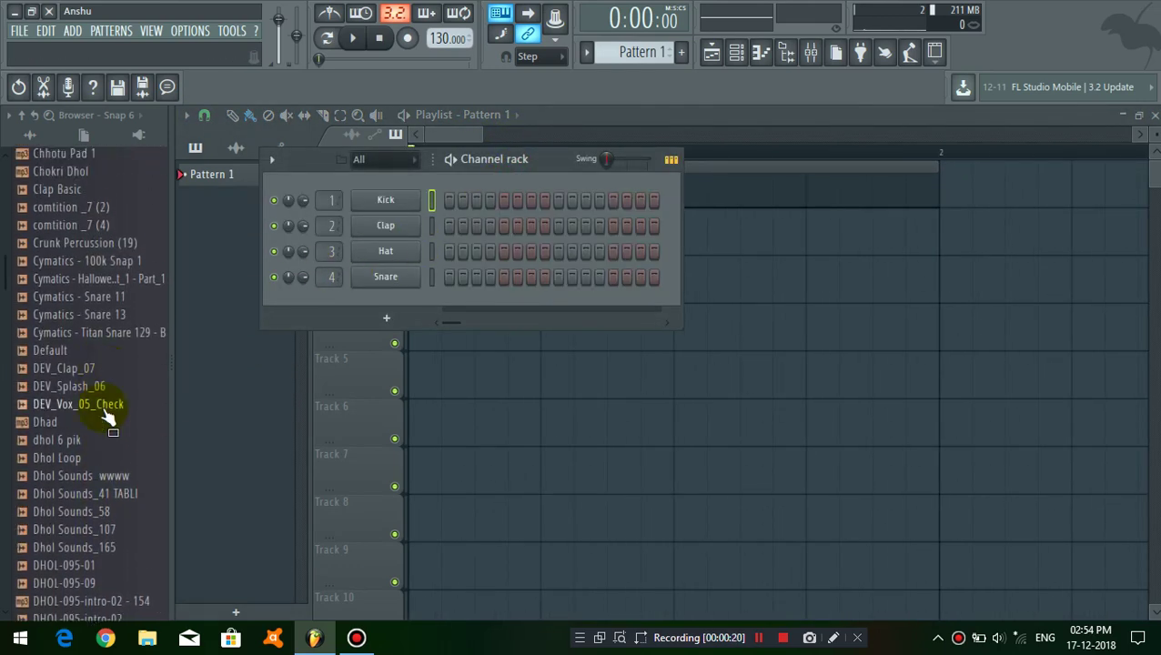
{"action": "scroll", "coordinate": [107, 368], "scroll_direction": "down", "scroll_amount": 10}
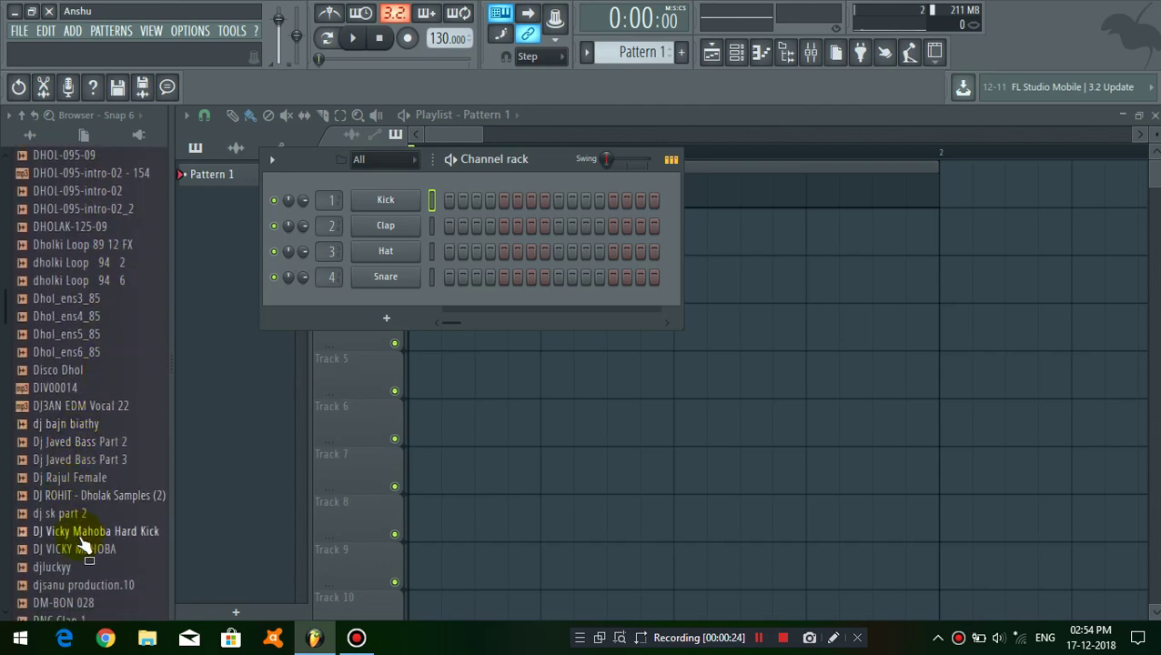
{"action": "left_click_drag", "start_coordinate": [87, 526], "coordinate": [97, 539]}
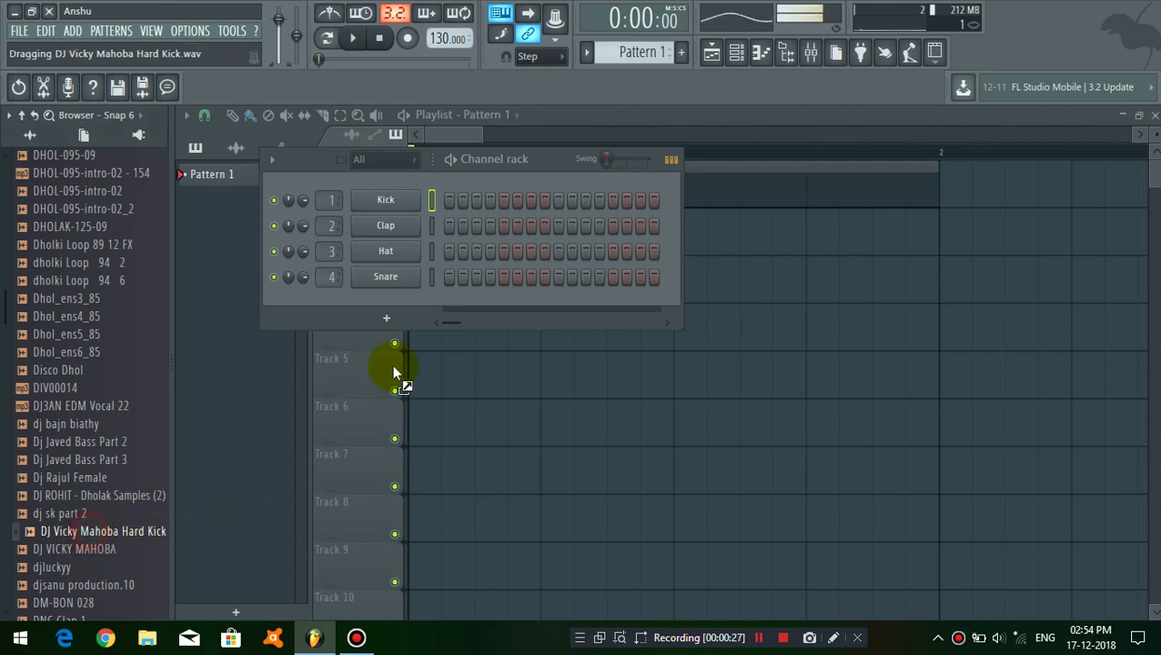
{"action": "left_click_drag", "start_coordinate": [401, 304], "coordinate": [405, 307]}
{"action": "key", "text": "XF86AudioLowerVolume"}
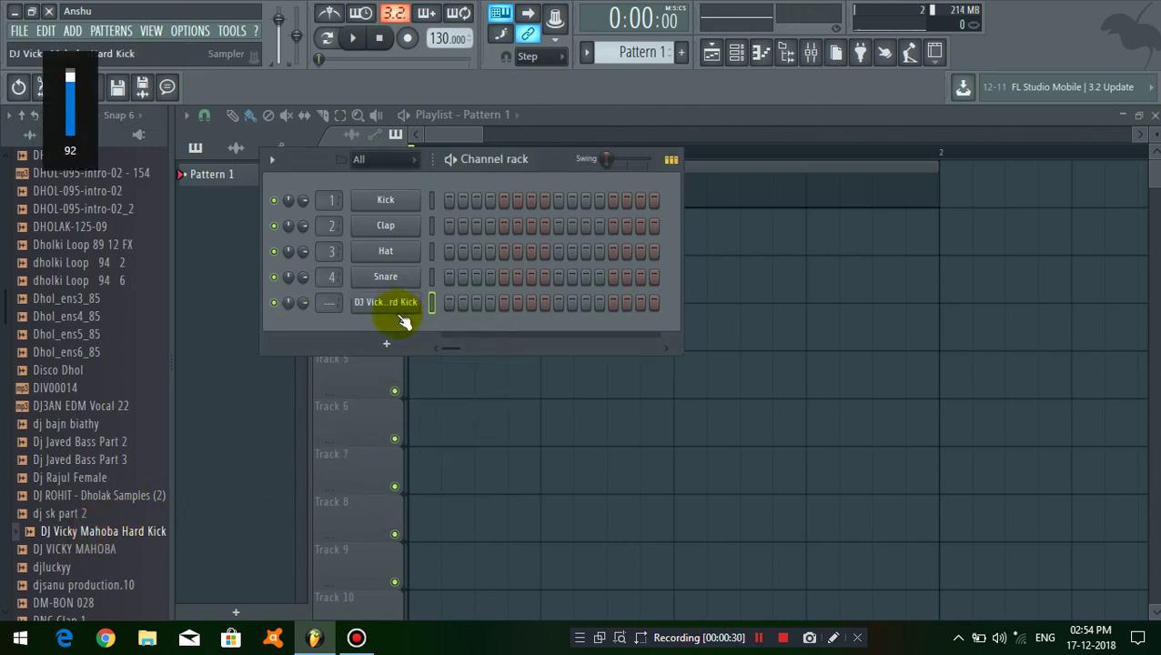
Fill each 4 steps on the hard kick channel and close the channel rack
{"action": "right_click", "coordinate": [396, 311]}
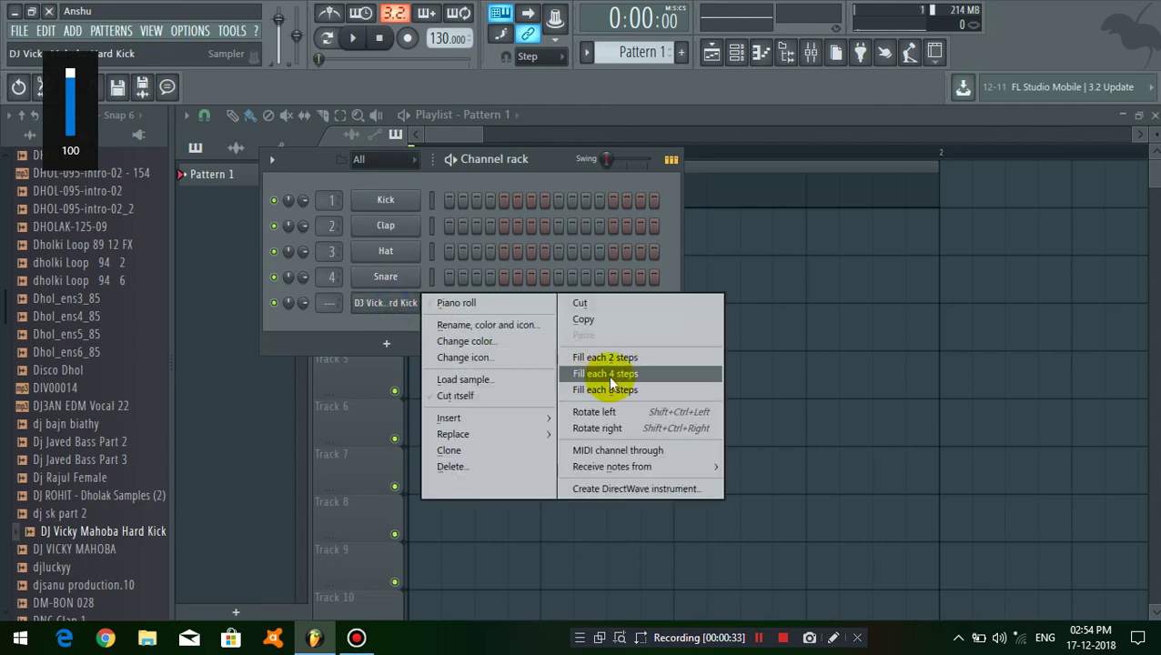
{"action": "left_click", "coordinate": [607, 376]}
{"action": "left_click", "coordinate": [632, 374]}
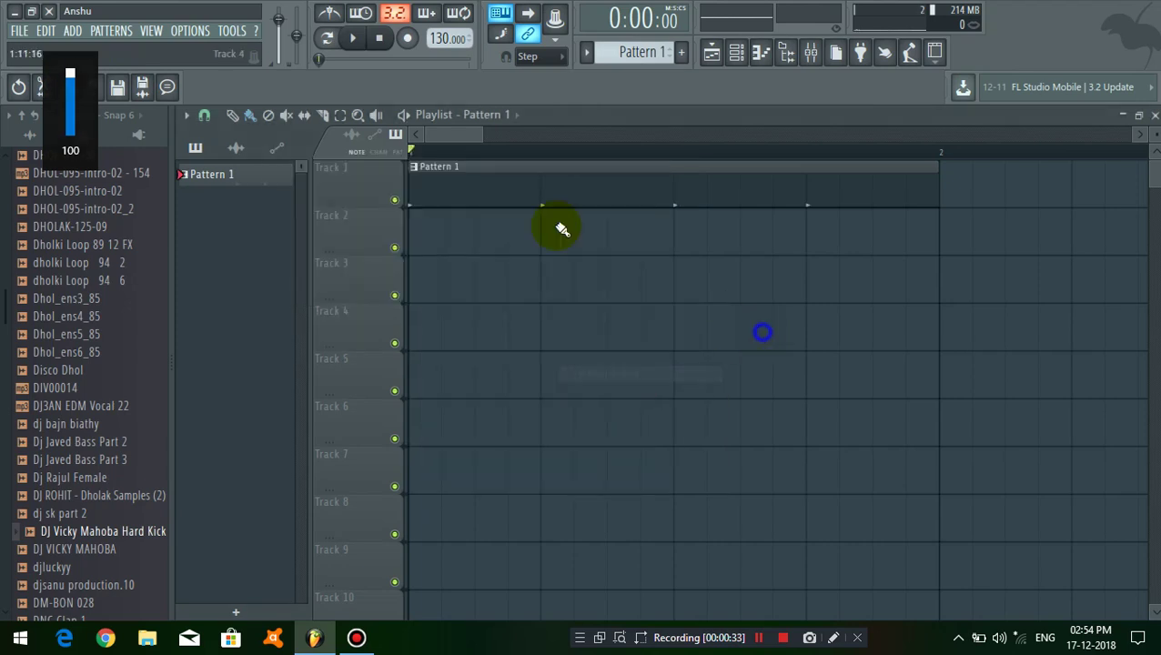
Play back Pattern 1 to hear the kick rhythm and stop playback
{"action": "left_click", "coordinate": [353, 38]}
{"action": "scroll", "coordinate": [477, 150], "scroll_direction": "up", "scroll_amount": 3}
{"action": "scroll", "coordinate": [477, 150], "scroll_direction": "down", "scroll_amount": 4}
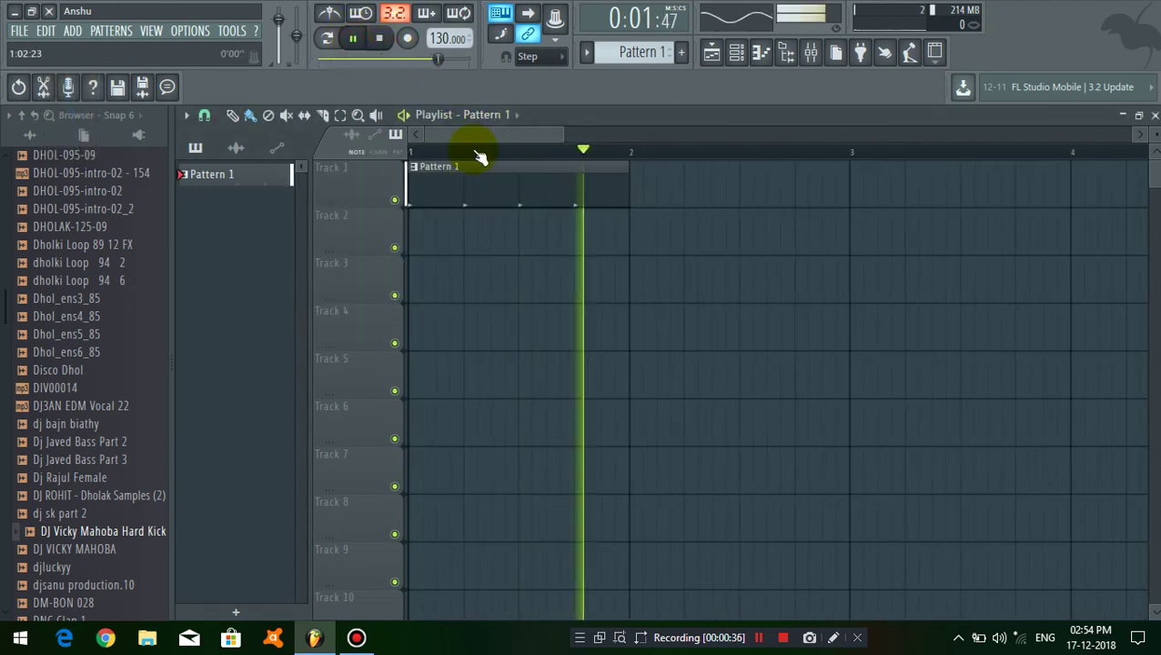
{"action": "left_click", "coordinate": [381, 43]}
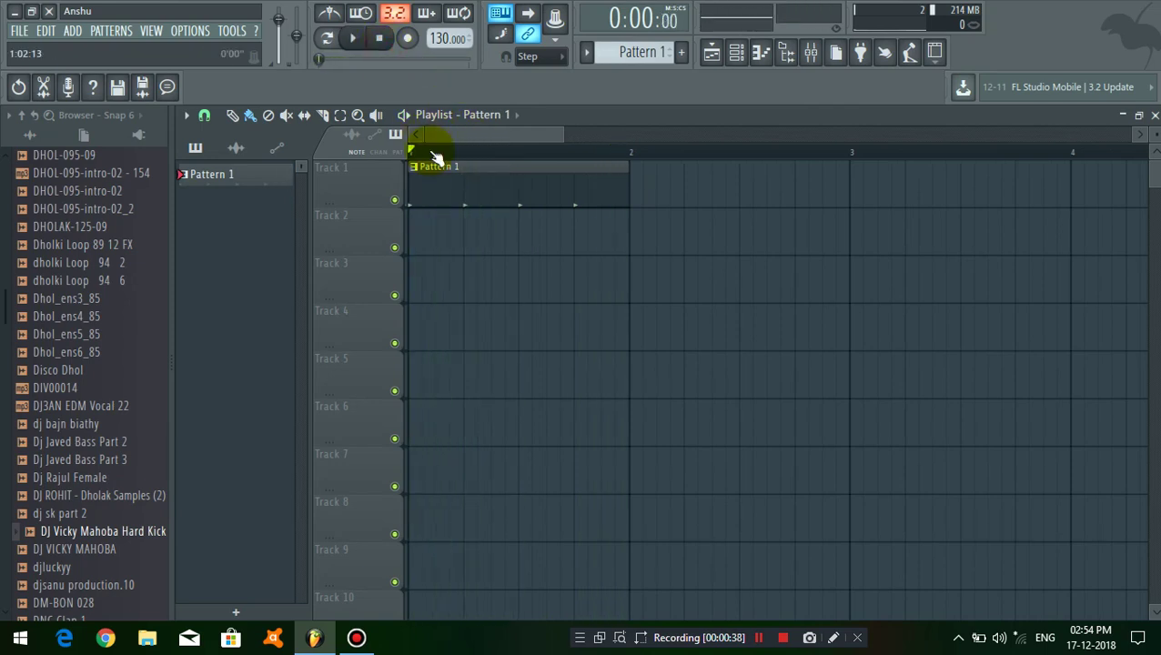
Create Pattern 2 and place its clip at the start of Track 2, beneath Pattern 1
{"action": "scroll", "coordinate": [435, 157], "scroll_direction": "up", "scroll_amount": 3}
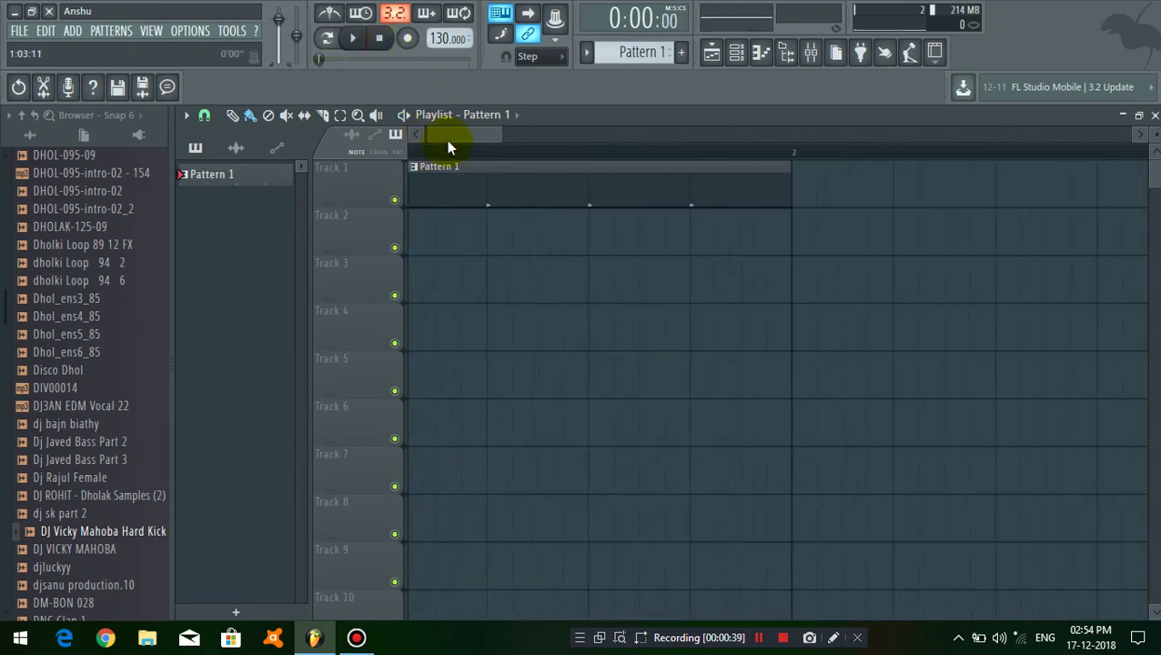
{"action": "left_click", "coordinate": [684, 52]}
{"action": "left_click", "coordinate": [717, 73]}
{"action": "left_click", "coordinate": [502, 227]}
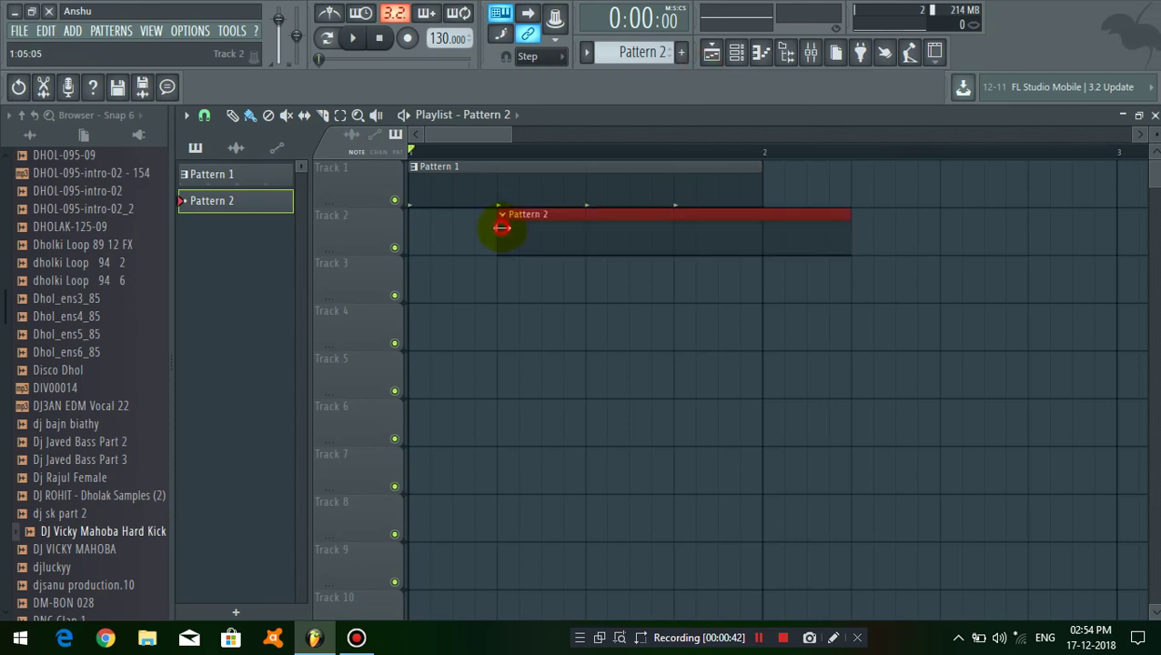
{"action": "left_click_drag", "start_coordinate": [635, 233], "coordinate": [495, 229]}
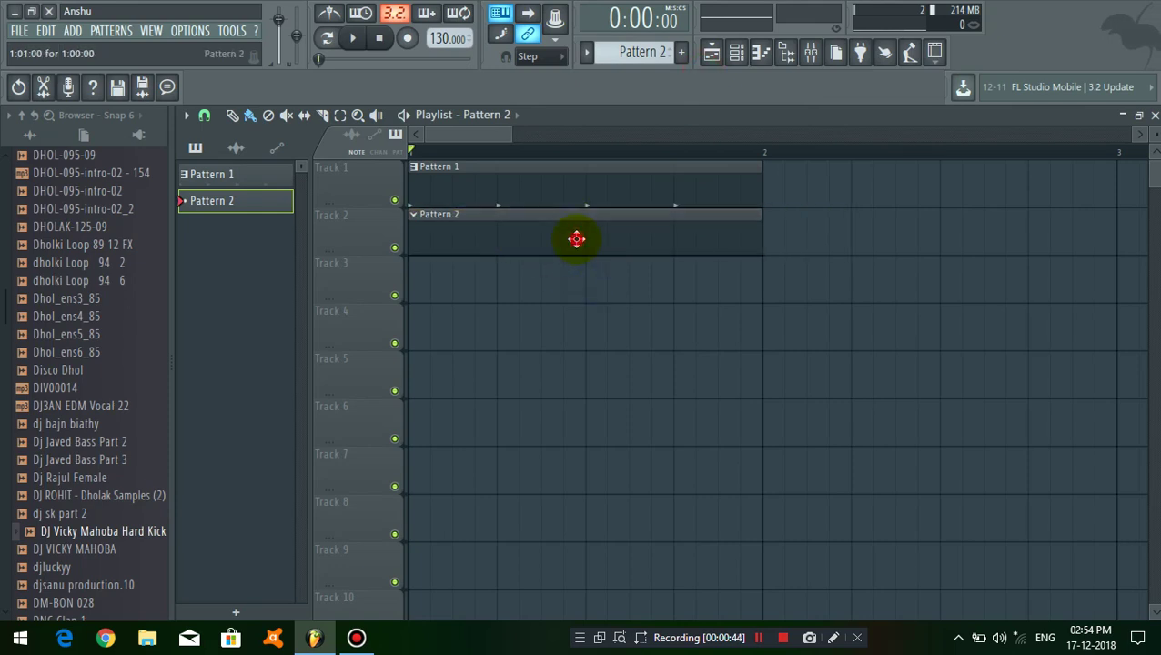
Open Pattern 2 in the channel rack and add a GMS synth channel
{"action": "double_click", "coordinate": [576, 239]}
{"action": "left_click", "coordinate": [386, 344]}
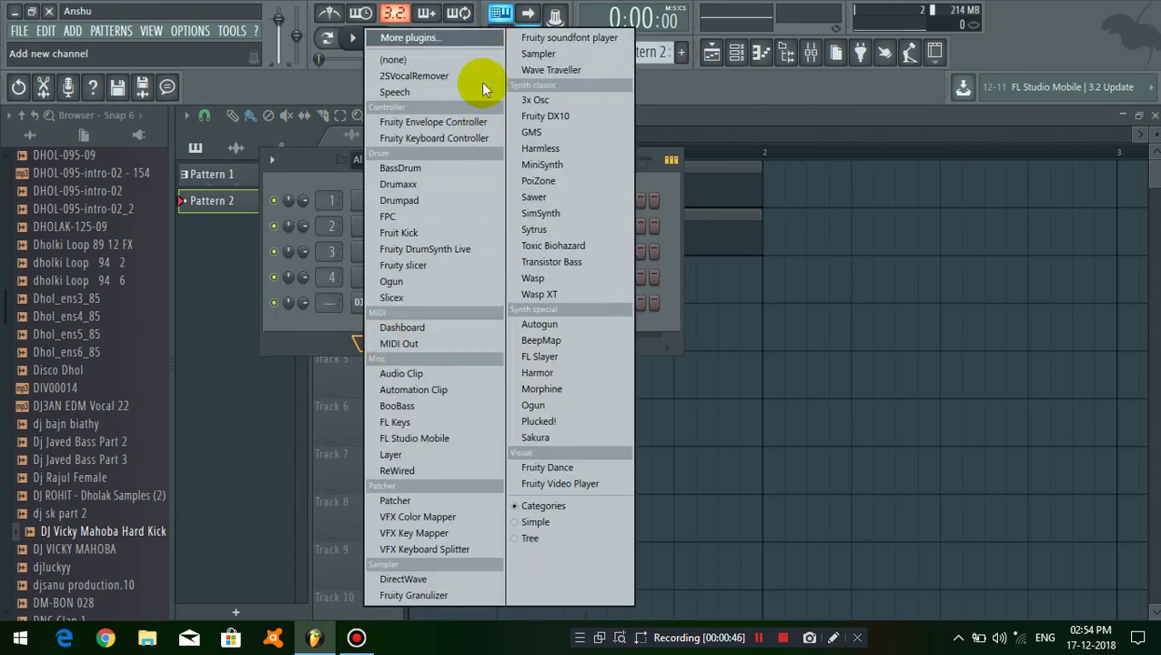
{"action": "left_click", "coordinate": [553, 134]}
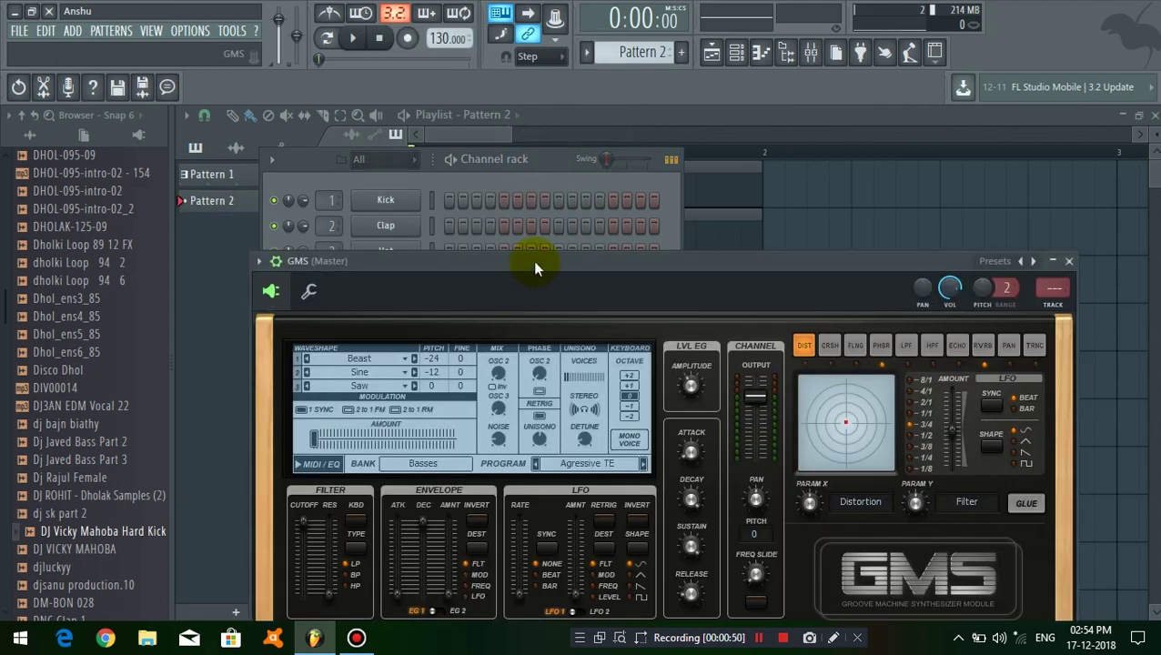
Load the custom saved preset into the GMS synth and close the plugin window
{"action": "left_click_drag", "start_coordinate": [535, 267], "coordinate": [551, 178]}
{"action": "left_click", "coordinate": [284, 177]}
{"action": "mouse_move", "coordinate": [293, 224]}
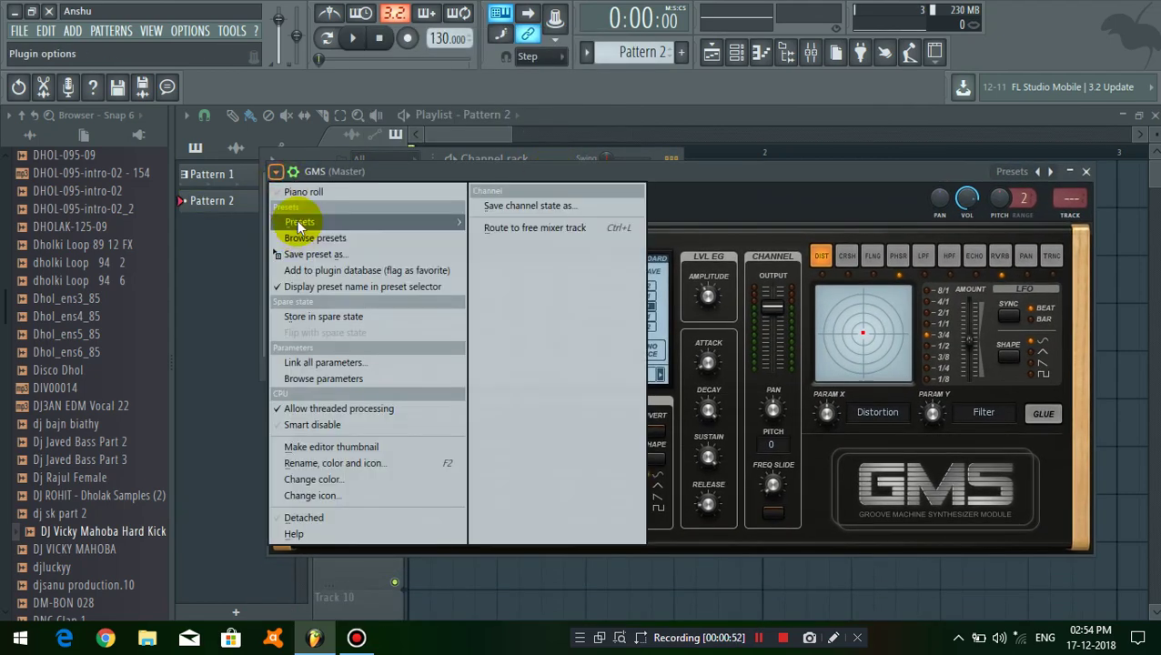
{"action": "left_click", "coordinate": [529, 237]}
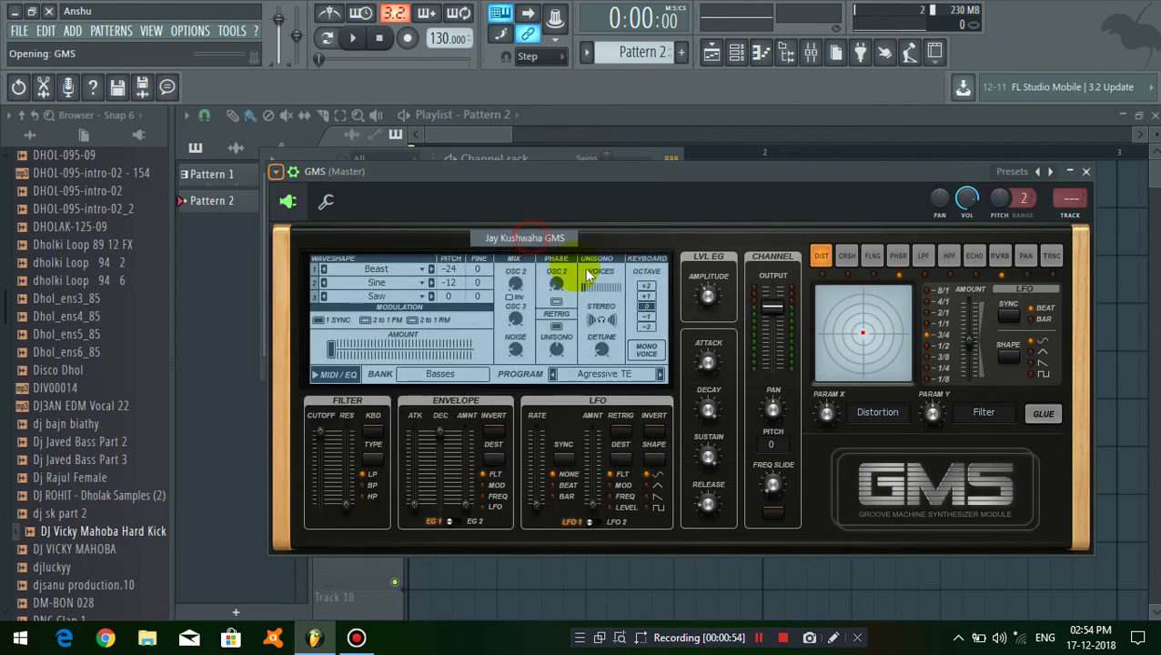
{"action": "left_click", "coordinate": [1086, 172]}
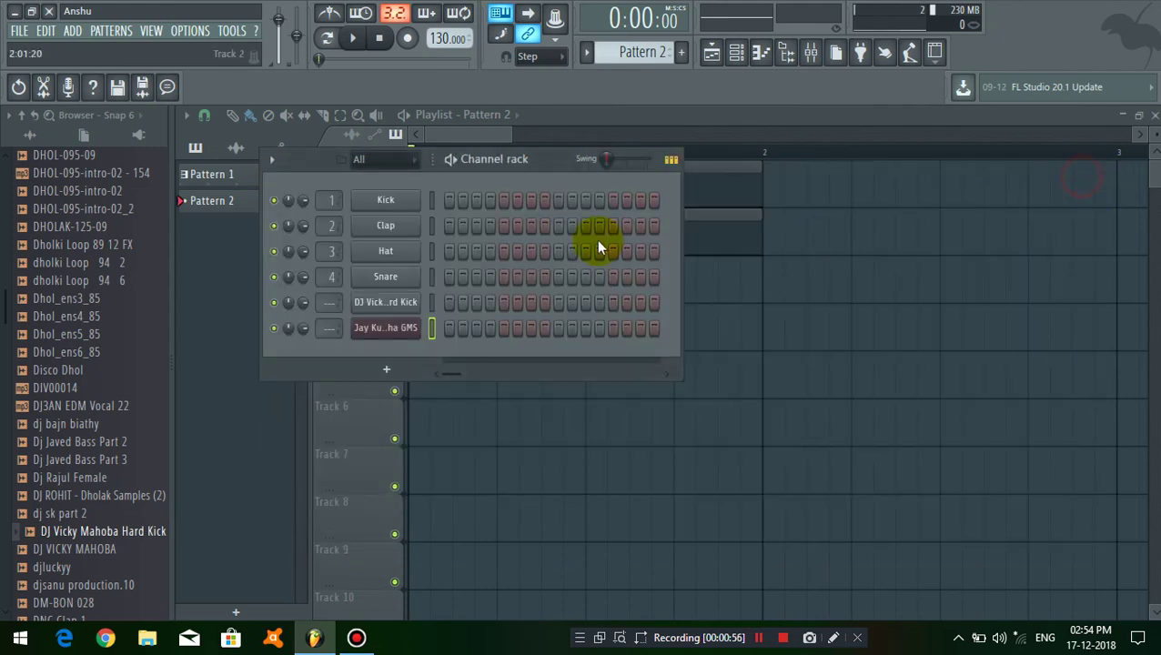
Enter notes on steps 4, 7, 12 and 15 of the GMS channel and open its piano roll
{"action": "right_click", "coordinate": [385, 328]}
{"action": "left_click", "coordinate": [385, 325]}
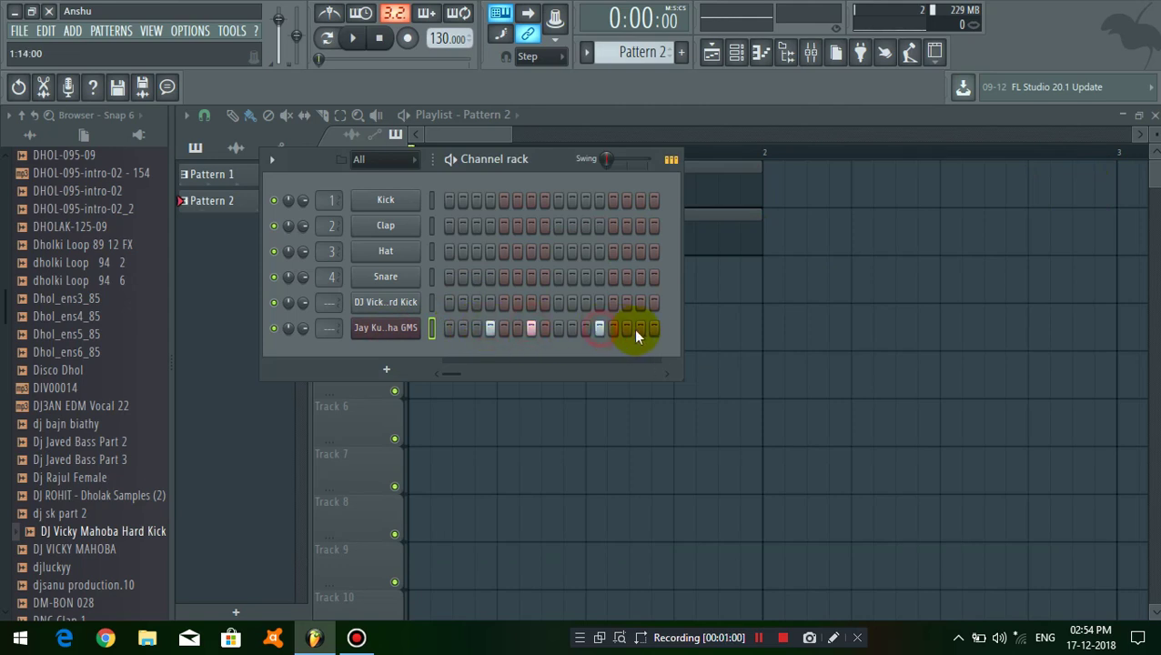
{"action": "right_click", "coordinate": [394, 334]}
{"action": "left_click", "coordinate": [455, 329]}
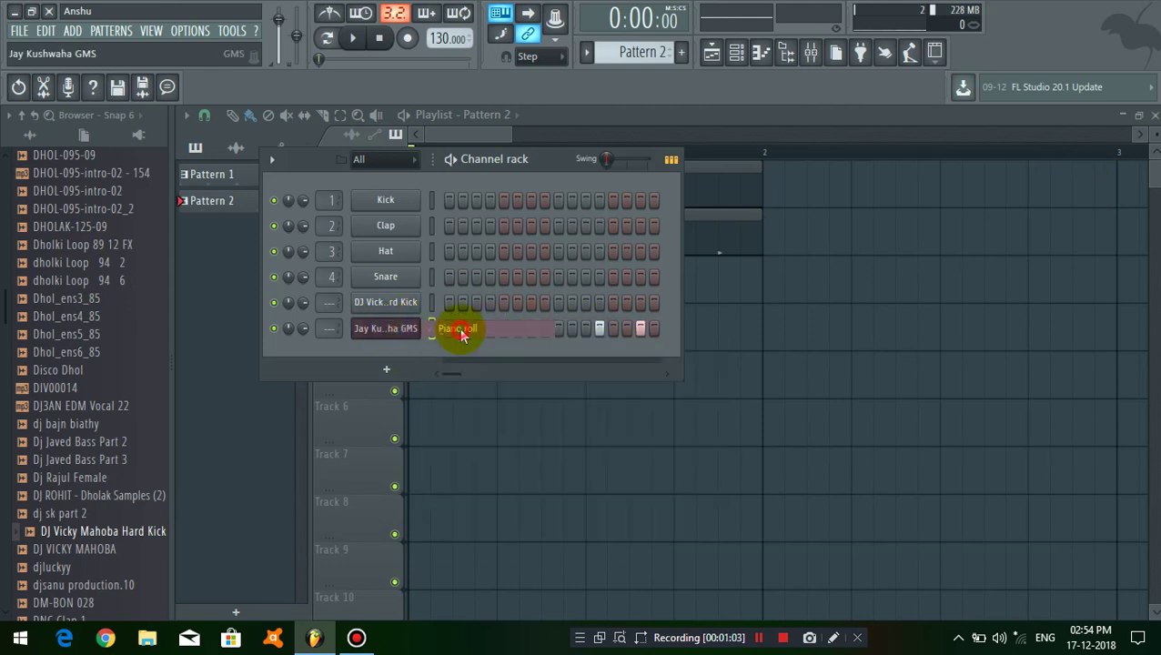
Replace the four short step notes with C5 notes two steps long at the same positions
{"action": "left_click_drag", "start_coordinate": [267, 159], "coordinate": [362, 337]}
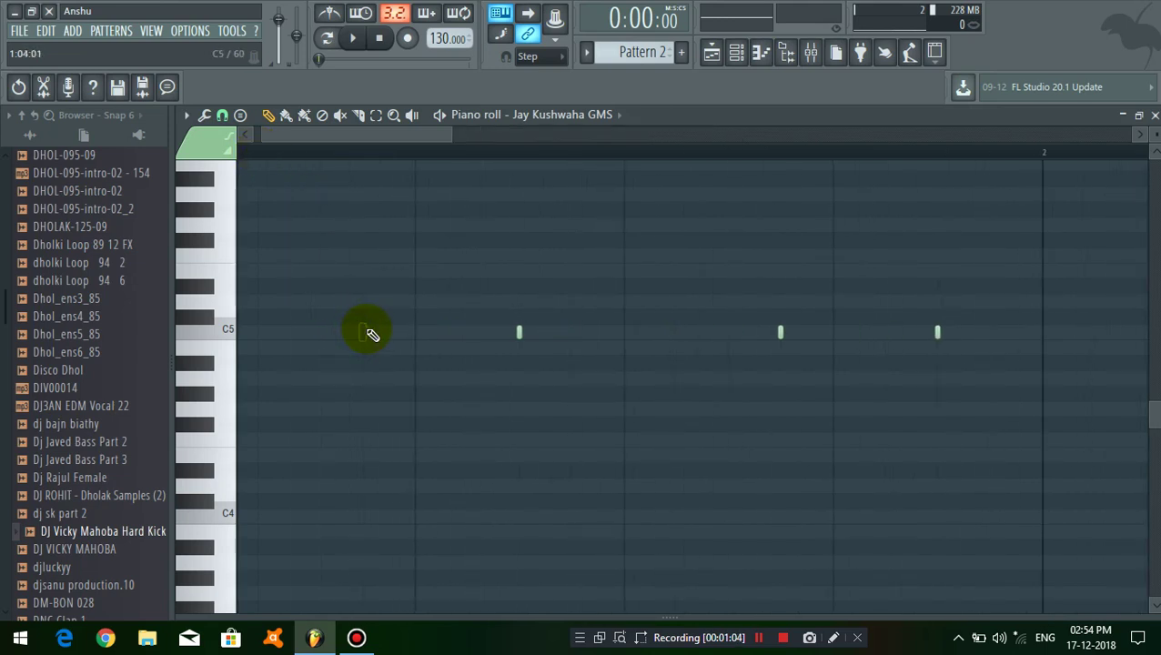
{"action": "left_click", "coordinate": [368, 332]}
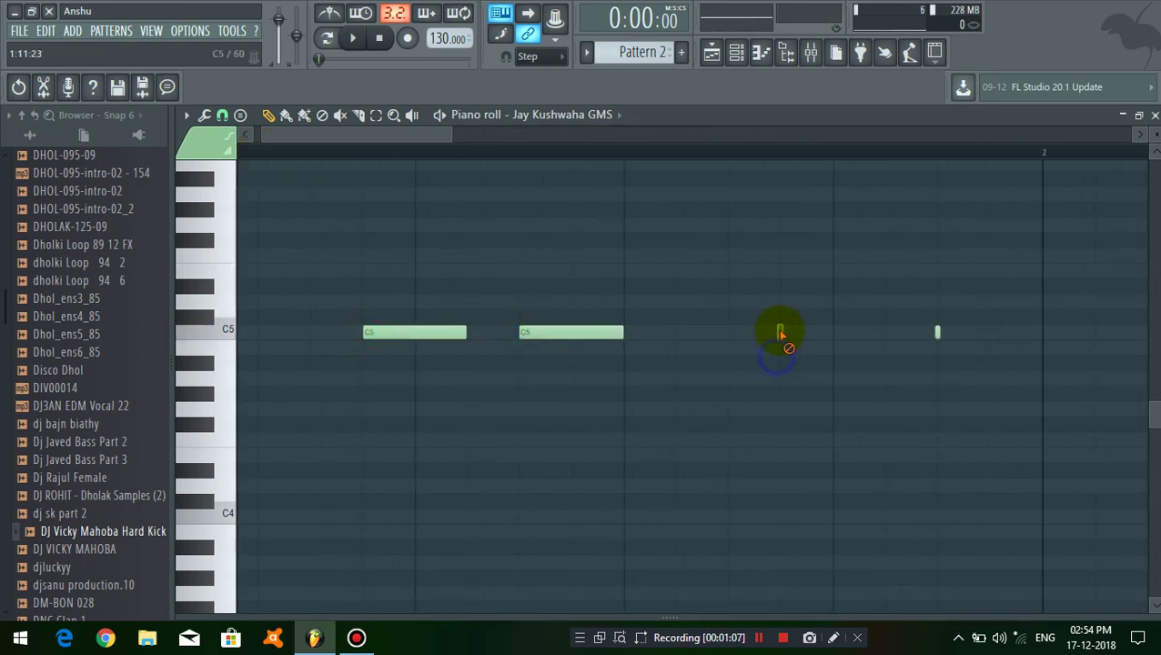
{"action": "left_click", "coordinate": [780, 332]}
{"action": "scroll", "coordinate": [650, 167], "scroll_direction": "down", "scroll_amount": 2}
{"action": "right_click", "coordinate": [720, 332]}
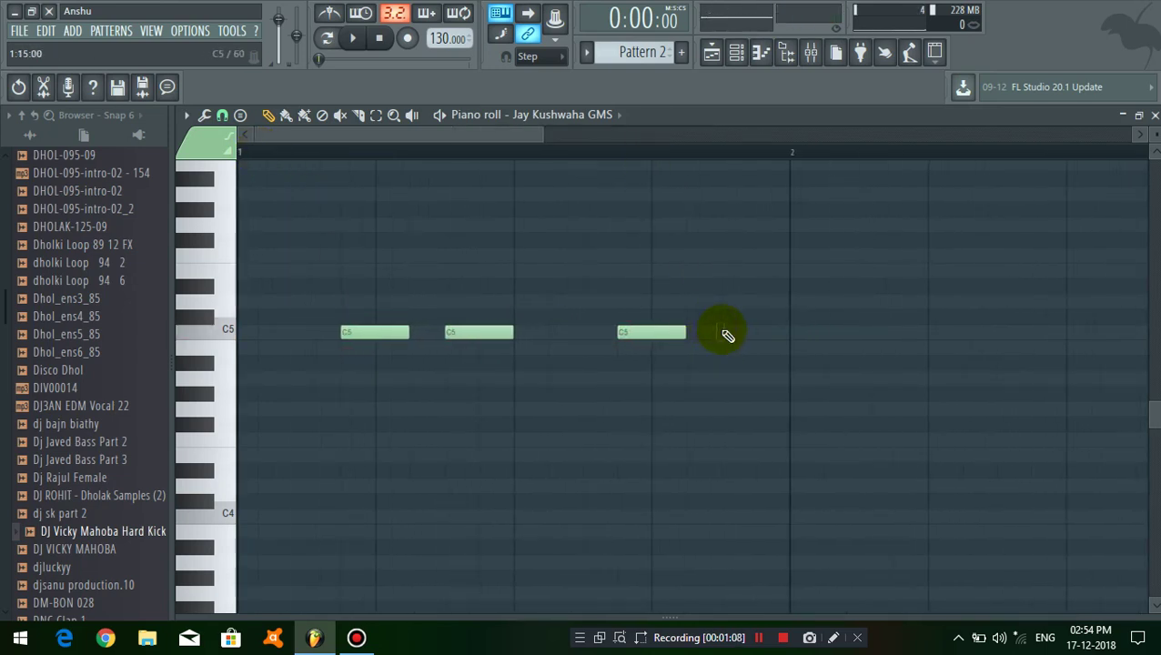
Select all four C5 notes and shorten them to one step each
{"action": "left_click_drag", "start_coordinate": [878, 244], "coordinate": [378, 378]}
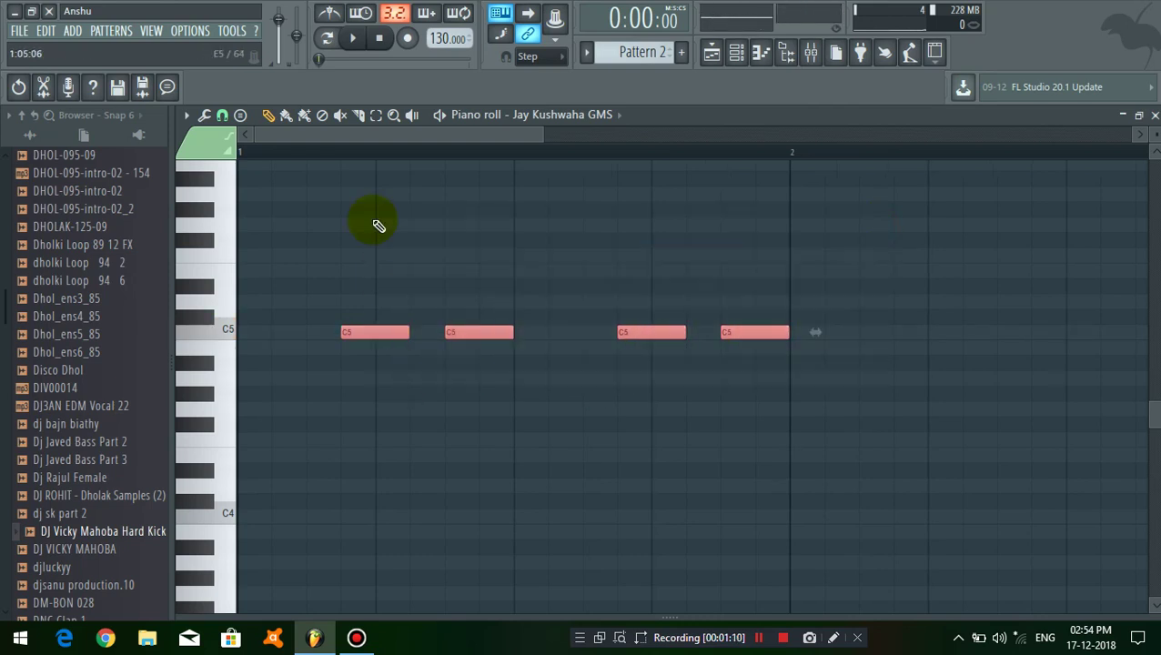
{"action": "scroll", "coordinate": [381, 259], "scroll_direction": "up", "scroll_amount": 3}
{"action": "scroll", "coordinate": [324, 169], "scroll_direction": "down", "scroll_amount": 4}
{"action": "scroll", "coordinate": [332, 156], "scroll_direction": "up", "scroll_amount": 3}
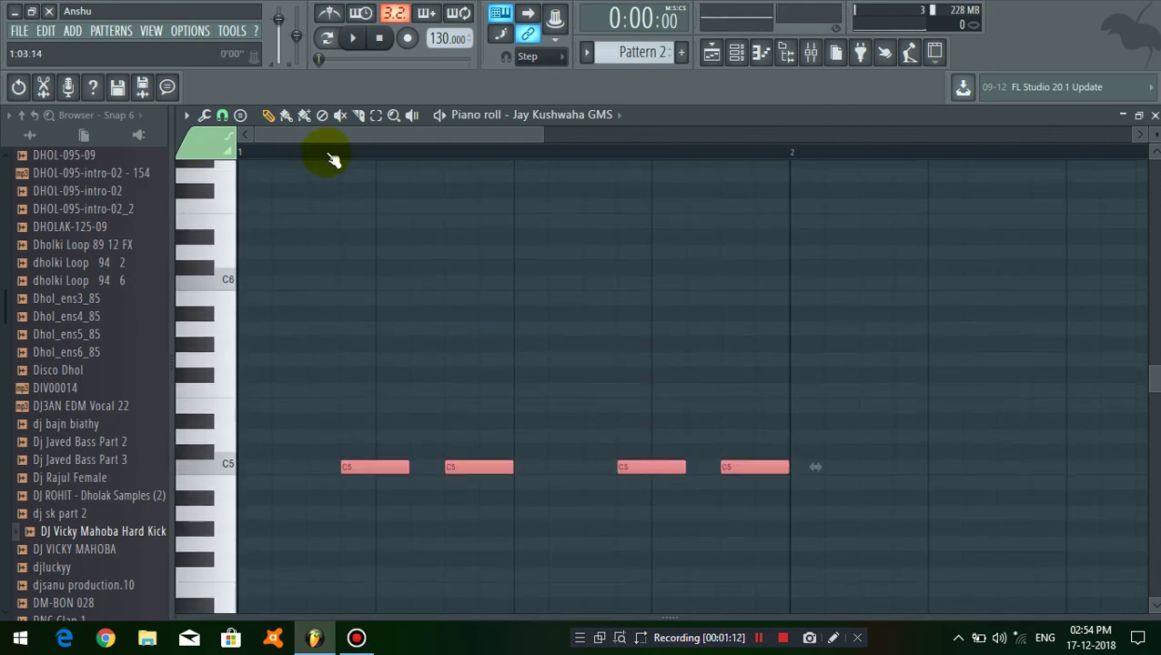
{"action": "scroll", "coordinate": [454, 339], "scroll_direction": "up", "scroll_amount": 2}
{"action": "scroll", "coordinate": [454, 339], "scroll_direction": "up", "scroll_amount": 1}
{"action": "scroll", "coordinate": [482, 346], "scroll_direction": "down", "scroll_amount": 3}
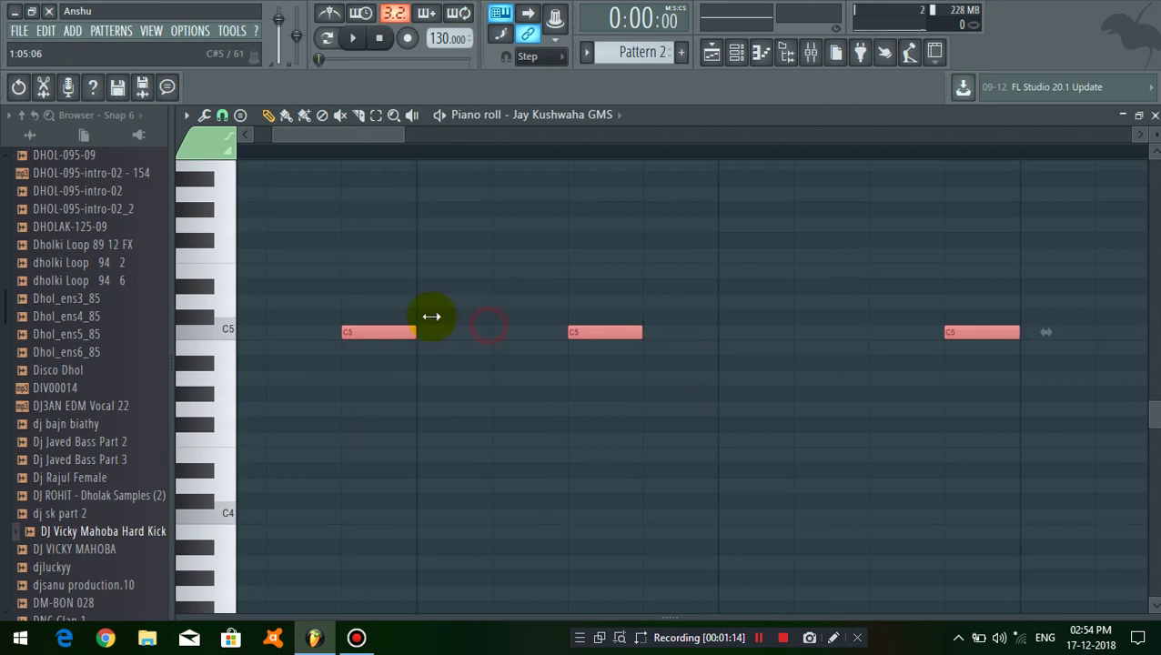
{"action": "scroll", "coordinate": [414, 251], "scroll_direction": "down", "scroll_amount": 3}
{"action": "right_click", "coordinate": [523, 400]}
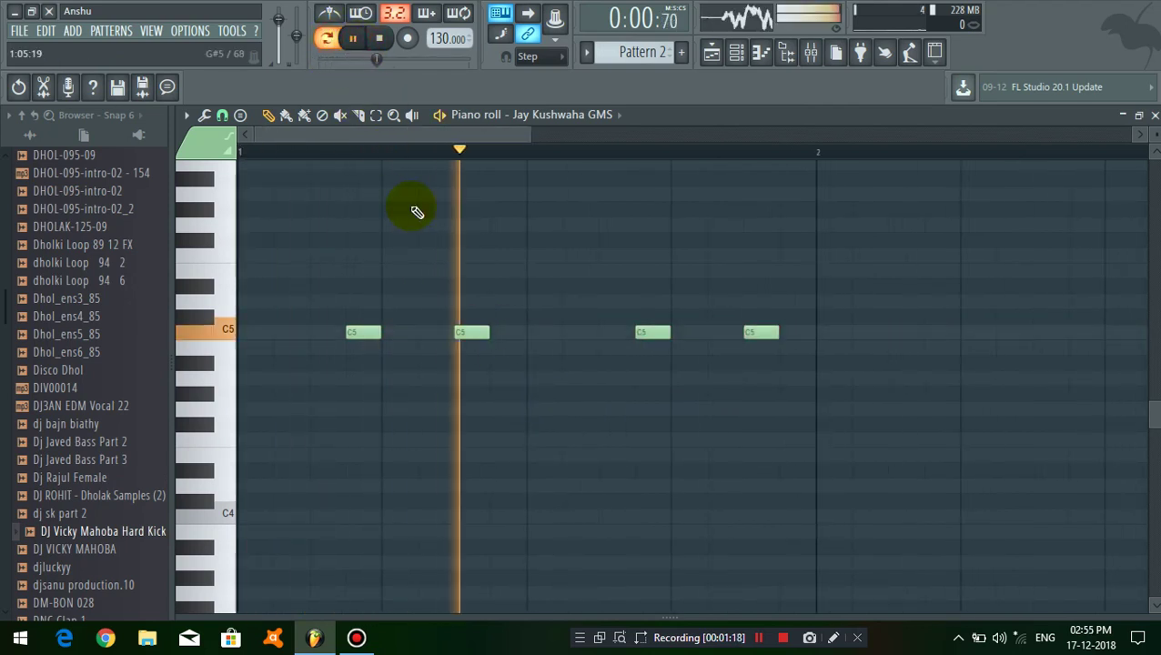
Pause playback, and lower the second note to B4 and the fourth note to A#4
{"action": "scroll", "coordinate": [416, 157], "scroll_direction": "down", "scroll_amount": 3}
{"action": "left_click", "coordinate": [360, 39]}
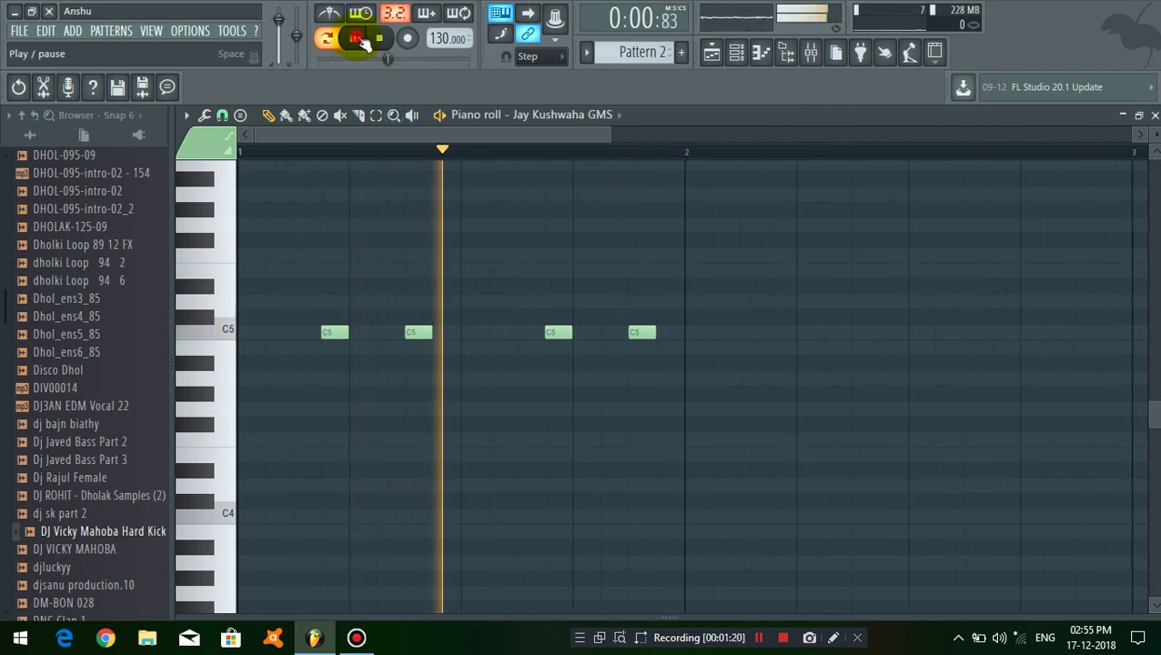
{"action": "scroll", "coordinate": [346, 173], "scroll_direction": "up", "scroll_amount": 2}
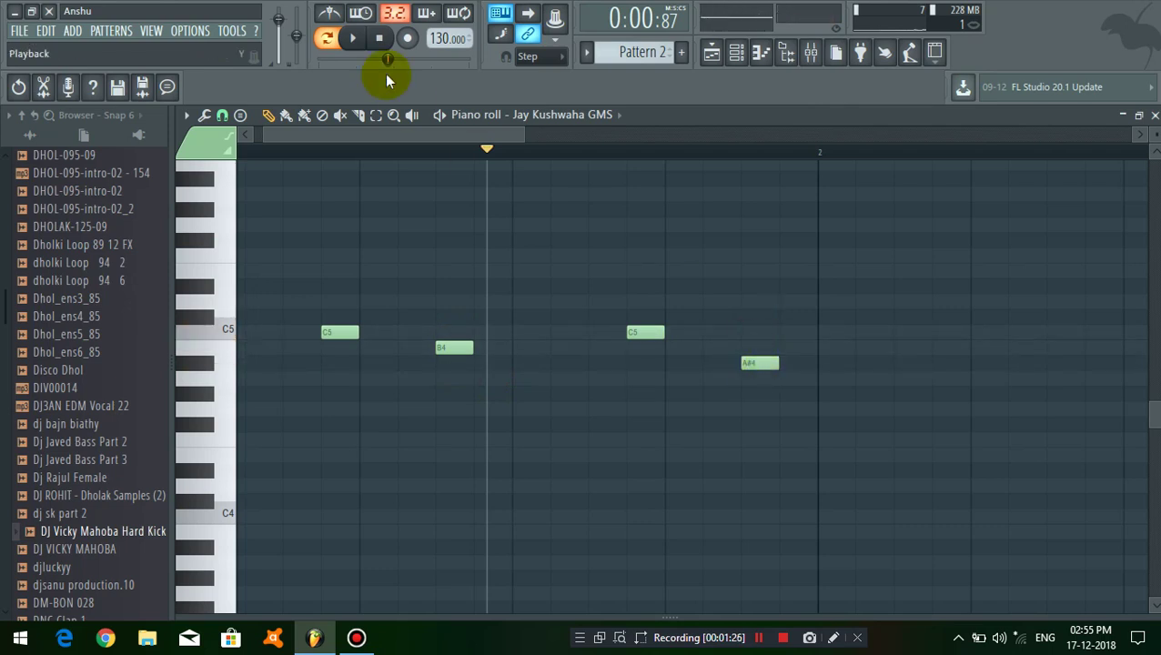
Resume pattern playback and raise the last note to B4
{"action": "left_click", "coordinate": [357, 39]}
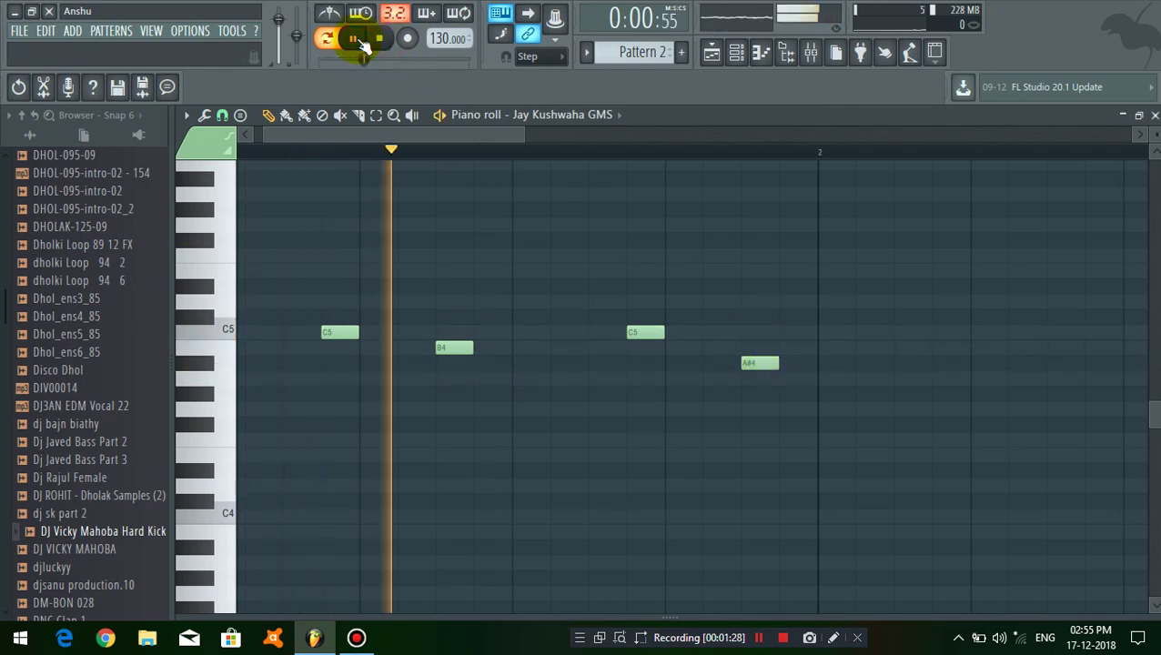
{"action": "left_click_drag", "start_coordinate": [747, 365], "coordinate": [750, 347]}
{"action": "scroll", "coordinate": [686, 160], "scroll_direction": "down", "scroll_amount": 1}
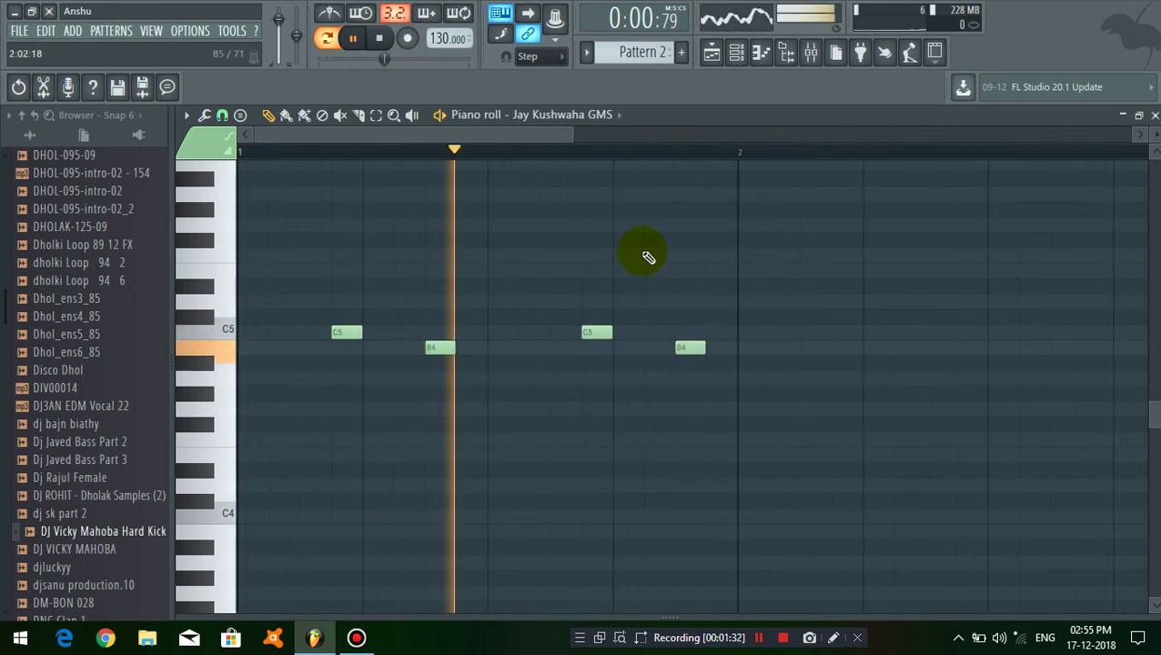
Lengthen both B4 notes to two steps each
{"action": "scroll", "coordinate": [337, 155], "scroll_direction": "up", "scroll_amount": 1}
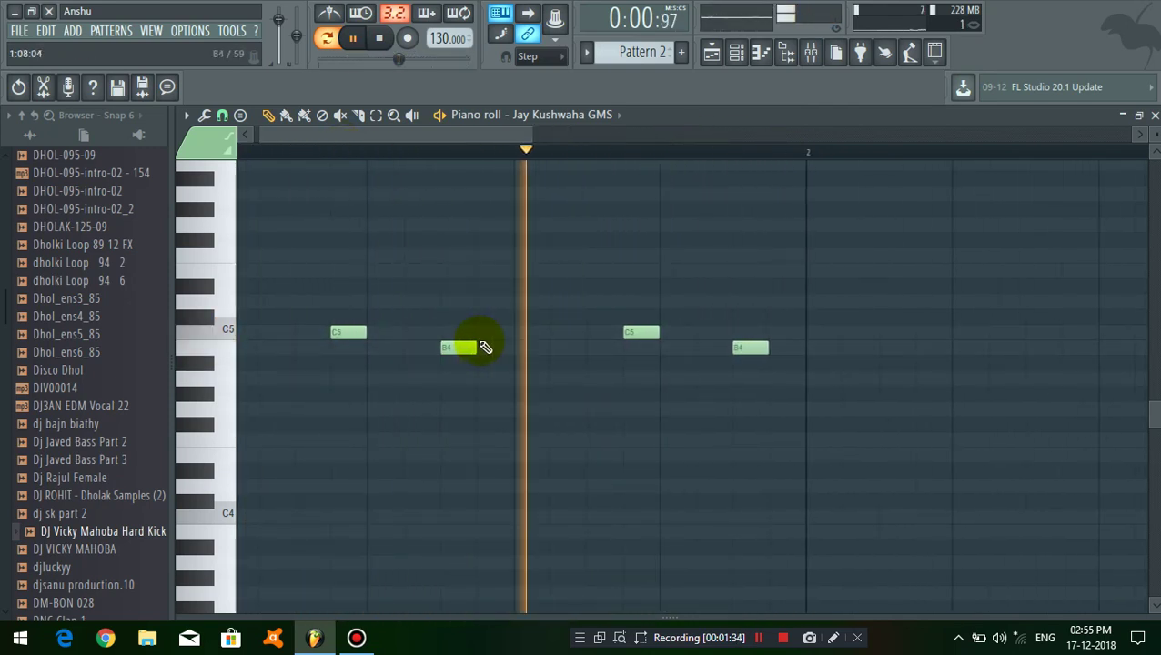
{"action": "left_click_drag", "start_coordinate": [476, 347], "coordinate": [513, 346]}
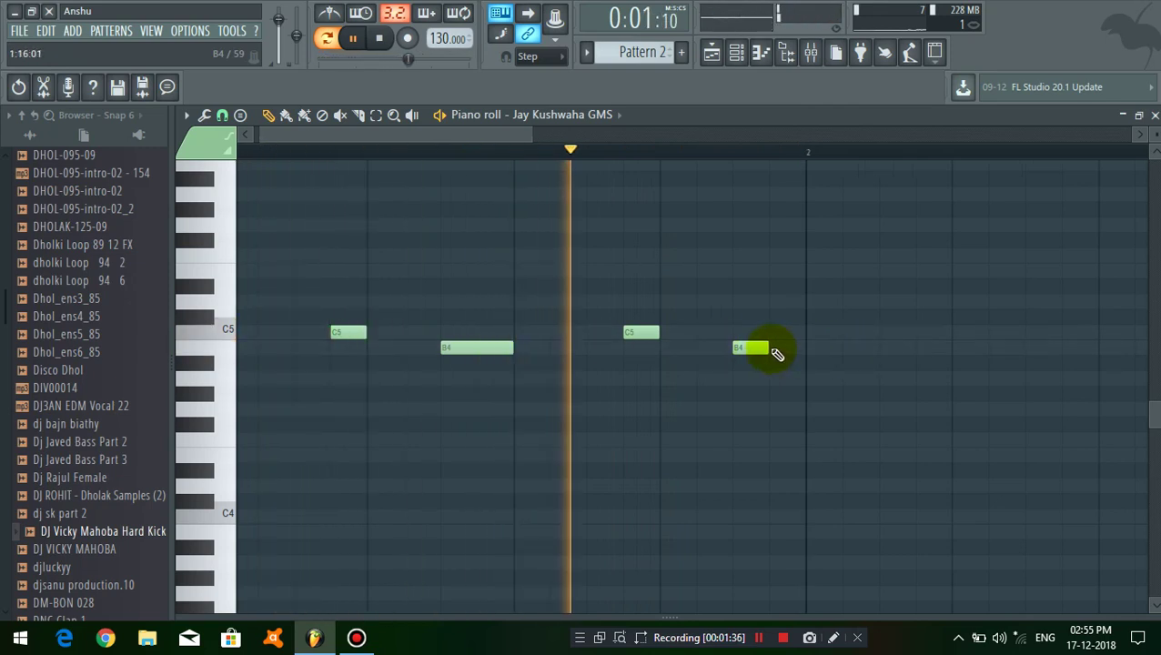
{"action": "left_click_drag", "start_coordinate": [769, 348], "coordinate": [805, 347]}
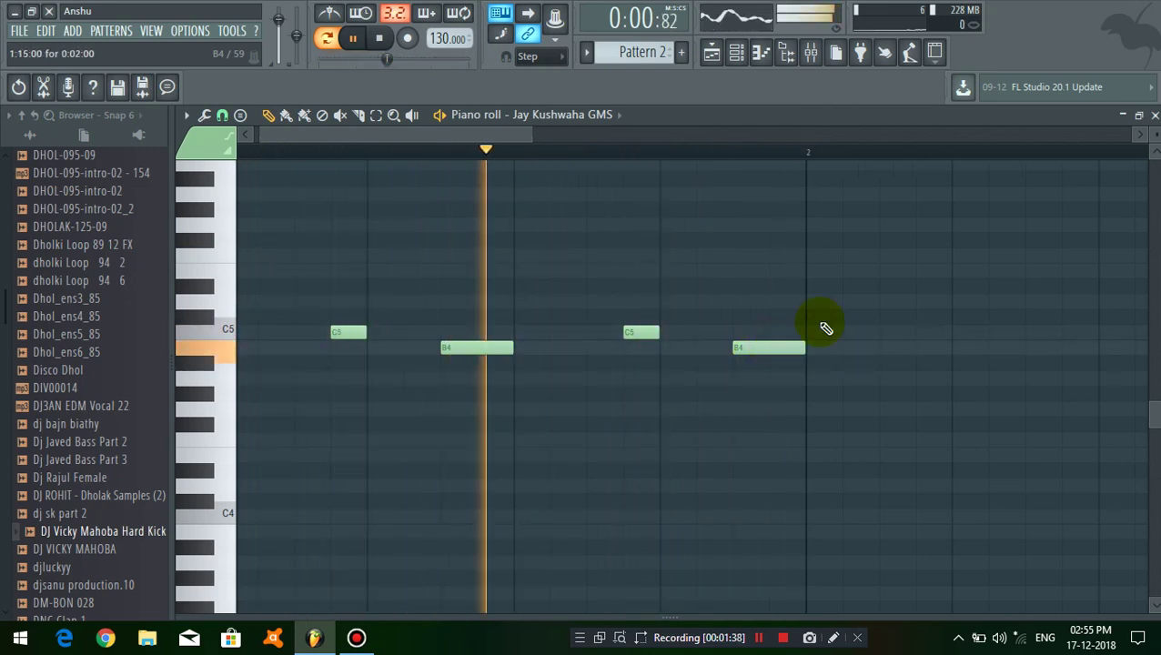
Leave the piano roll, switch playback to song mode to hear both patterns together, and stop it
{"action": "left_click", "coordinate": [1155, 115]}
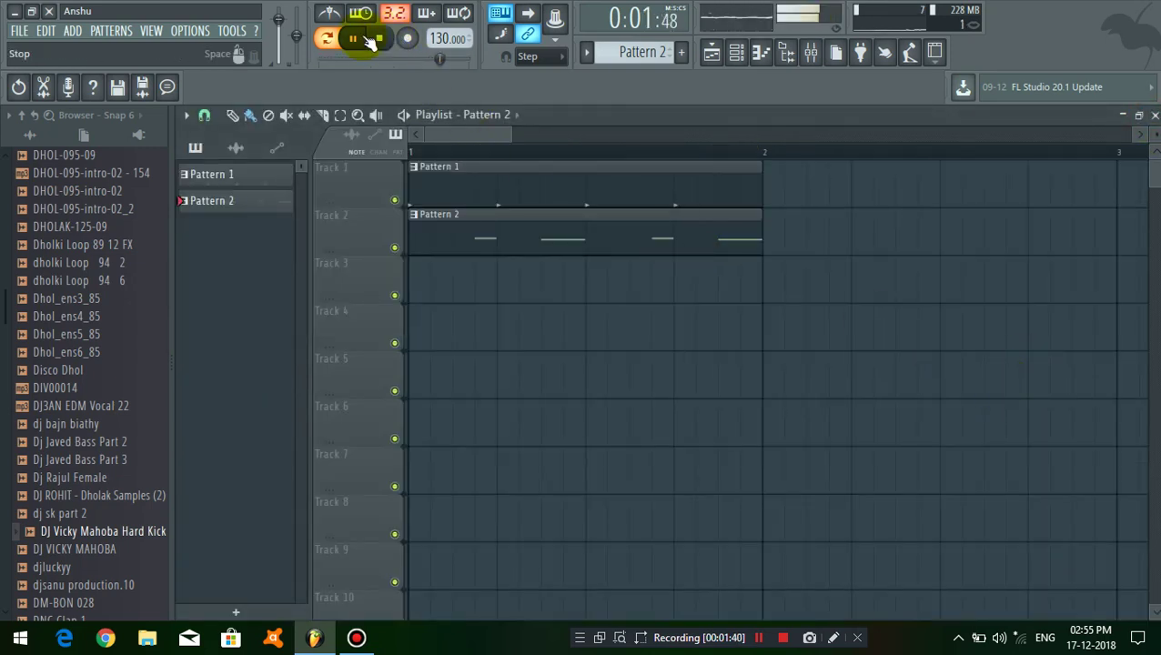
{"action": "left_click", "coordinate": [325, 39]}
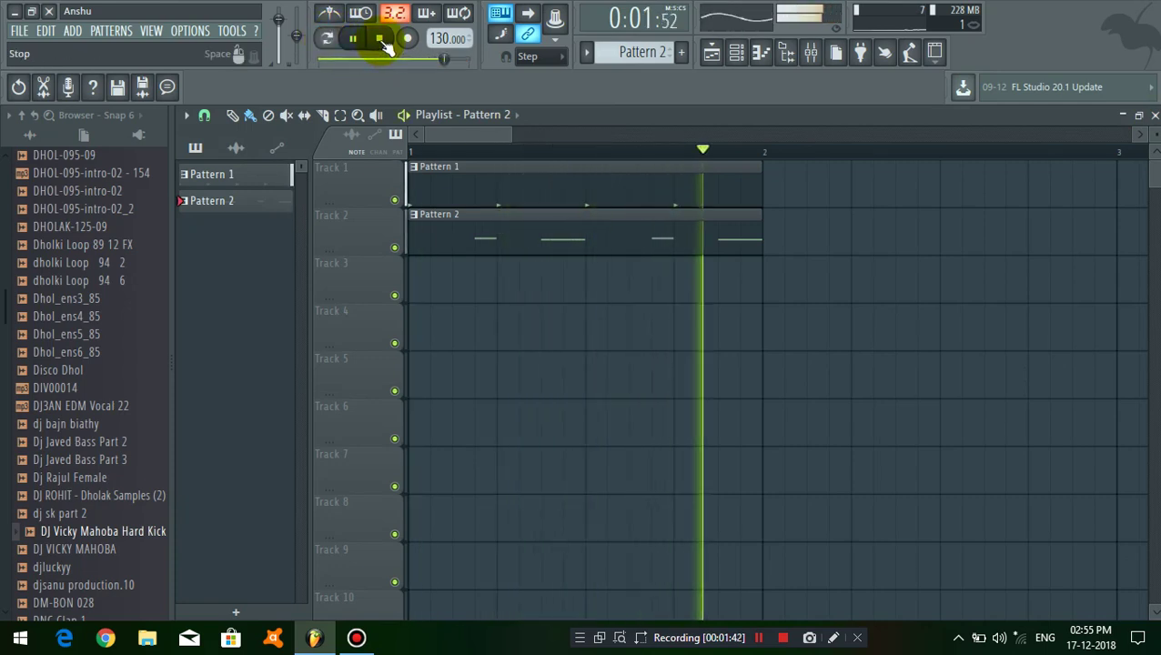
{"action": "left_click", "coordinate": [380, 39]}
Route the GMS synth channel to a free mixer track
{"action": "double_click", "coordinate": [557, 238]}
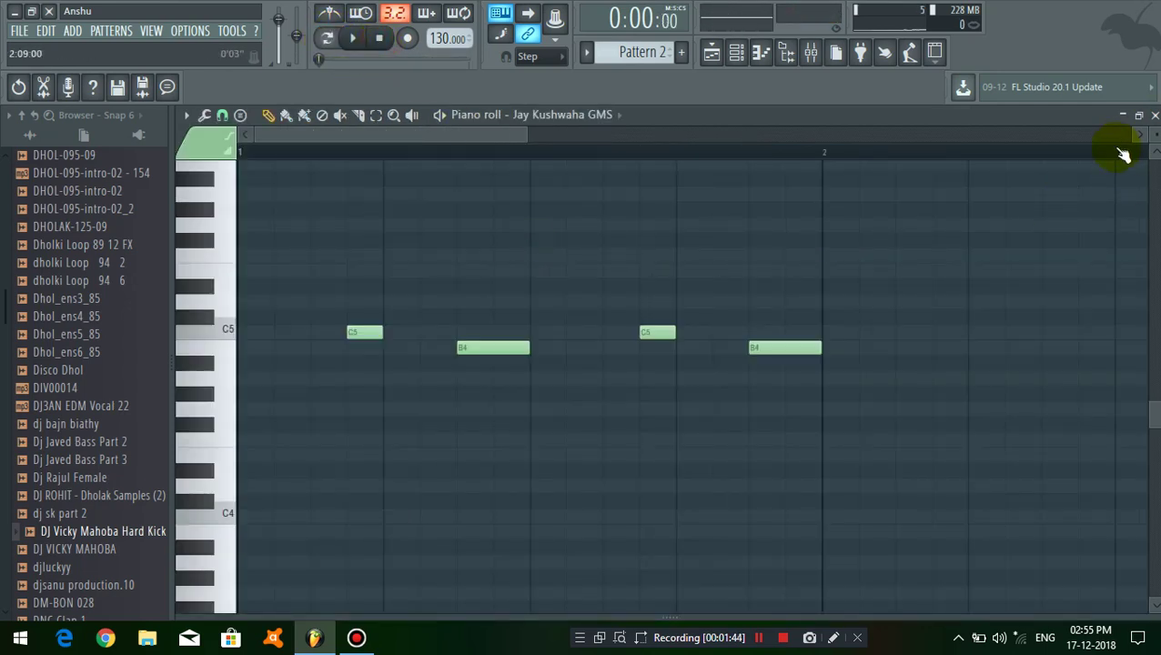
{"action": "left_click", "coordinate": [1154, 116]}
{"action": "left_click", "coordinate": [478, 335]}
{"action": "left_click", "coordinate": [372, 330]}
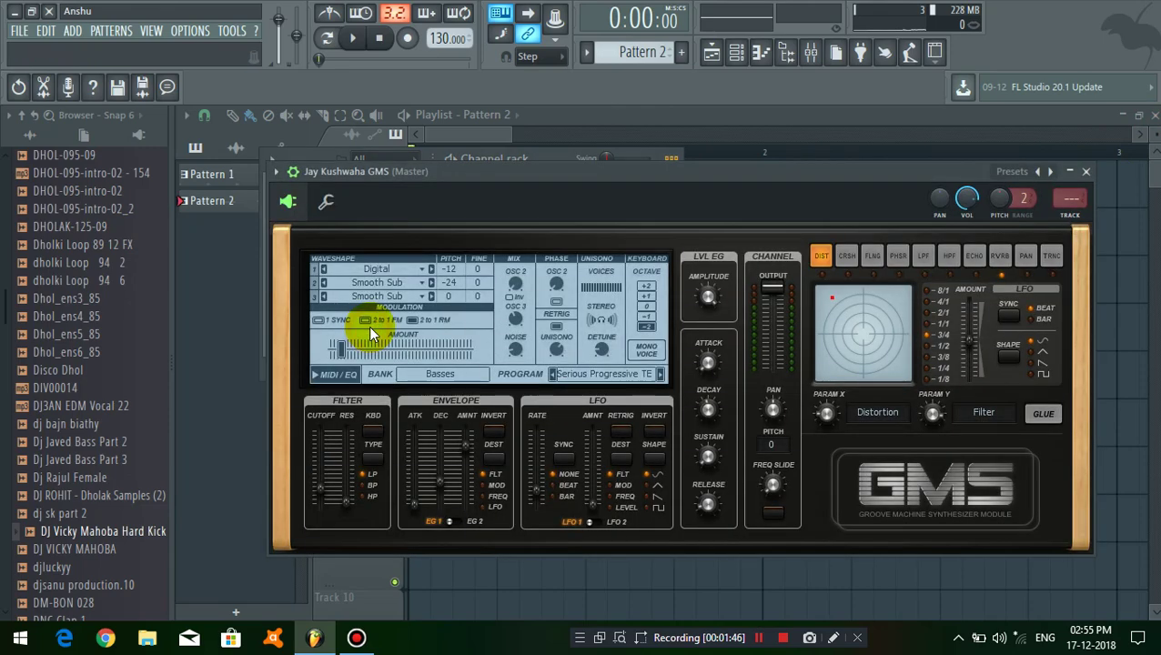
{"action": "left_click", "coordinate": [274, 175]}
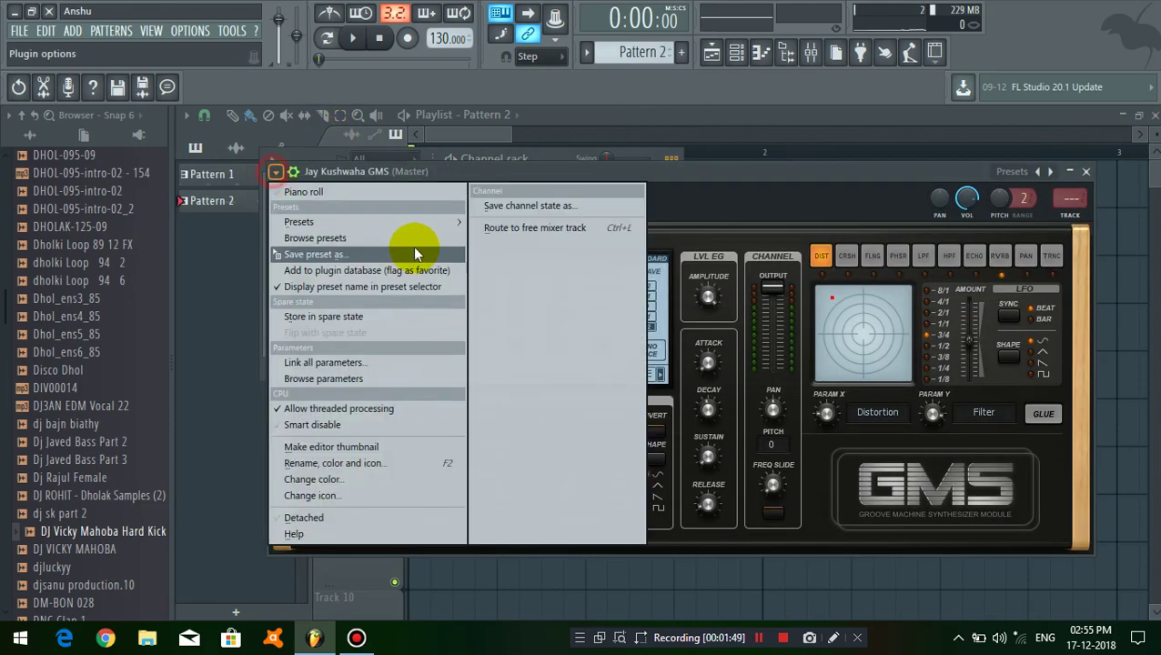
{"action": "left_click", "coordinate": [574, 231]}
{"action": "left_click_drag", "start_coordinate": [504, 183], "coordinate": [490, 154]}
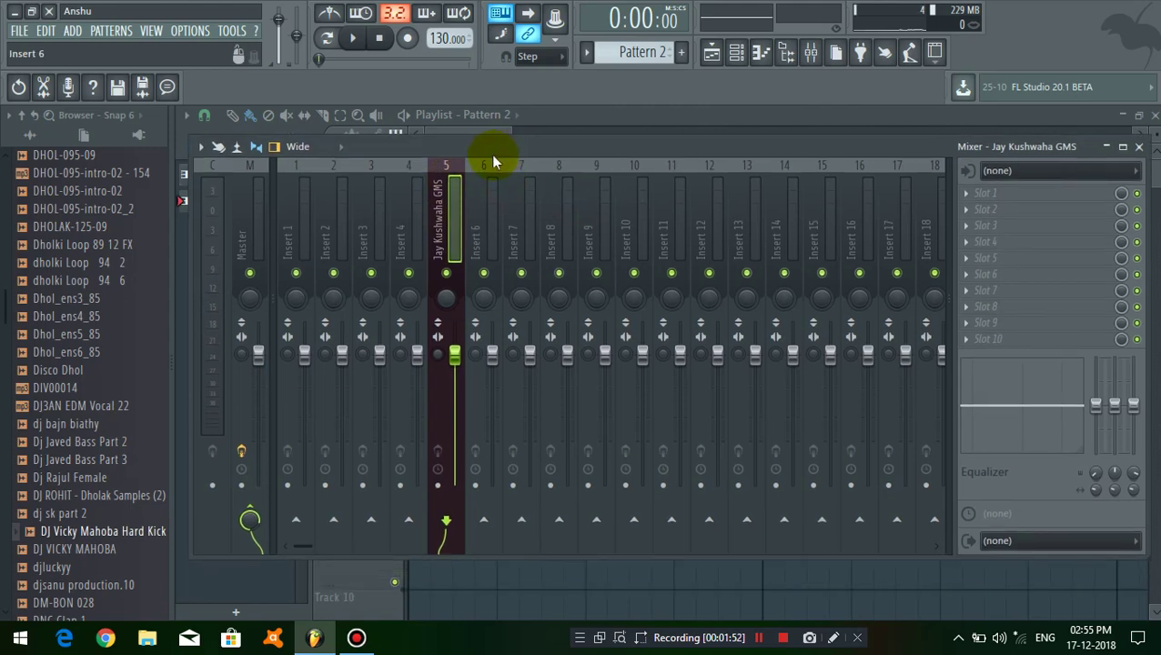
Load Fruity Parametric EQ 2 into slot 1 of the GMS mixer track and cut bands 1 and 2 to -18 dB
{"action": "left_click", "coordinate": [972, 200]}
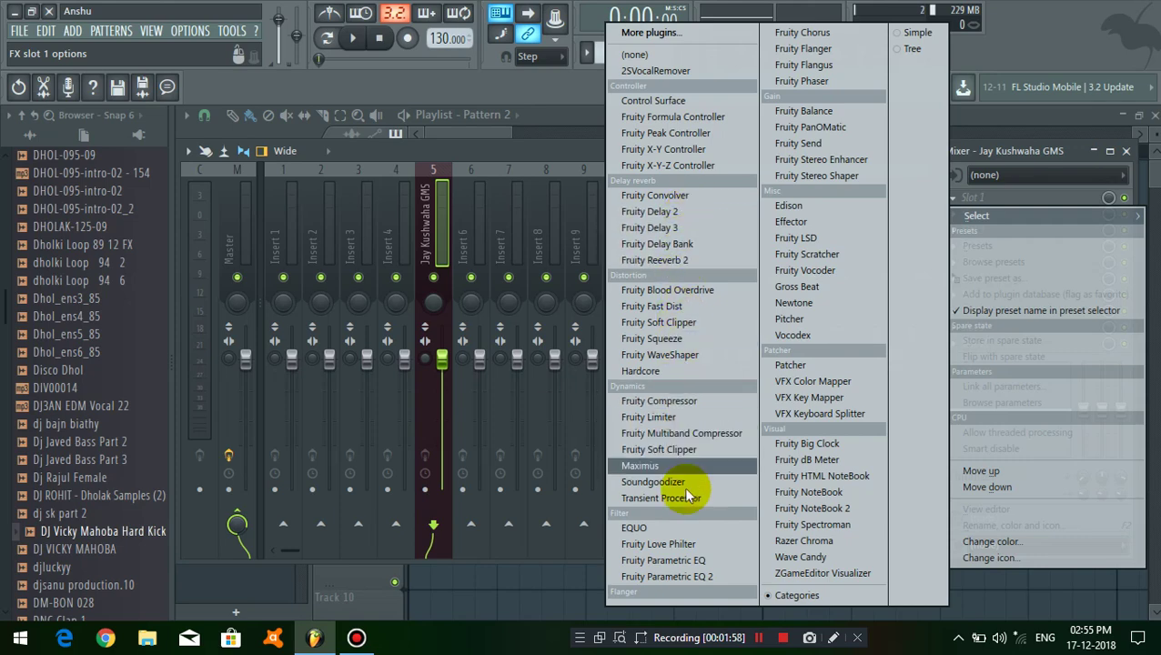
{"action": "left_click", "coordinate": [696, 577]}
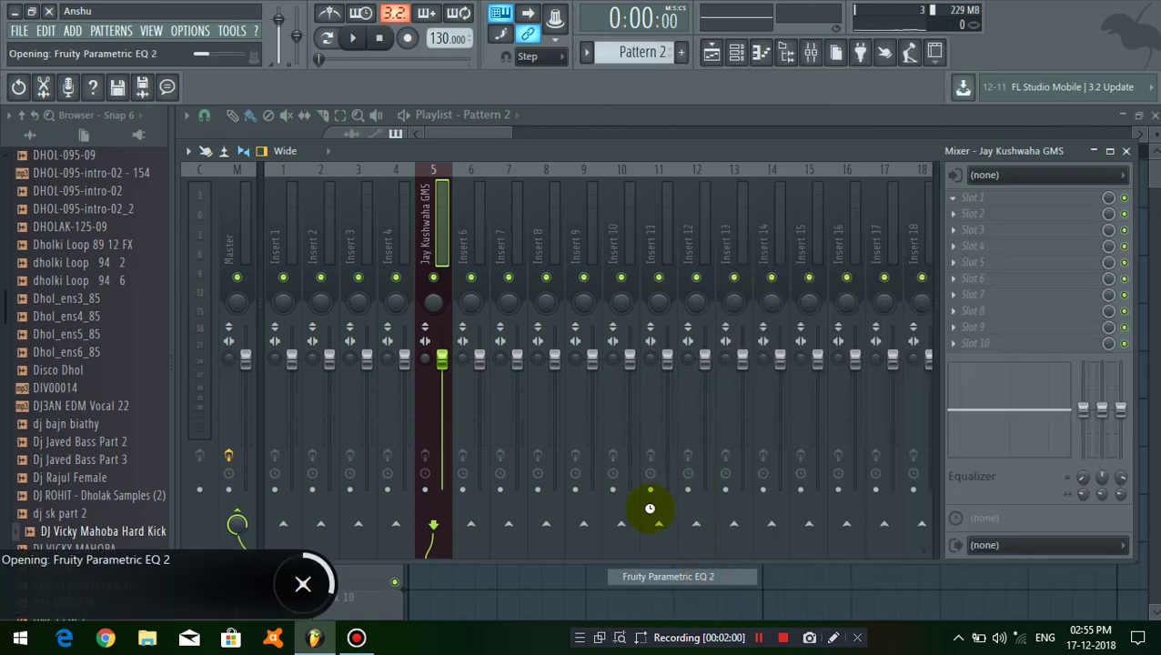
{"action": "left_click_drag", "start_coordinate": [368, 436], "coordinate": [411, 476]}
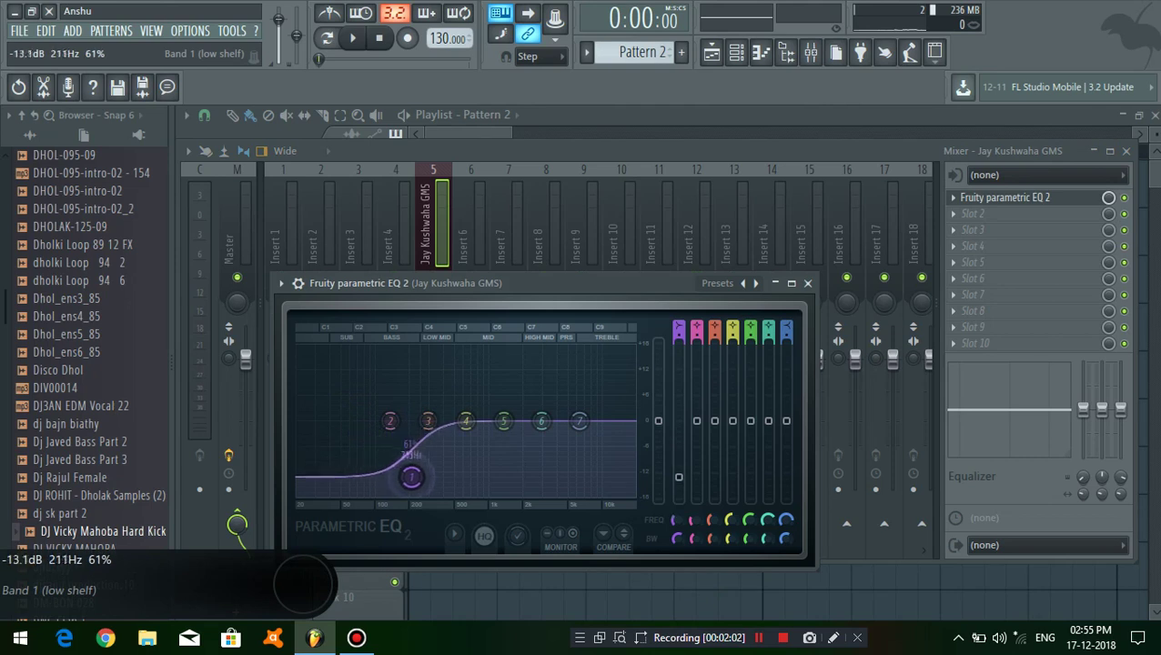
{"action": "left_click_drag", "start_coordinate": [391, 420], "coordinate": [437, 503]}
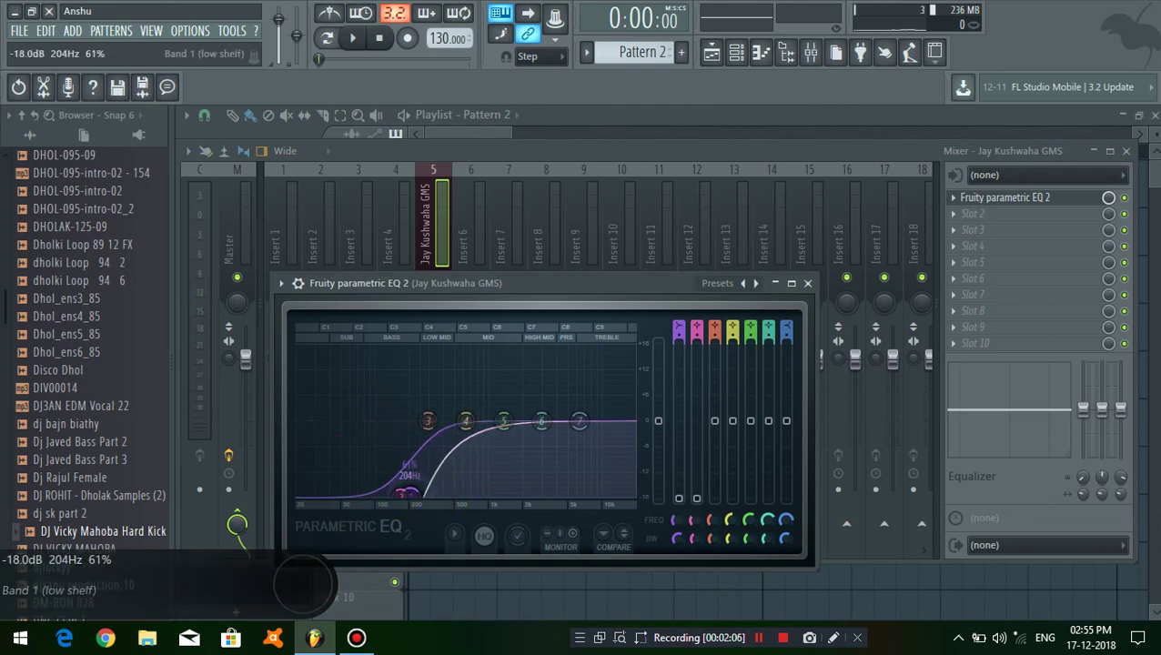
{"action": "left_click", "coordinate": [967, 227]}
{"action": "left_click", "coordinate": [733, 575]}
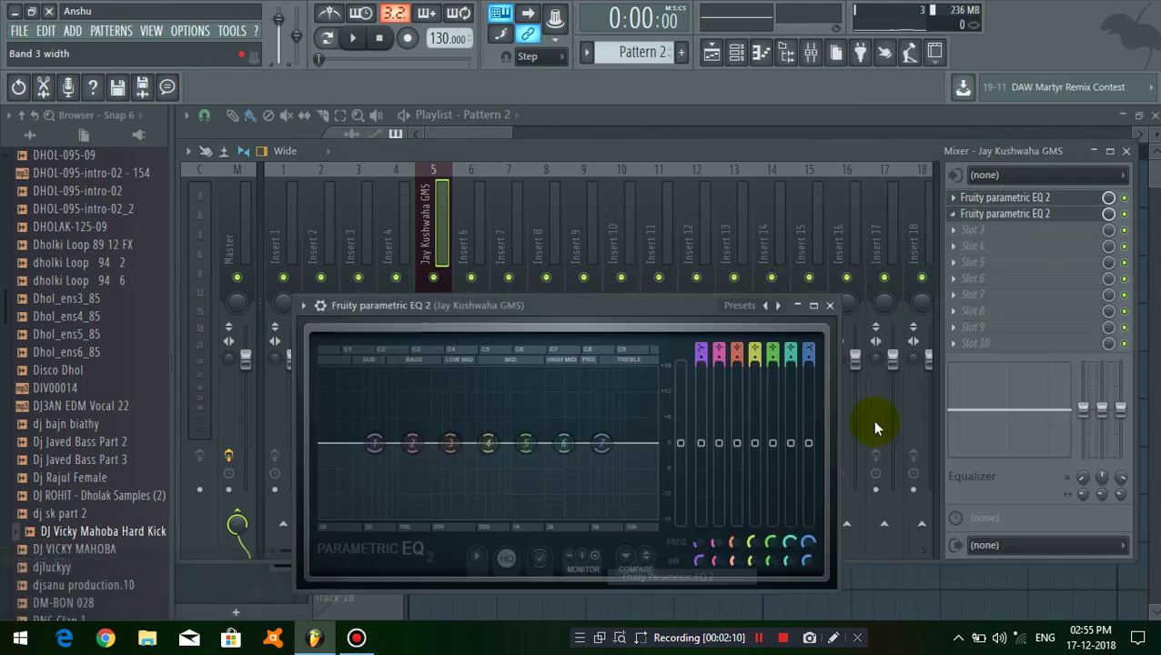
{"action": "left_click", "coordinate": [815, 307]}
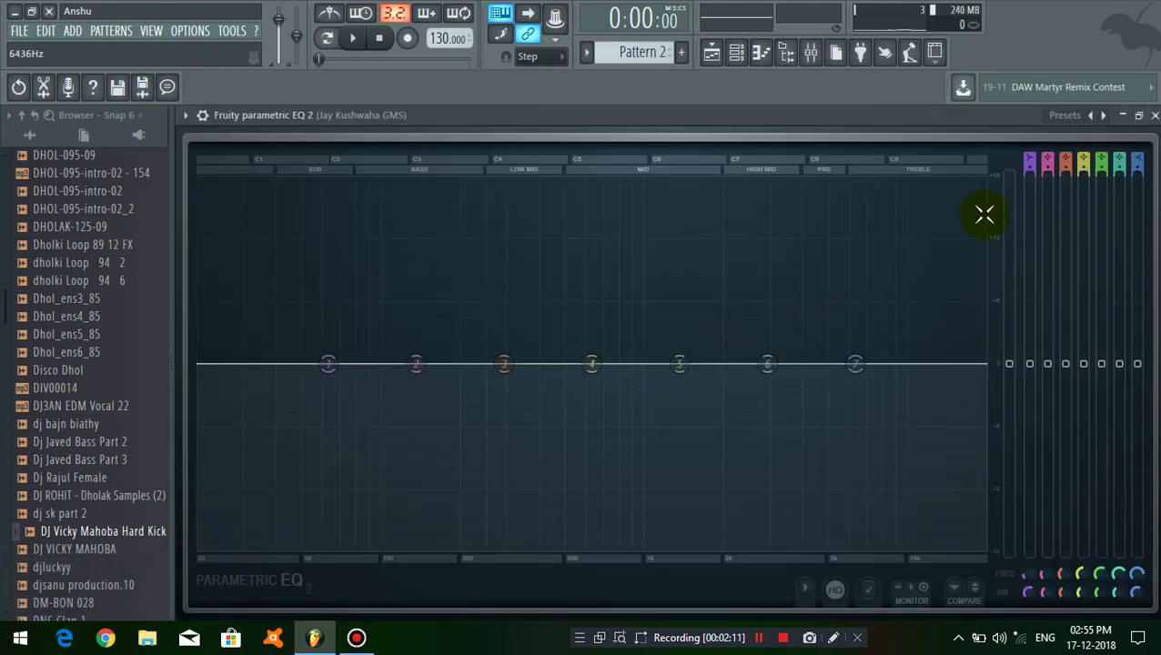
{"action": "left_click", "coordinate": [1154, 116]}
Put Fruity Parametric EQ in slot 2 of the GMS track, cutting the 90 Hz band fully and the 250 Hz band by about 9.6 dB
{"action": "left_click", "coordinate": [953, 214]}
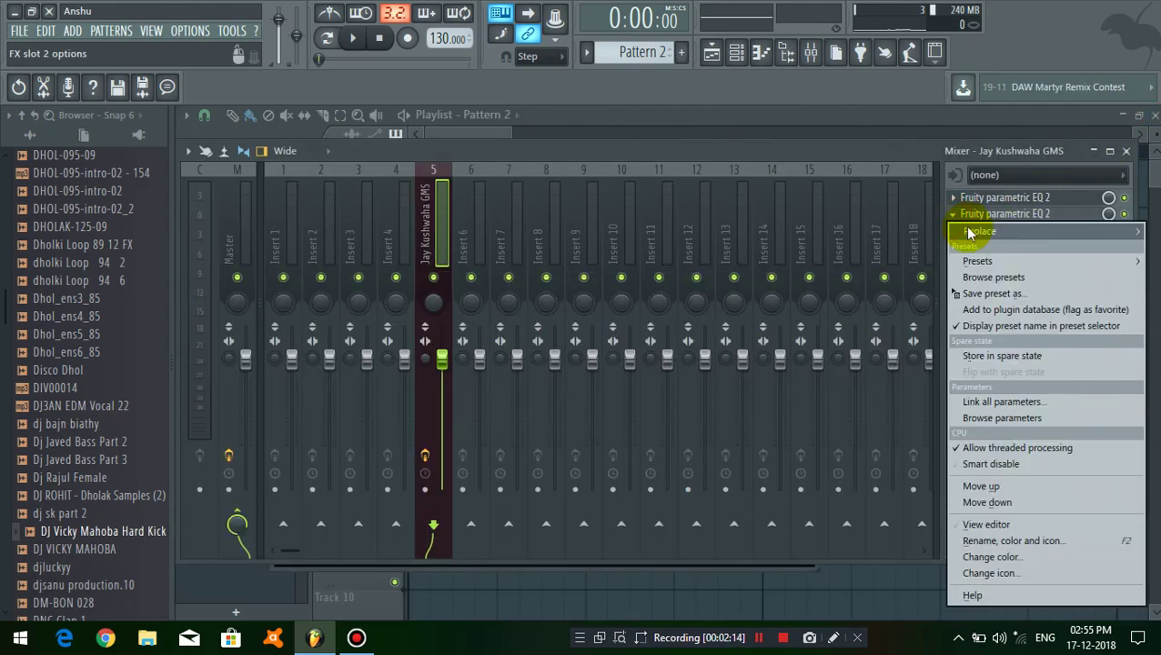
{"action": "mouse_move", "coordinate": [969, 233]}
{"action": "left_click", "coordinate": [670, 556]}
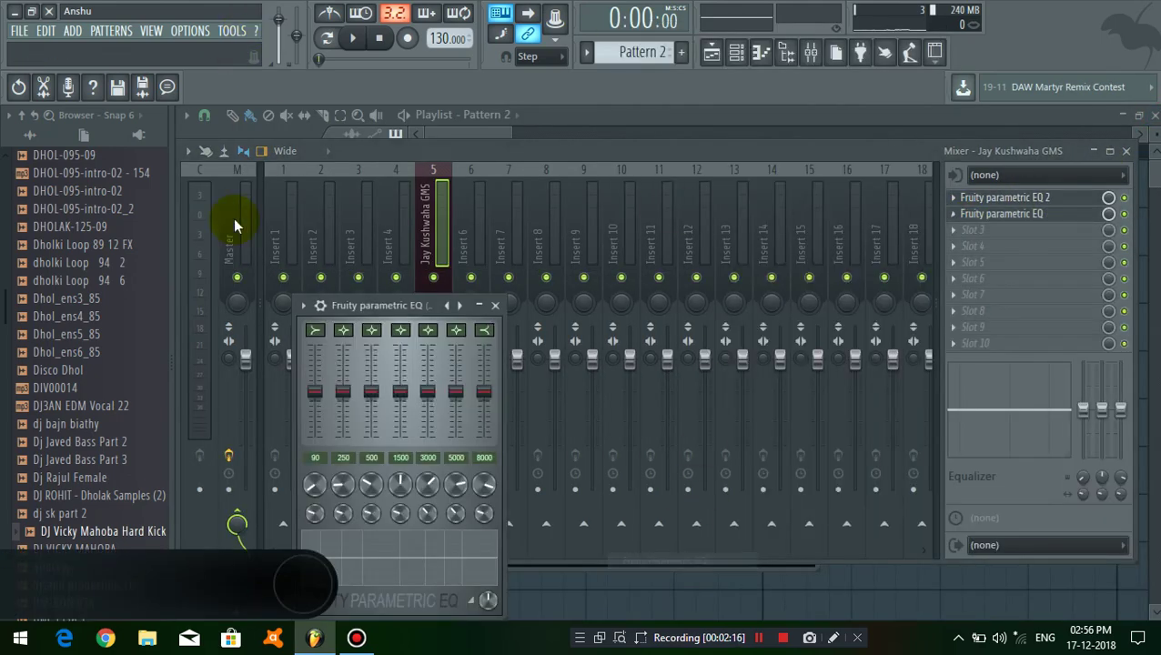
{"action": "left_click_drag", "start_coordinate": [379, 306], "coordinate": [508, 188]}
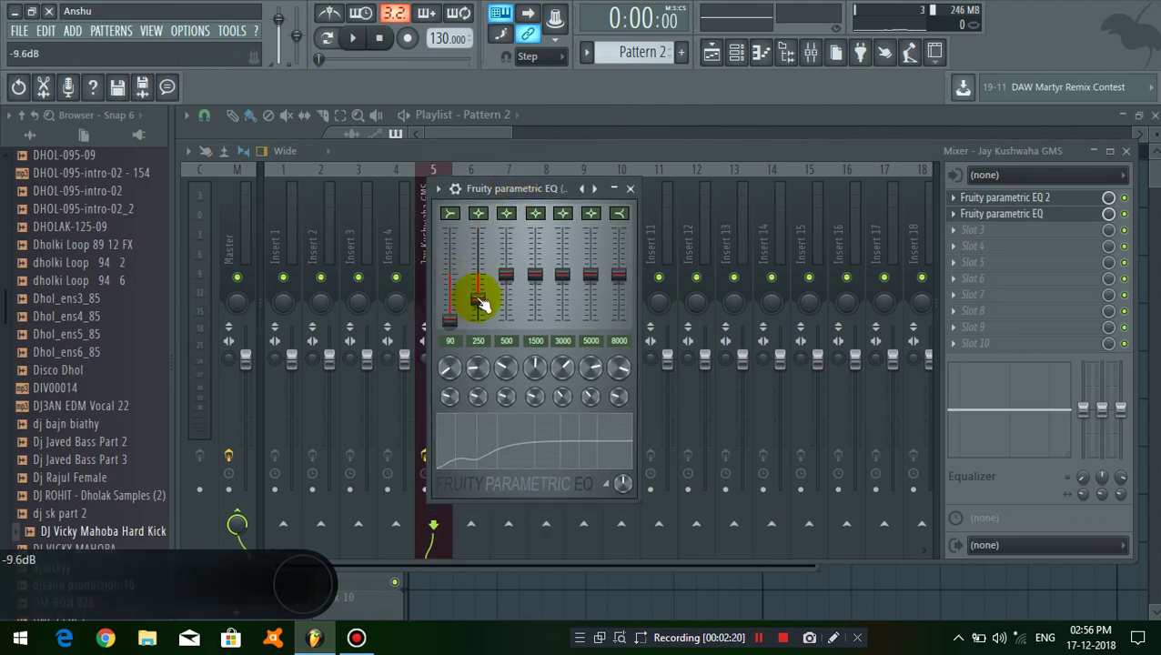
{"action": "left_click", "coordinate": [631, 190]}
Check the curve of the Fruity Parametric EQ 2 in slot 1, and return to the playlist
{"action": "left_click", "coordinate": [1004, 197]}
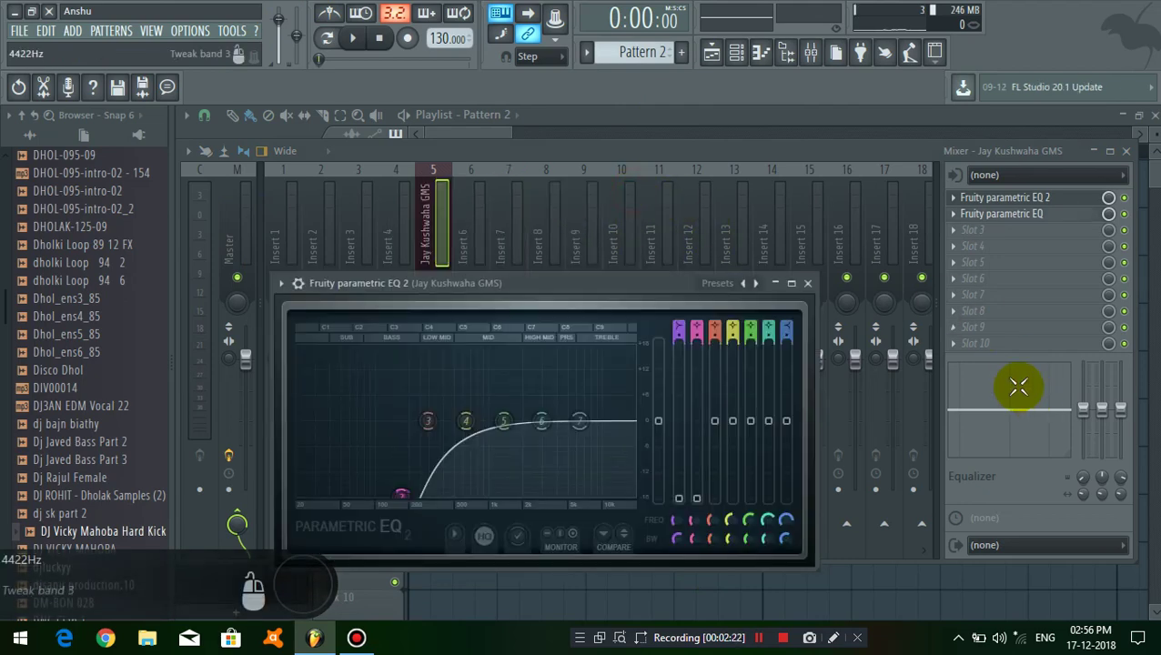
{"action": "left_click", "coordinate": [807, 285]}
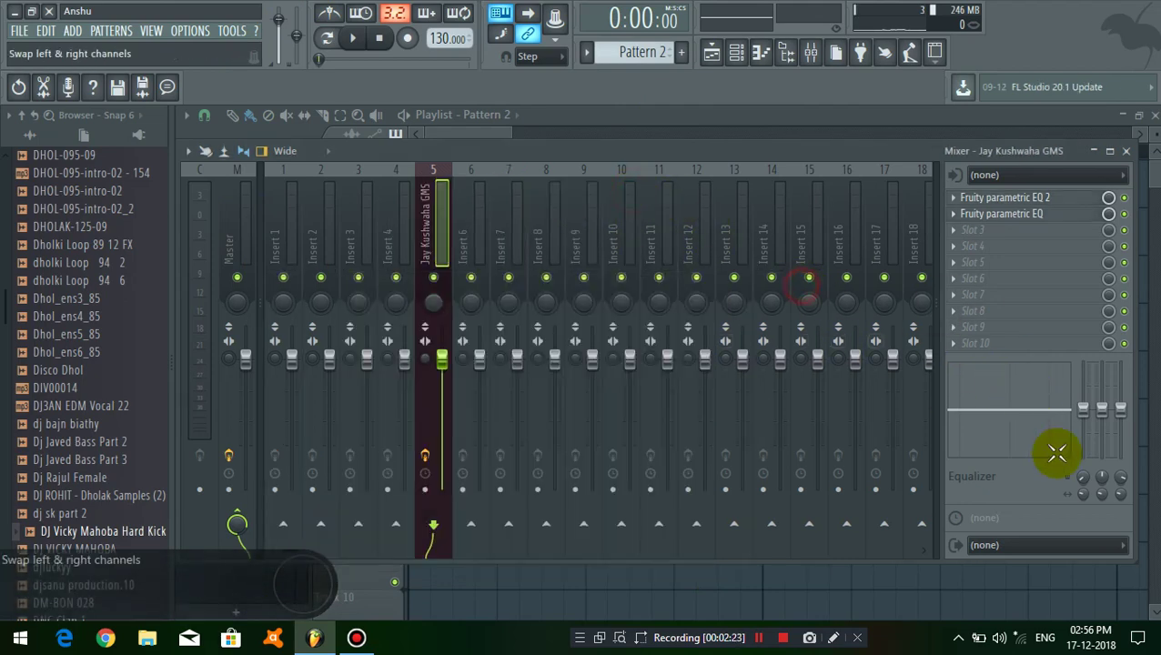
{"action": "left_click", "coordinate": [1023, 590]}
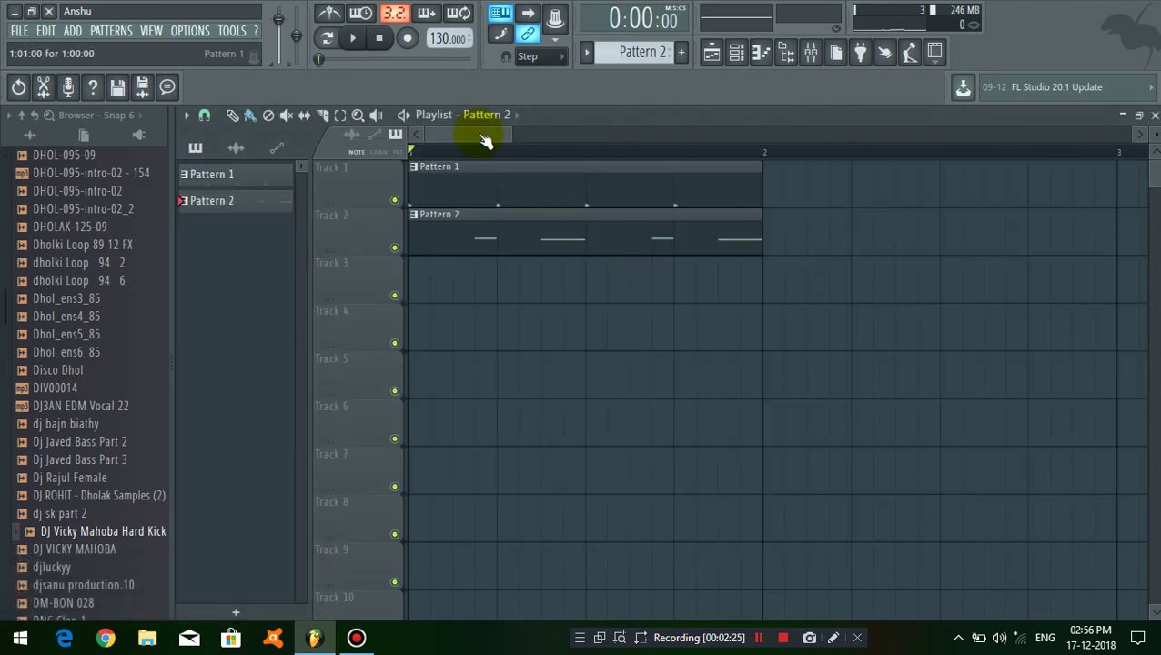
Play the song with Track 1 muted to hear the bass alone, and unmute Track 1 to compare
{"action": "left_click", "coordinate": [395, 200]}
{"action": "left_click", "coordinate": [352, 37]}
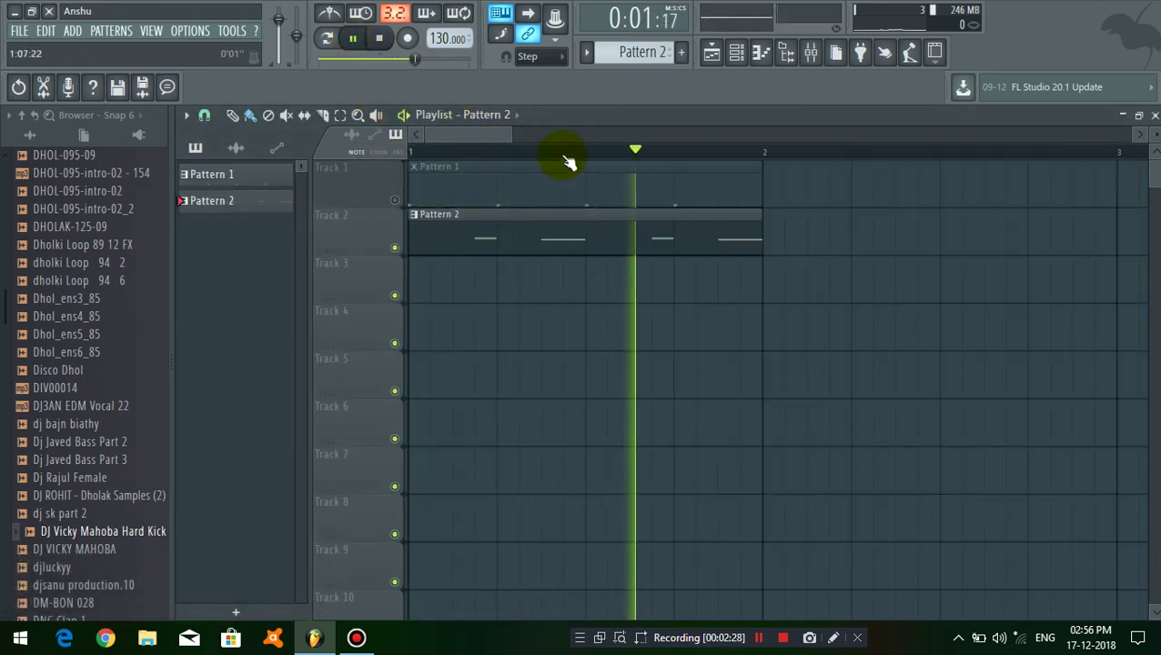
{"action": "scroll", "coordinate": [565, 160], "scroll_direction": "down", "scroll_amount": 3}
{"action": "scroll", "coordinate": [468, 129], "scroll_direction": "up", "scroll_amount": 3}
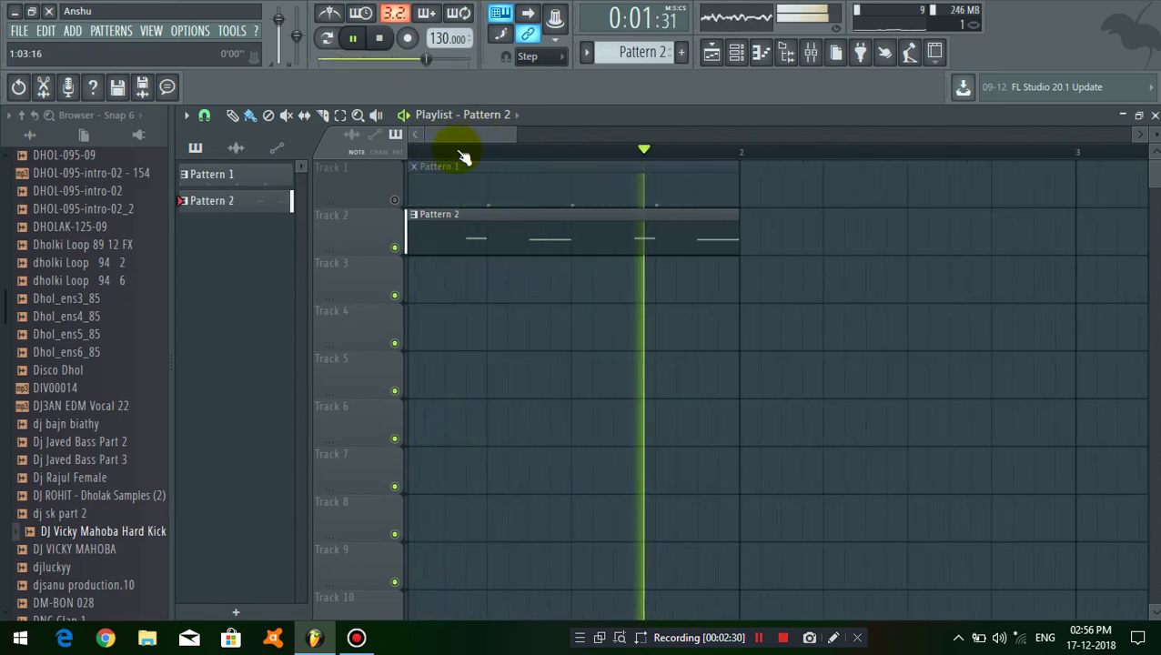
{"action": "scroll", "coordinate": [459, 150], "scroll_direction": "up", "scroll_amount": 1}
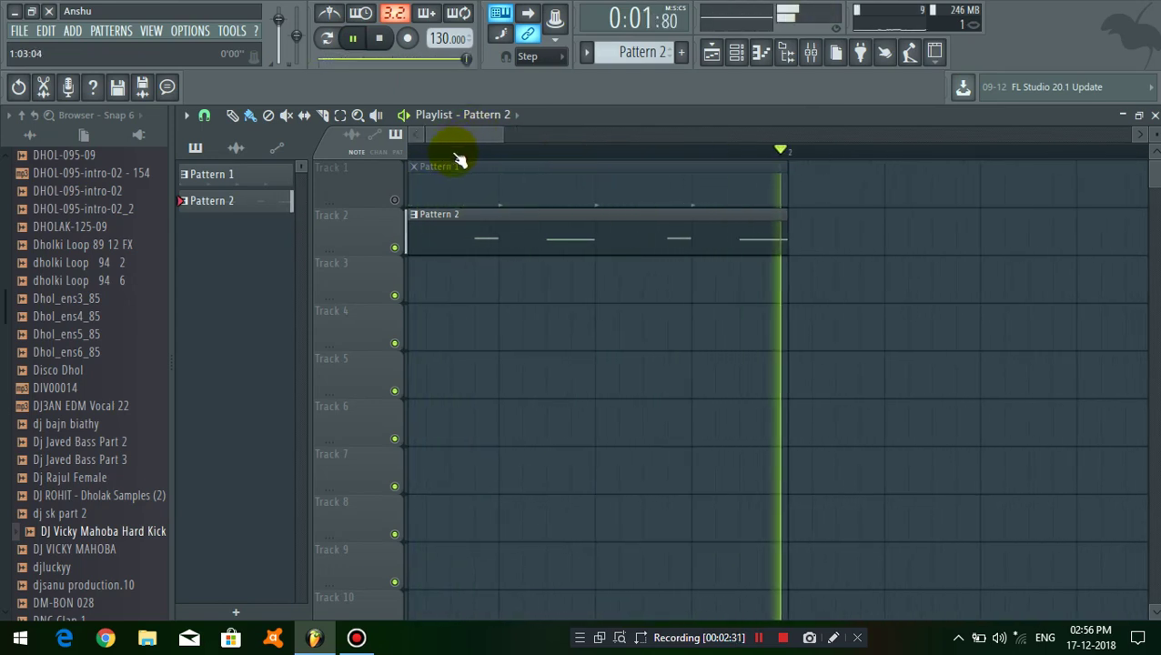
{"action": "left_click", "coordinate": [395, 199]}
{"action": "scroll", "coordinate": [475, 138], "scroll_direction": "down", "scroll_amount": 3}
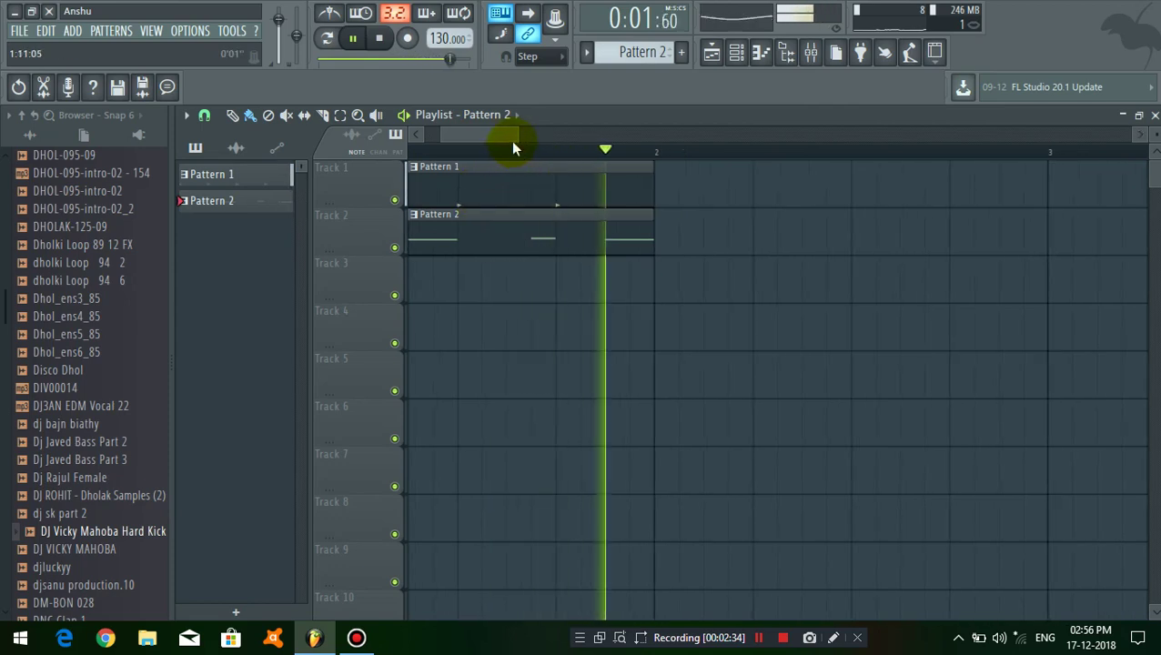
{"action": "scroll", "coordinate": [512, 144], "scroll_direction": "up", "scroll_amount": 3}
Set the GMS channel's volume to about 53% in the channel rack during playback, and stop the song
{"action": "double_click", "coordinate": [528, 225]}
{"action": "left_click", "coordinate": [1153, 115]}
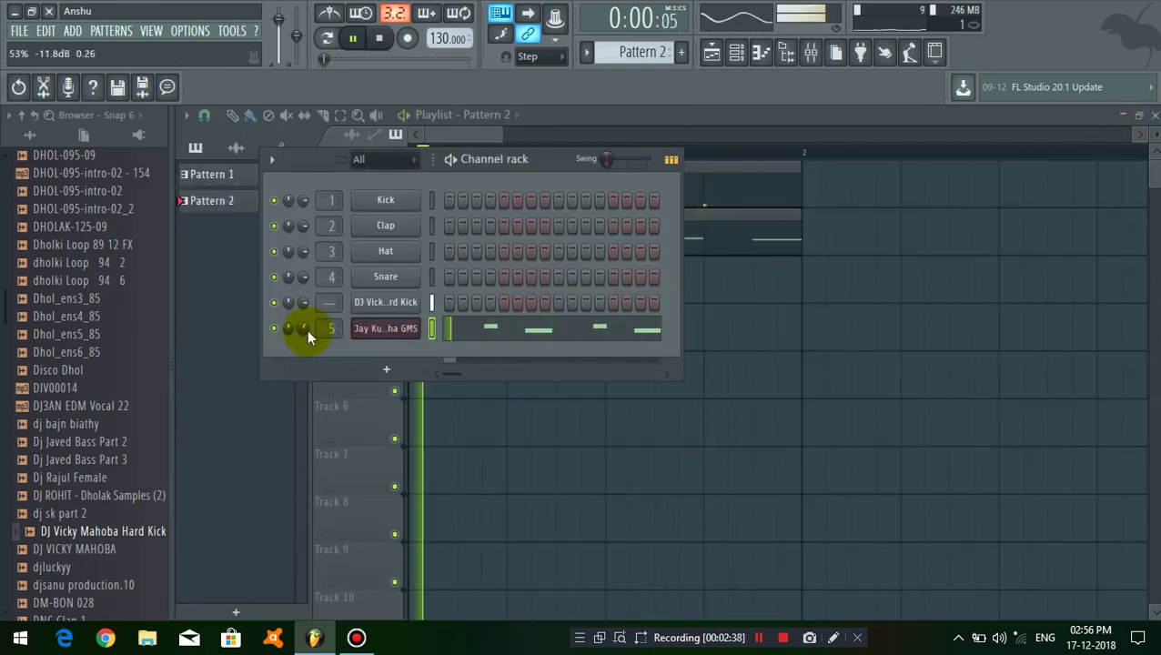
{"action": "key", "text": "F6"}
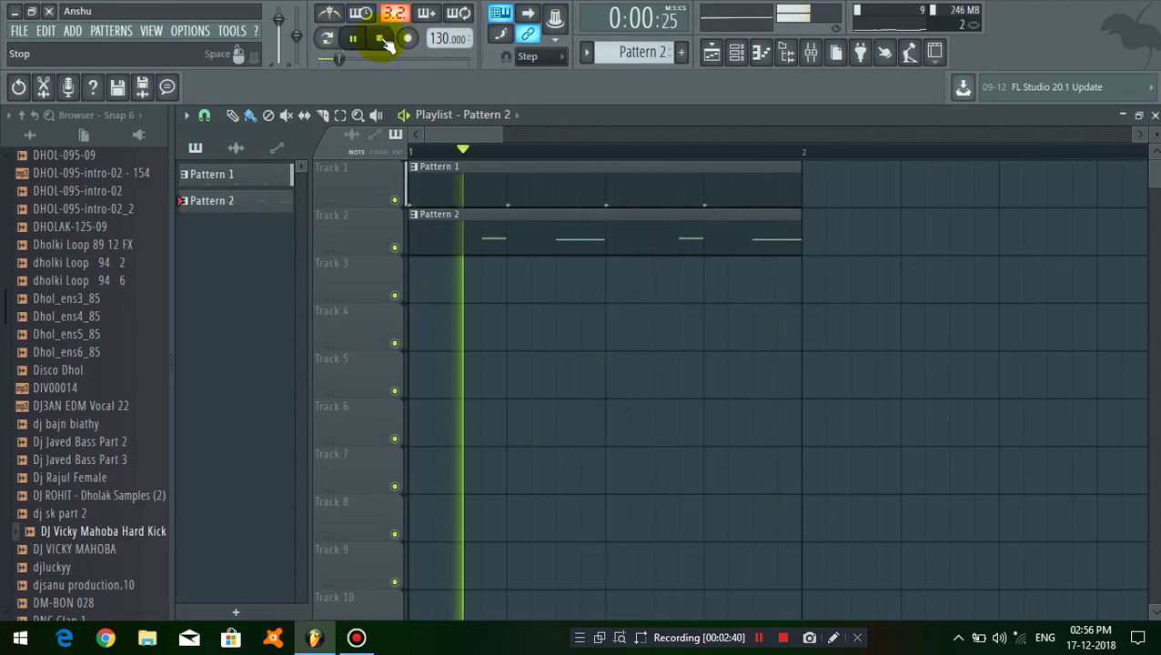
{"action": "left_click", "coordinate": [382, 40]}
{"action": "double_click", "coordinate": [541, 230]}
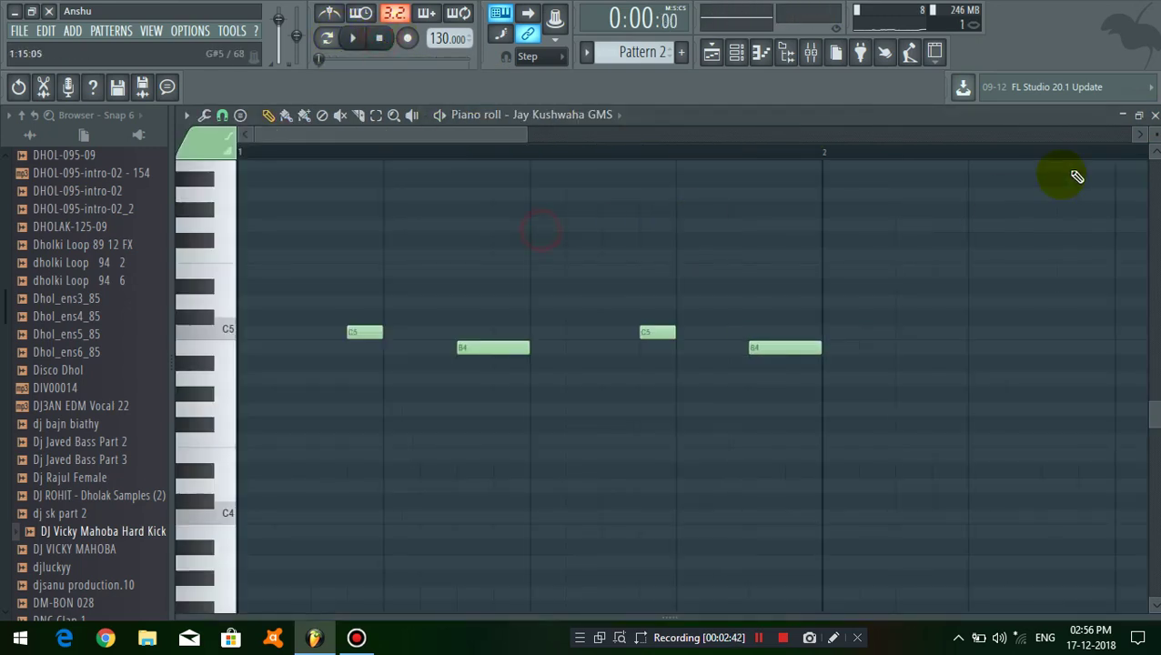
{"action": "left_click", "coordinate": [1154, 115]}
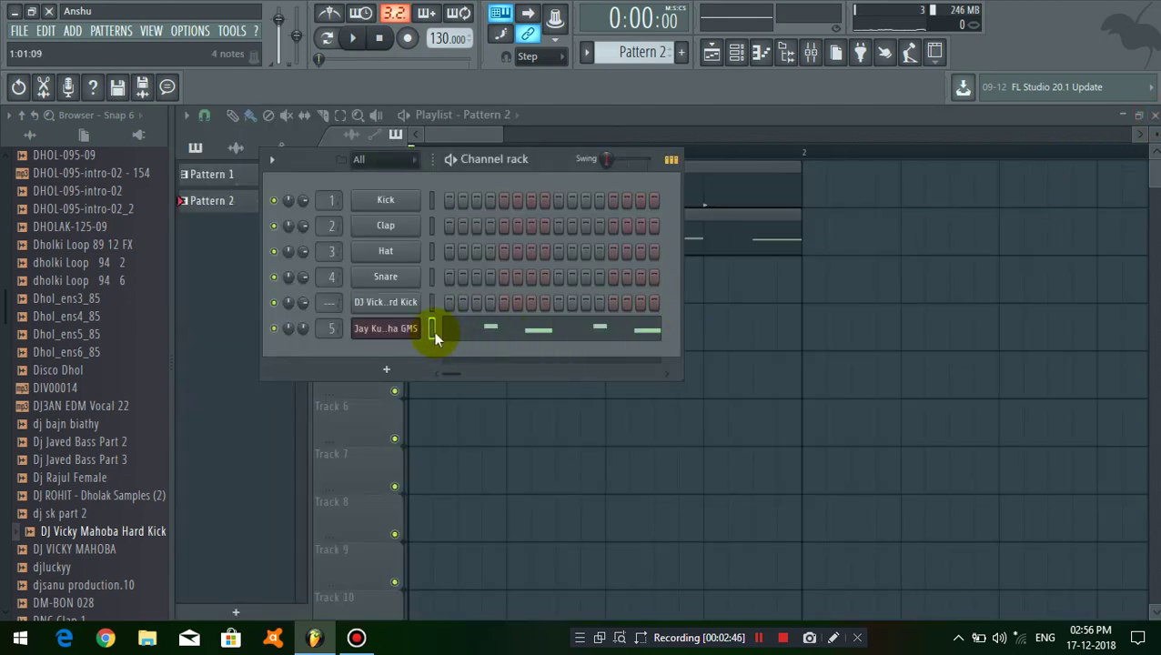
{"action": "left_click", "coordinate": [809, 53]}
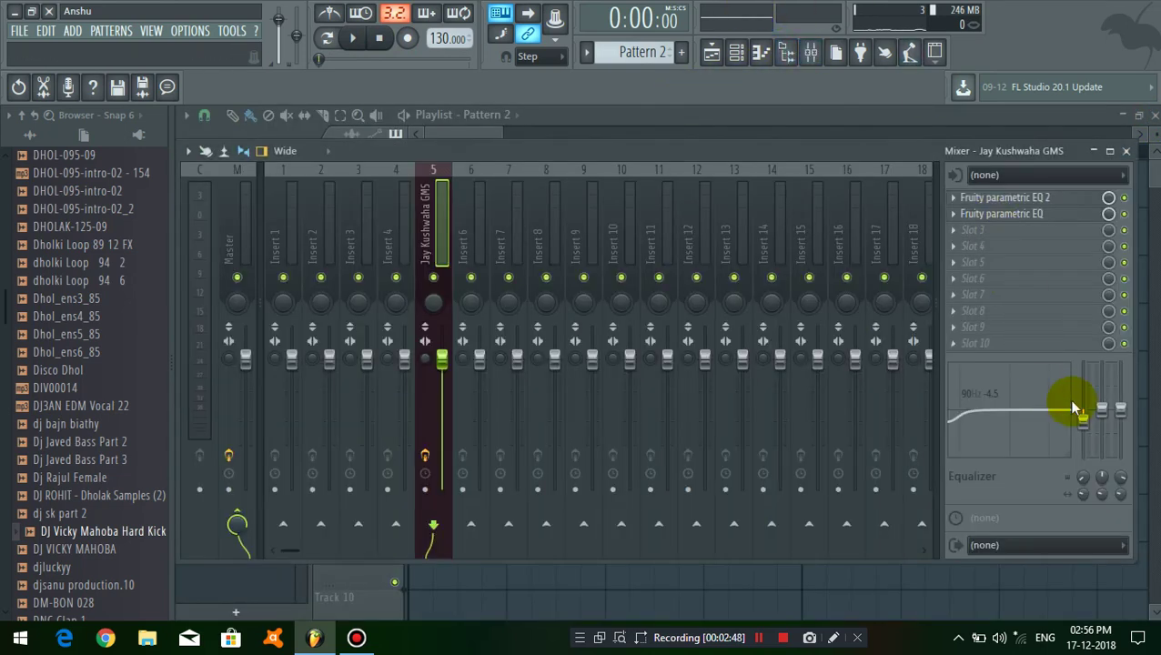
{"action": "right_click", "coordinate": [1089, 421]}
{"action": "left_click", "coordinate": [1083, 366]}
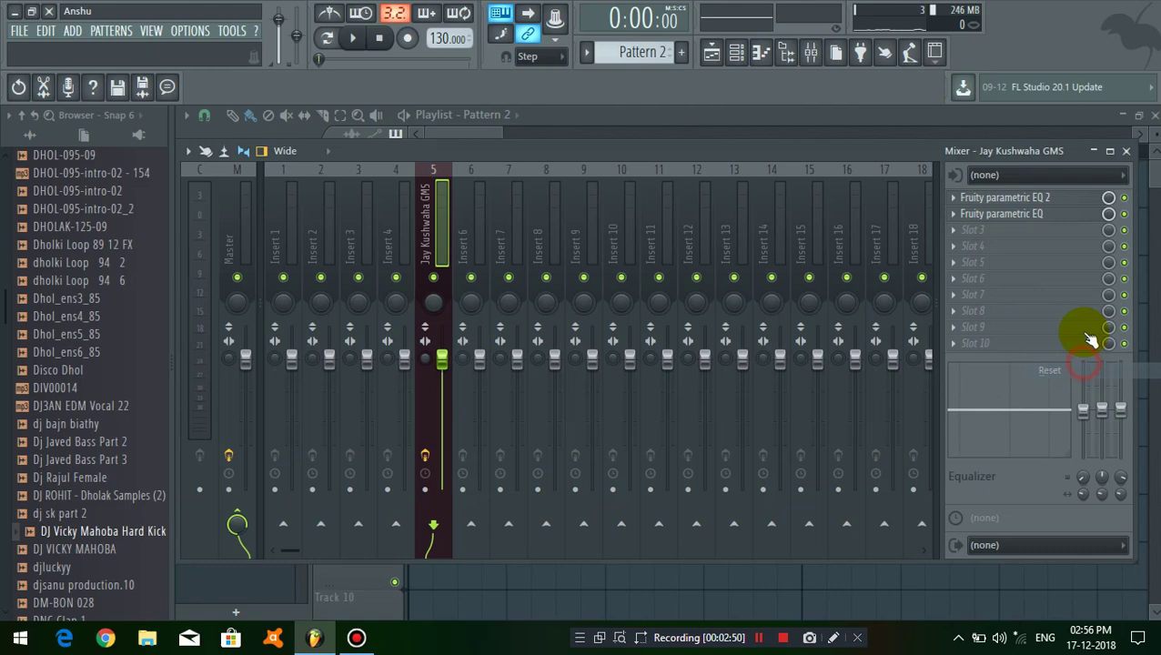
{"action": "left_click", "coordinate": [1125, 150]}
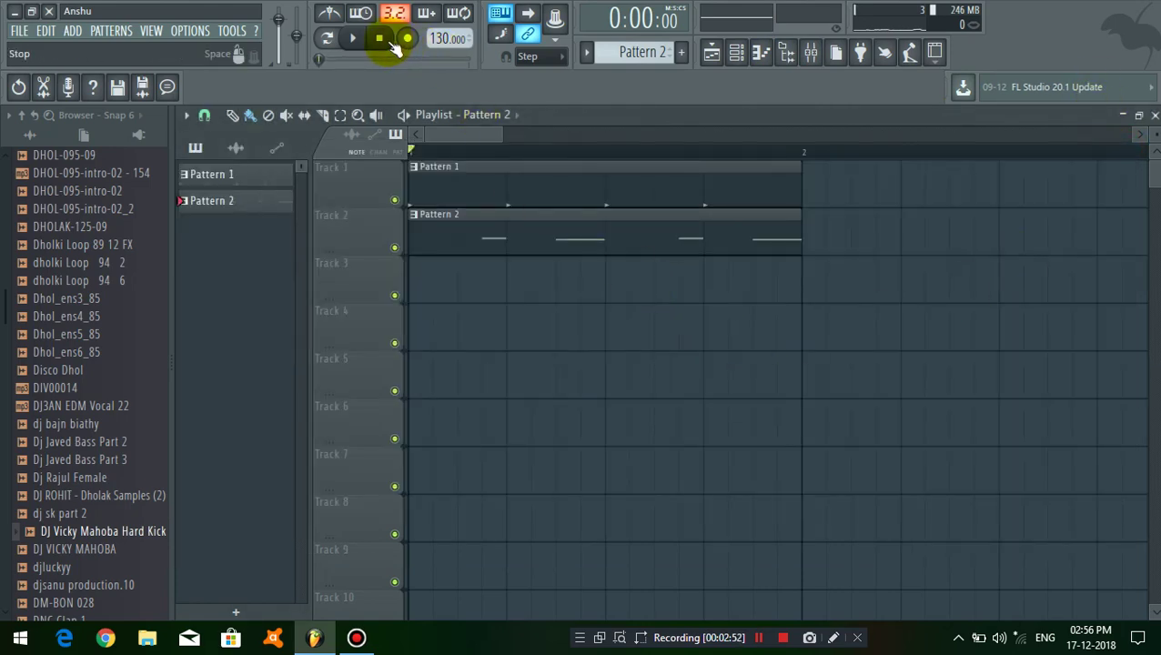
Play the kick and equalized bass patterns together from the playlist, and pause playback
{"action": "key", "text": "space"}
{"action": "scroll", "coordinate": [518, 156], "scroll_direction": "down", "scroll_amount": 3}
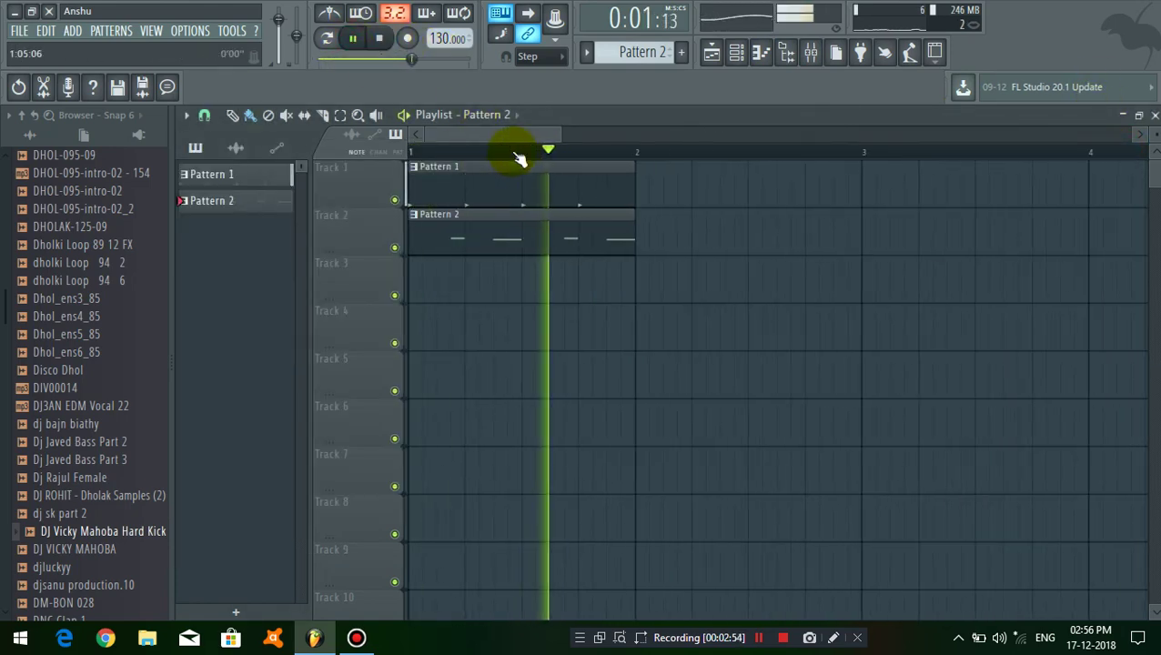
{"action": "scroll", "coordinate": [422, 150], "scroll_direction": "up", "scroll_amount": 3}
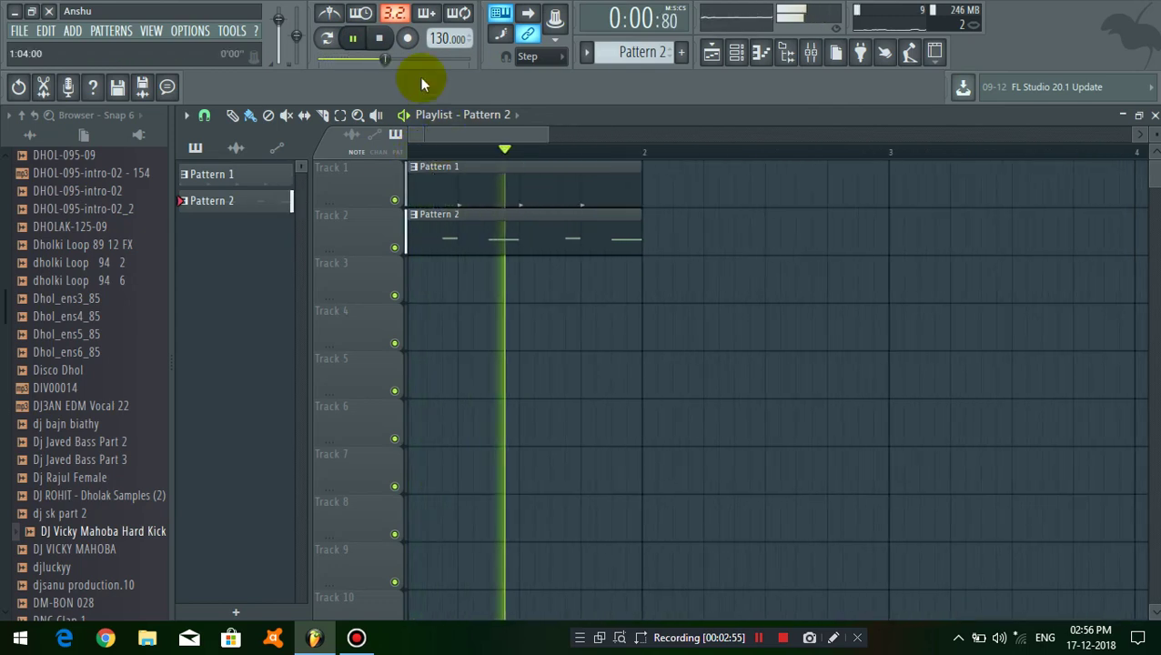
{"action": "left_click", "coordinate": [351, 38]}
Open Pattern 2's GMS notes in the piano roll and duplicate all four bar 1 notes into bar 2
{"action": "double_click", "coordinate": [604, 239]}
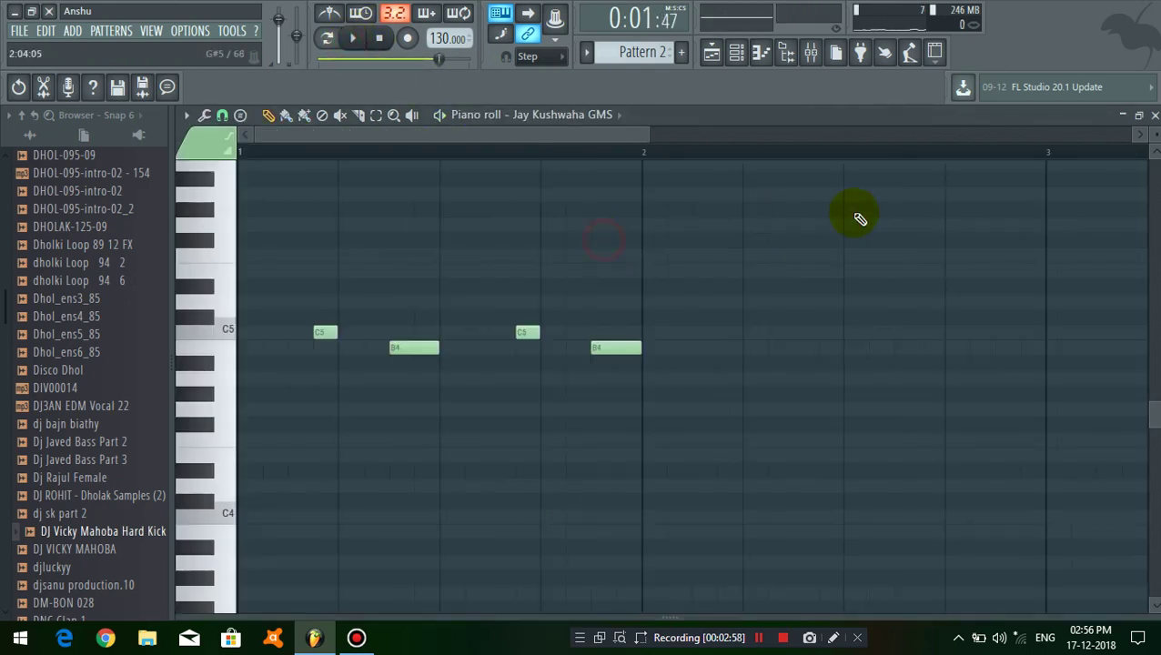
{"action": "scroll", "coordinate": [366, 159], "scroll_direction": "up", "scroll_amount": 5}
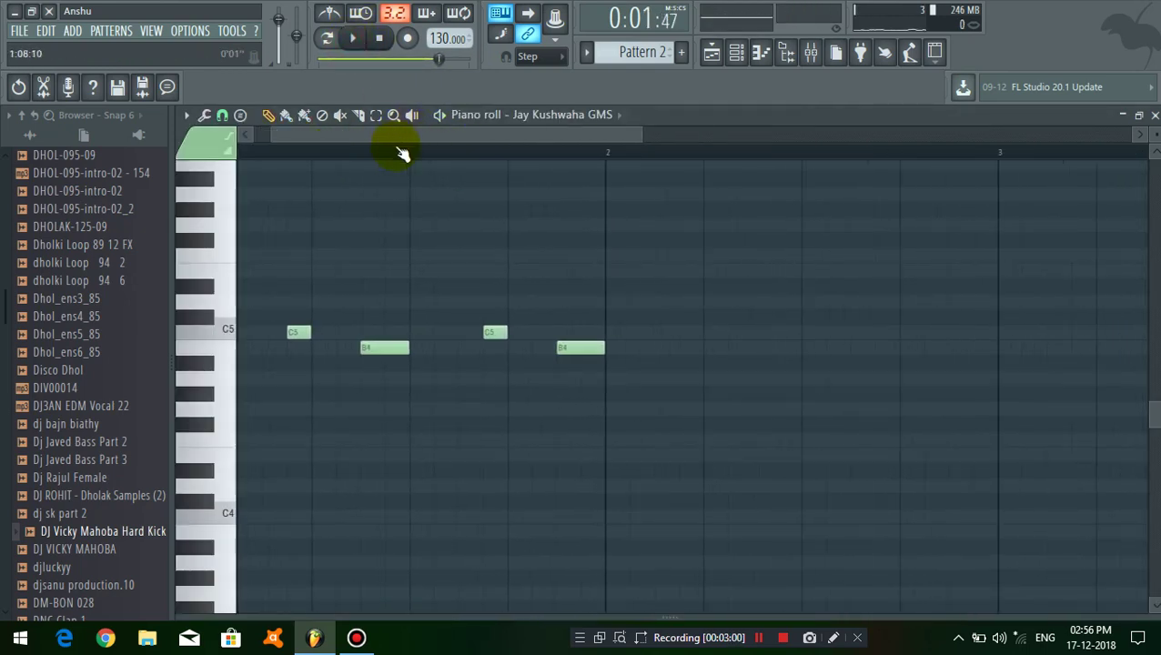
{"action": "scroll", "coordinate": [551, 168], "scroll_direction": "down", "scroll_amount": 5}
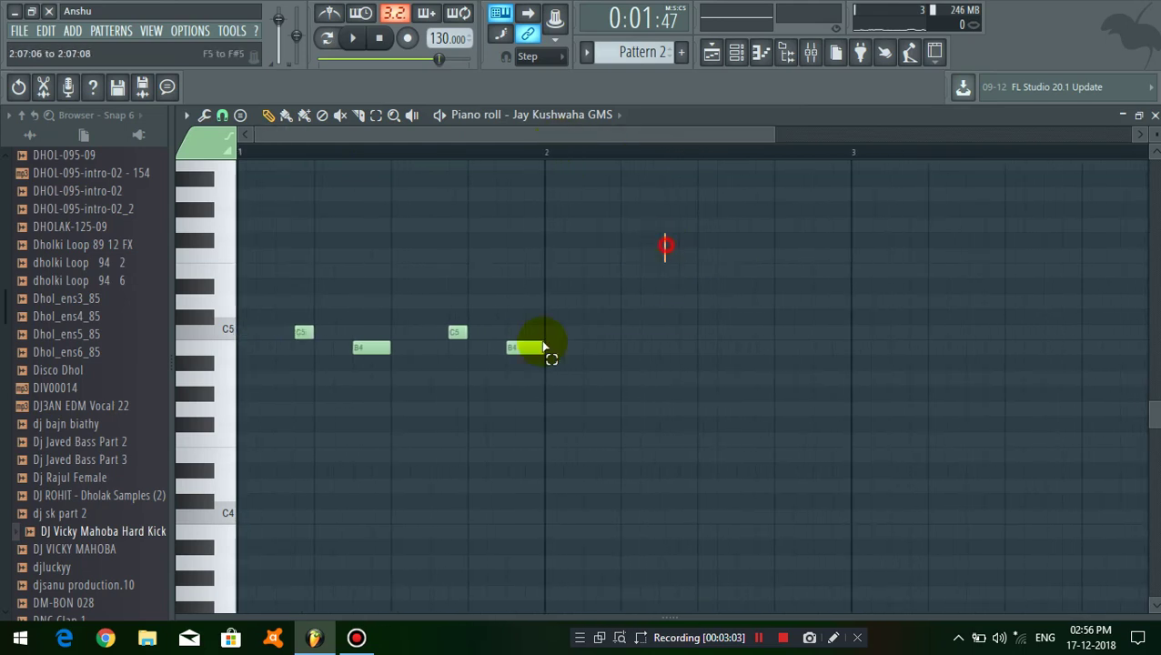
{"action": "left_click_drag", "start_coordinate": [665, 235], "coordinate": [241, 415]}
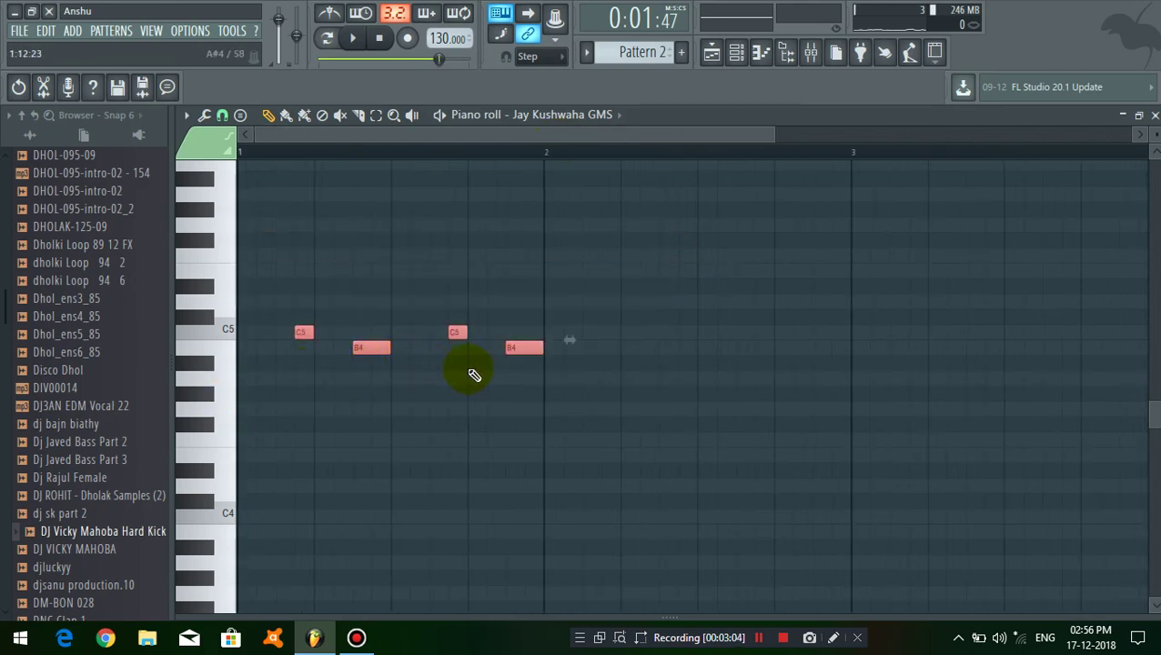
{"action": "key", "text": "ctrl+b"}
Add a one-step B4 note at step 10 of bar 2 in the GMS melody, refining it while Pattern 2 plays
{"action": "left_click_drag", "start_coordinate": [640, 349], "coordinate": [679, 348]}
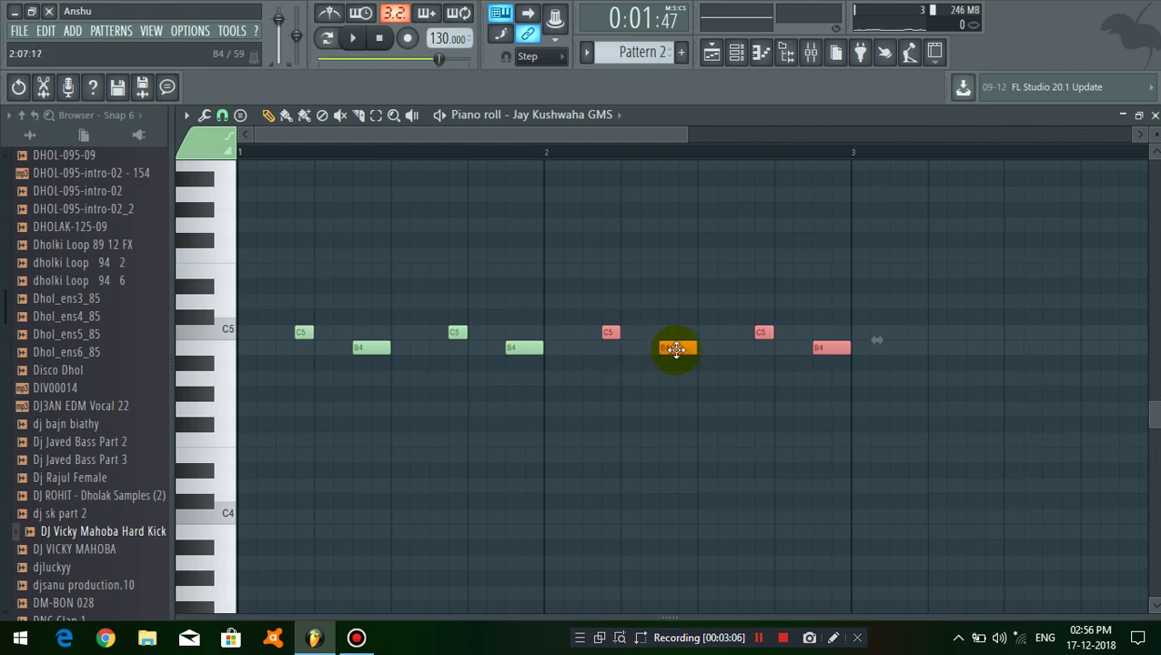
{"action": "right_click", "coordinate": [778, 414]}
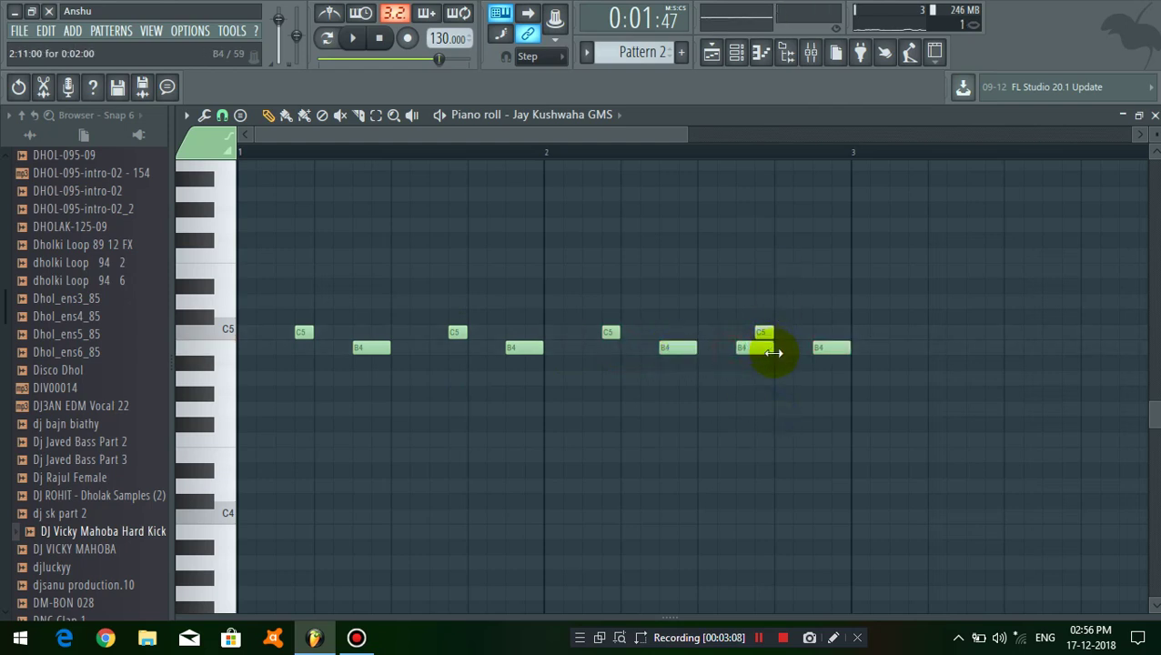
{"action": "left_click", "coordinate": [351, 38]}
{"action": "scroll", "coordinate": [517, 159], "scroll_direction": "down", "scroll_amount": 1}
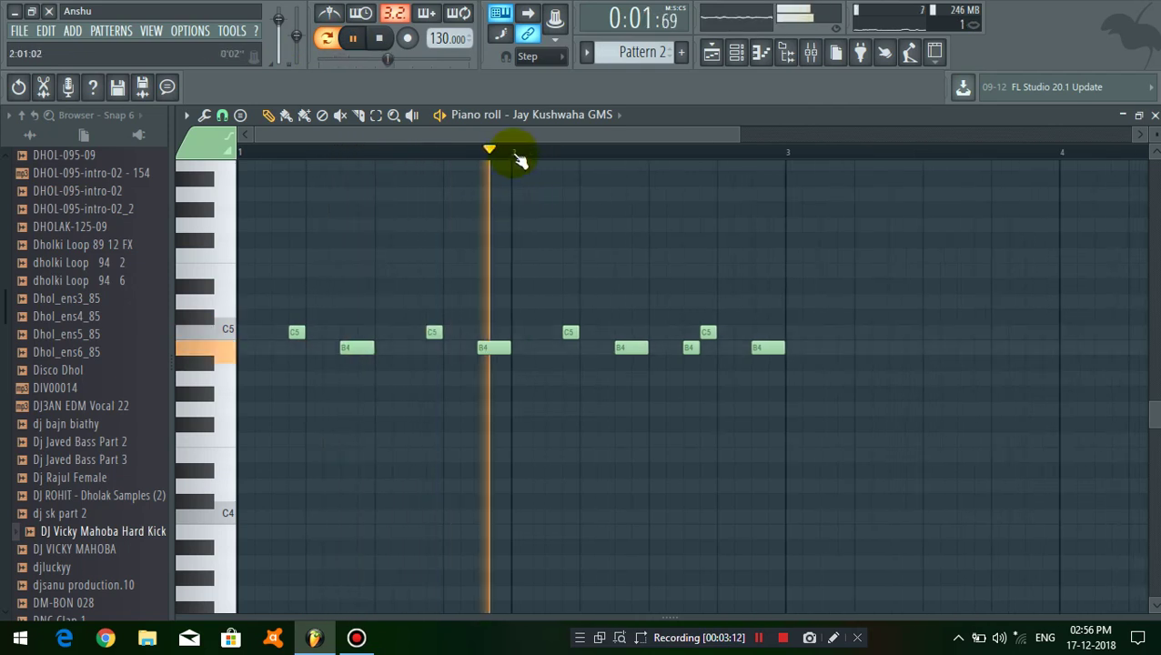
{"action": "scroll", "coordinate": [699, 155], "scroll_direction": "up", "scroll_amount": 2}
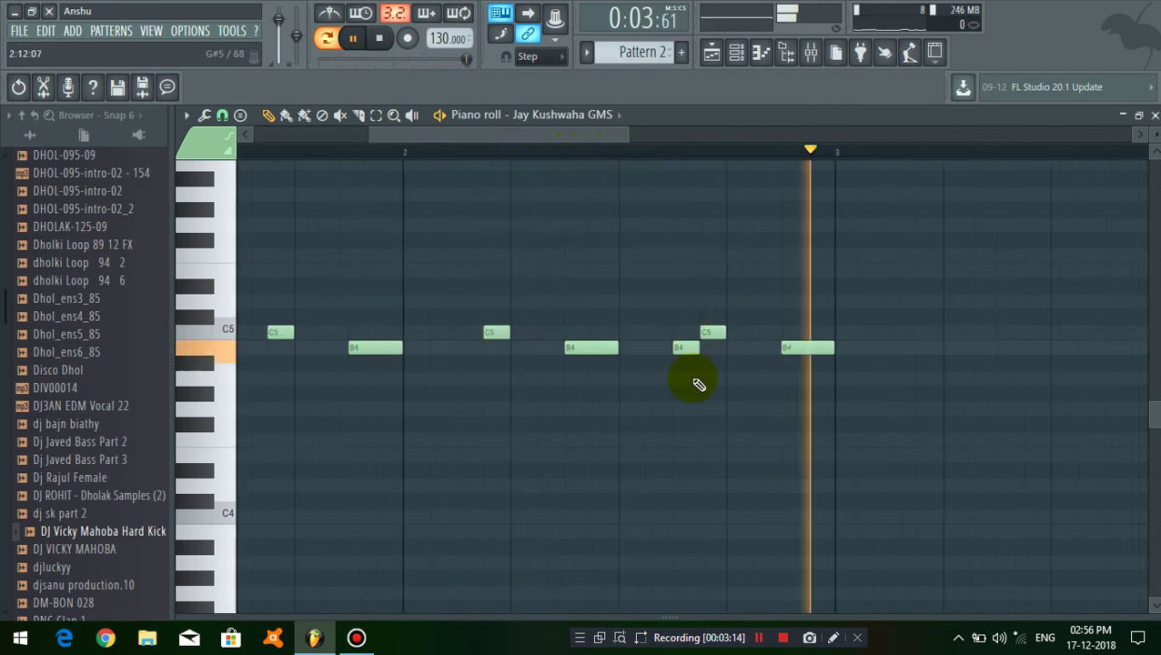
{"action": "scroll", "coordinate": [699, 385], "scroll_direction": "up", "scroll_amount": 1}
{"action": "scroll", "coordinate": [686, 148], "scroll_direction": "down", "scroll_amount": 2}
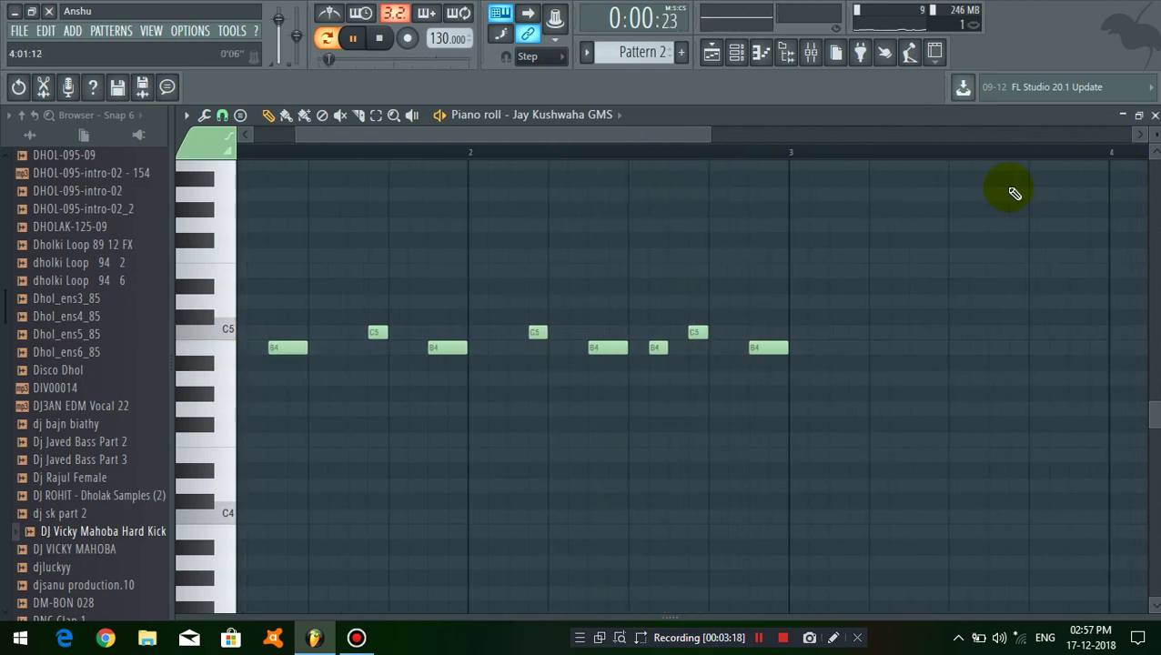
{"action": "scroll", "coordinate": [773, 155], "scroll_direction": "up", "scroll_amount": 4}
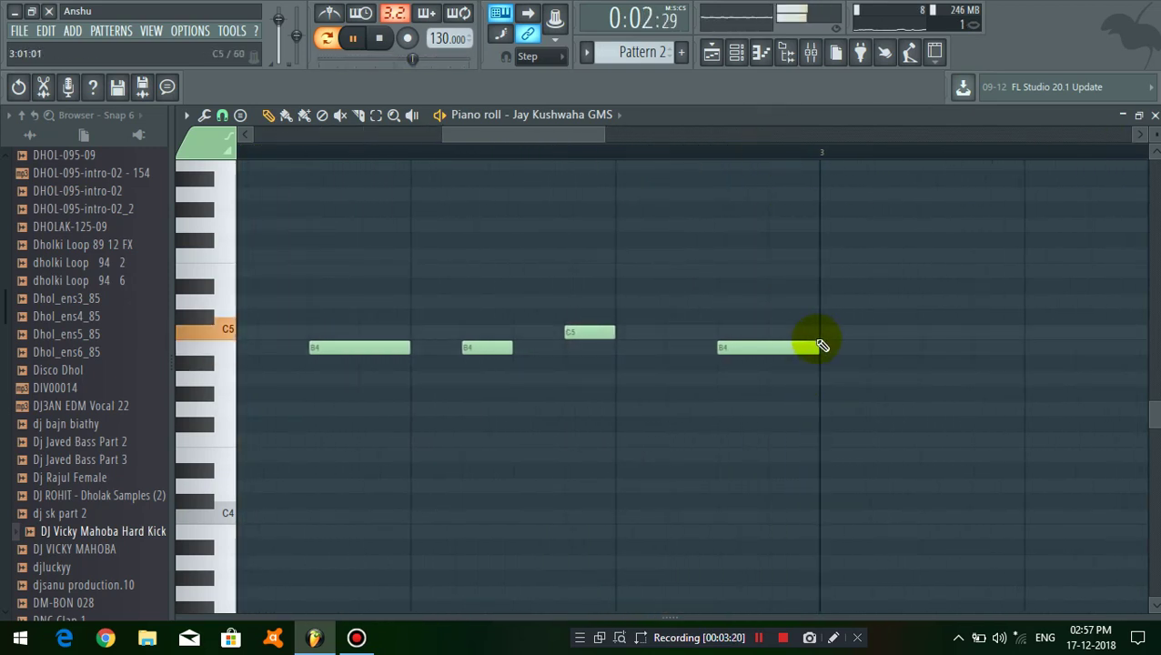
Return to the playlist and place a second Pattern 1 clip in bar 2 of Track 1
{"action": "key", "text": "F7"}
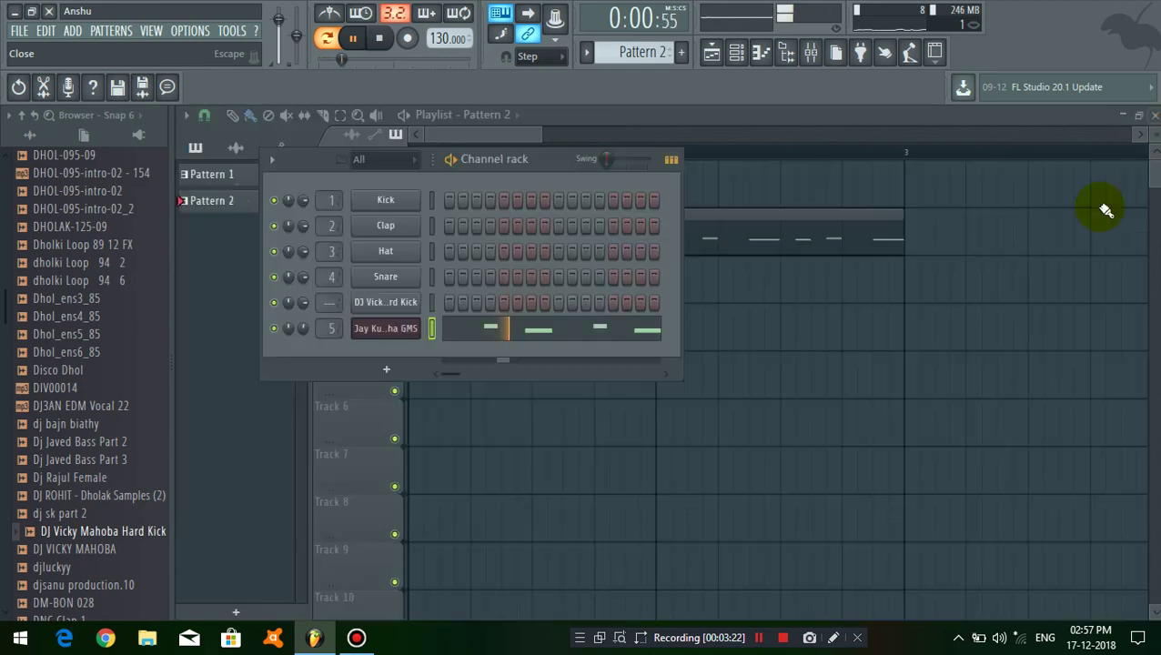
{"action": "left_click", "coordinate": [1003, 375]}
{"action": "left_click", "coordinate": [678, 192]}
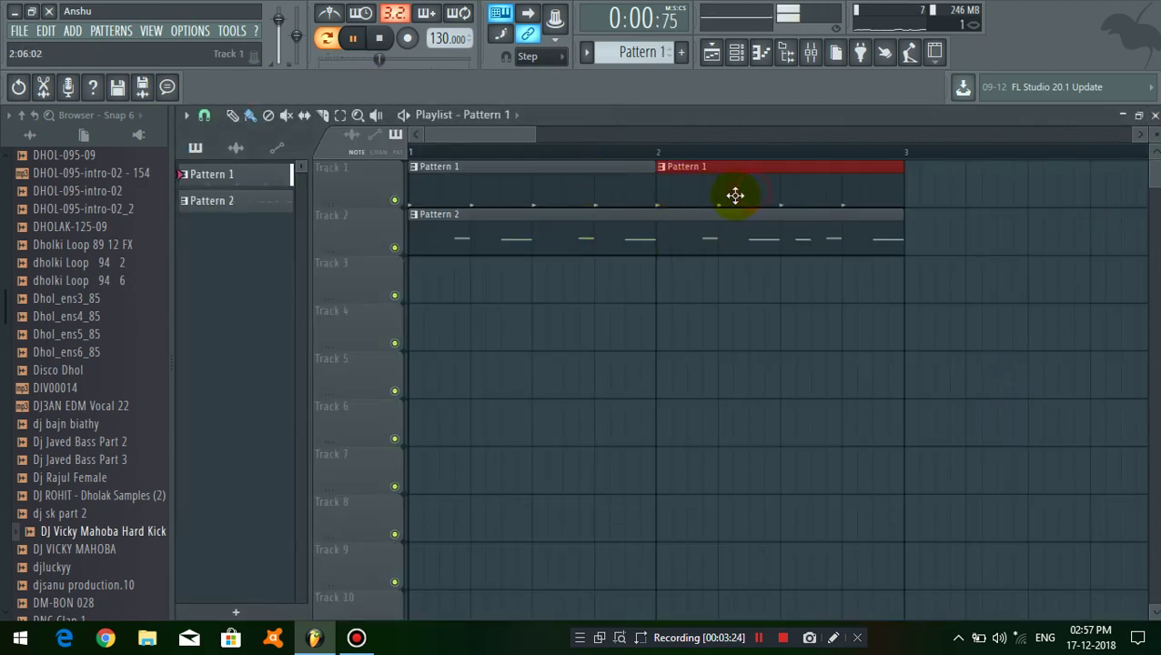
Play the two-bar kick and bass arrangement from the playlist, and pause playback
{"action": "left_click", "coordinate": [352, 45]}
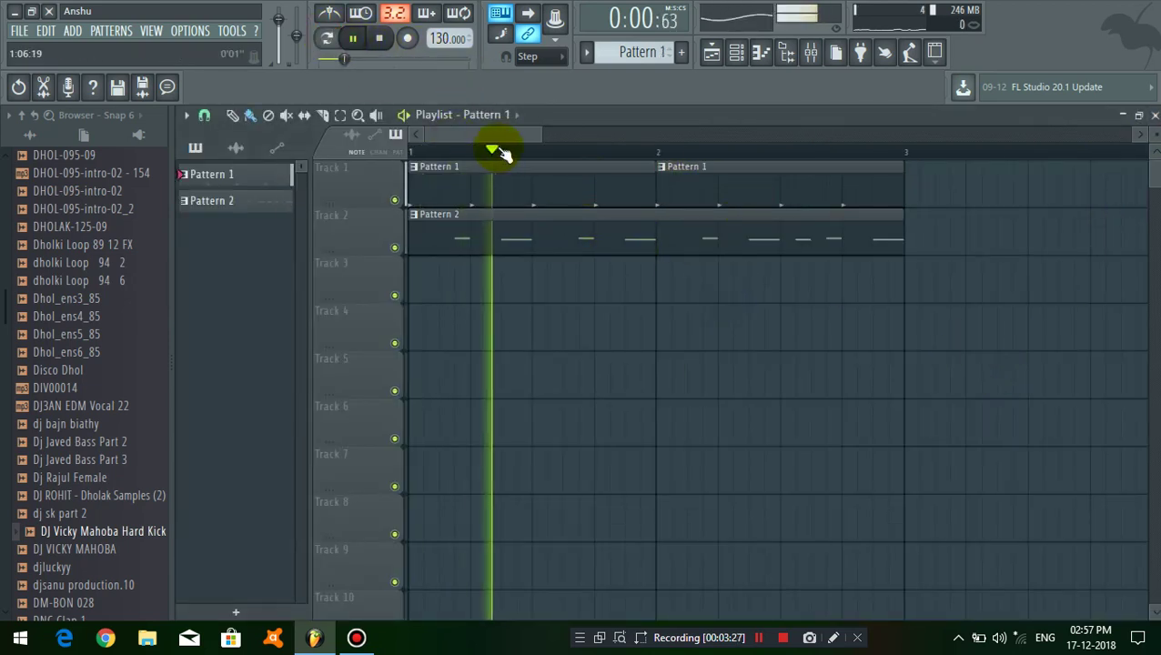
{"action": "scroll", "coordinate": [505, 150], "scroll_direction": "down", "scroll_amount": 3}
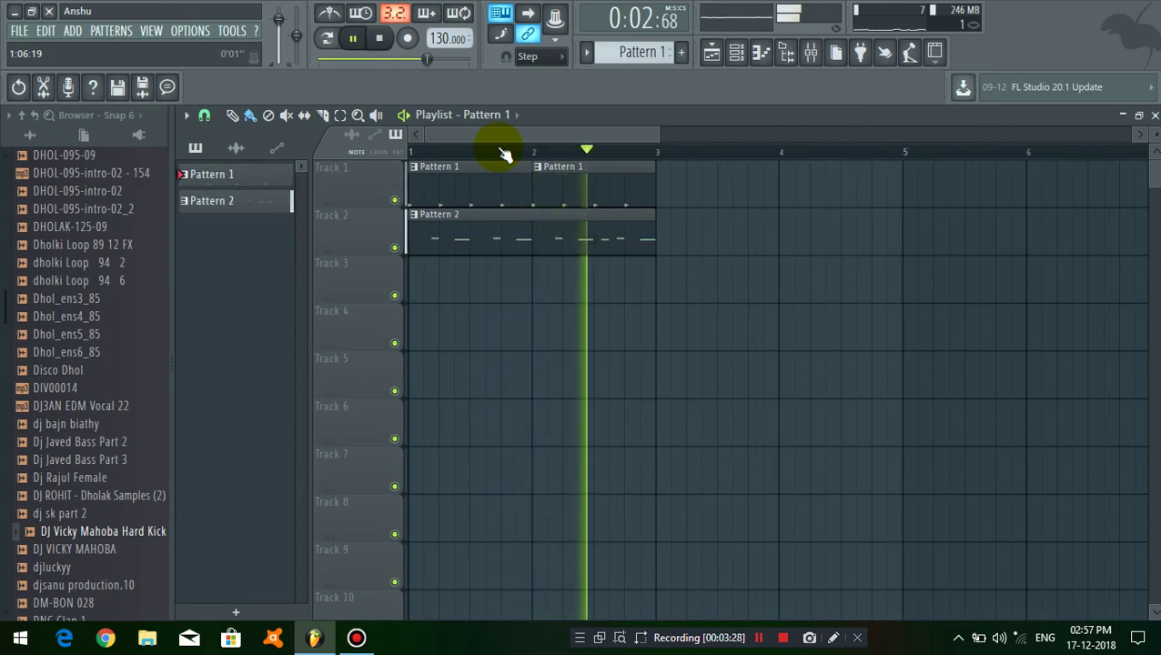
{"action": "scroll", "coordinate": [506, 148], "scroll_direction": "up", "scroll_amount": 2}
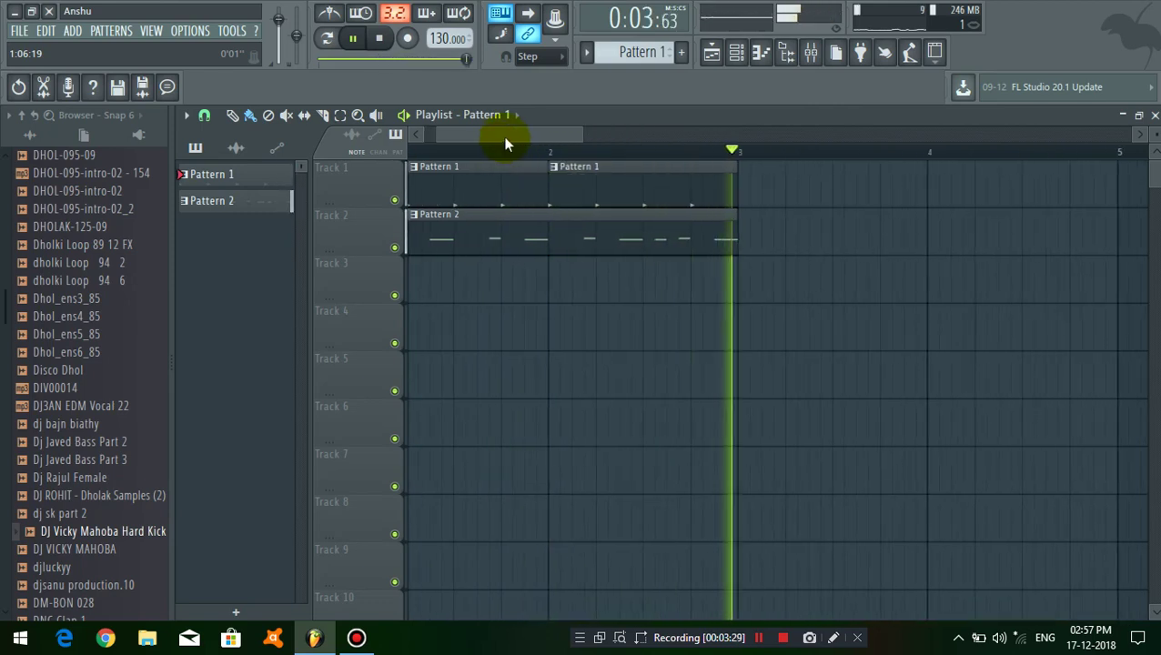
{"action": "left_click", "coordinate": [353, 39]}
Set the project tempo to 150 BPM
{"action": "right_click", "coordinate": [437, 38]}
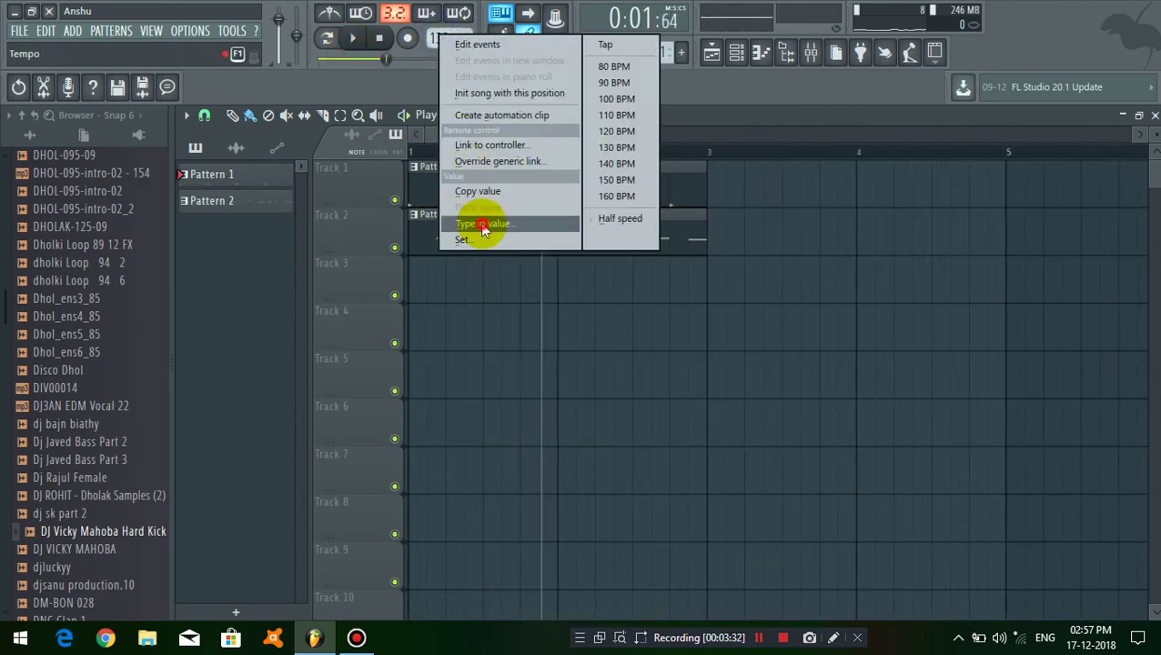
{"action": "left_click", "coordinate": [482, 225]}
{"action": "type", "text": "15"}
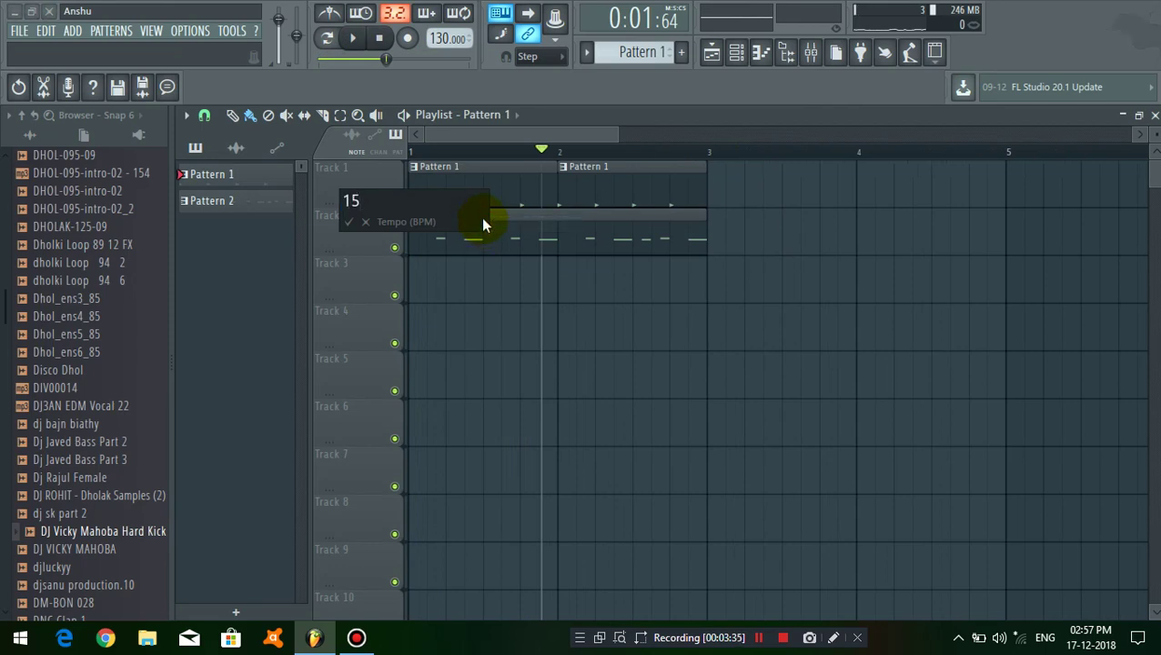
{"action": "type", "text": "0"}
{"action": "key", "text": "Return"}
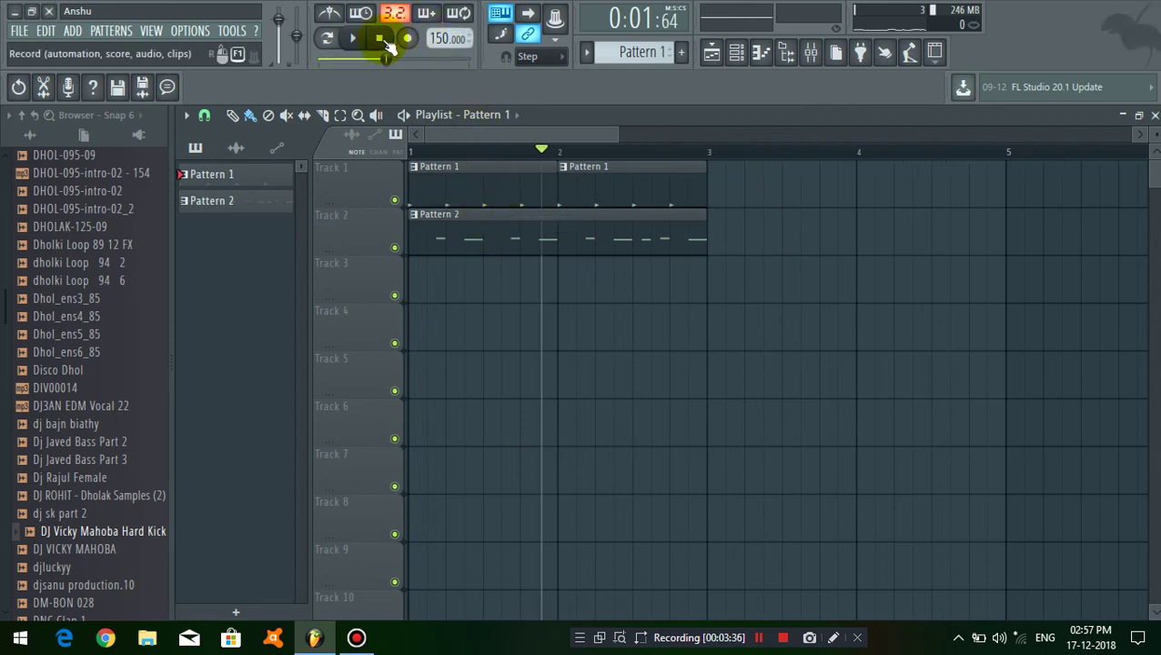
Play the two-bar arrangement at the new tempo, and stop the song
{"action": "key", "text": "space"}
{"action": "scroll", "coordinate": [441, 150], "scroll_direction": "up", "scroll_amount": 2}
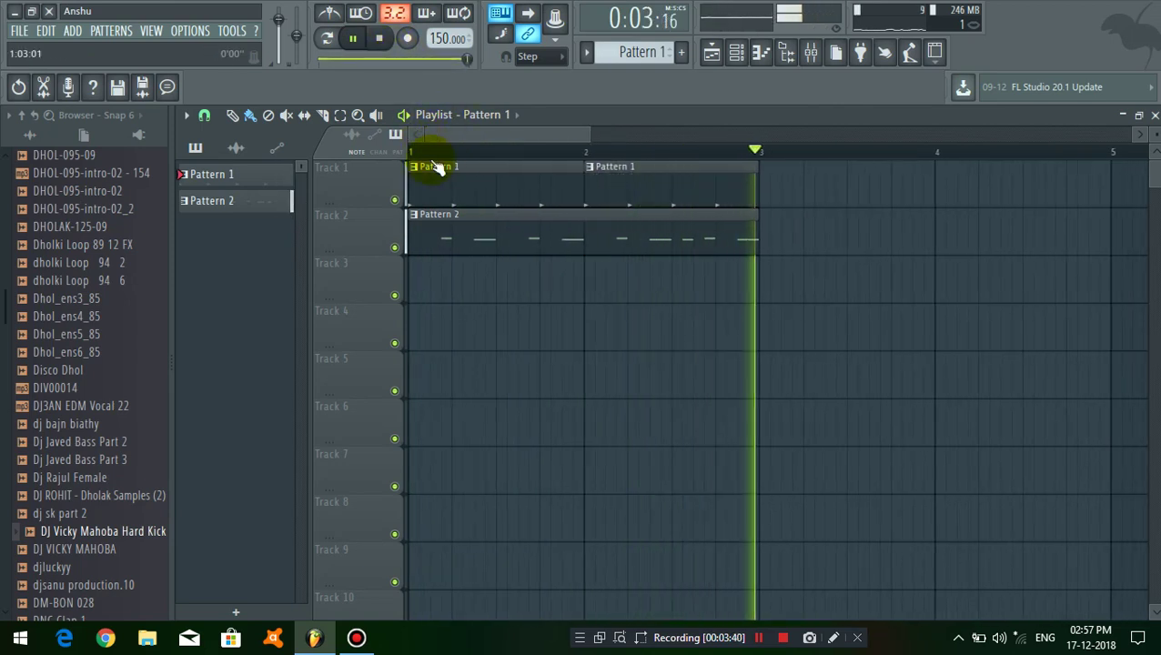
{"action": "scroll", "coordinate": [414, 161], "scroll_direction": "down", "scroll_amount": 2}
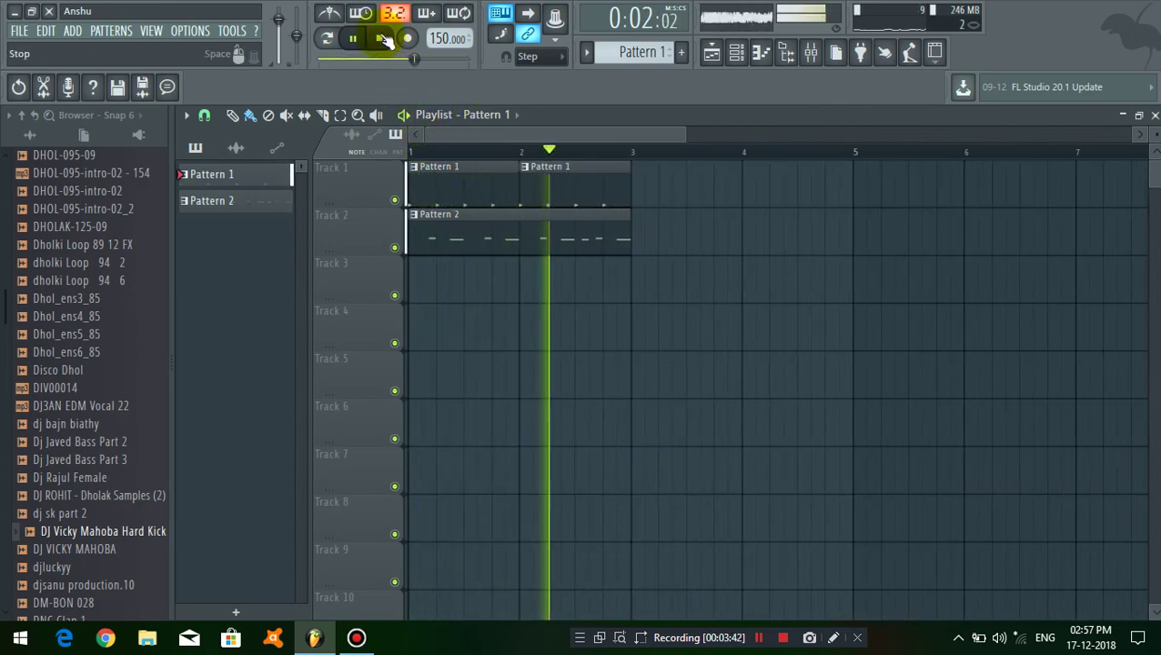
{"action": "left_click", "coordinate": [382, 39]}
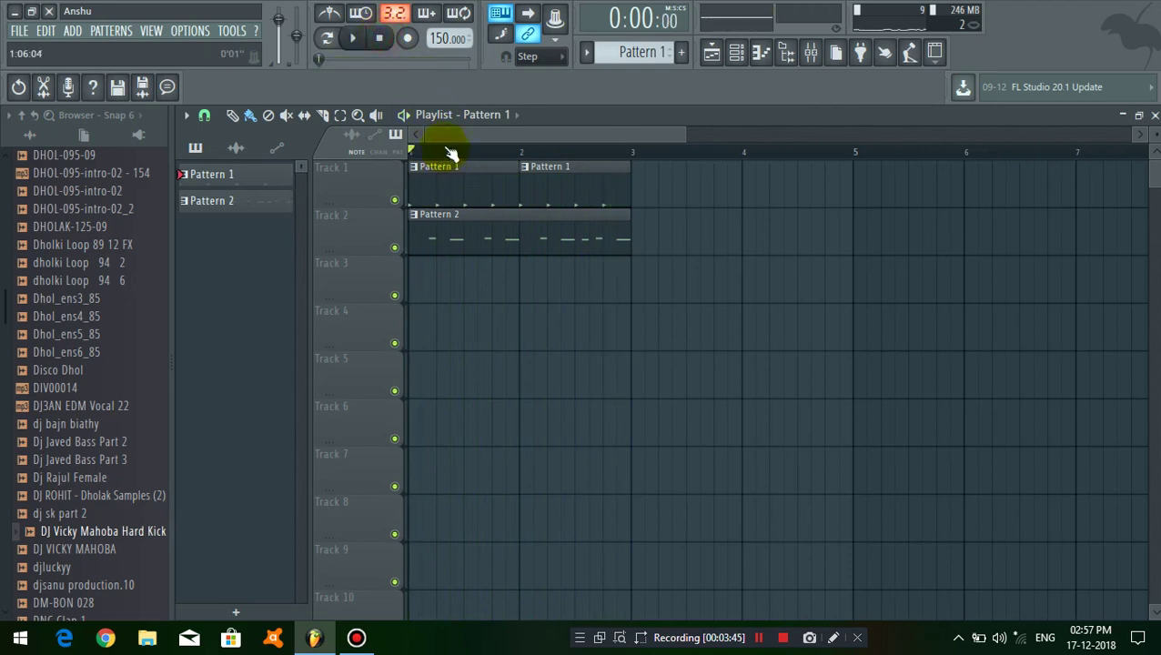
Create Pattern 3, place its clip at the start of Track 3, and open it in the channel rack
{"action": "scroll", "coordinate": [473, 141], "scroll_direction": "up", "scroll_amount": 3}
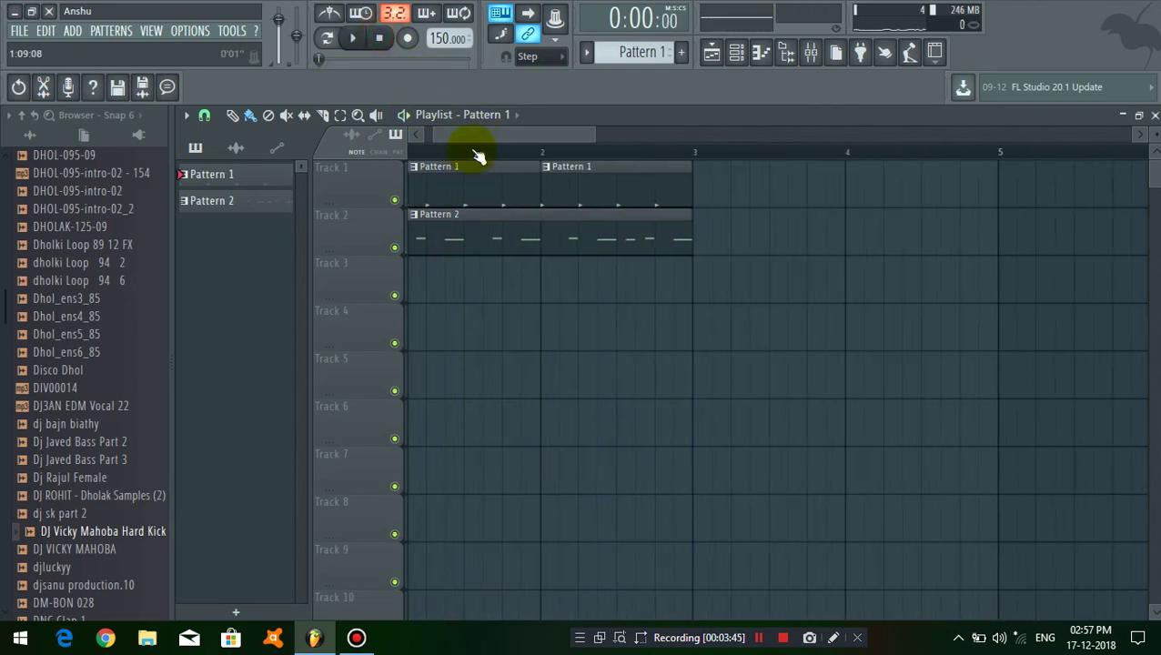
{"action": "left_click", "coordinate": [683, 53]}
{"action": "left_click", "coordinate": [711, 76]}
{"action": "left_click", "coordinate": [445, 282]}
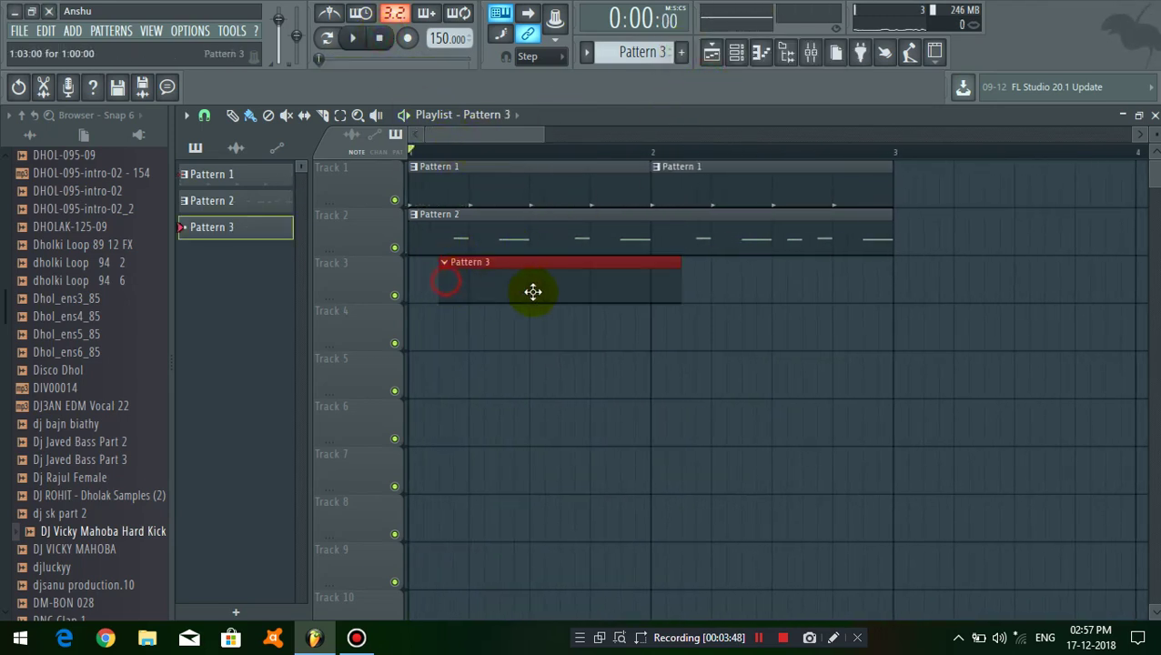
{"action": "double_click", "coordinate": [482, 286]}
Add the VT CHIHAT-1 sample from the browser as a new channel and activate steps 3, 4, 7, 8, 11, 12, 15 and 16
{"action": "scroll", "coordinate": [91, 450], "scroll_direction": "down", "scroll_amount": 20}
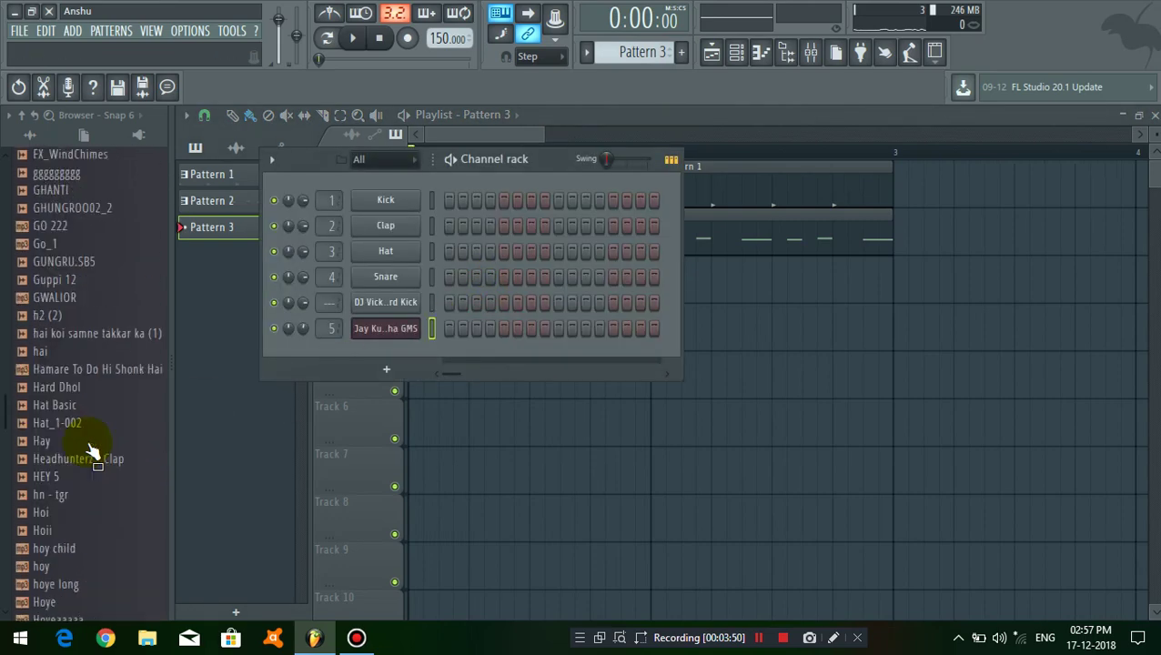
{"action": "scroll", "coordinate": [89, 445], "scroll_direction": "down", "scroll_amount": 6}
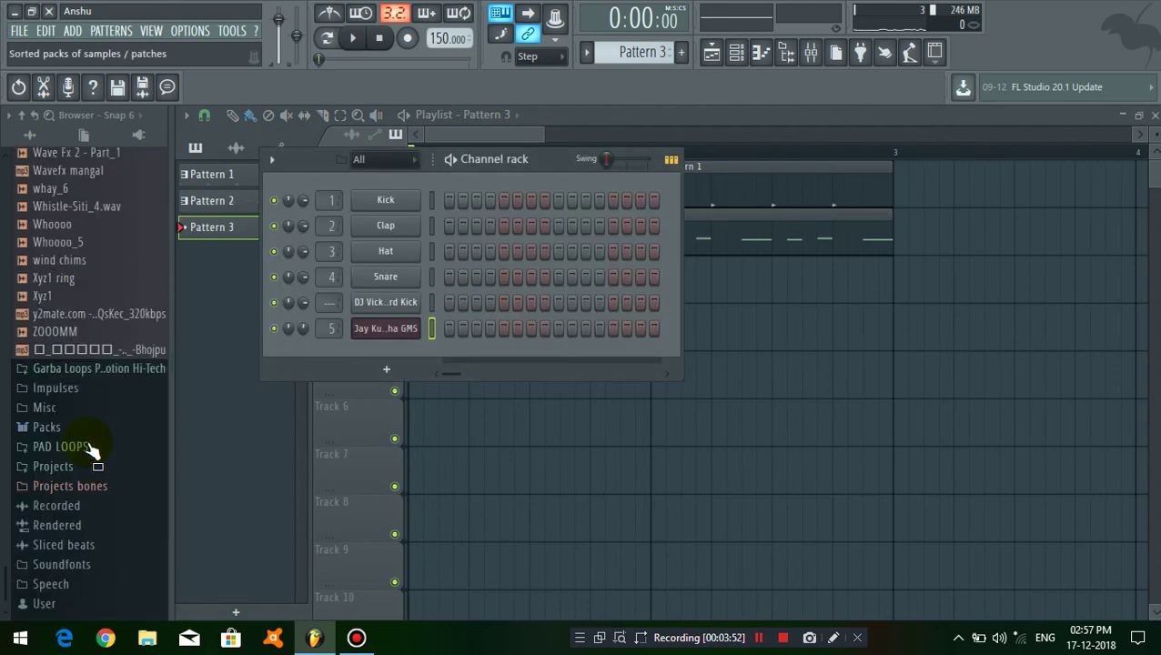
{"action": "scroll", "coordinate": [86, 435], "scroll_direction": "up", "scroll_amount": 3}
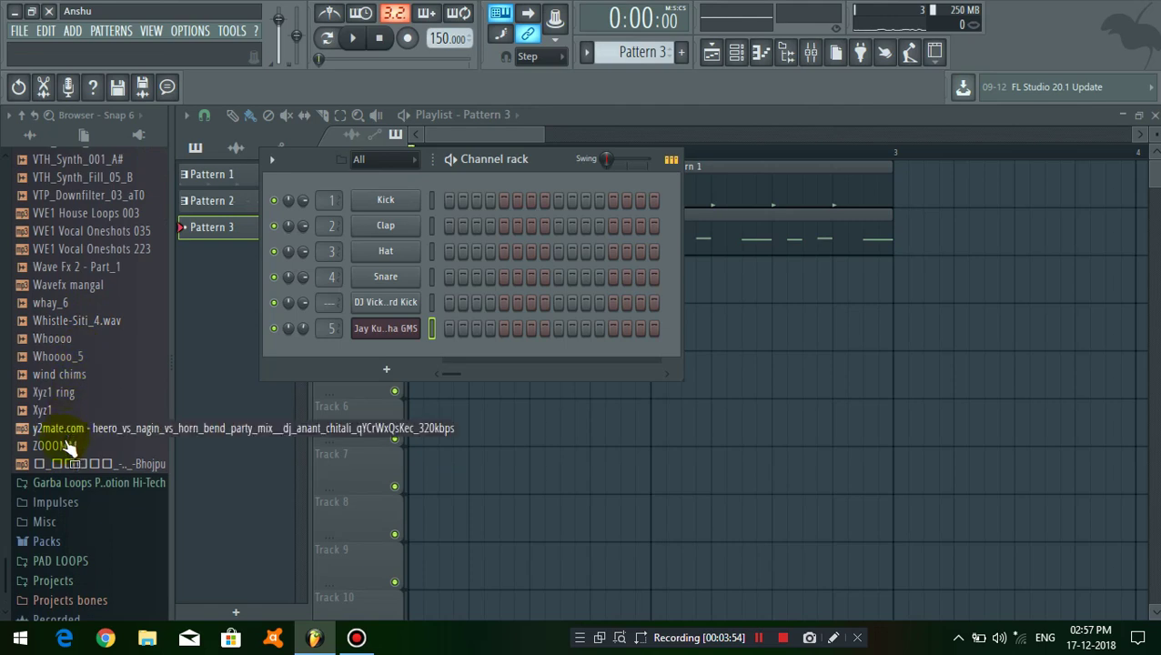
{"action": "scroll", "coordinate": [96, 383], "scroll_direction": "up", "scroll_amount": 3}
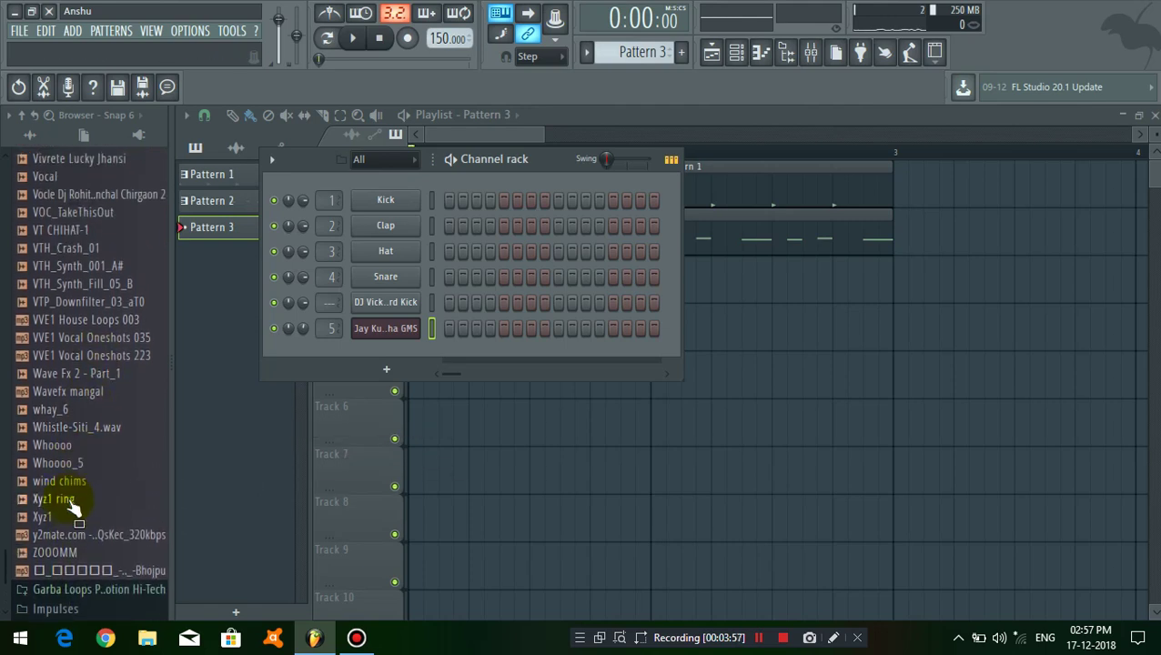
{"action": "scroll", "coordinate": [80, 342], "scroll_direction": "up", "scroll_amount": 3}
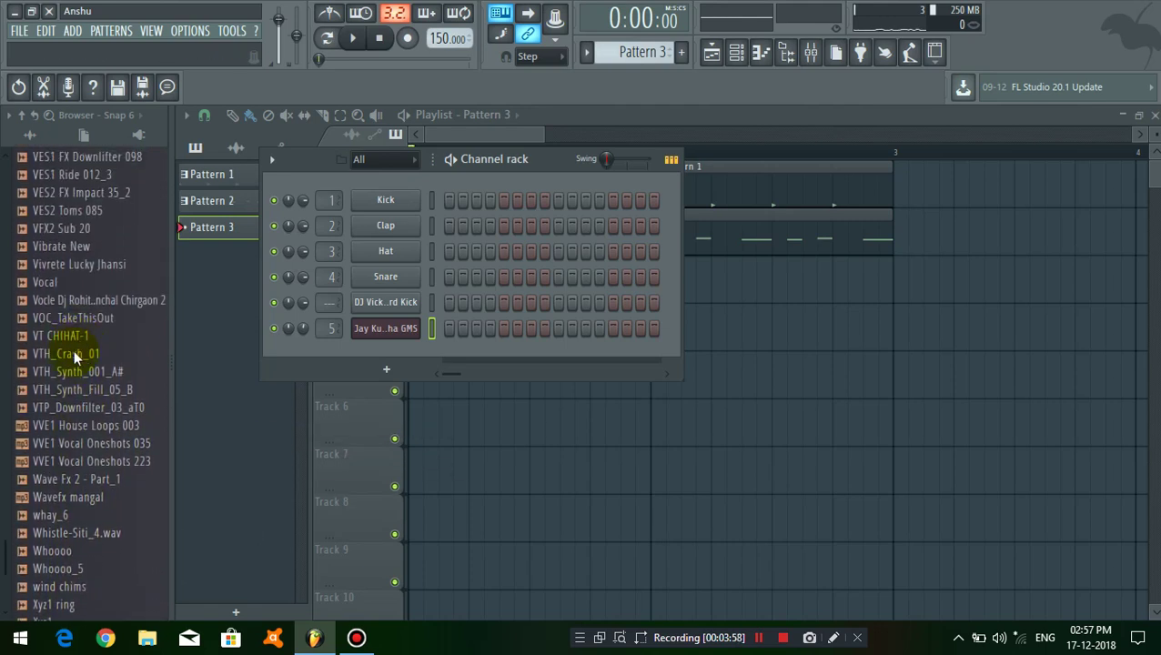
{"action": "left_click_drag", "start_coordinate": [374, 348], "coordinate": [375, 351]}
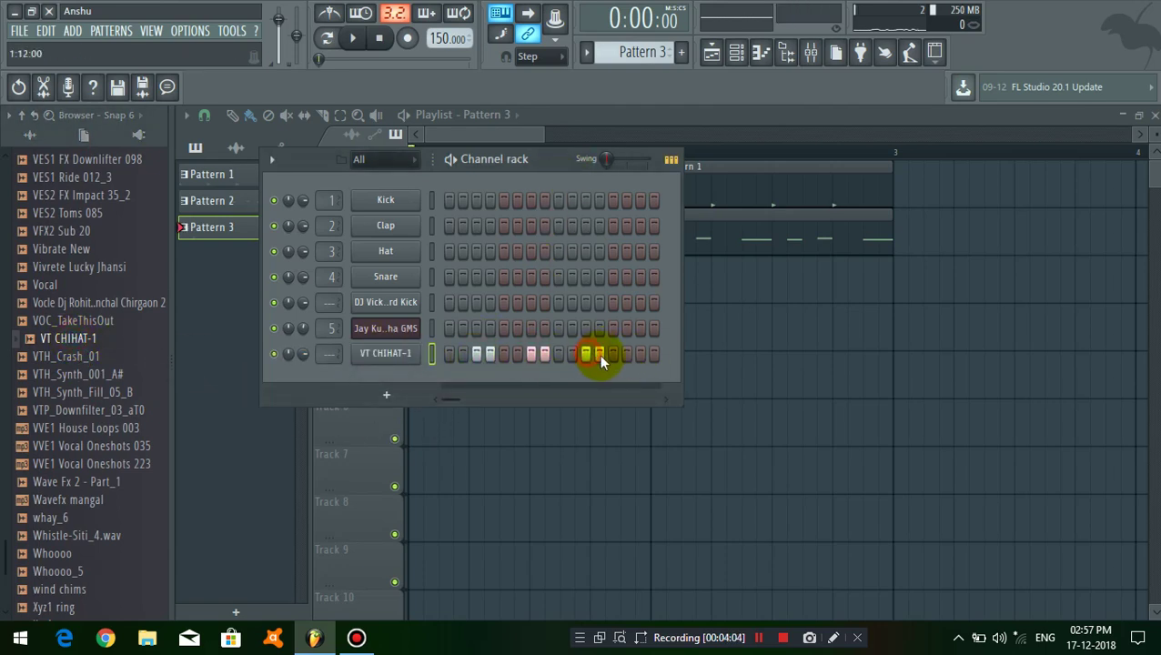
Place a second Pattern 3 clip in bar 2 of Track 3, and play the song with the hats
{"action": "left_click", "coordinate": [807, 364]}
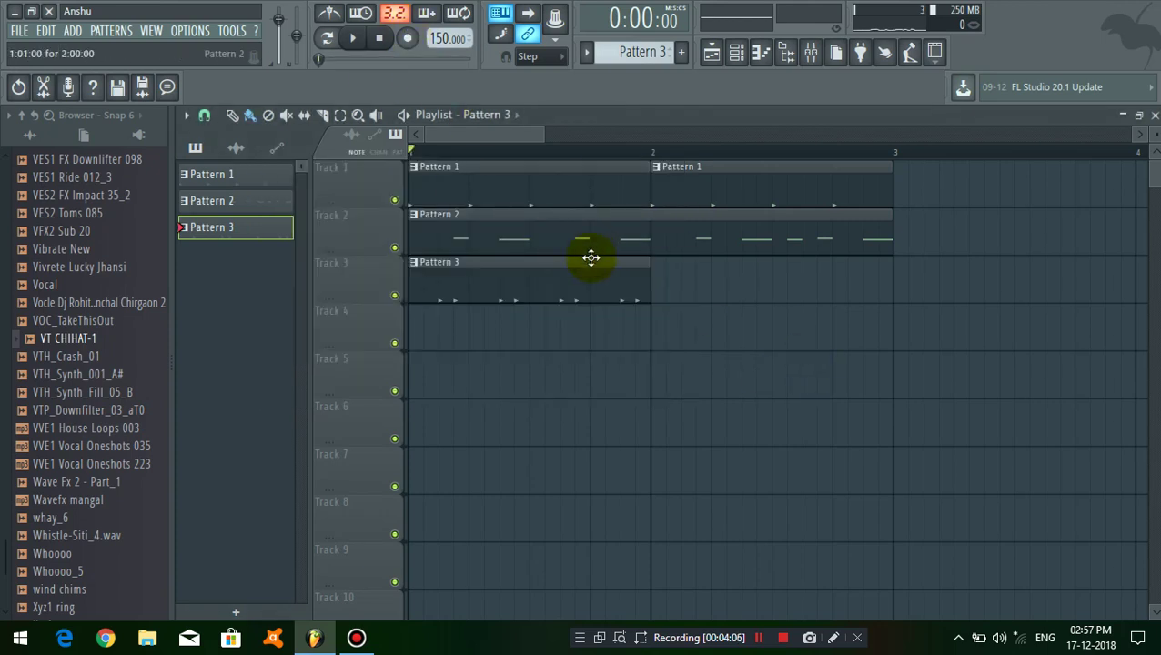
{"action": "left_click", "coordinate": [681, 301]}
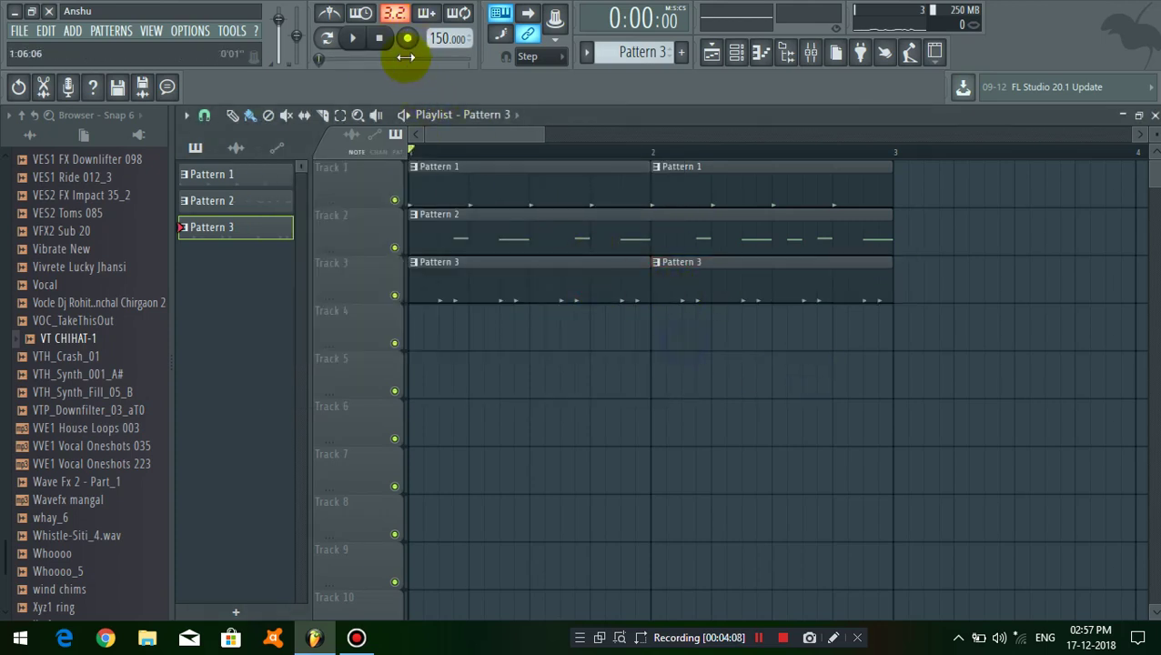
{"action": "left_click", "coordinate": [353, 37]}
{"action": "scroll", "coordinate": [450, 150], "scroll_direction": "down", "scroll_amount": 2}
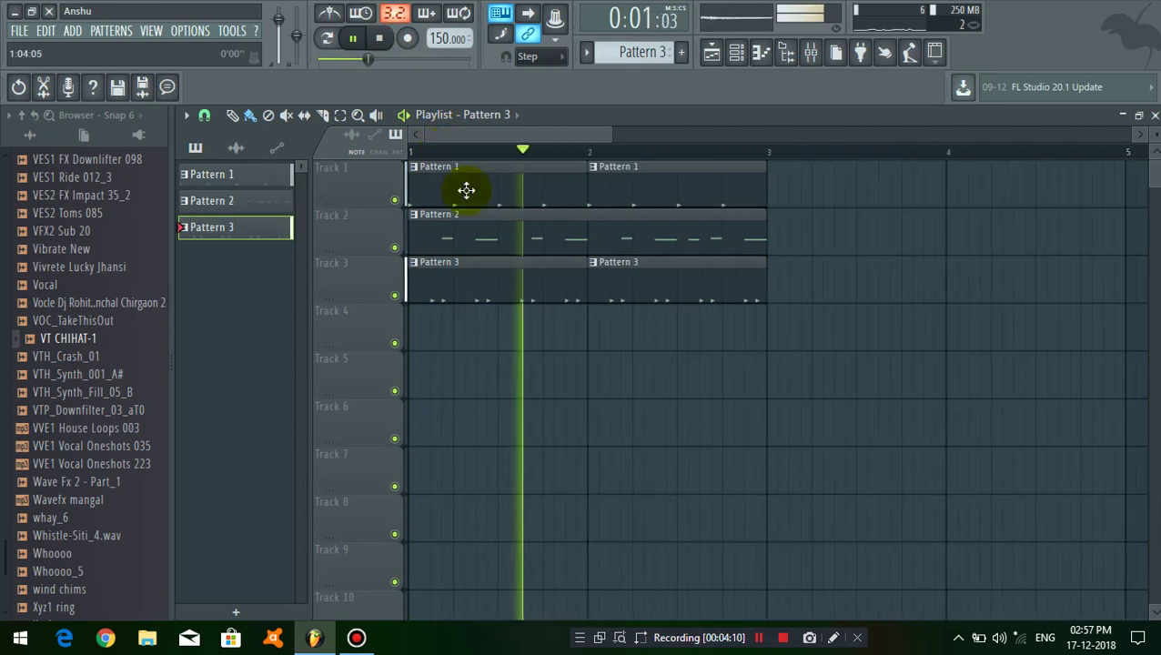
Check the VT CHIHAT-1 notes in the piano roll during playback, and return to the full playlist arrangement
{"action": "double_click", "coordinate": [498, 292]}
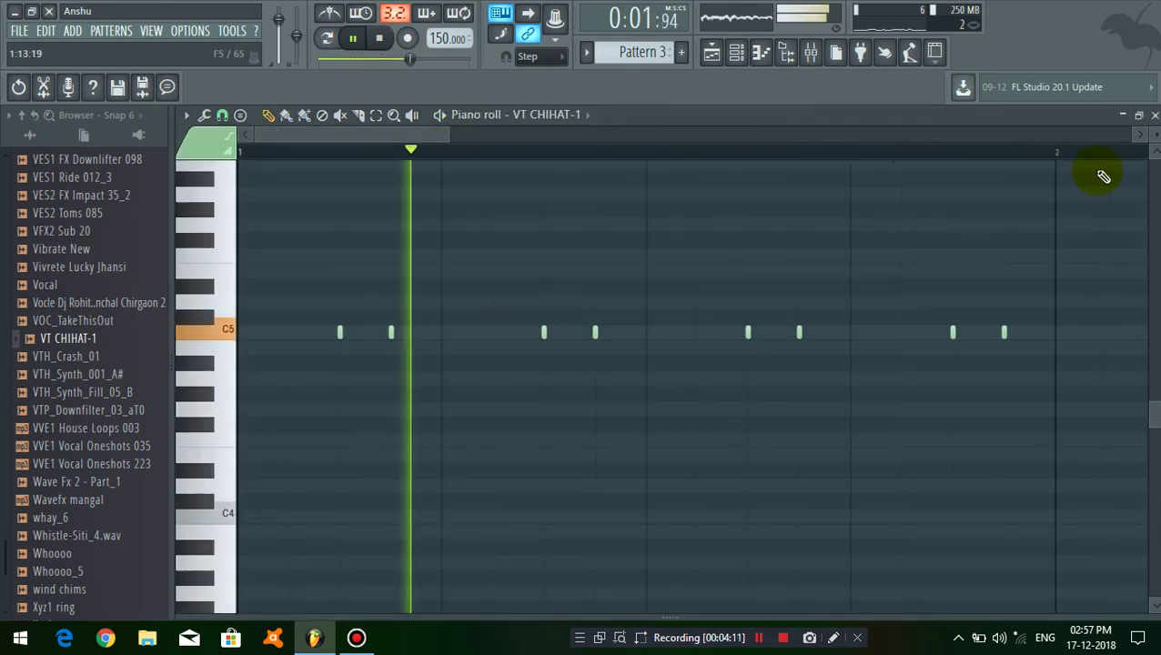
{"action": "left_click", "coordinate": [1154, 116]}
{"action": "right_click", "coordinate": [653, 471]}
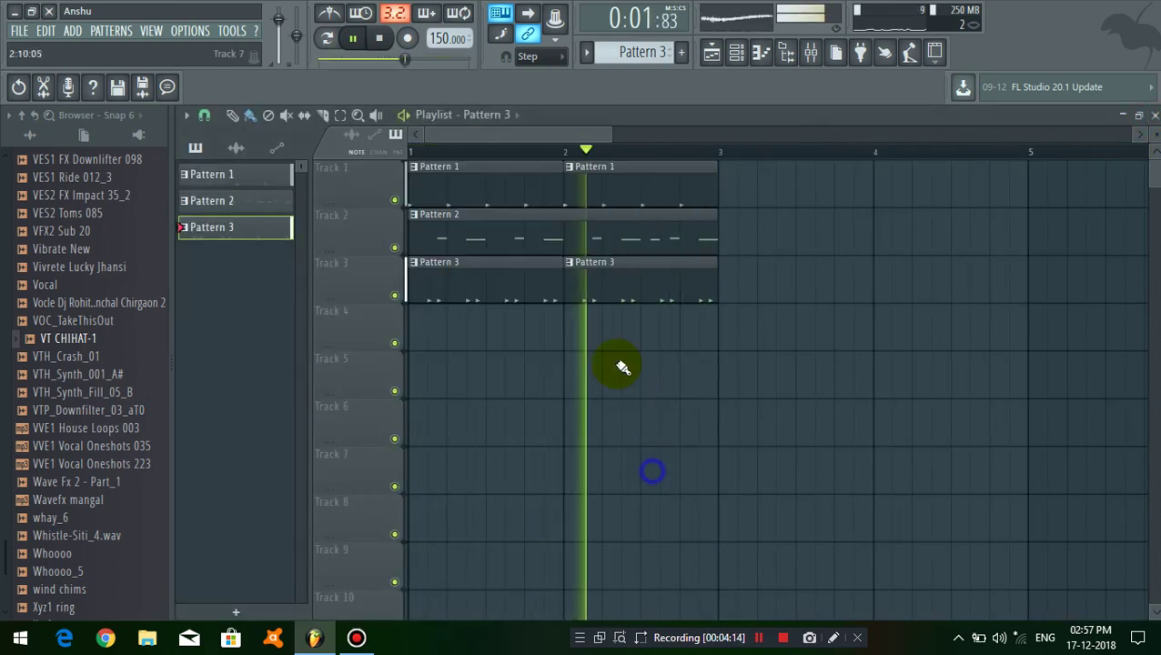
{"action": "scroll", "coordinate": [546, 160], "scroll_direction": "down", "scroll_amount": 3}
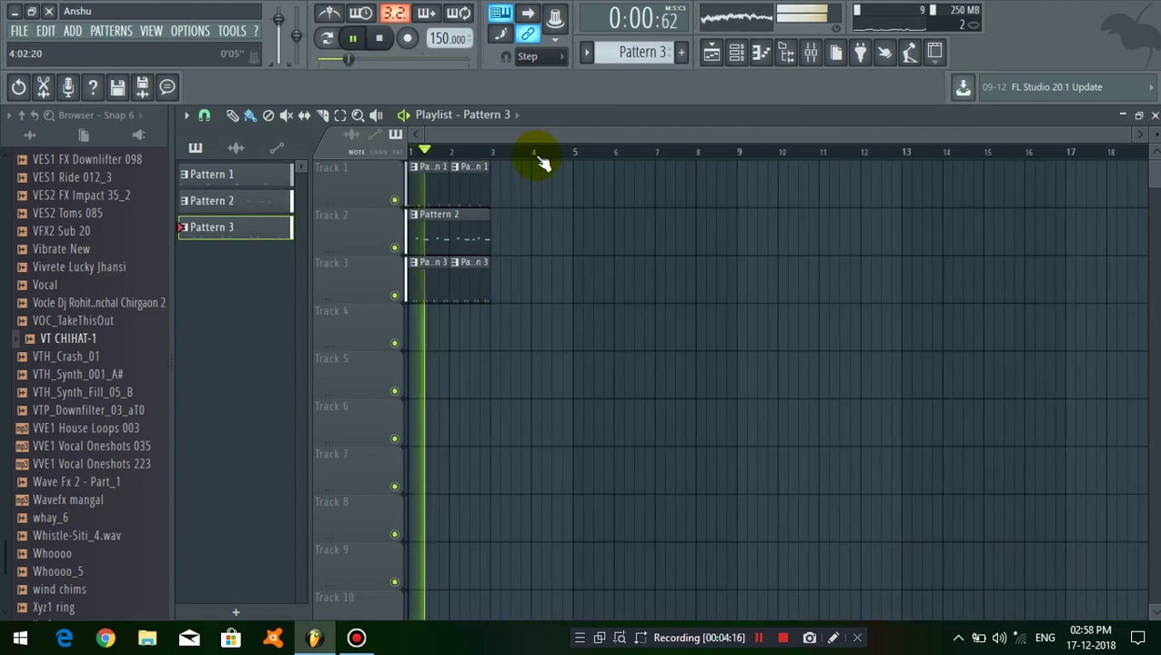
Listen through the two-bar arrangement with the hats and stop playback
{"action": "scroll", "coordinate": [445, 141], "scroll_direction": "up", "scroll_amount": 3}
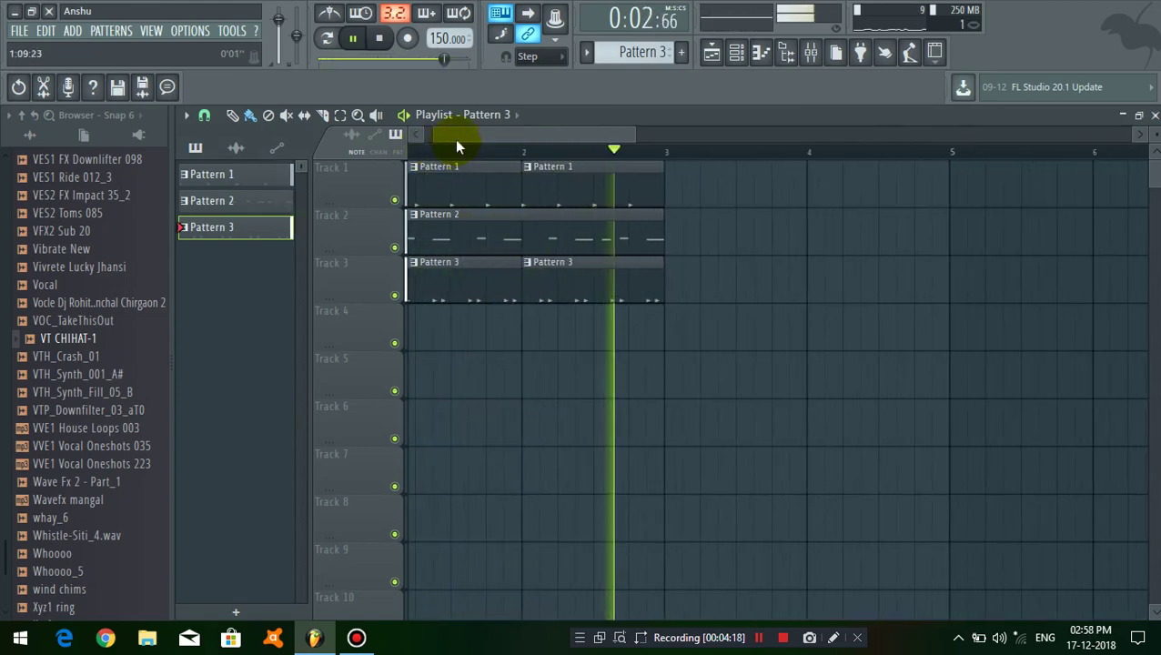
{"action": "scroll", "coordinate": [460, 159], "scroll_direction": "down", "scroll_amount": 3}
{"action": "left_click", "coordinate": [353, 37]}
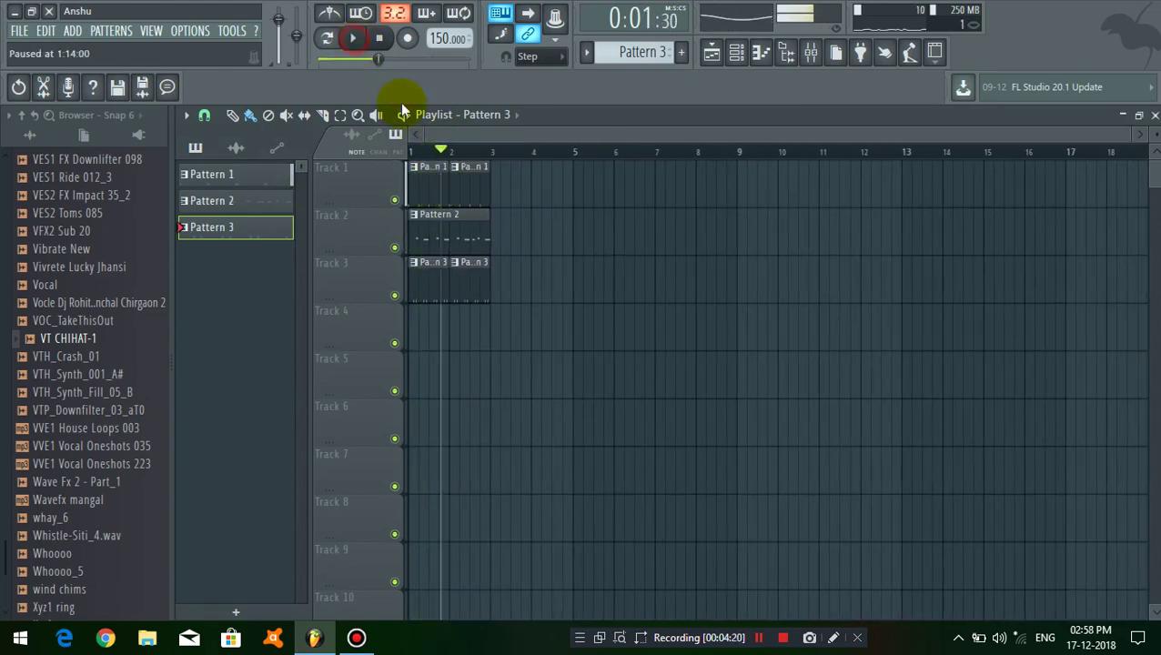
{"action": "scroll", "coordinate": [446, 151], "scroll_direction": "up", "scroll_amount": 5}
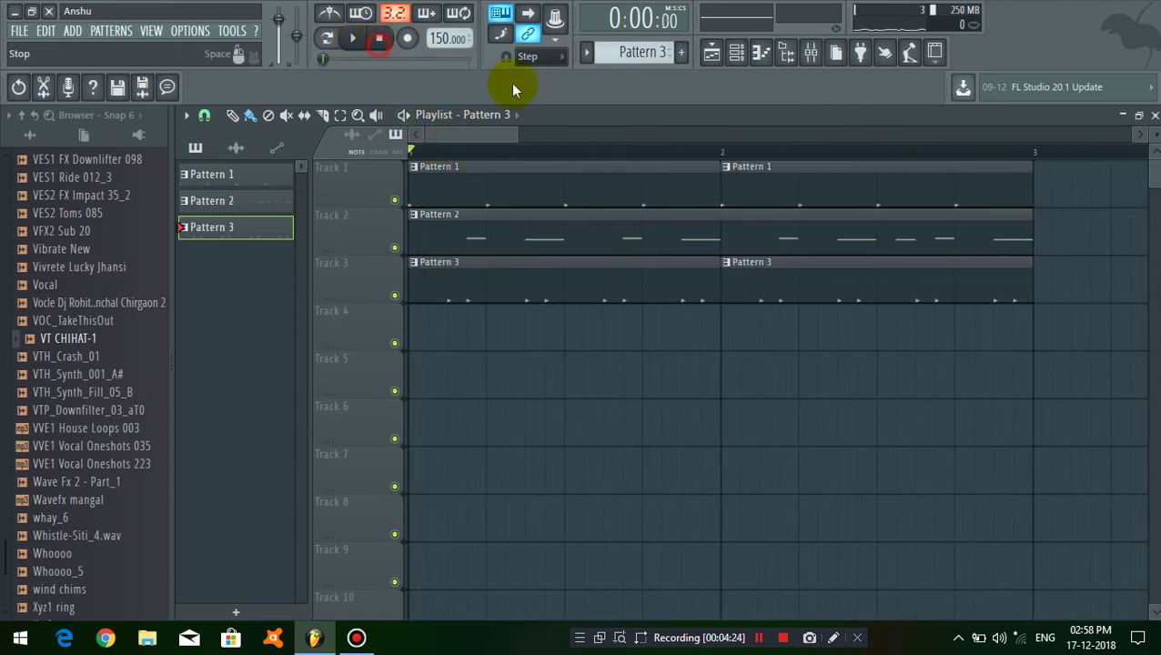
Create Pattern 4, place its clip at the start of Track 4, and open it in the channel rack
{"action": "left_click", "coordinate": [684, 53]}
{"action": "left_click", "coordinate": [701, 74]}
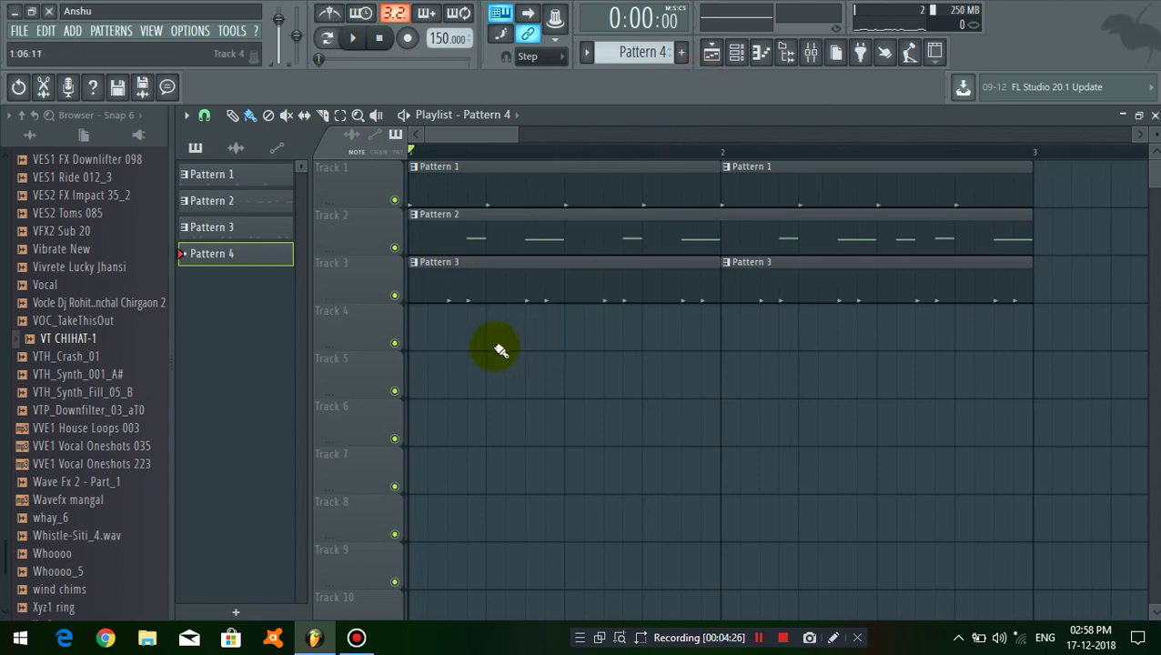
{"action": "left_click", "coordinate": [493, 345]}
{"action": "left_click_drag", "start_coordinate": [669, 339], "coordinate": [511, 327]}
{"action": "double_click", "coordinate": [511, 326]}
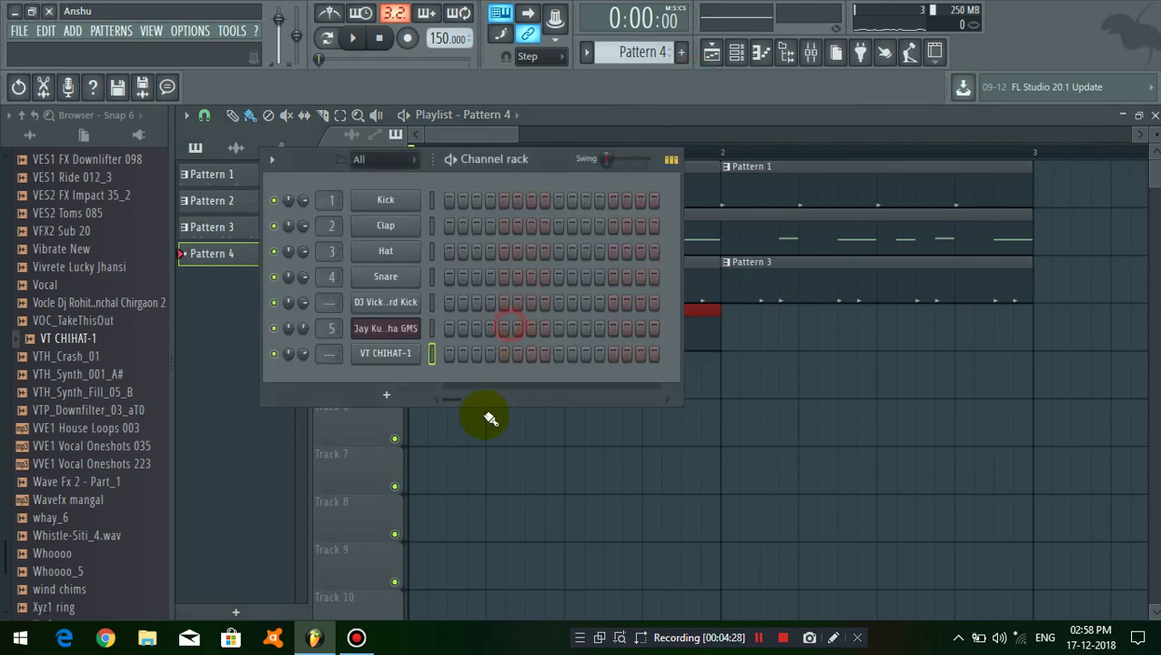
Add a new GMS synth channel to Pattern 4 and load its saved preset listed directly above rmk gms
{"action": "left_click", "coordinate": [392, 393]}
{"action": "left_click", "coordinate": [582, 133]}
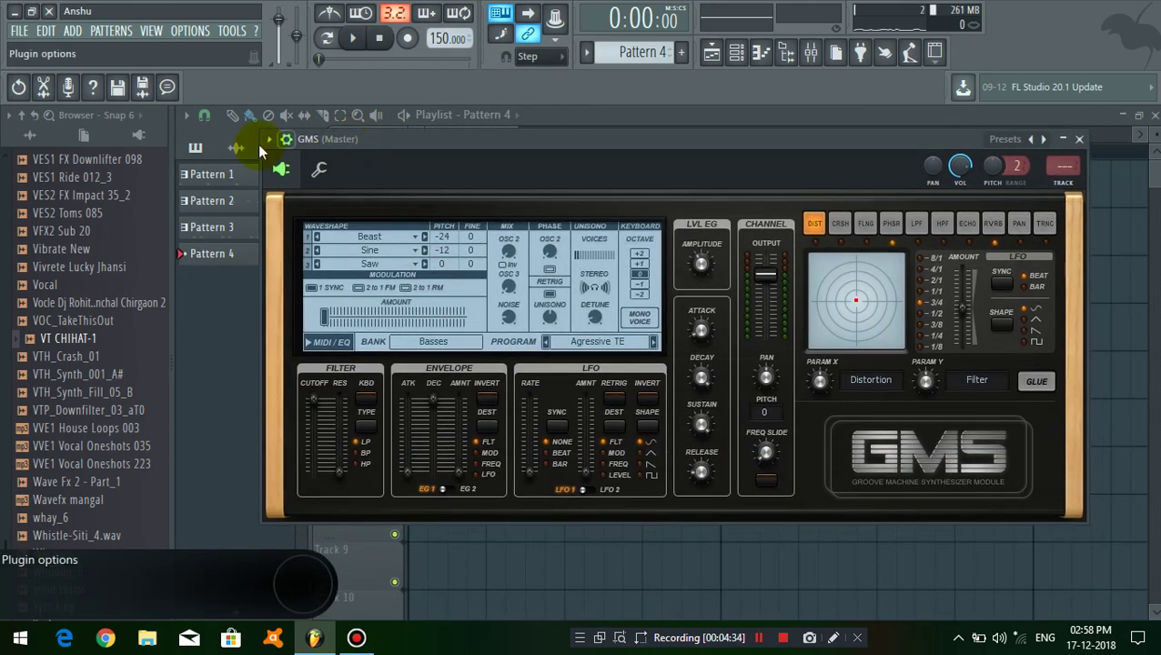
{"action": "left_click", "coordinate": [268, 140]}
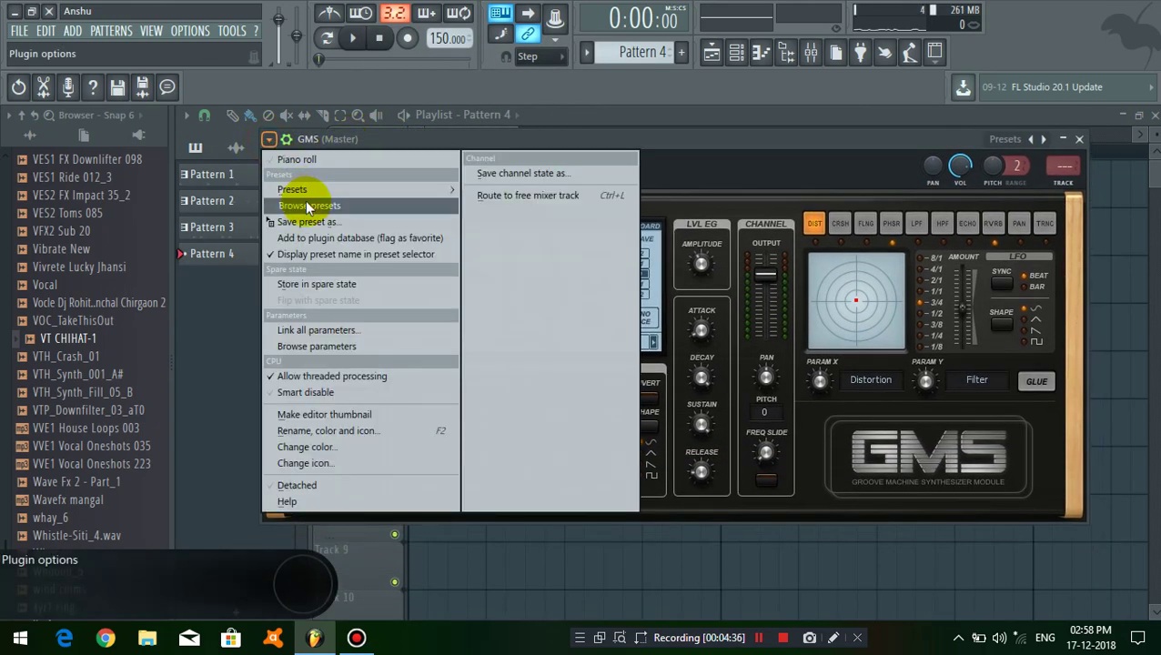
{"action": "left_click", "coordinate": [307, 206]}
{"action": "left_click", "coordinate": [269, 142]}
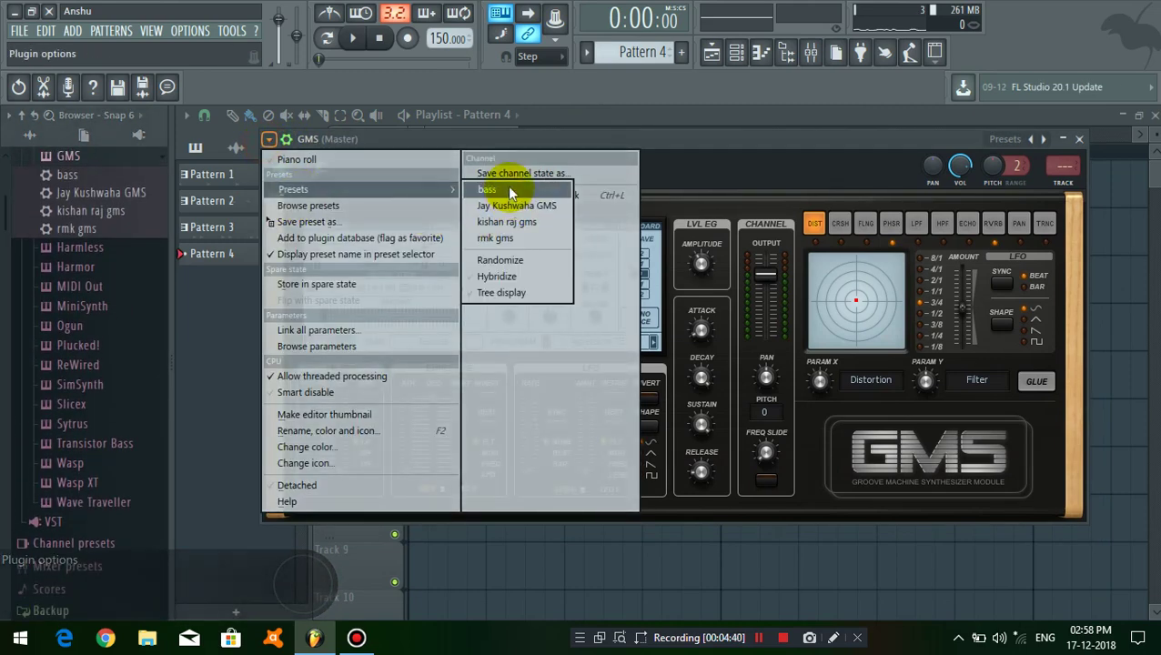
{"action": "left_click", "coordinate": [499, 240]}
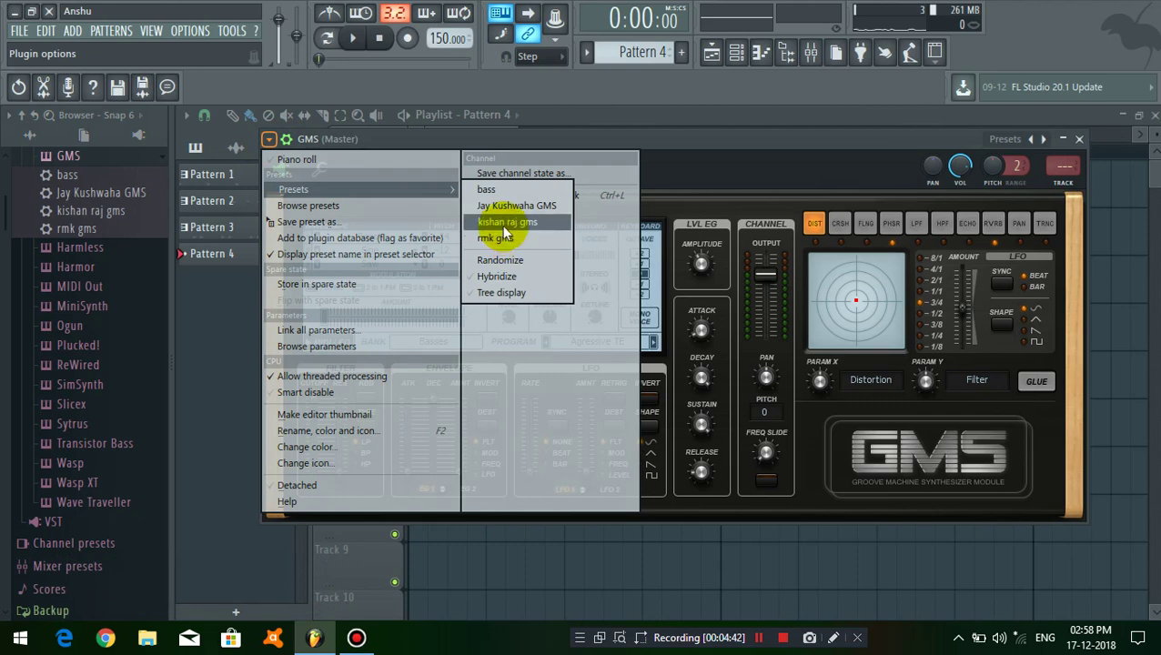
{"action": "left_click", "coordinate": [503, 223]}
Activate steps 4, 7, 12 and 15 on the new GMS channel and open its notes in the piano roll
{"action": "left_click", "coordinate": [1079, 140]}
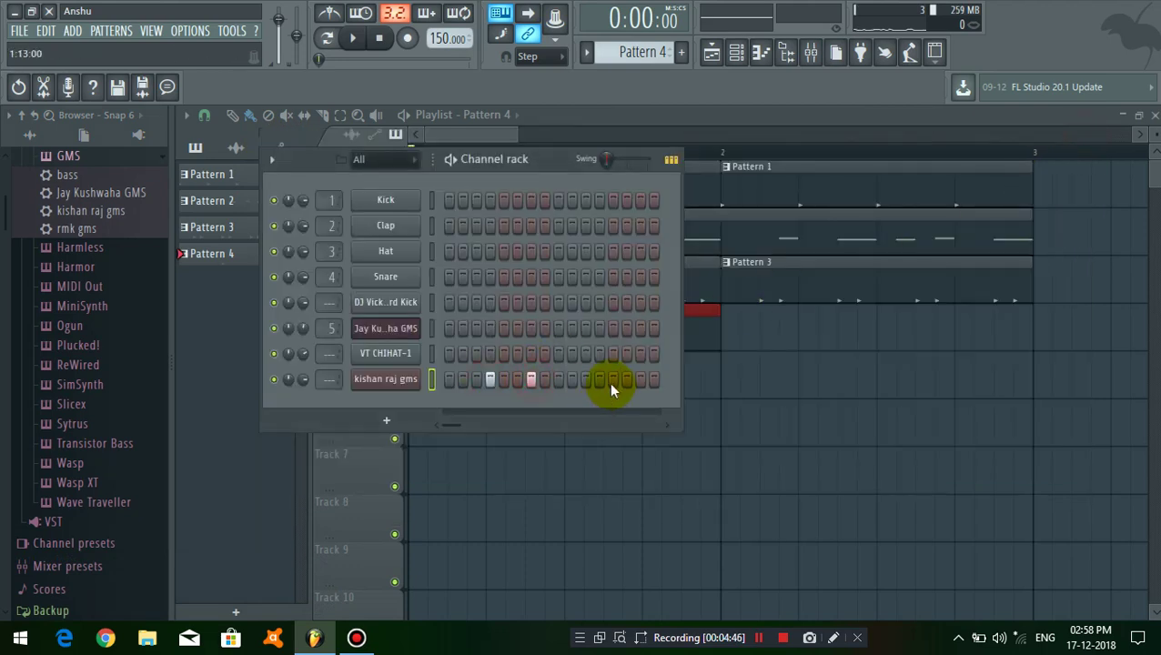
{"action": "scroll", "coordinate": [120, 329], "scroll_direction": "up", "scroll_amount": 10}
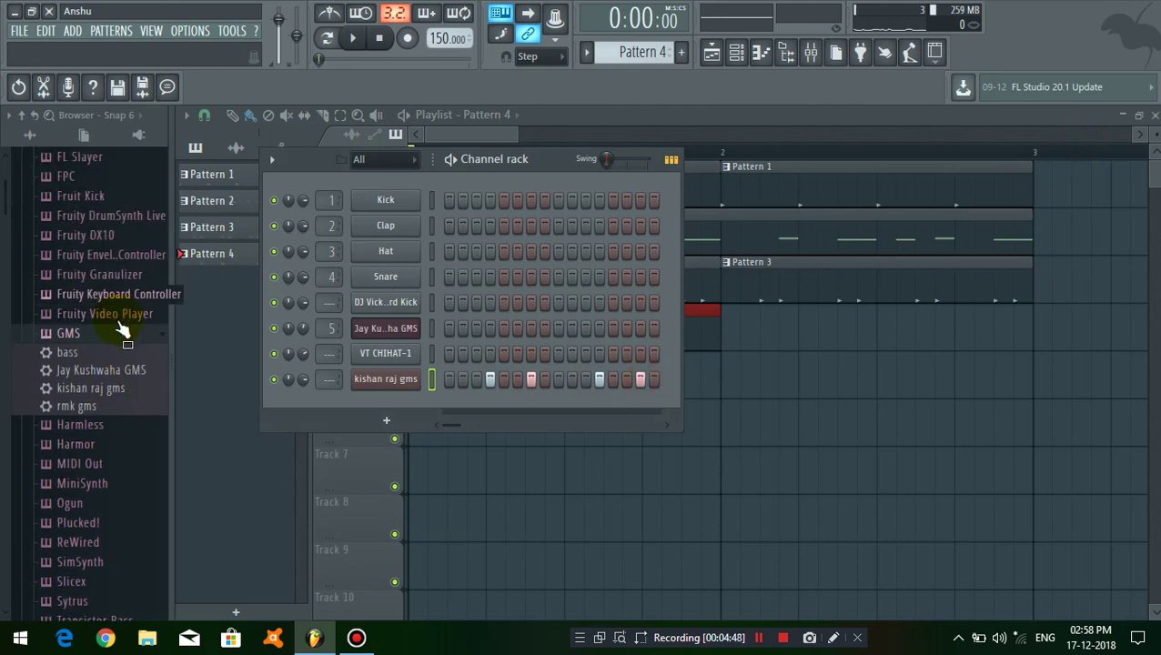
{"action": "left_click", "coordinate": [127, 228]}
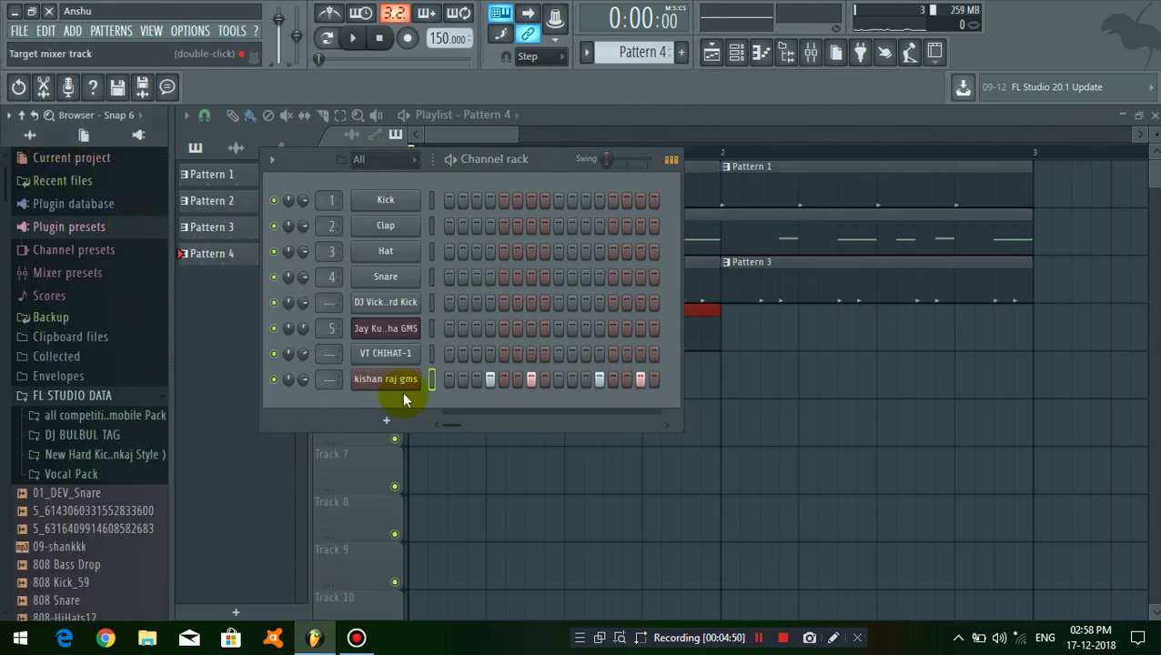
{"action": "right_click", "coordinate": [402, 384]}
{"action": "left_click", "coordinate": [489, 379]}
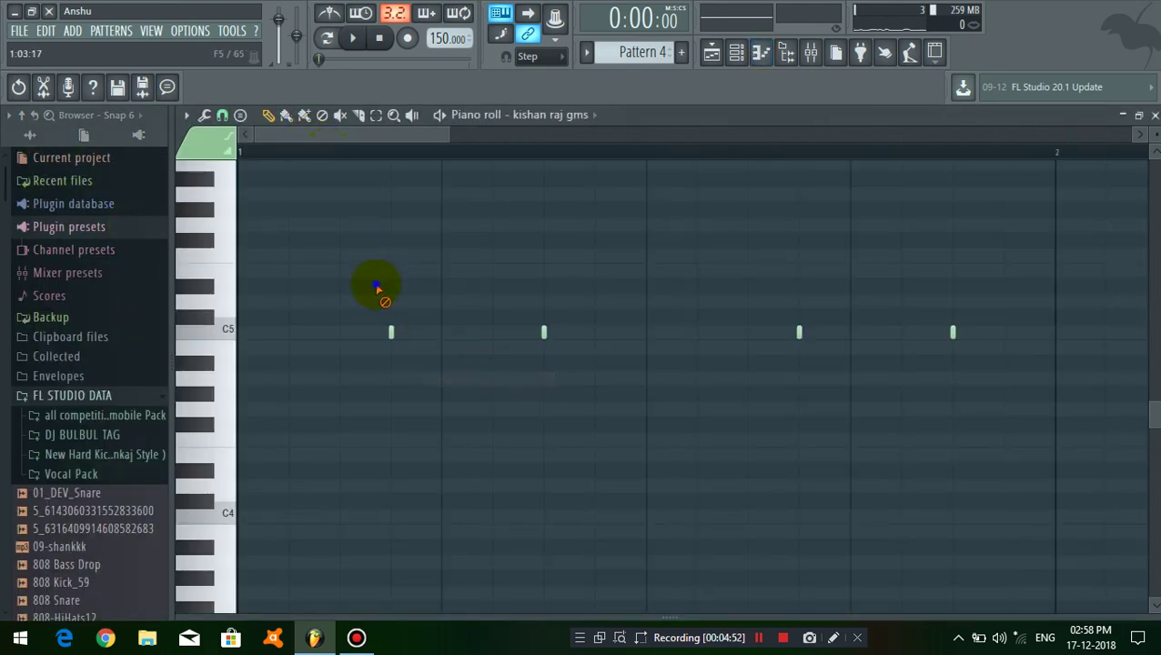
Lengthen the four C5 notes to one step each, duplicate them into bar 2, and add a C5 note at step 10 there
{"action": "left_click", "coordinate": [391, 336]}
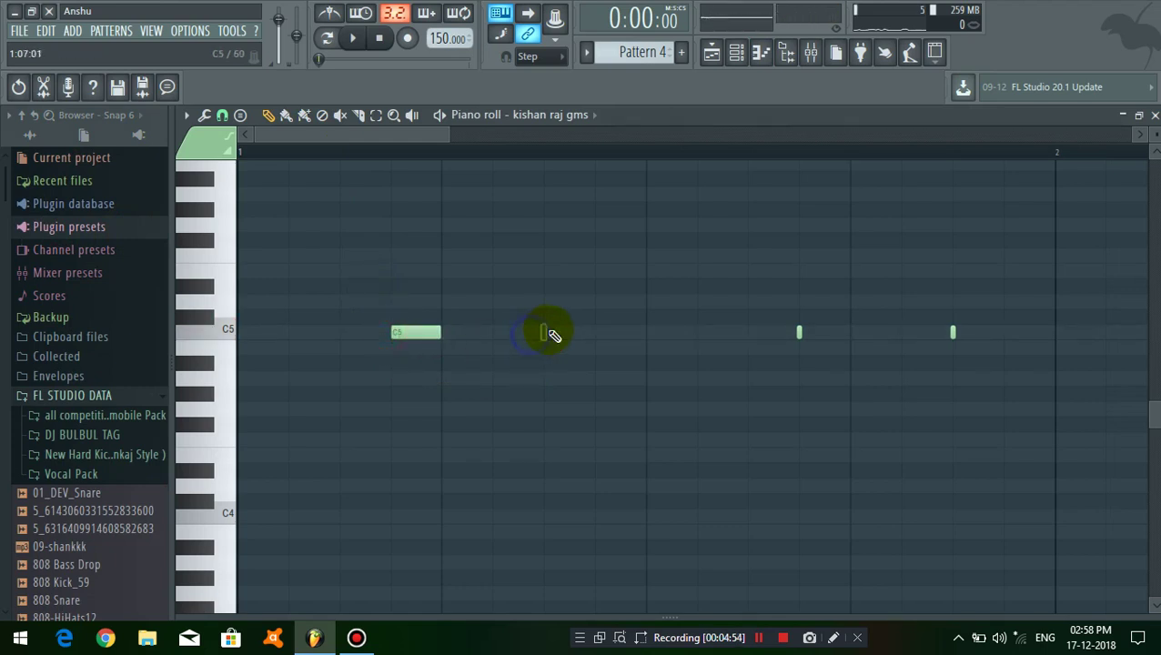
{"action": "left_click", "coordinate": [951, 333]}
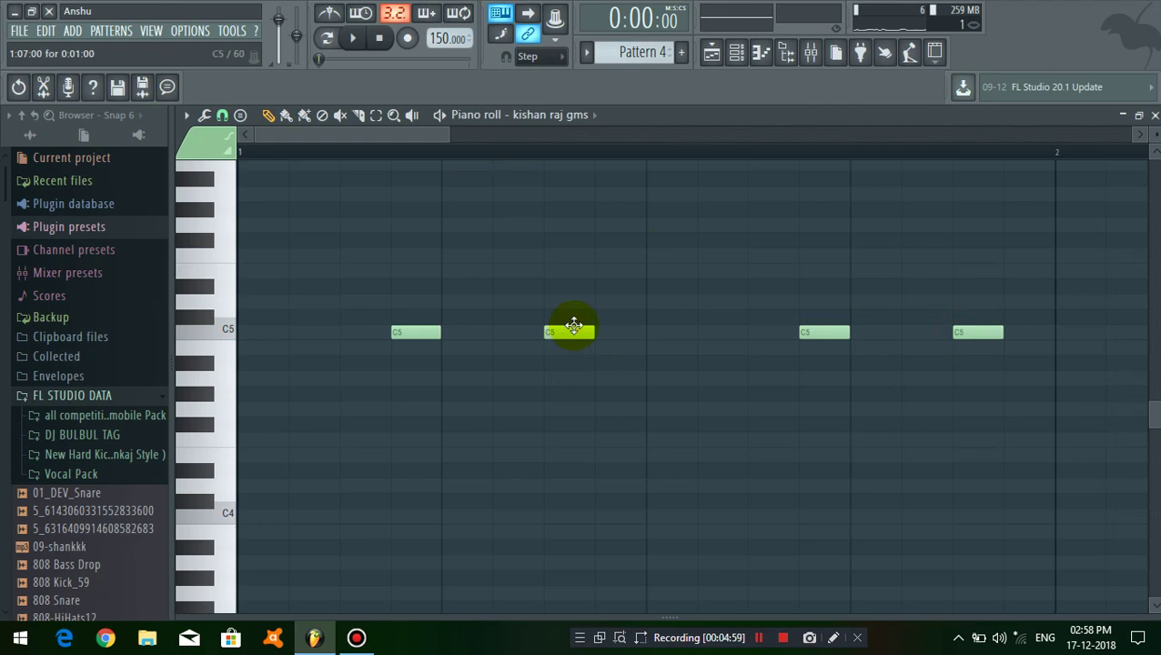
{"action": "scroll", "coordinate": [466, 162], "scroll_direction": "down", "scroll_amount": 2}
{"action": "left_click_drag", "start_coordinate": [747, 265], "coordinate": [344, 398]}
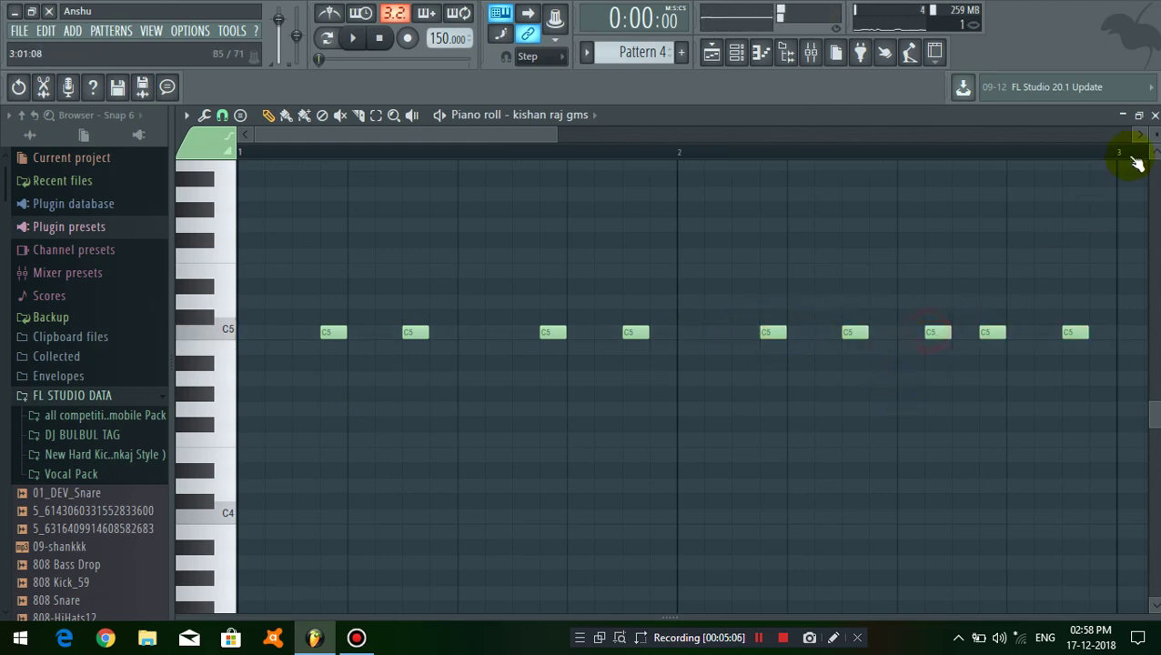
{"action": "left_click", "coordinate": [1153, 118]}
{"action": "left_click", "coordinate": [624, 460]}
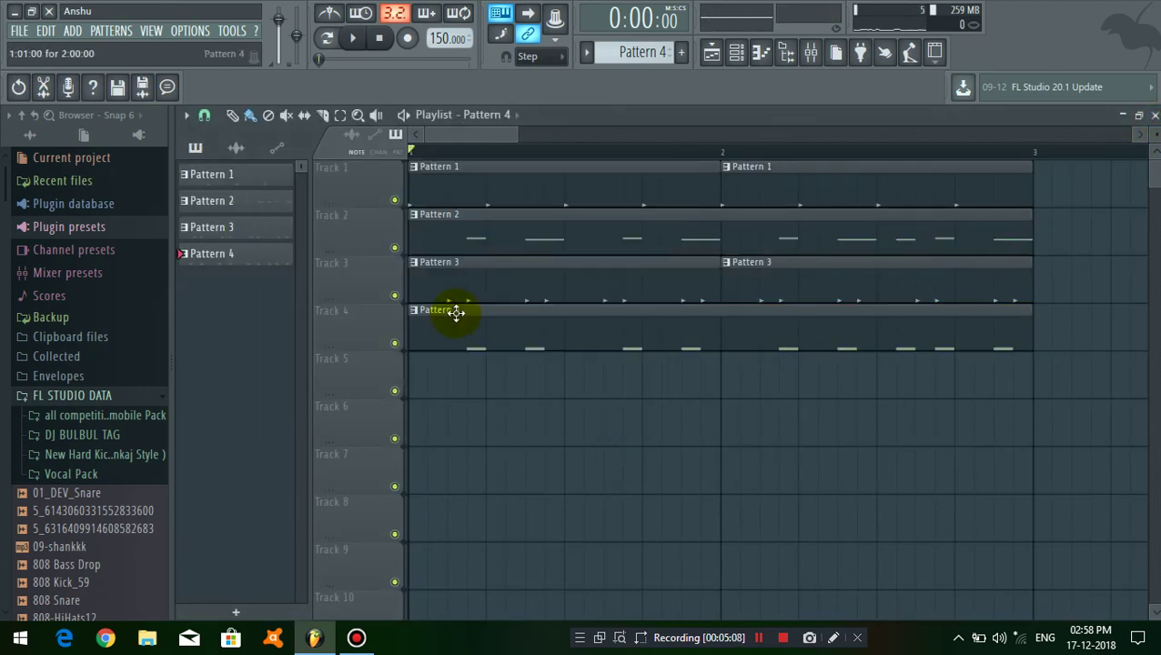
Mute Track 2 holding Pattern 2, and play the song briefly without it
{"action": "left_click", "coordinate": [394, 246]}
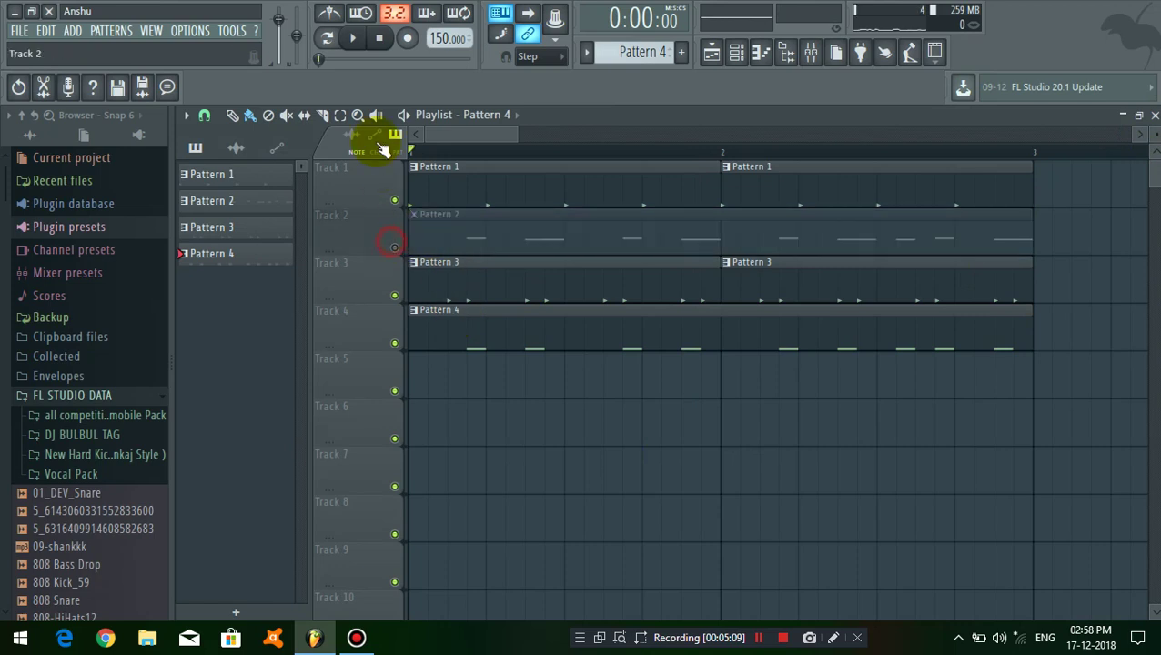
{"action": "left_click", "coordinate": [354, 40]}
{"action": "left_click", "coordinate": [378, 37]}
Check the Pattern 4 notes in the piano roll, and route the new GMS channel to mixer track 6
{"action": "double_click", "coordinate": [502, 315]}
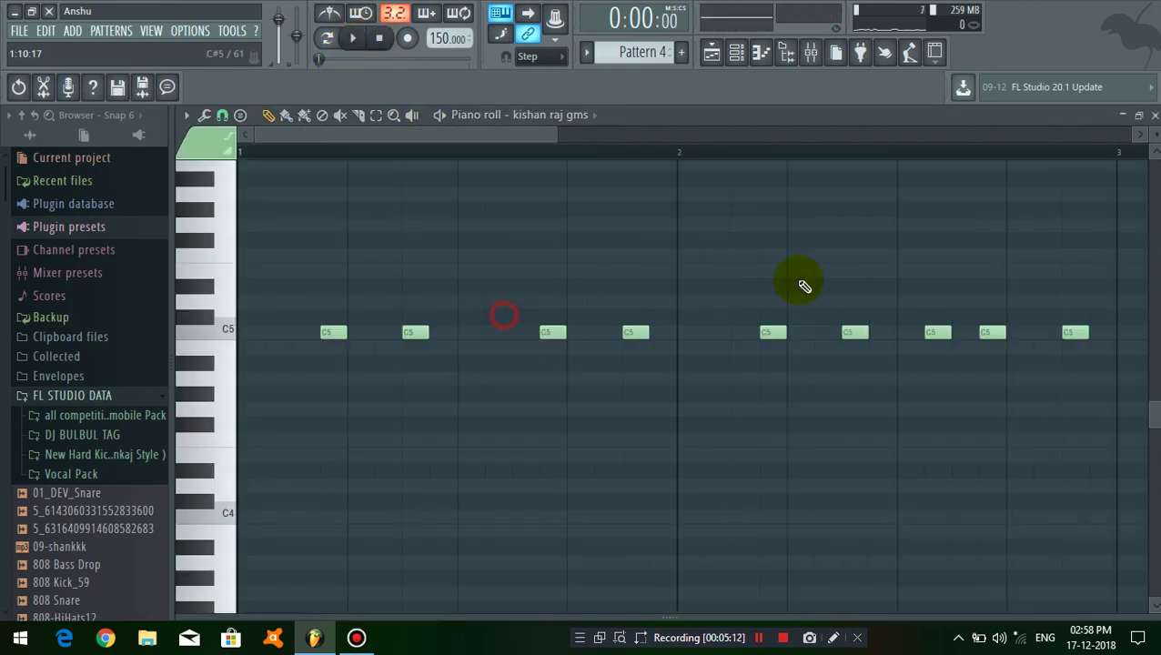
{"action": "left_click", "coordinate": [1154, 115]}
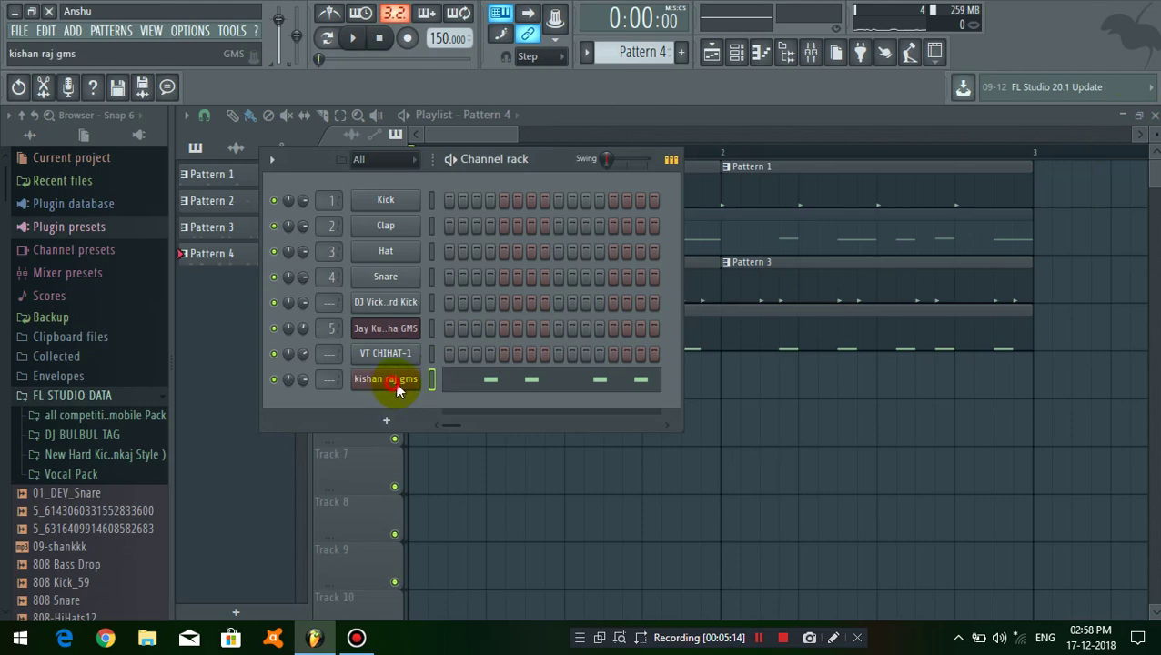
{"action": "left_click", "coordinate": [391, 381]}
{"action": "key", "text": "F9"}
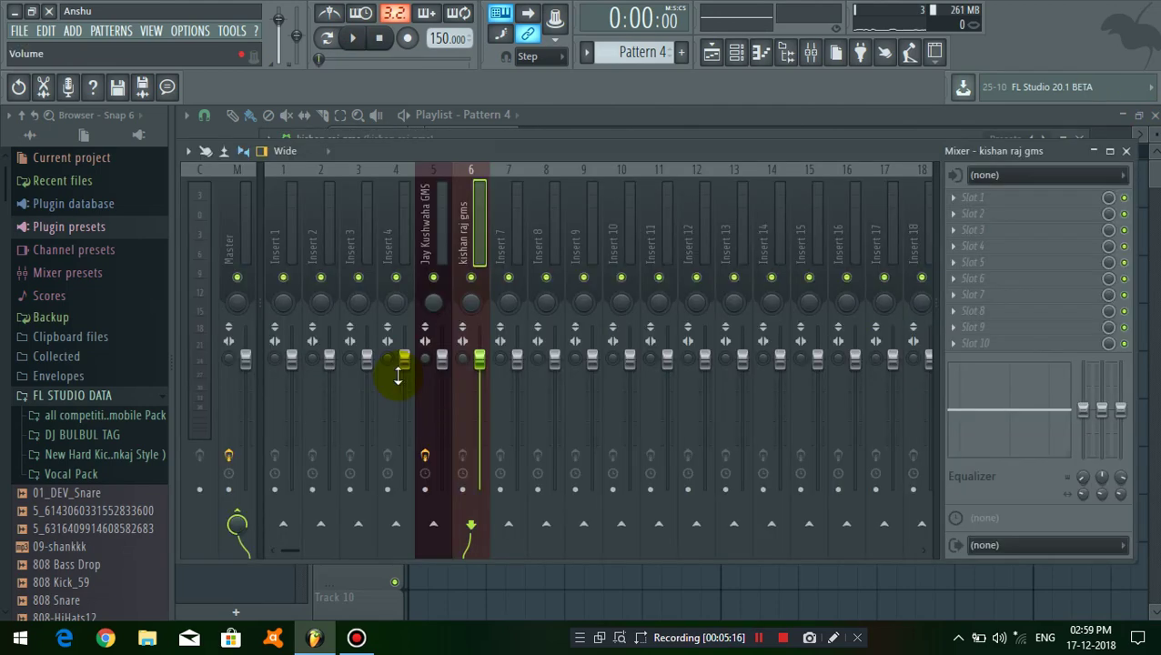
Load Fruity Parametric EQ 2 in slot 1 of mixer track 6 and lower bands 1 and 2 to -18 dB near 149 Hz
{"action": "left_click", "coordinate": [970, 197]}
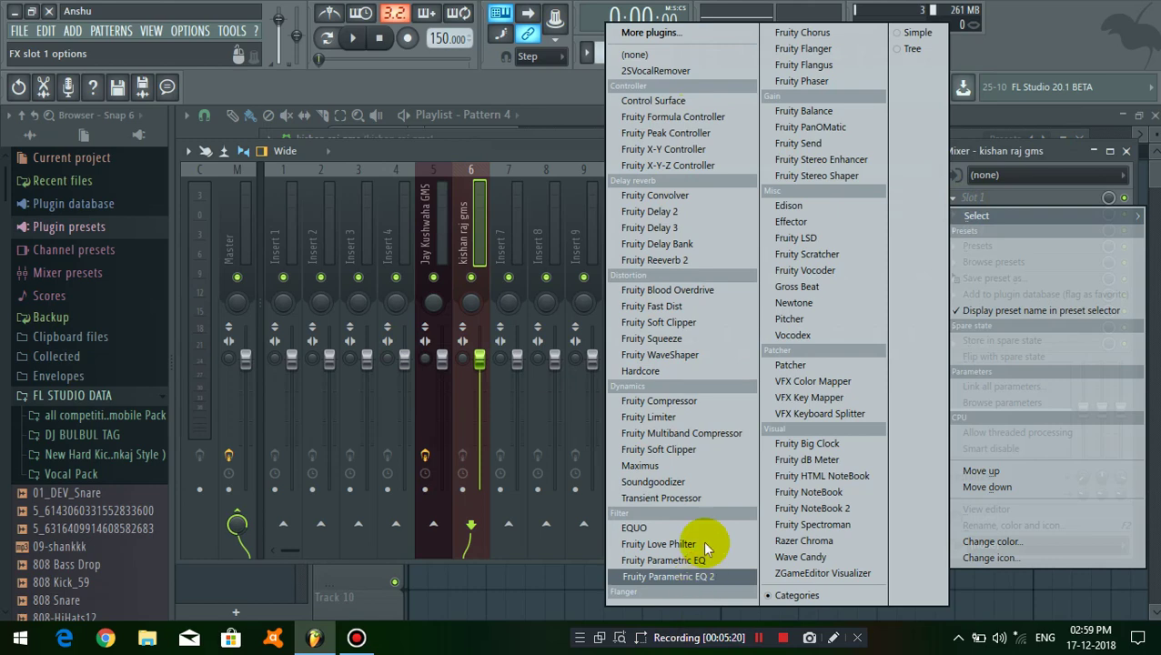
{"action": "left_click", "coordinate": [699, 579]}
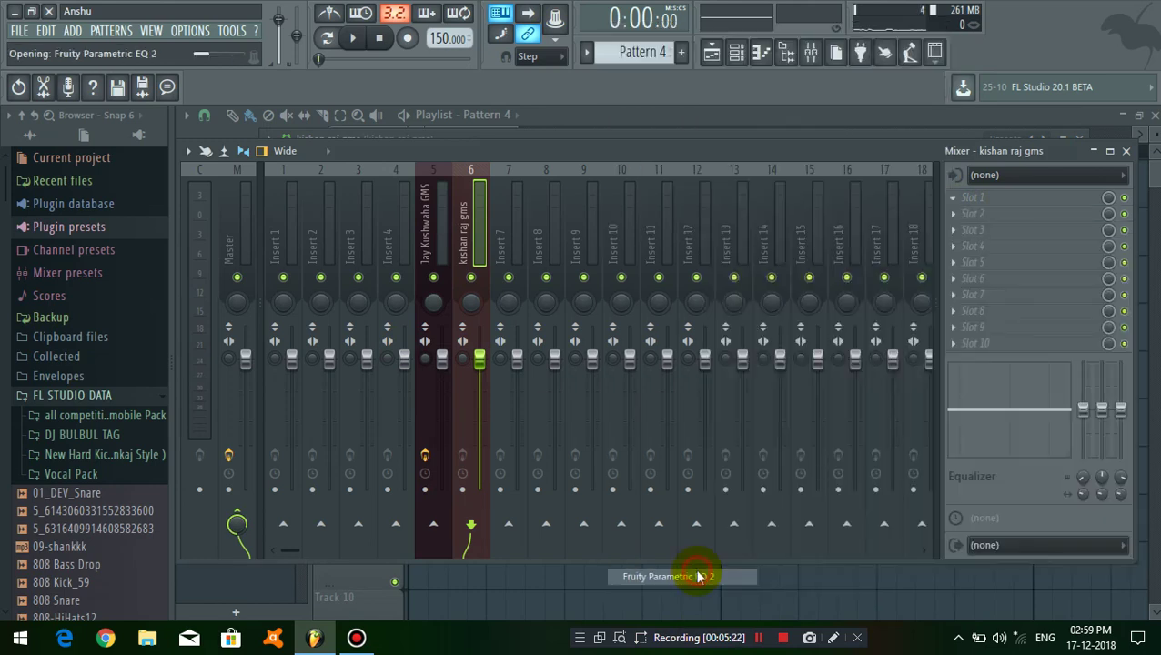
{"action": "left_click_drag", "start_coordinate": [386, 465], "coordinate": [455, 526]}
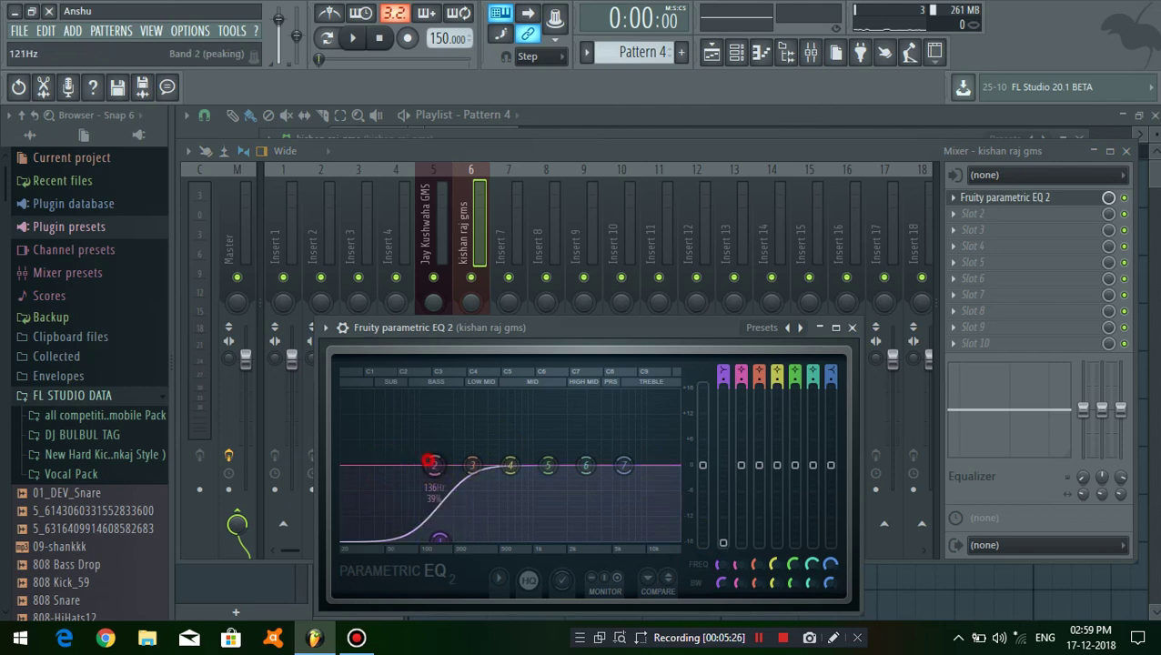
{"action": "left_click_drag", "start_coordinate": [440, 538], "coordinate": [438, 538]}
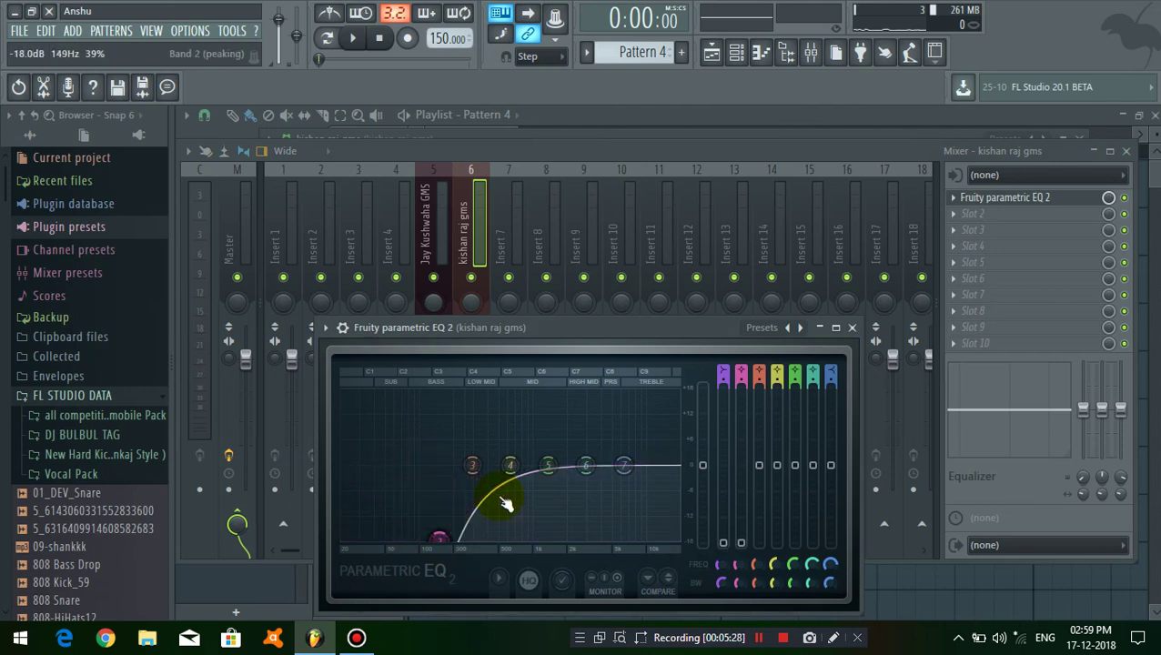
{"action": "left_click", "coordinate": [852, 327]}
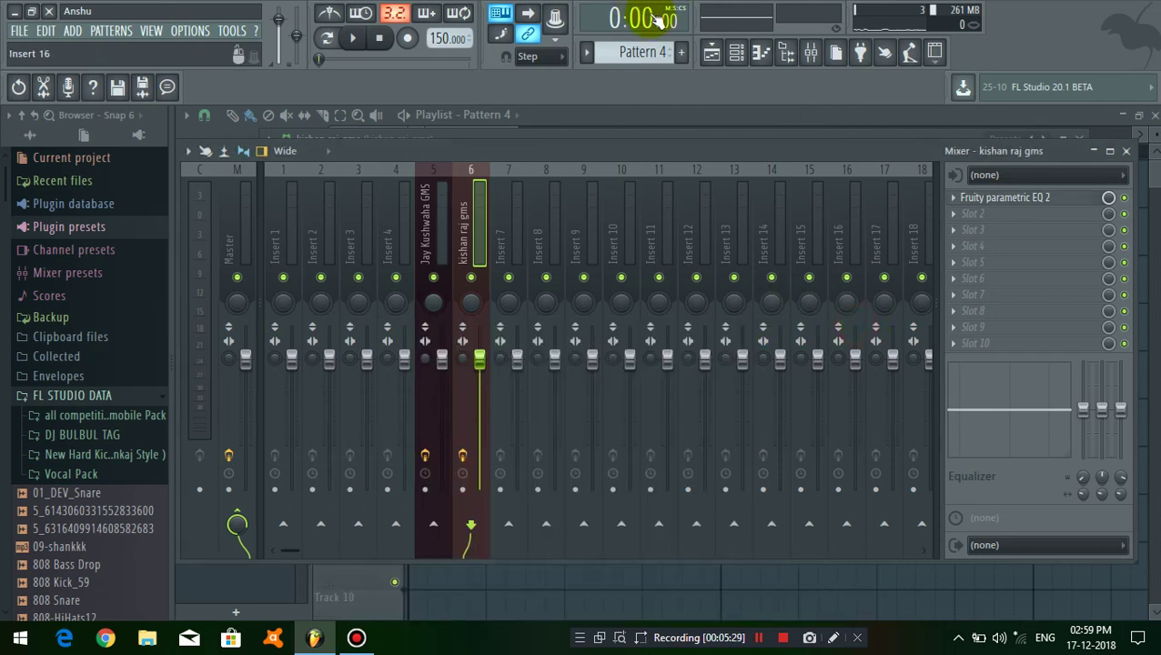
Load Fruity Parametric EQ in slot 2 of mixer track 6, lower its 90 and 250 Hz bands, and return to the playlist
{"action": "left_click", "coordinate": [951, 219]}
{"action": "left_click", "coordinate": [706, 561]}
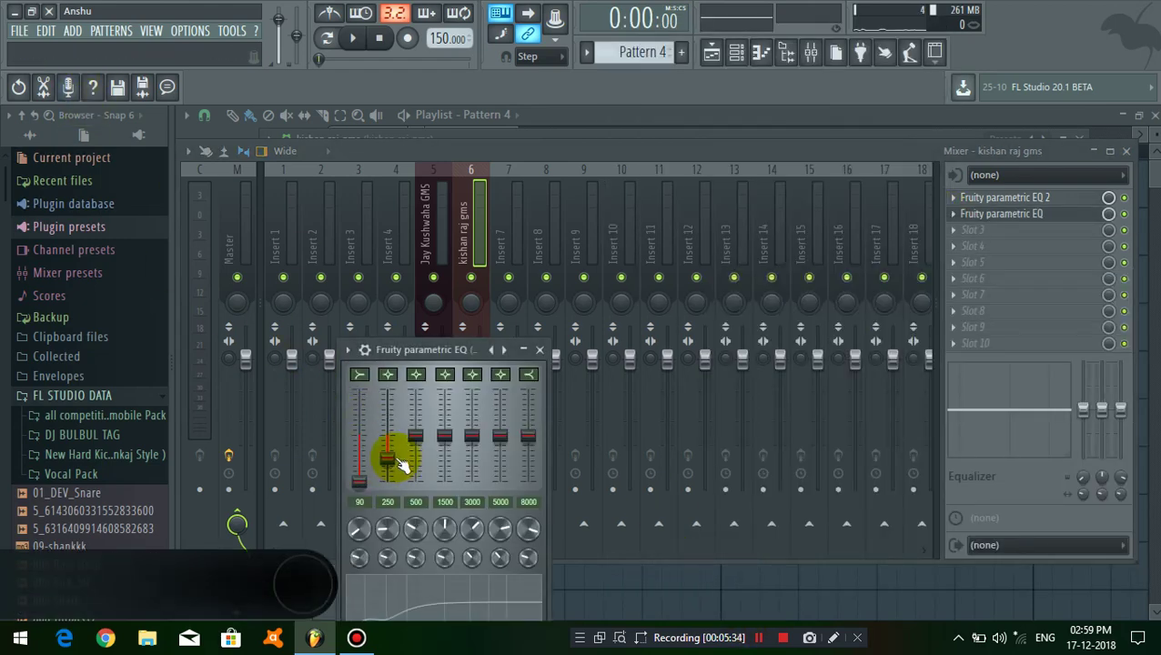
{"action": "left_click", "coordinate": [998, 613]}
{"action": "scroll", "coordinate": [533, 155], "scroll_direction": "down", "scroll_amount": 4}
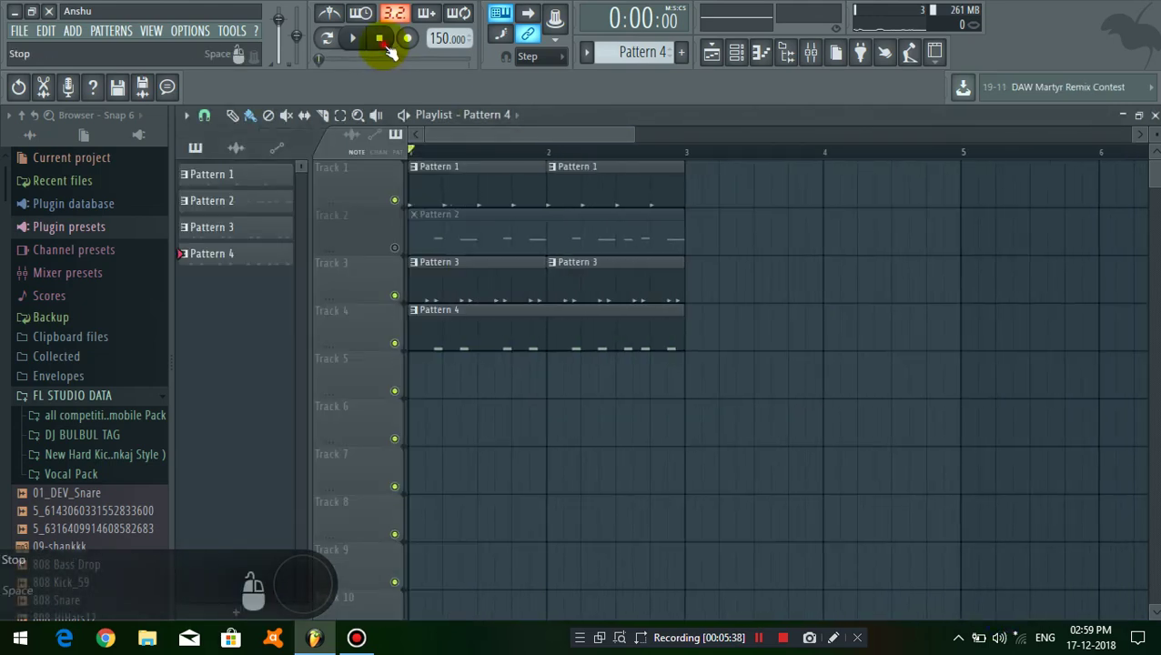
Play the song, check the Pattern 4 notes, and set the new GMS channel's volume to about 72%
{"action": "left_click", "coordinate": [348, 38]}
{"action": "scroll", "coordinate": [490, 136], "scroll_direction": "up", "scroll_amount": 2}
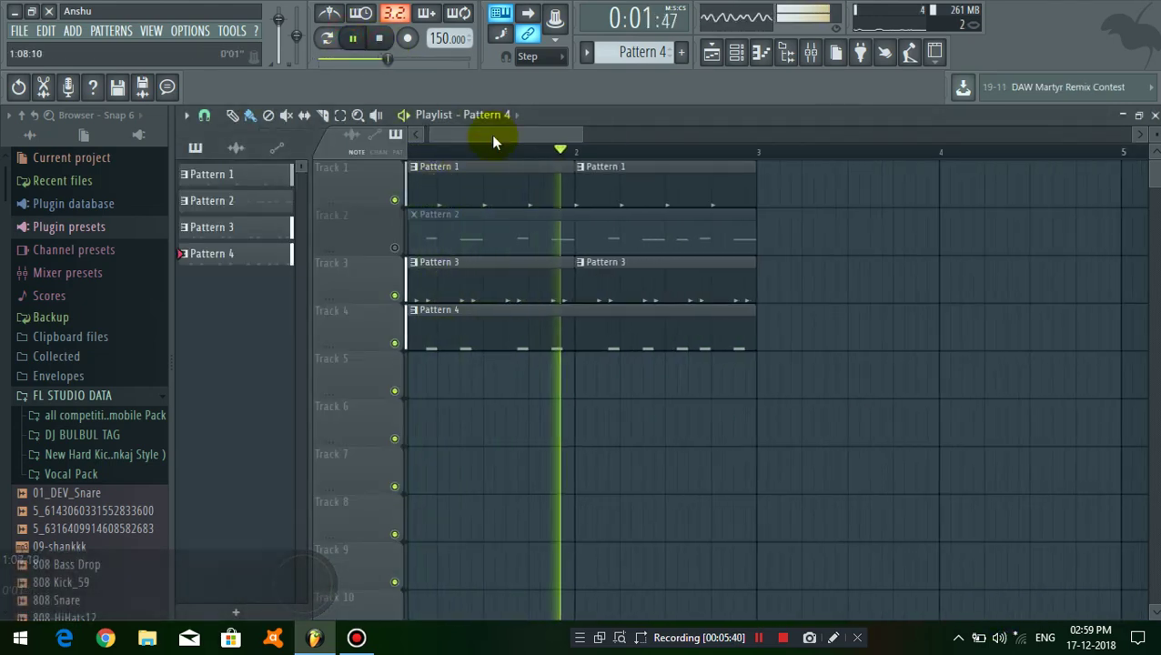
{"action": "double_click", "coordinate": [580, 329]}
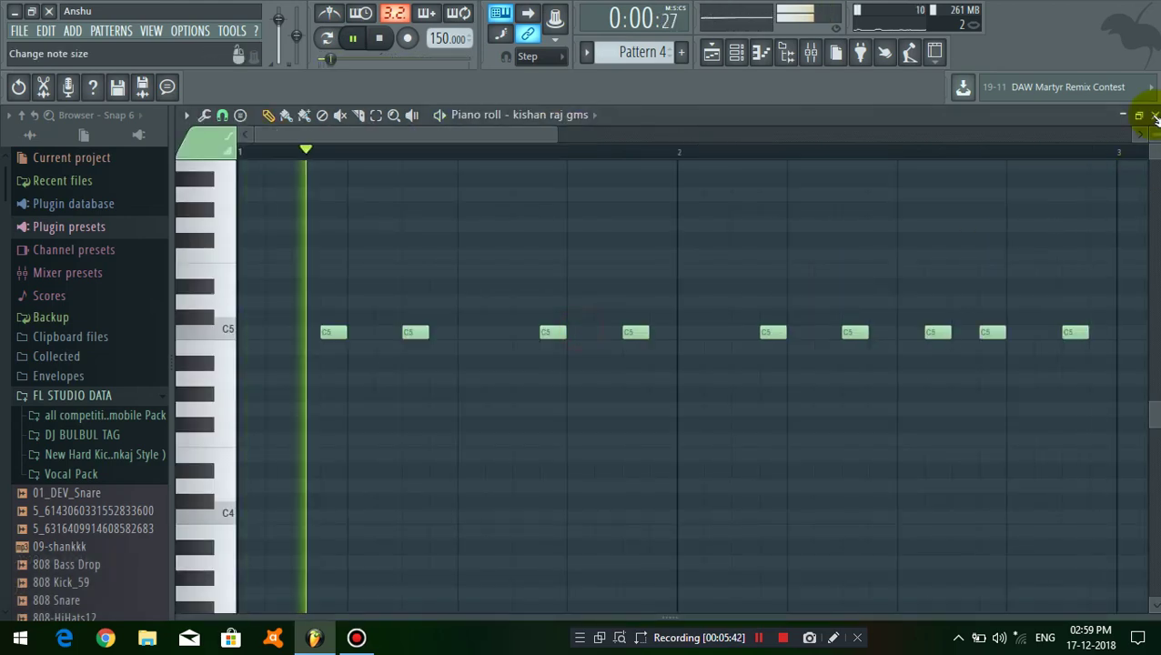
{"action": "left_click", "coordinate": [1150, 114]}
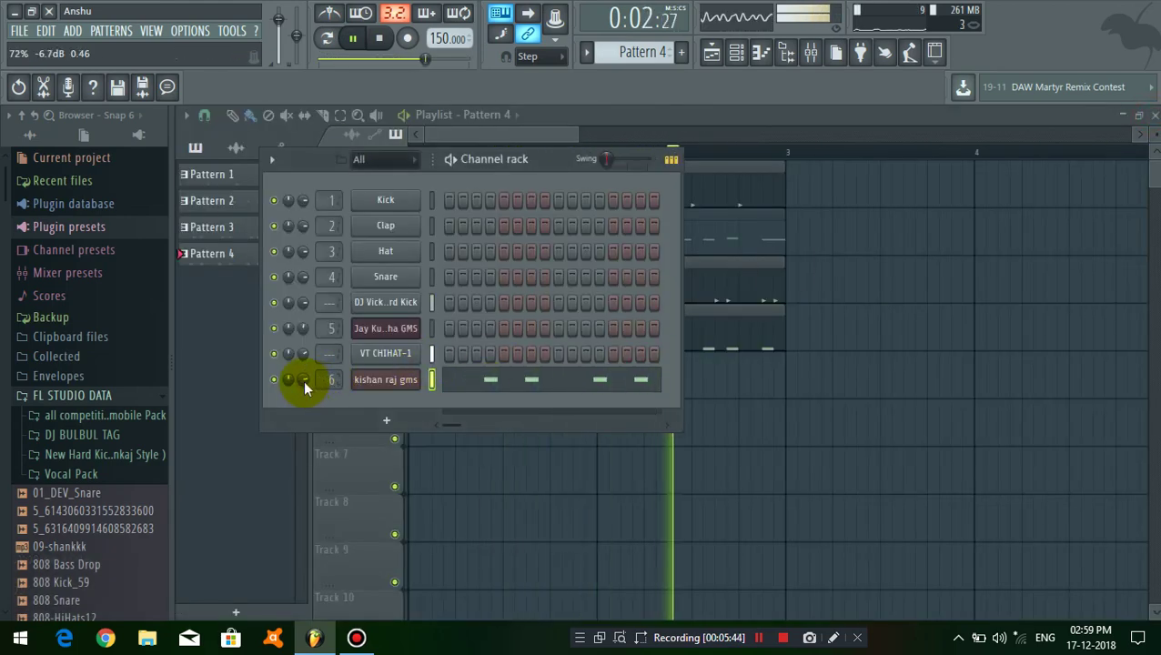
{"action": "left_click", "coordinate": [448, 117]}
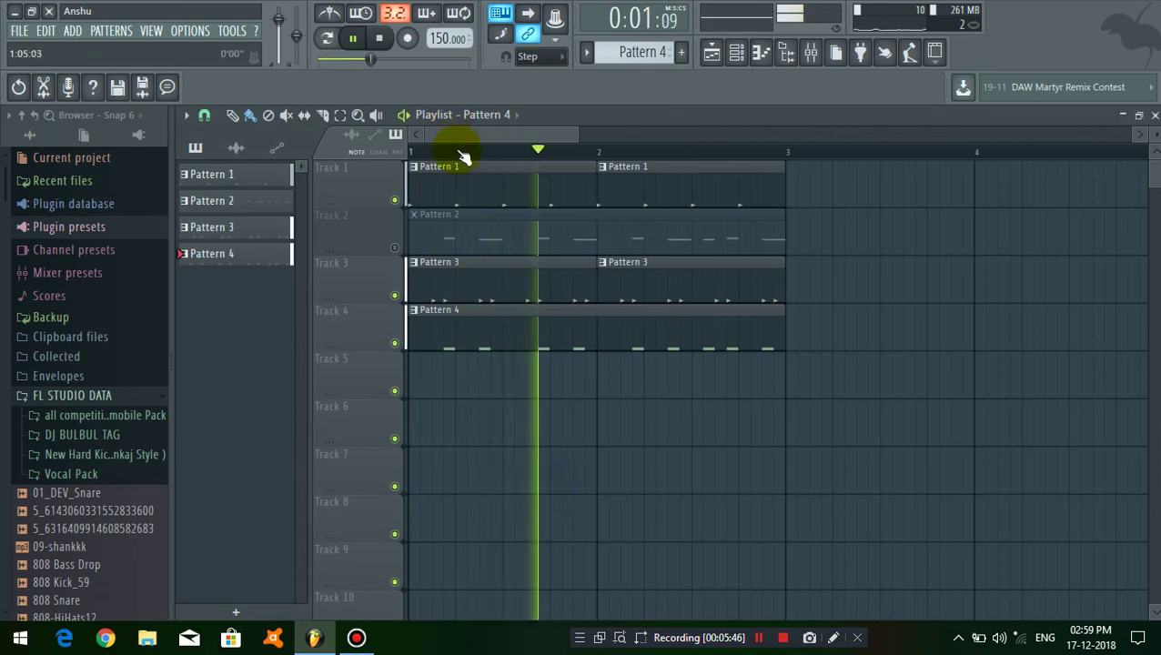
{"action": "scroll", "coordinate": [466, 156], "scroll_direction": "down", "scroll_amount": 2}
Lower the built-in 90 Hz equalizer band of mixer track 6 to -10.9 dB, and recheck the Pattern 4 notes during playback
{"action": "left_click", "coordinate": [809, 52]}
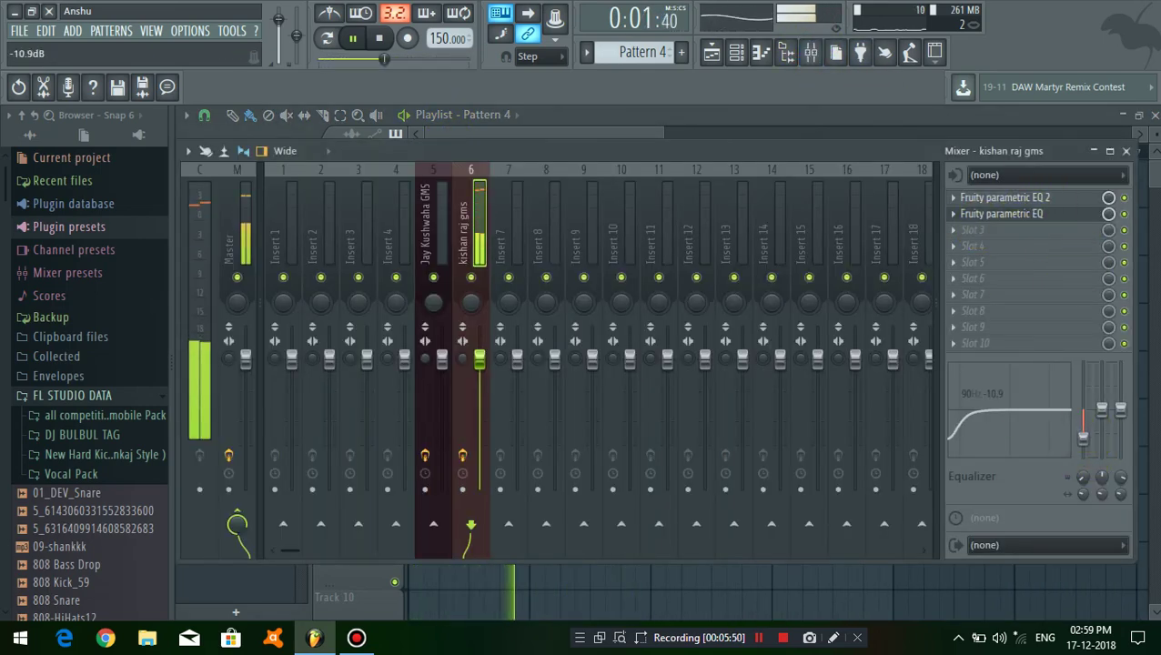
{"action": "left_click", "coordinate": [1126, 151]}
{"action": "double_click", "coordinate": [560, 335]}
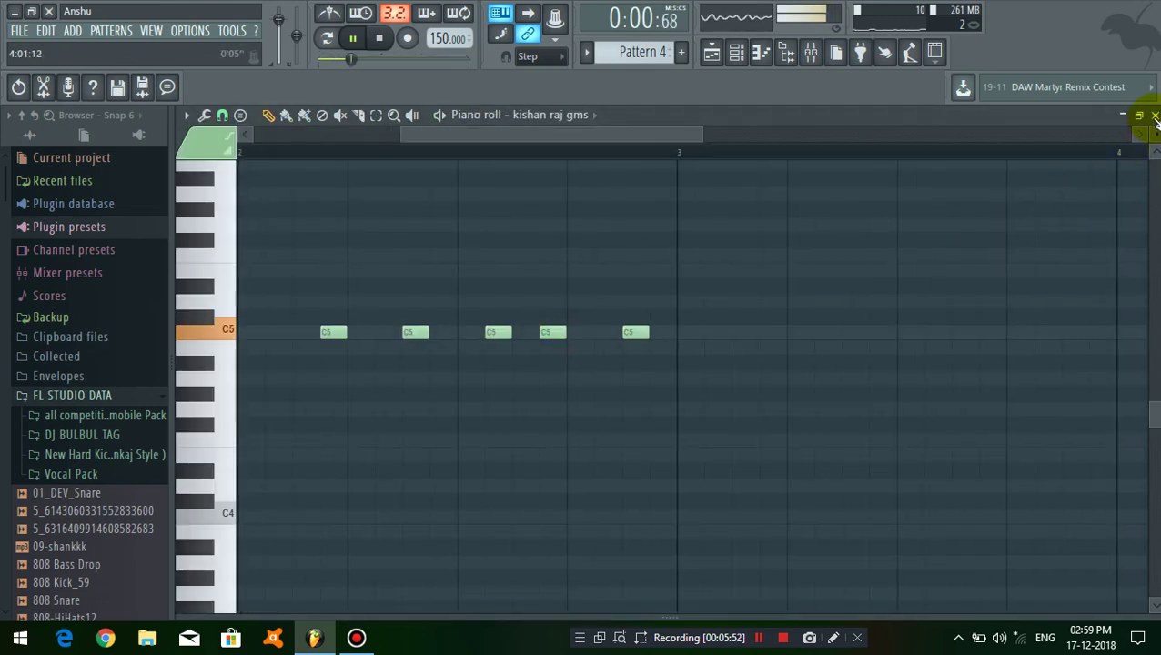
{"action": "left_click", "coordinate": [1155, 114]}
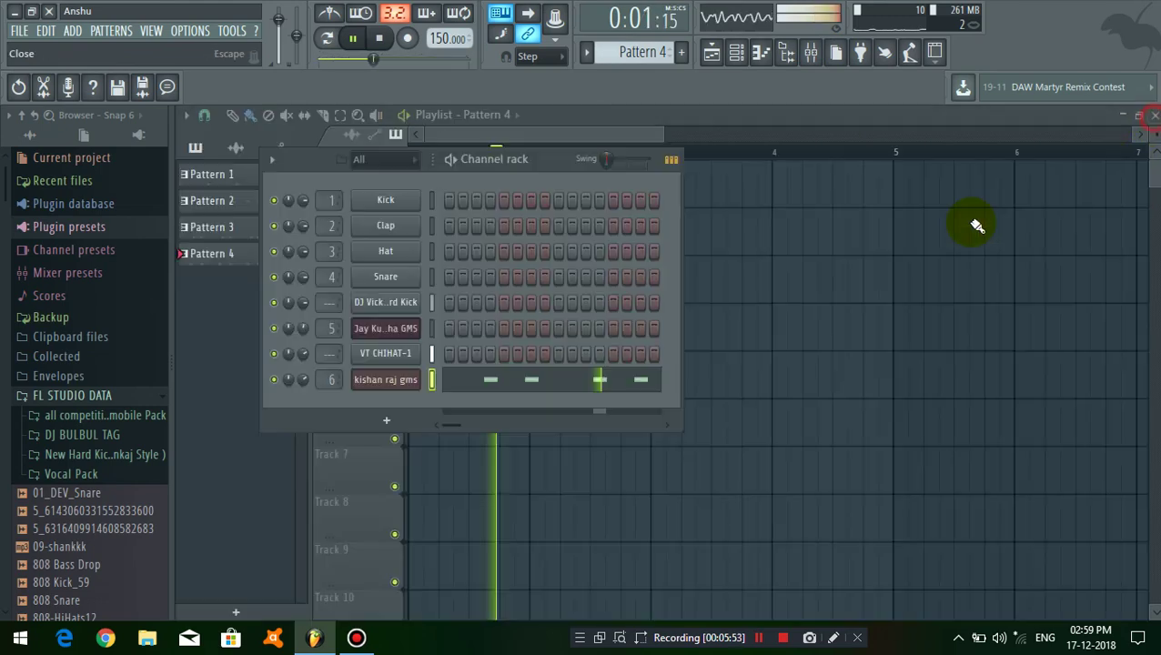
Lower the 250 Hz band of Fruity Parametric EQ on mixer track 6 about halfway below centre, and return to the playlist
{"action": "right_click", "coordinate": [309, 379]}
{"action": "left_click", "coordinate": [596, 467]}
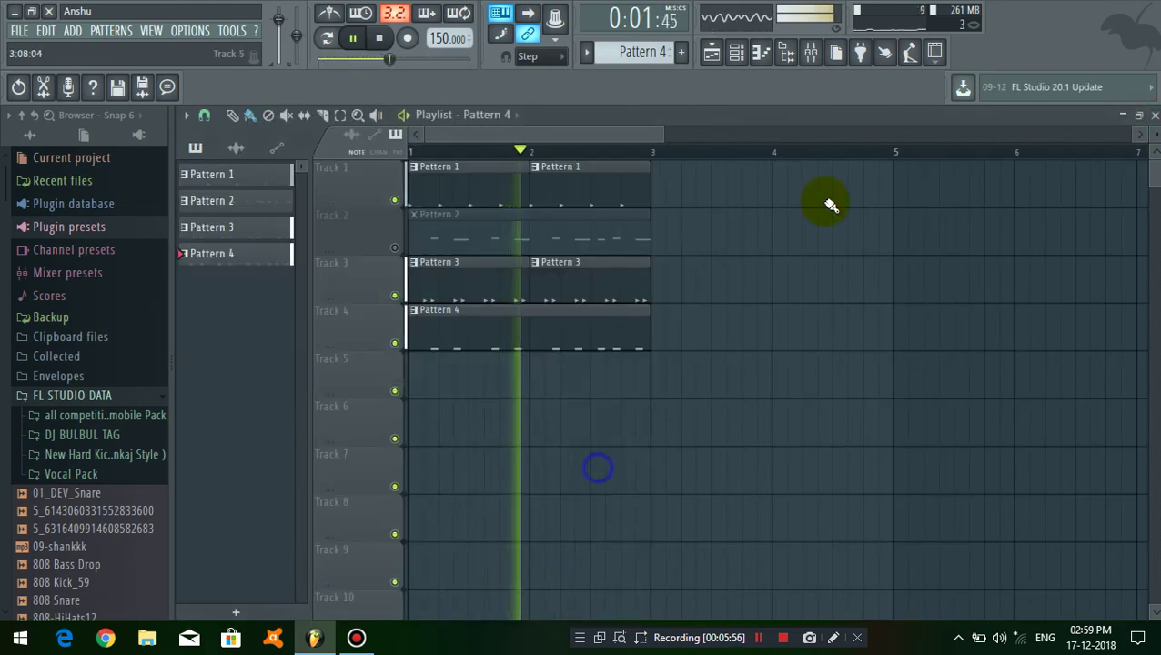
{"action": "left_click", "coordinate": [810, 52]}
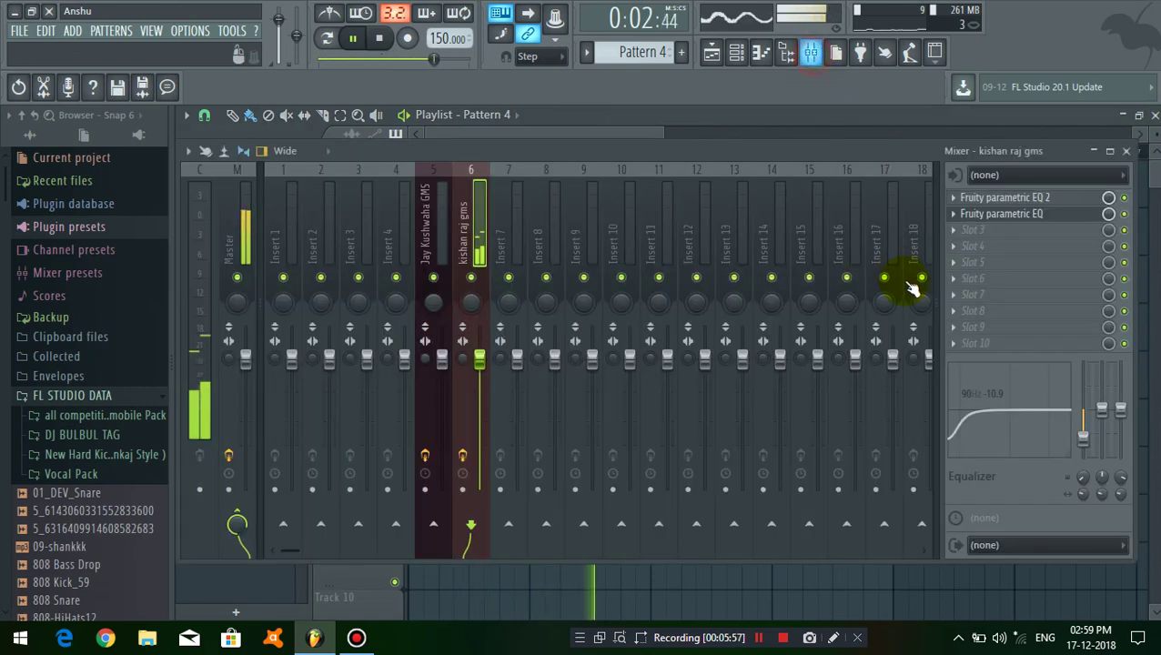
{"action": "left_click", "coordinate": [976, 215]}
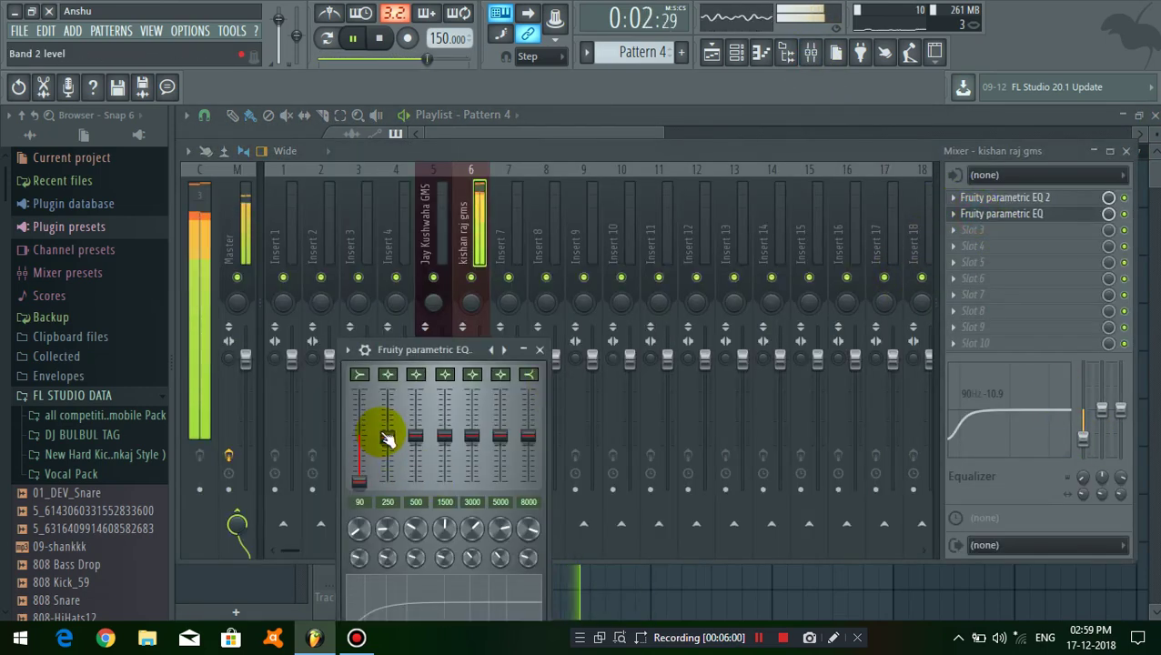
{"action": "left_click_drag", "start_coordinate": [387, 437], "coordinate": [387, 464]}
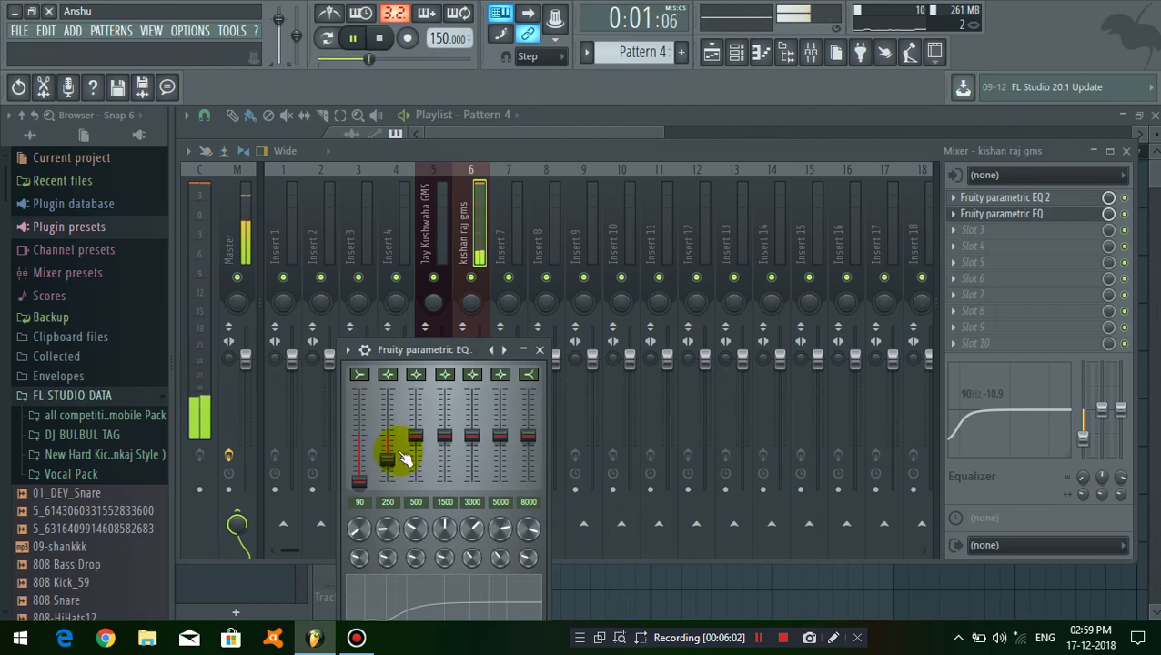
{"action": "left_click", "coordinate": [803, 575]}
{"action": "scroll", "coordinate": [513, 150], "scroll_direction": "up", "scroll_amount": 5}
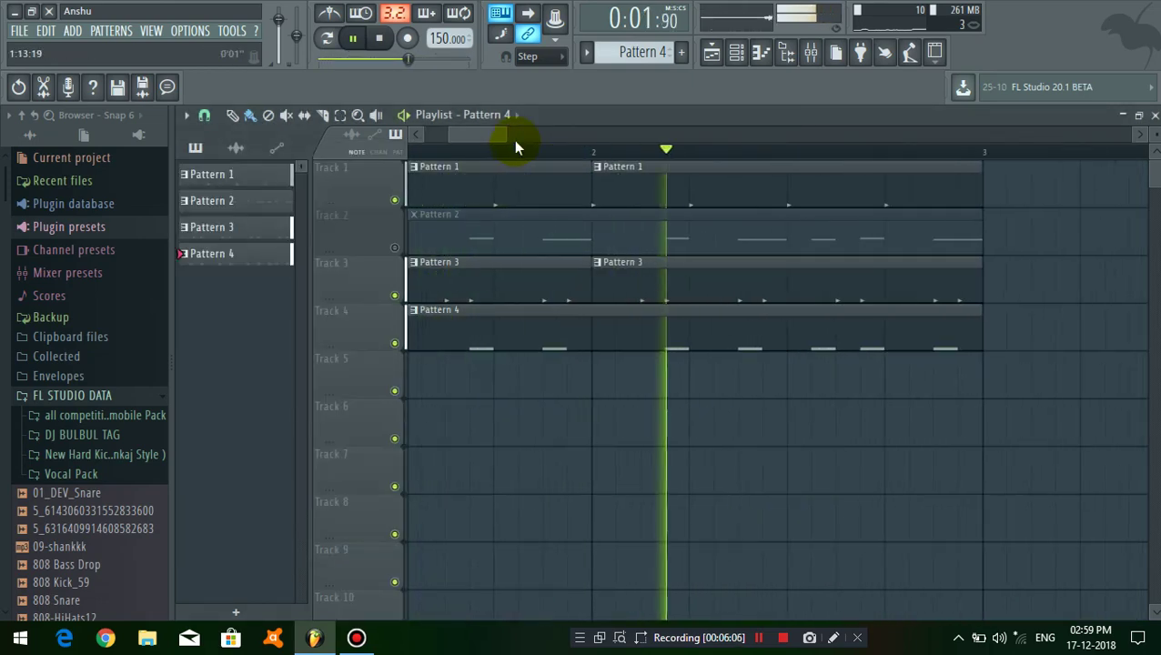
{"action": "scroll", "coordinate": [513, 161], "scroll_direction": "down", "scroll_amount": 3}
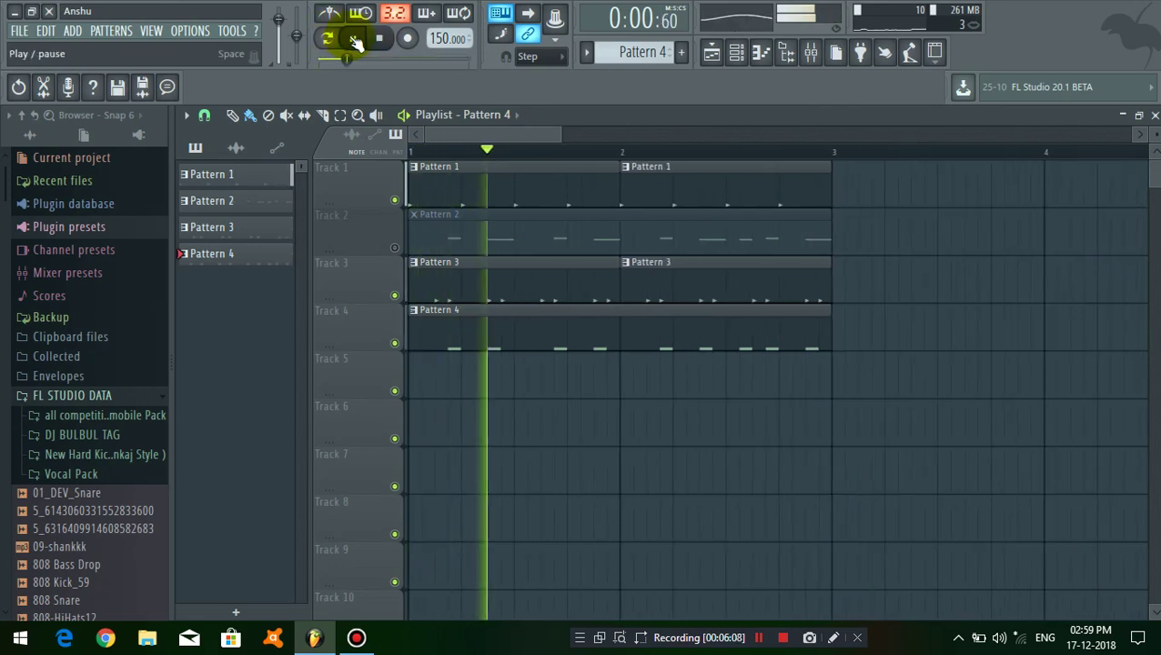
Audition the song with Track 2 unmuted and Track 4 muted, and restore both tracks' mute states
{"action": "left_click", "coordinate": [354, 39]}
{"action": "left_click", "coordinate": [393, 248]}
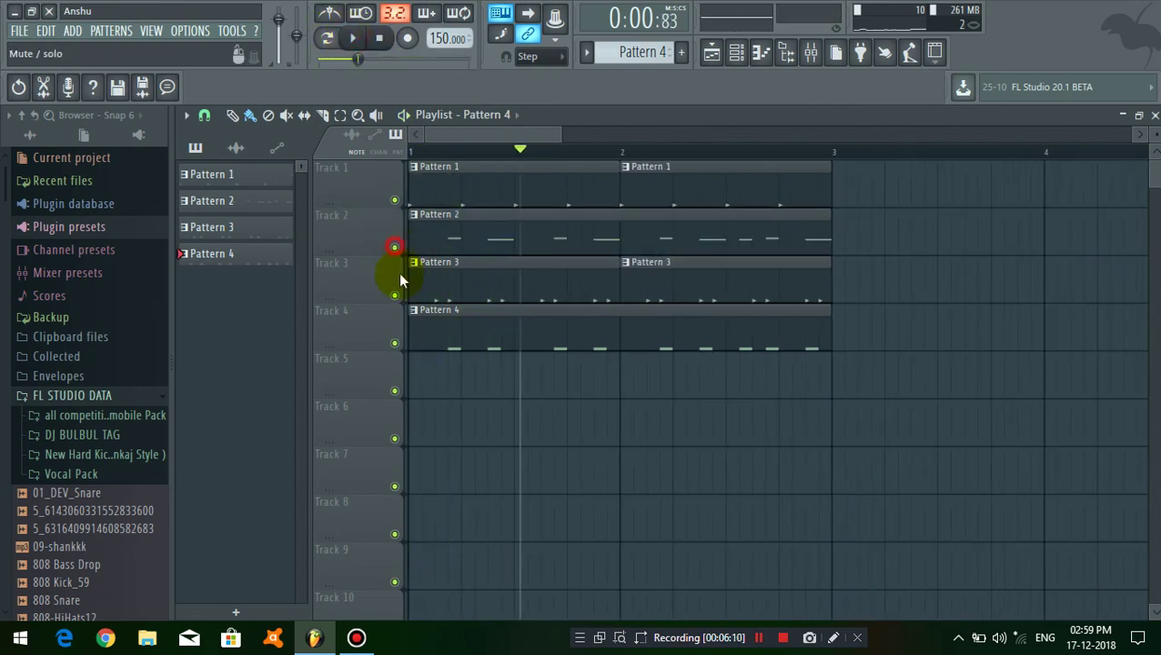
{"action": "left_click", "coordinate": [394, 344]}
{"action": "left_click", "coordinate": [363, 38]}
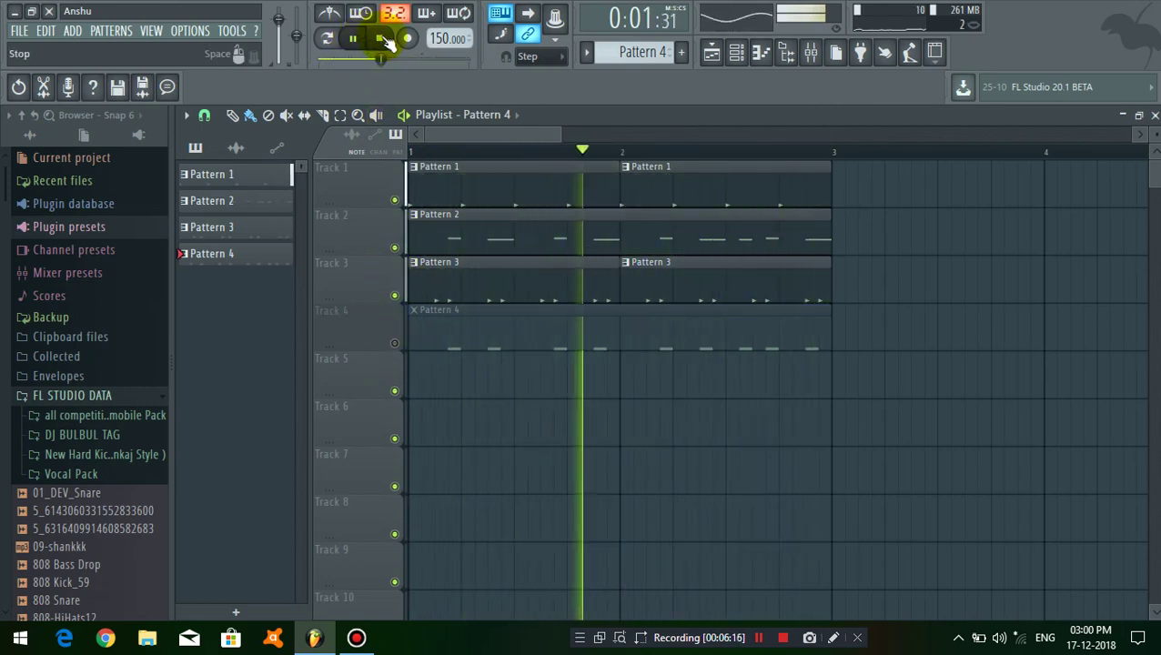
{"action": "left_click", "coordinate": [381, 38]}
{"action": "left_click", "coordinate": [394, 343]}
{"action": "left_click", "coordinate": [394, 247]}
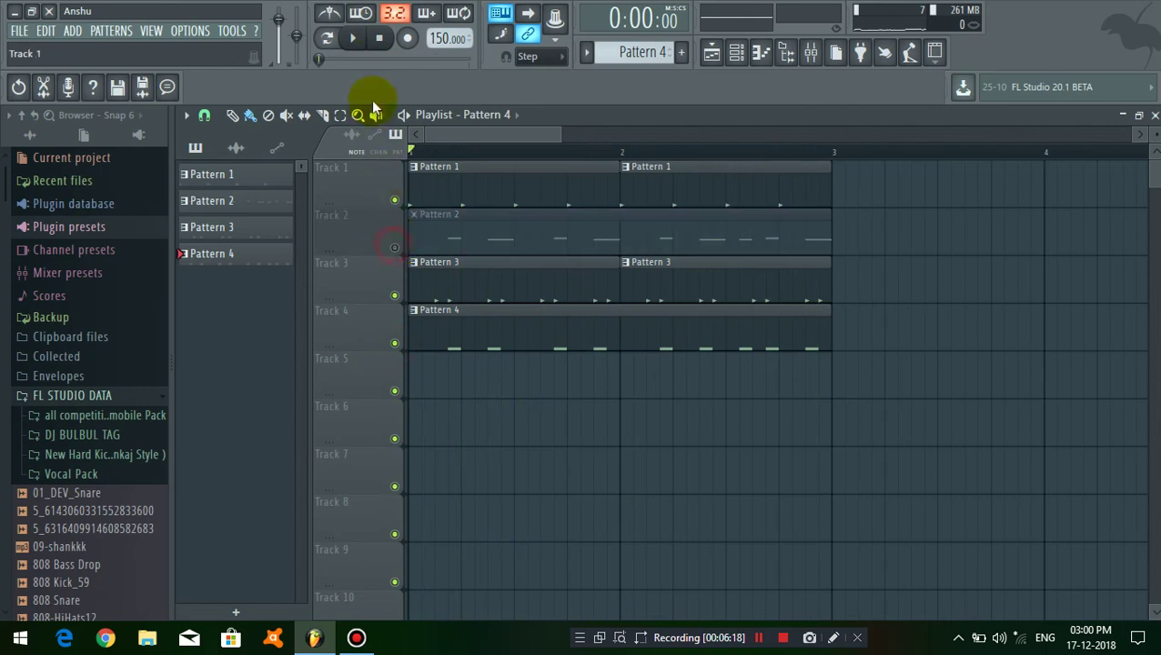
Move the Pattern 2 clip to Track 5 and both Pattern 3 clips to Track 2 while the song plays
{"action": "left_click", "coordinate": [369, 41]}
{"action": "scroll", "coordinate": [450, 182], "scroll_direction": "down", "scroll_amount": 1}
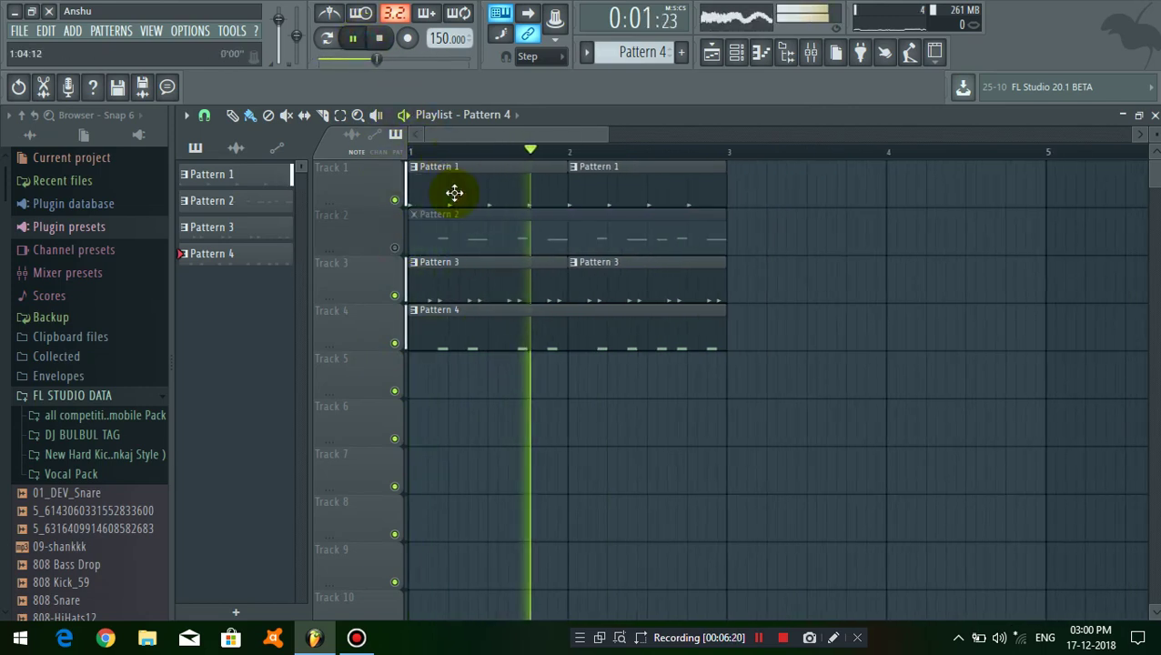
{"action": "scroll", "coordinate": [454, 155], "scroll_direction": "down", "scroll_amount": 1}
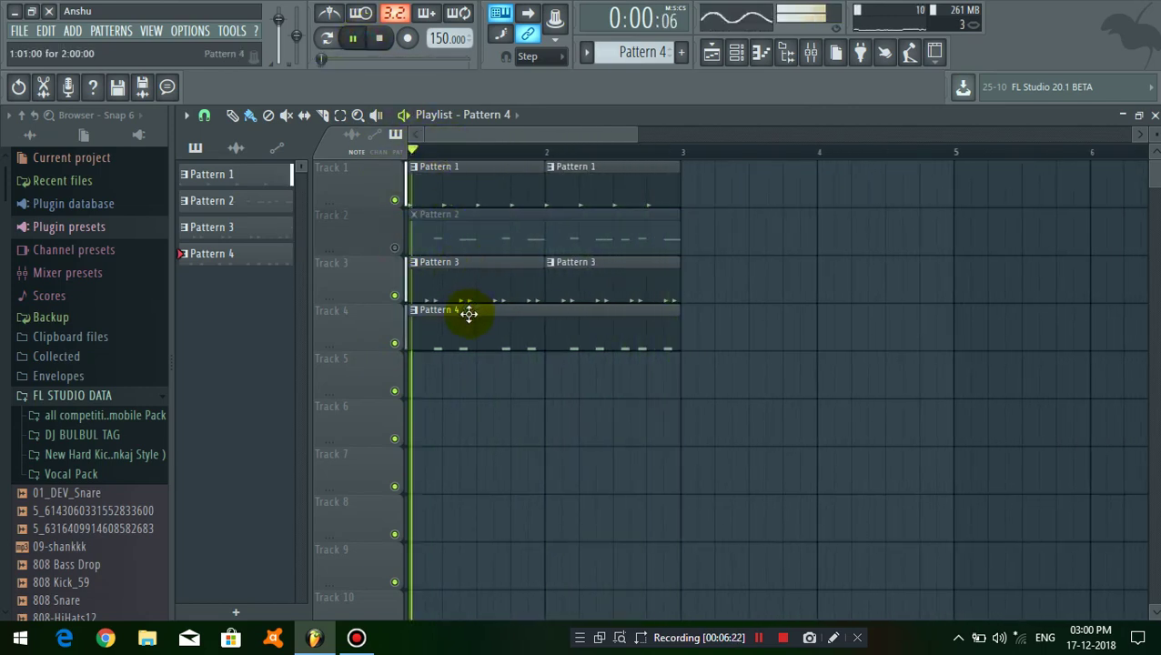
{"action": "left_click_drag", "start_coordinate": [467, 238], "coordinate": [440, 391]}
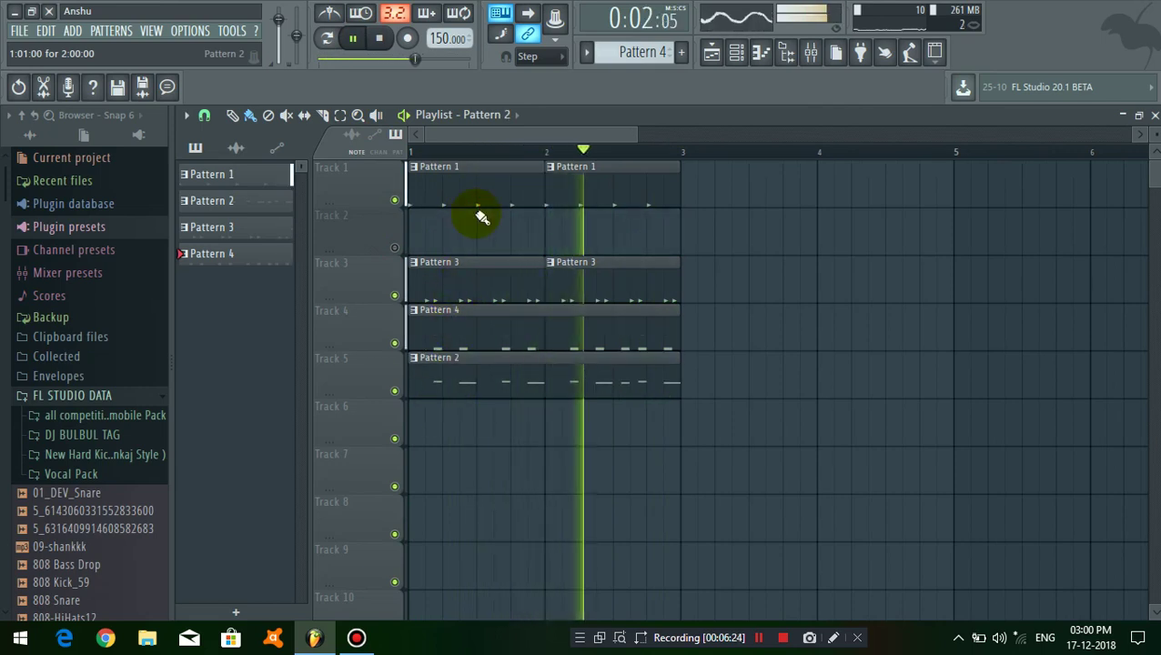
{"action": "scroll", "coordinate": [467, 136], "scroll_direction": "up", "scroll_amount": 1}
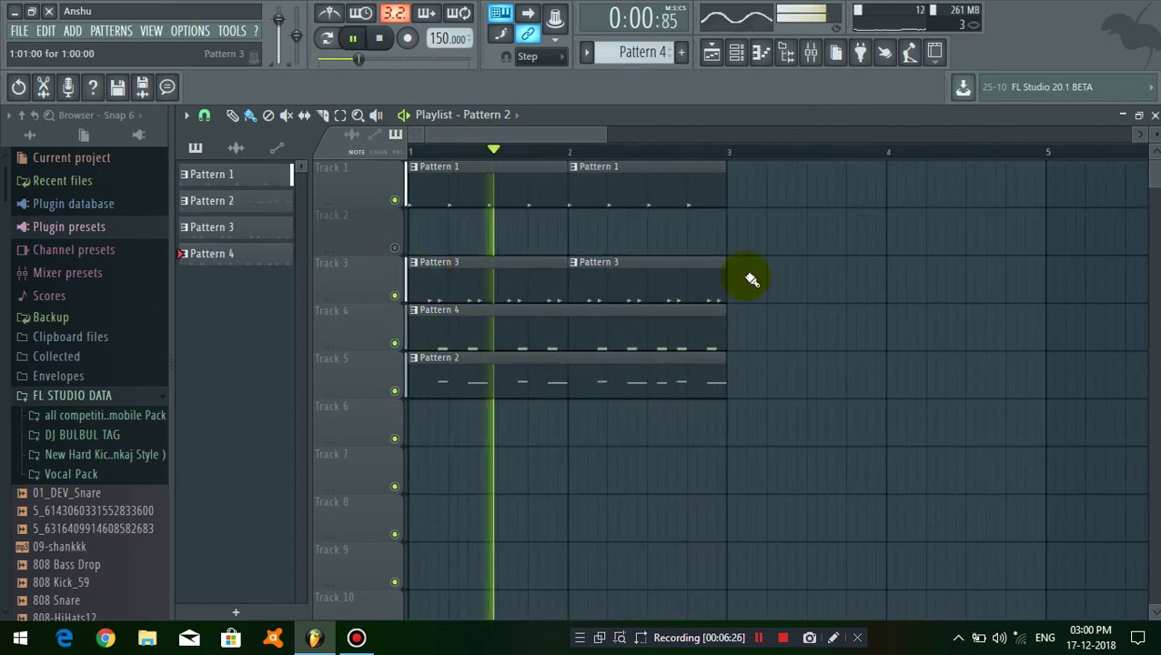
{"action": "left_click_drag", "start_coordinate": [804, 271], "coordinate": [504, 207]}
{"action": "left_click", "coordinate": [622, 264]}
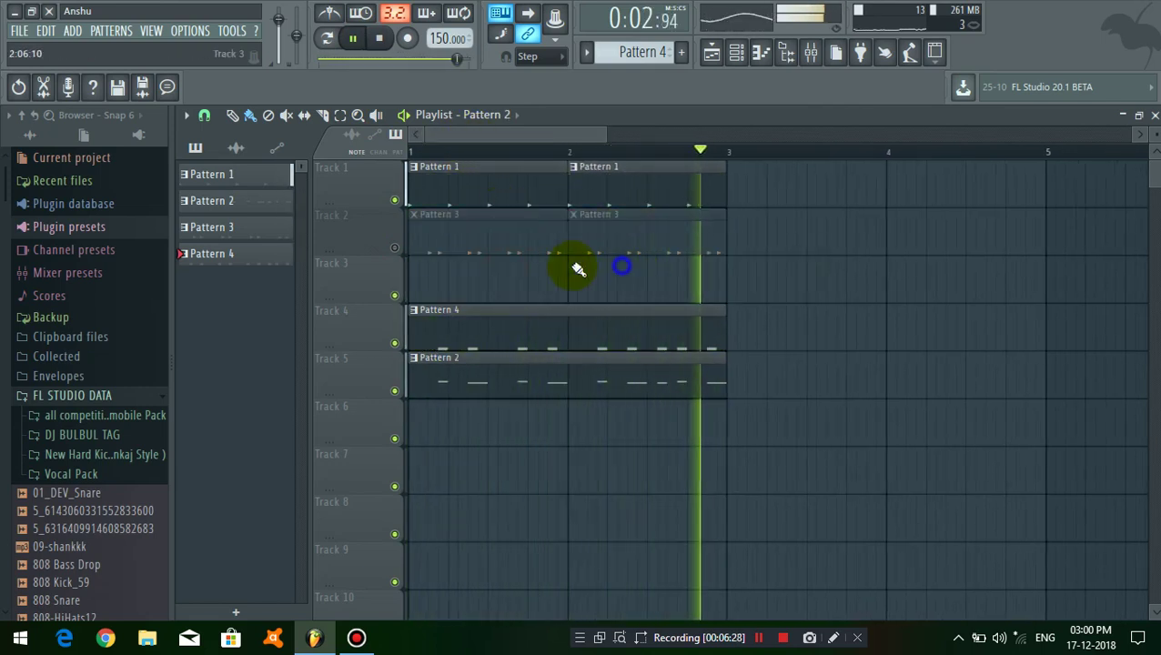
Mute Track 4 and unmute Track 2 during playback, leaving Track 5 enabled
{"action": "left_click", "coordinate": [395, 393]}
{"action": "left_click", "coordinate": [395, 393]}
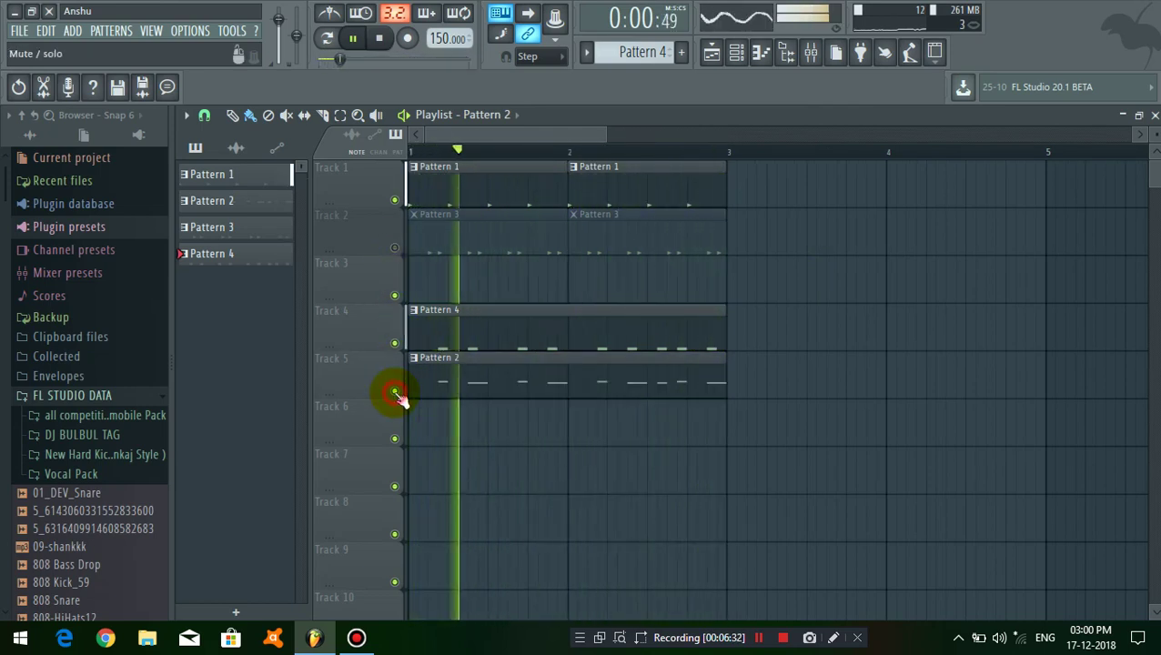
{"action": "left_click", "coordinate": [395, 343]}
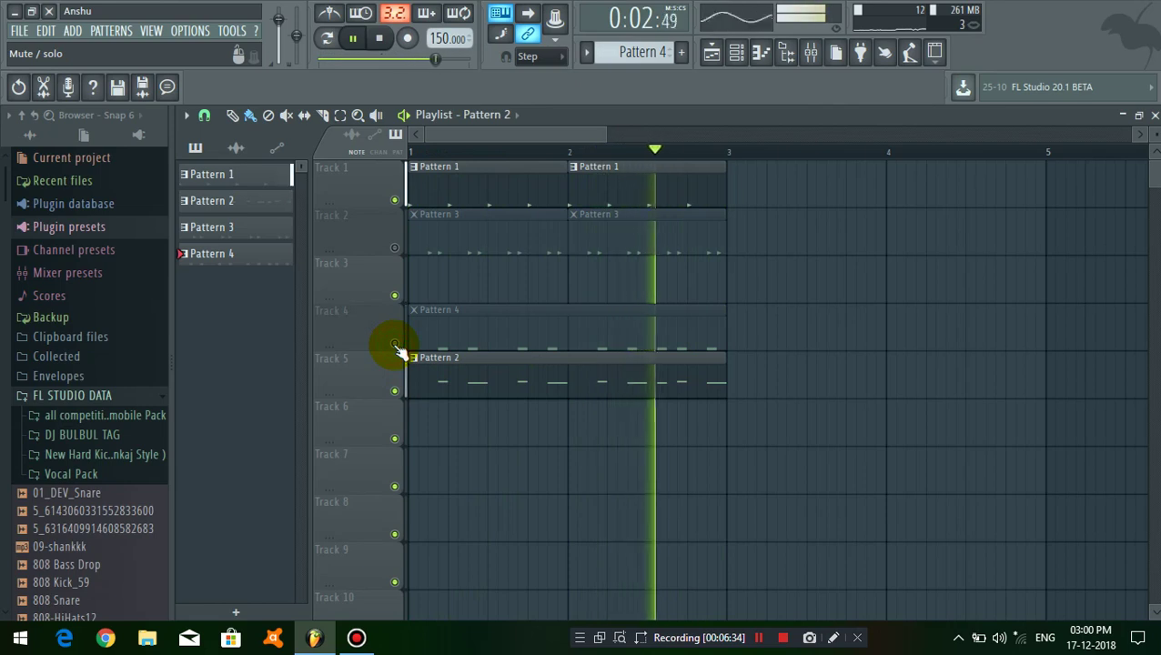
{"action": "left_click", "coordinate": [395, 248]}
{"action": "scroll", "coordinate": [487, 155], "scroll_direction": "up", "scroll_amount": 3}
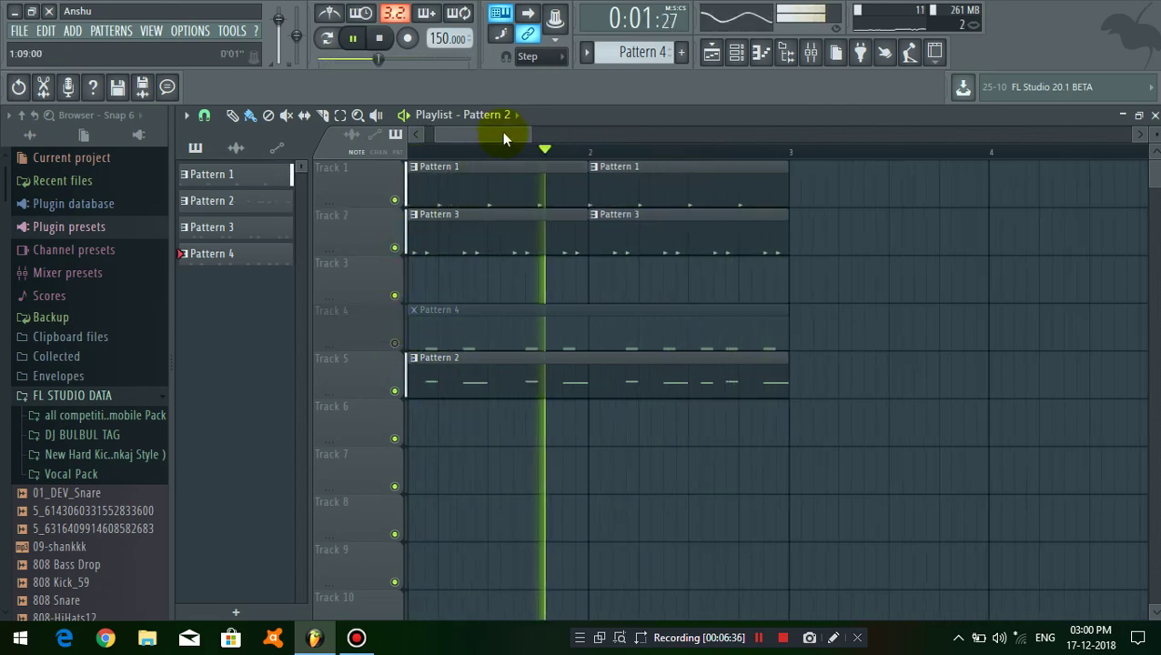
{"action": "scroll", "coordinate": [482, 157], "scroll_direction": "down", "scroll_amount": 3}
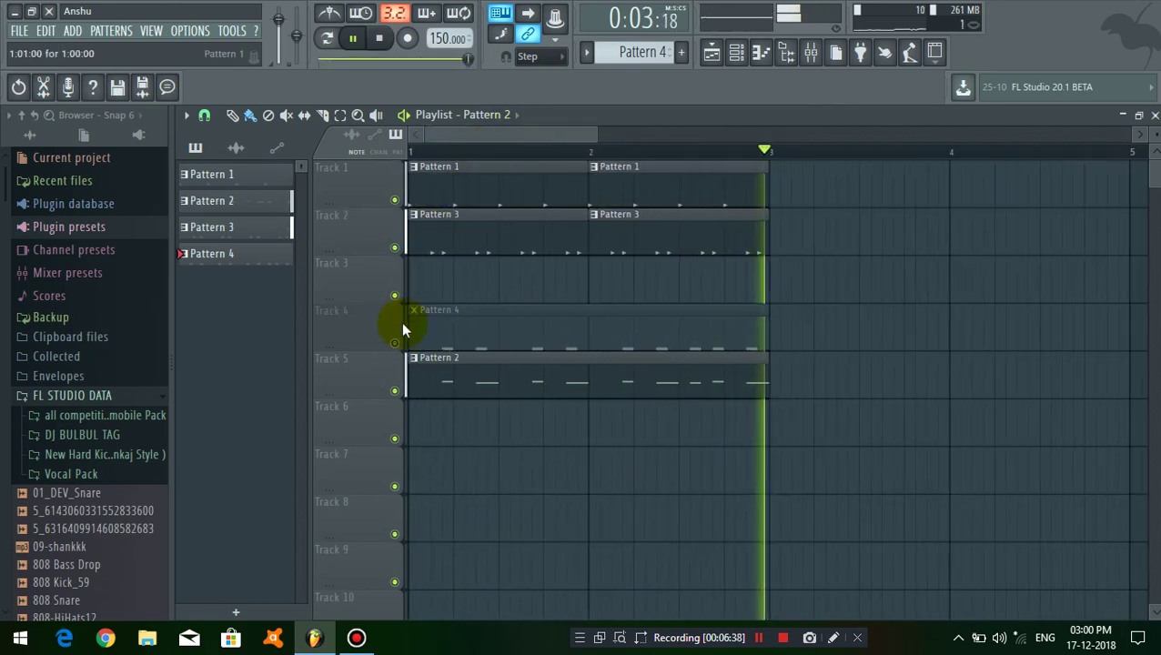
Check the Pattern 2 notes in the piano roll and the Fruity Parametric EQ on mixer track 5
{"action": "double_click", "coordinate": [510, 386]}
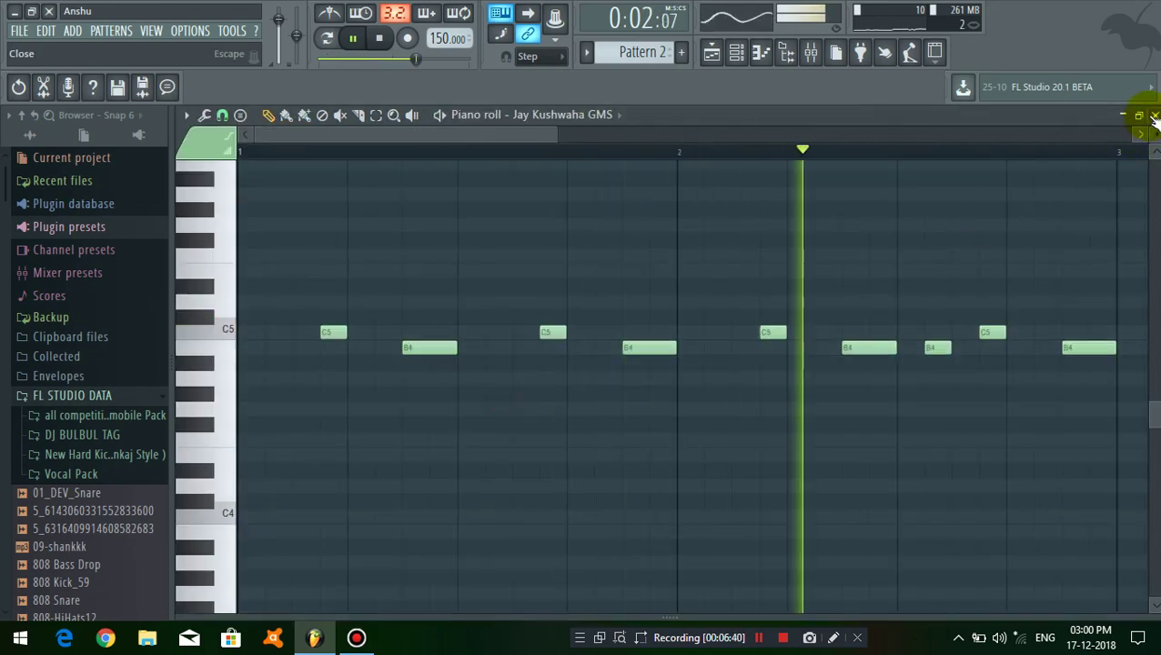
{"action": "left_click", "coordinate": [1154, 115]}
{"action": "left_click", "coordinate": [862, 53]}
{"action": "left_click", "coordinate": [811, 53]}
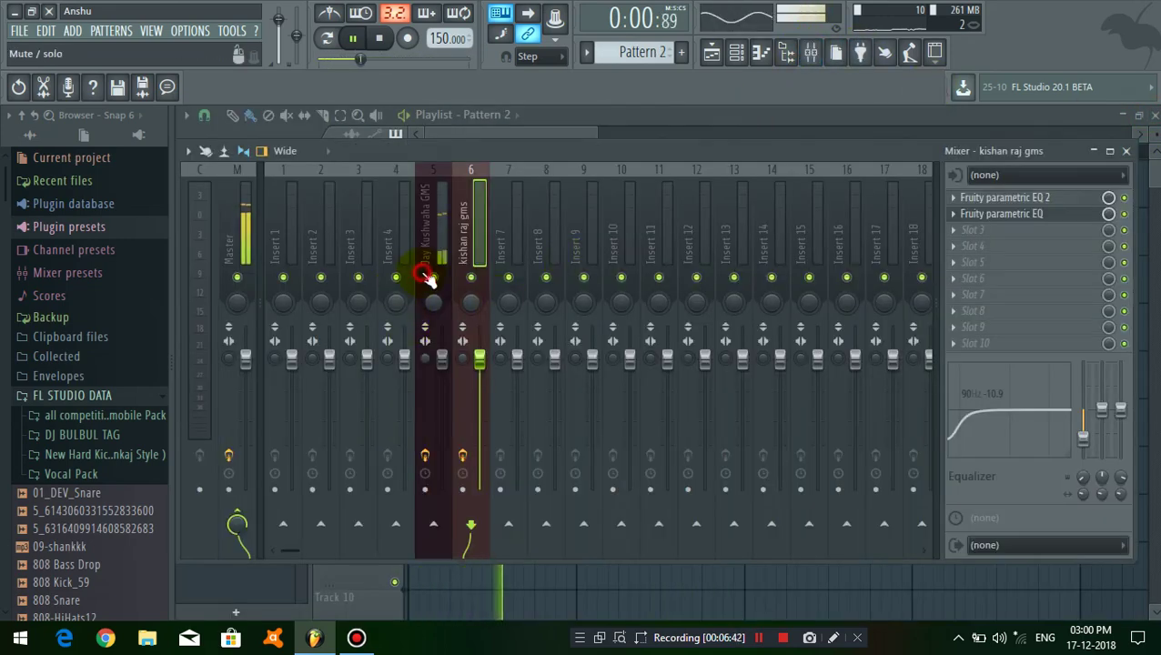
{"action": "left_click", "coordinate": [433, 241]}
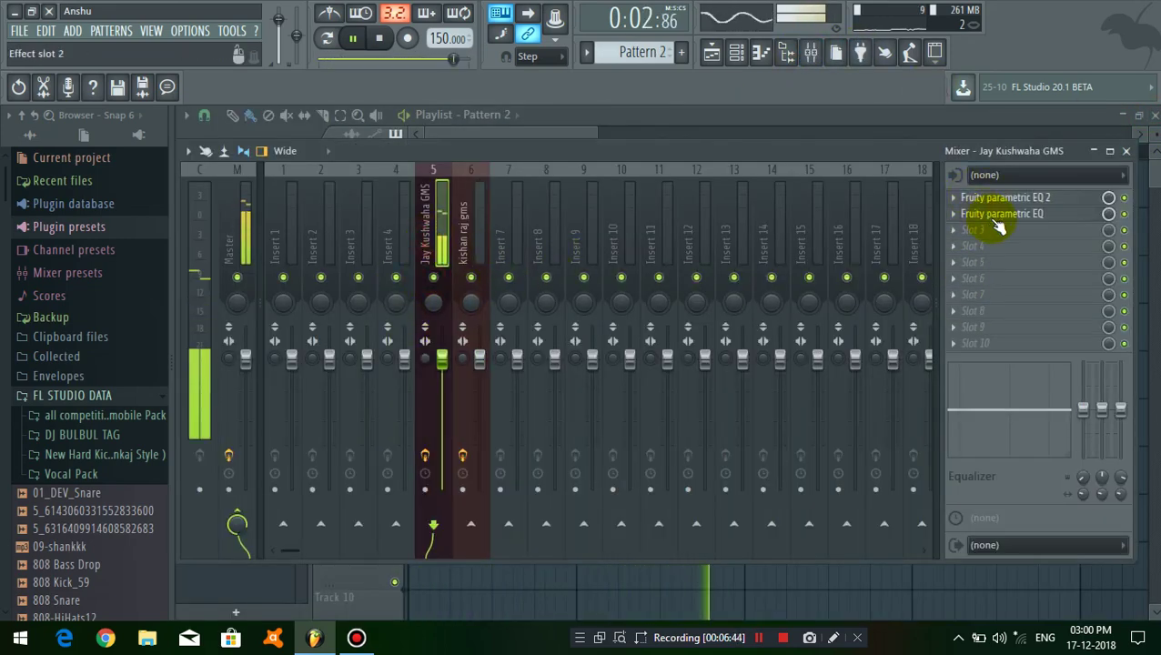
{"action": "left_click", "coordinate": [1043, 216]}
{"action": "left_click_drag", "start_coordinate": [478, 298], "coordinate": [482, 287]}
{"action": "left_click", "coordinate": [629, 190]}
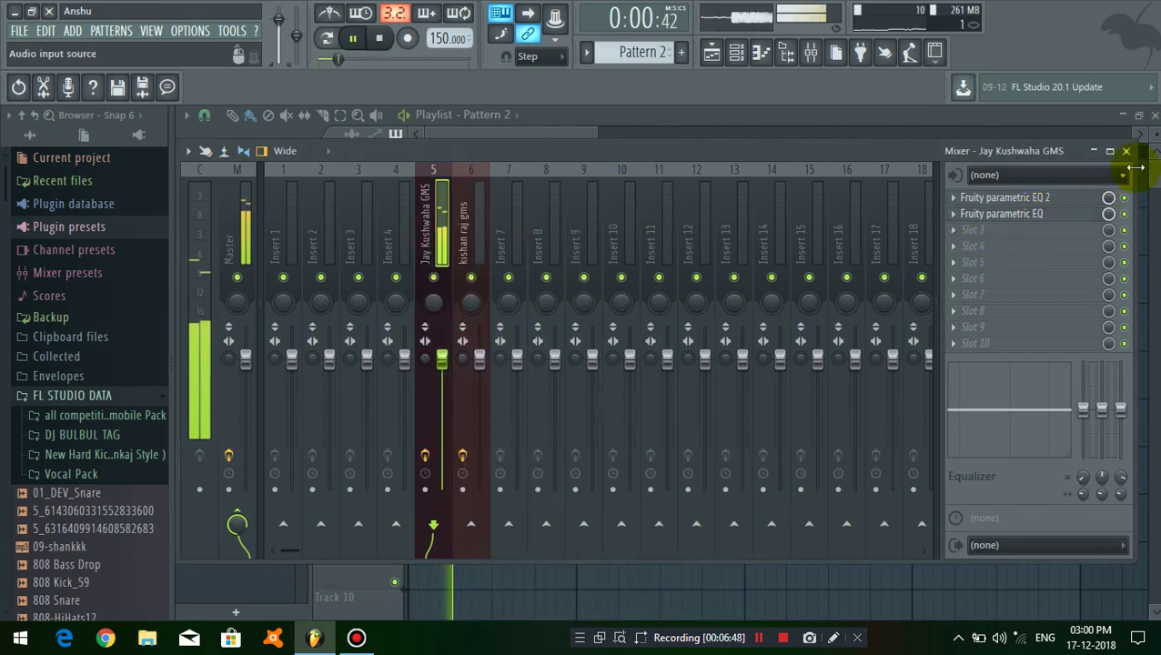
{"action": "left_click", "coordinate": [1126, 151]}
{"action": "left_click", "coordinate": [667, 151]}
Unmute Track 4 and audition it with Track 5 muted, stop playback, and unmute Track 5
{"action": "scroll", "coordinate": [605, 165], "scroll_direction": "up", "scroll_amount": 1}
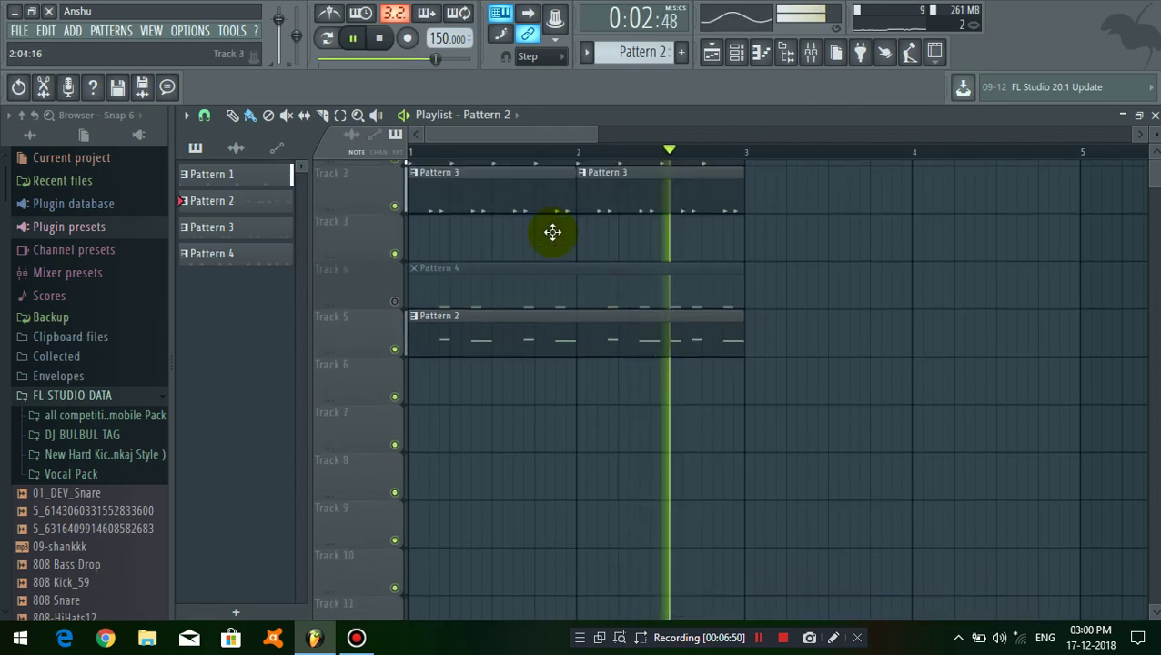
{"action": "left_click", "coordinate": [393, 344]}
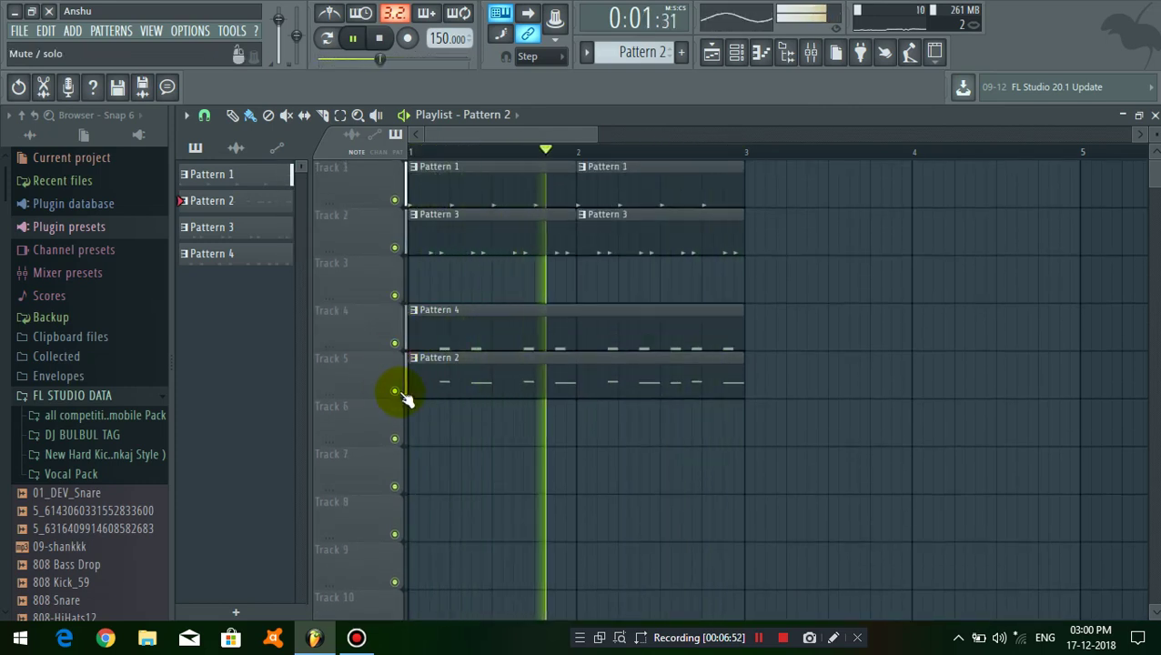
{"action": "left_click", "coordinate": [394, 391]}
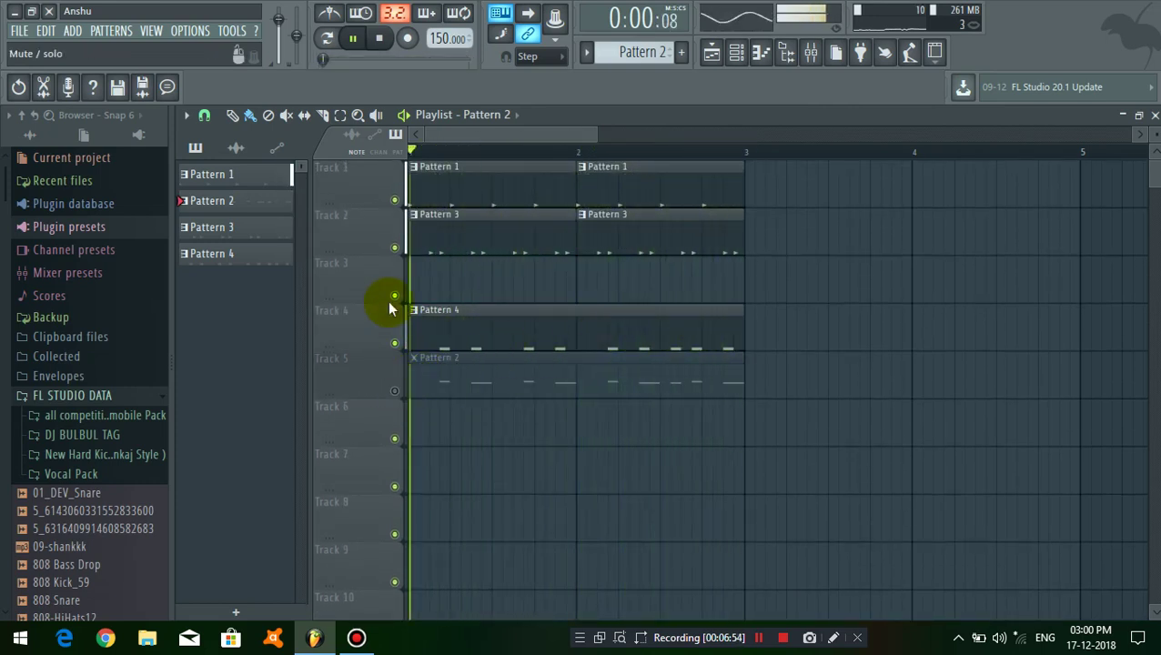
{"action": "left_click", "coordinate": [379, 37]}
{"action": "left_click", "coordinate": [393, 391]}
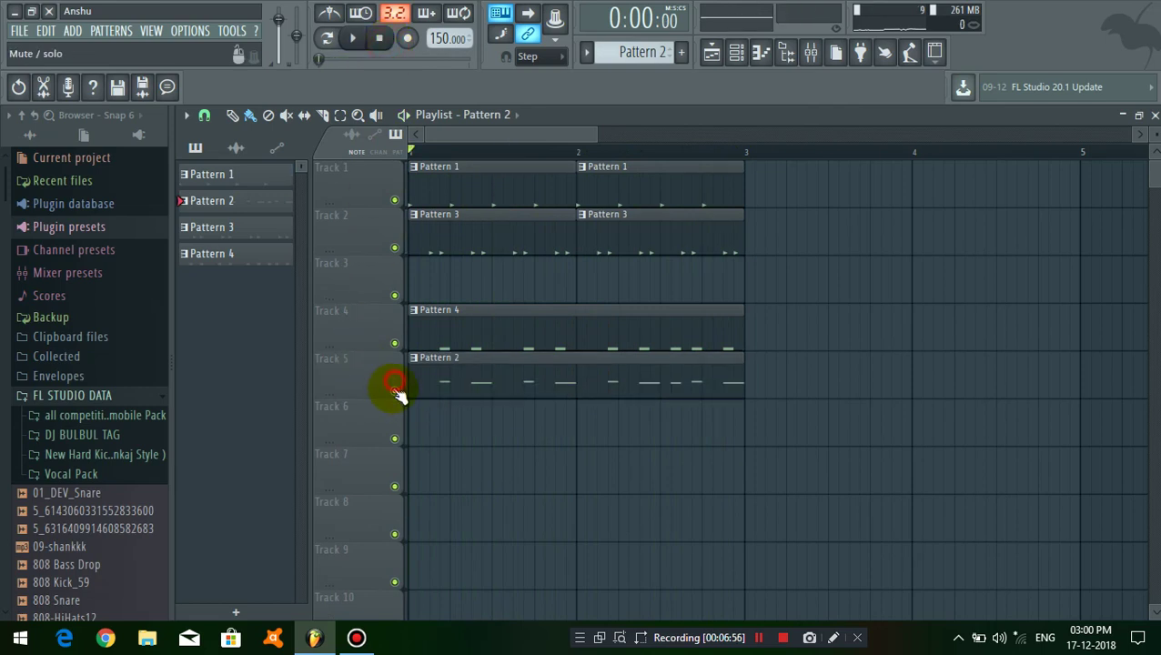
Mute Tracks 4 and 5 and briefly play the remaining kick and hi-hat patterns
{"action": "left_click", "coordinate": [394, 344]}
{"action": "left_click", "coordinate": [394, 392]}
{"action": "scroll", "coordinate": [464, 146], "scroll_direction": "down", "scroll_amount": 1}
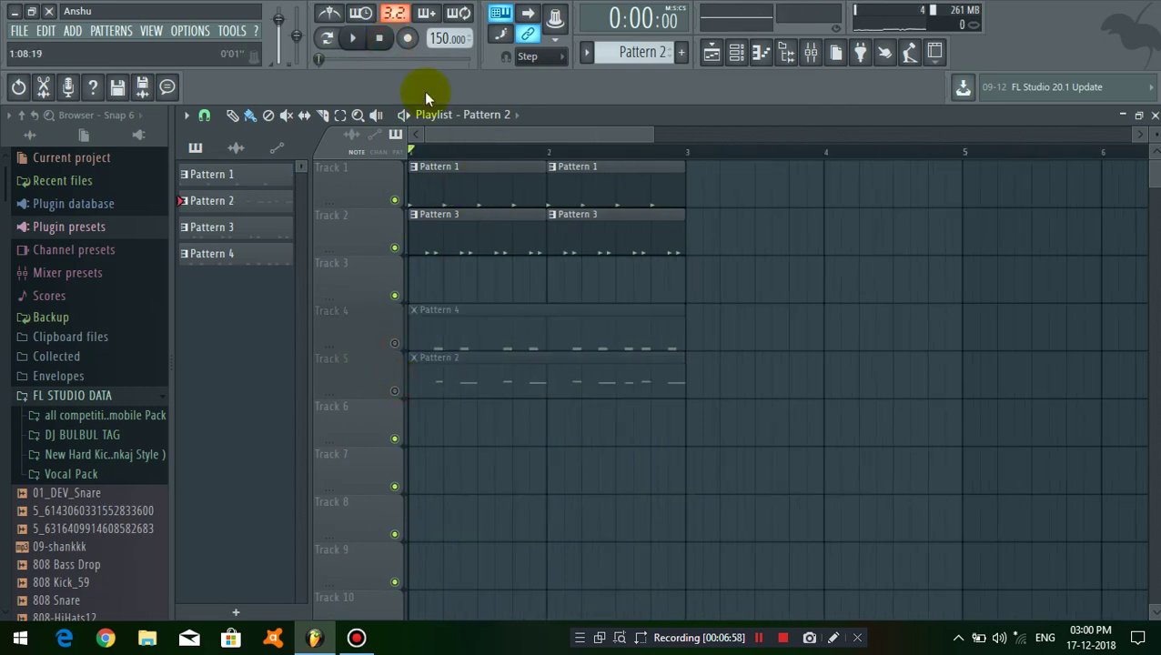
{"action": "left_click", "coordinate": [353, 38]}
{"action": "left_click", "coordinate": [378, 37]}
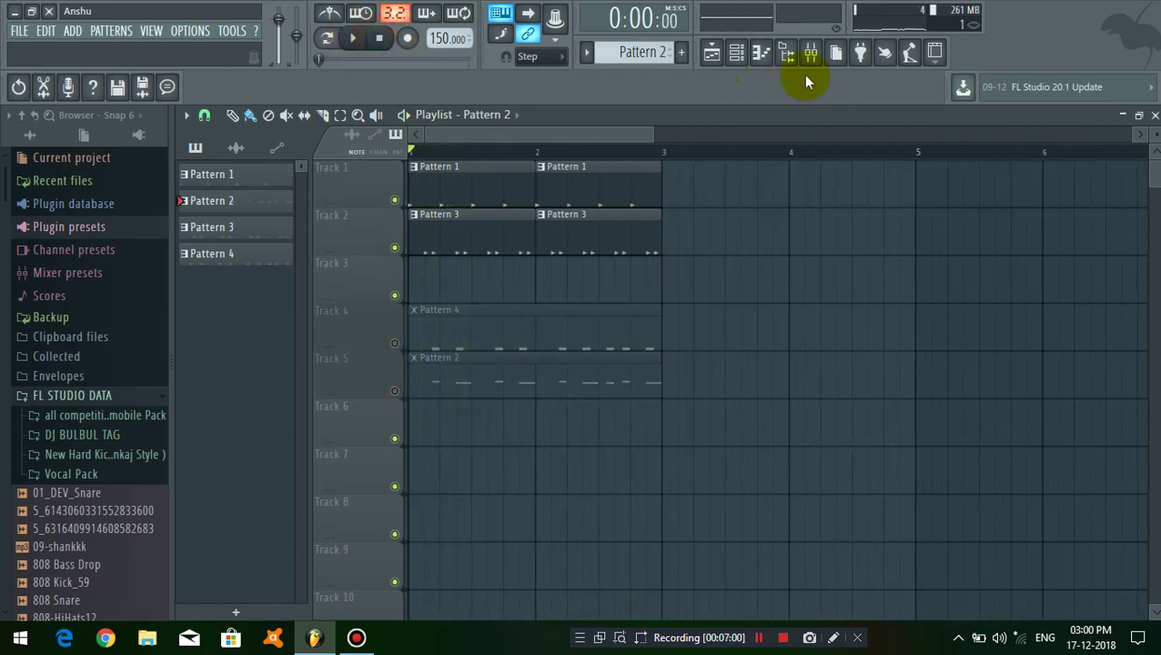
Create Pattern 5, place it at the start of Track 6, and open it for editing
{"action": "left_click", "coordinate": [683, 54]}
{"action": "left_click", "coordinate": [702, 73]}
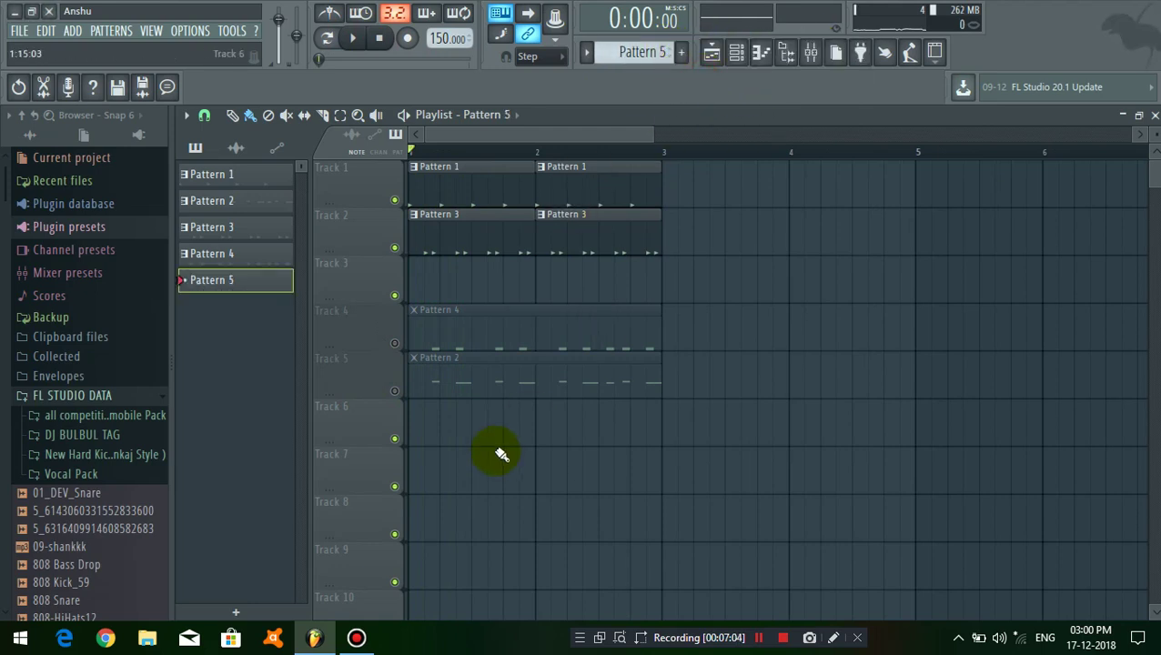
{"action": "double_click", "coordinate": [466, 434]}
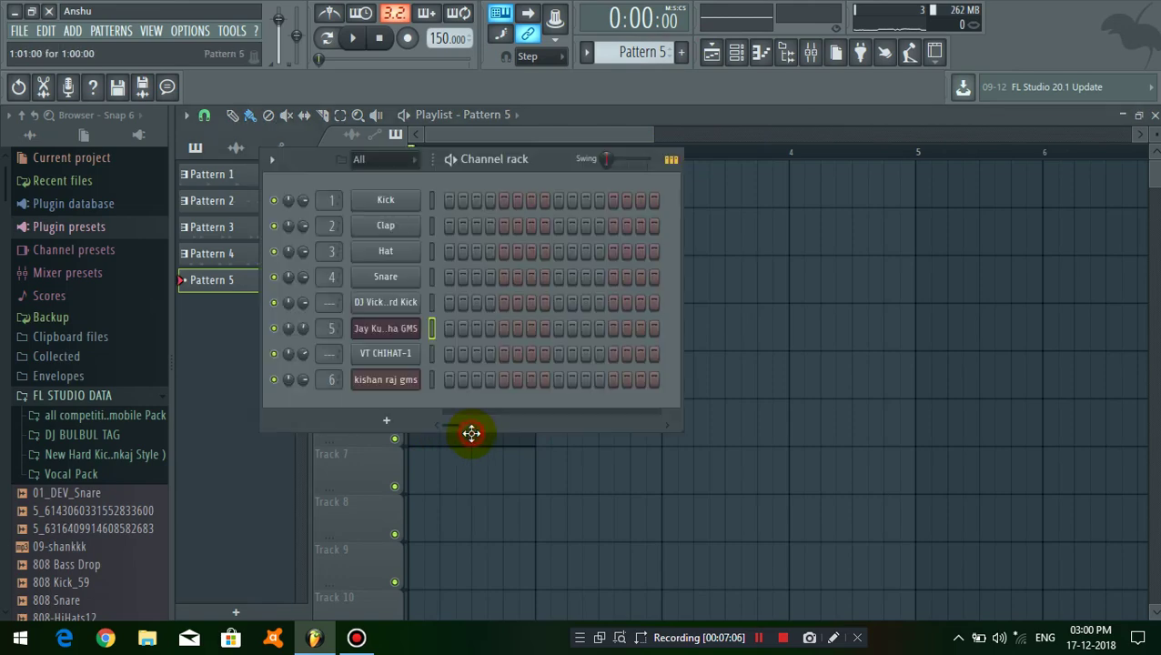
Add a GMS synth channel to Pattern 5 and load its saved "bass" preset
{"action": "left_click", "coordinate": [388, 421]}
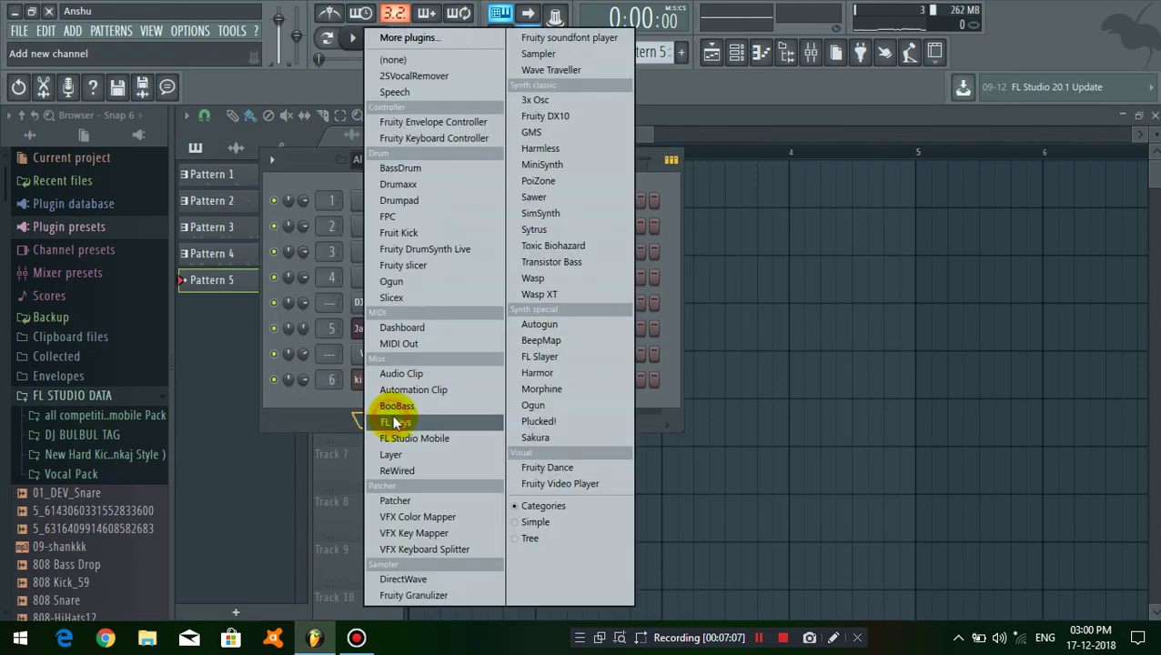
{"action": "left_click", "coordinate": [550, 137]}
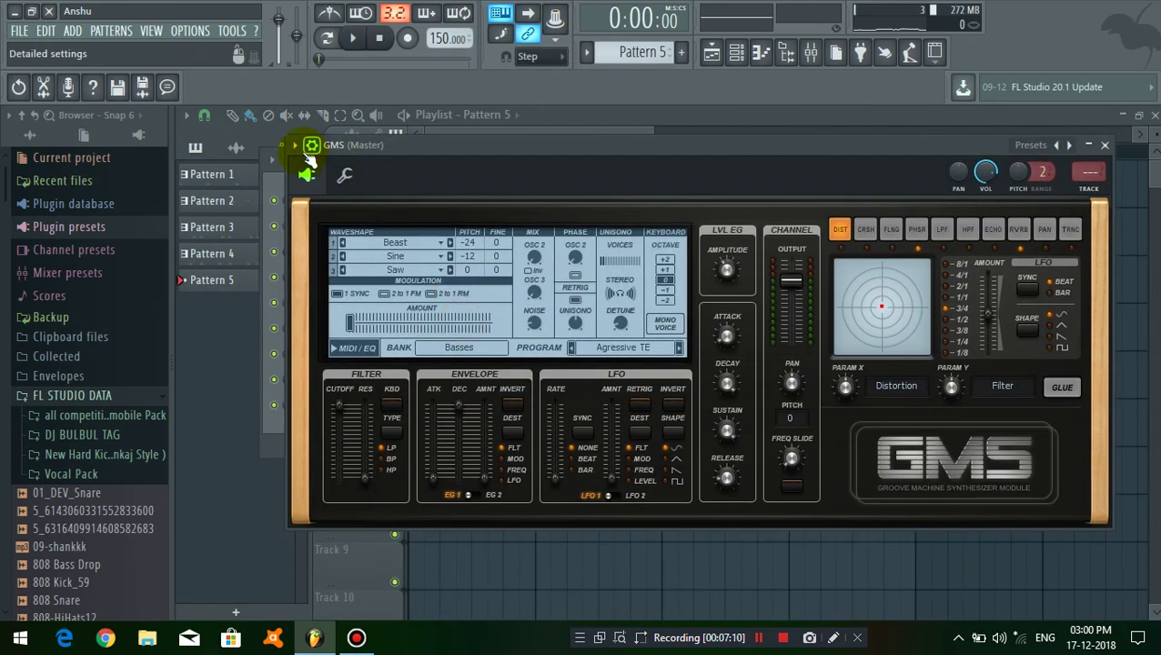
{"action": "left_click", "coordinate": [294, 146]}
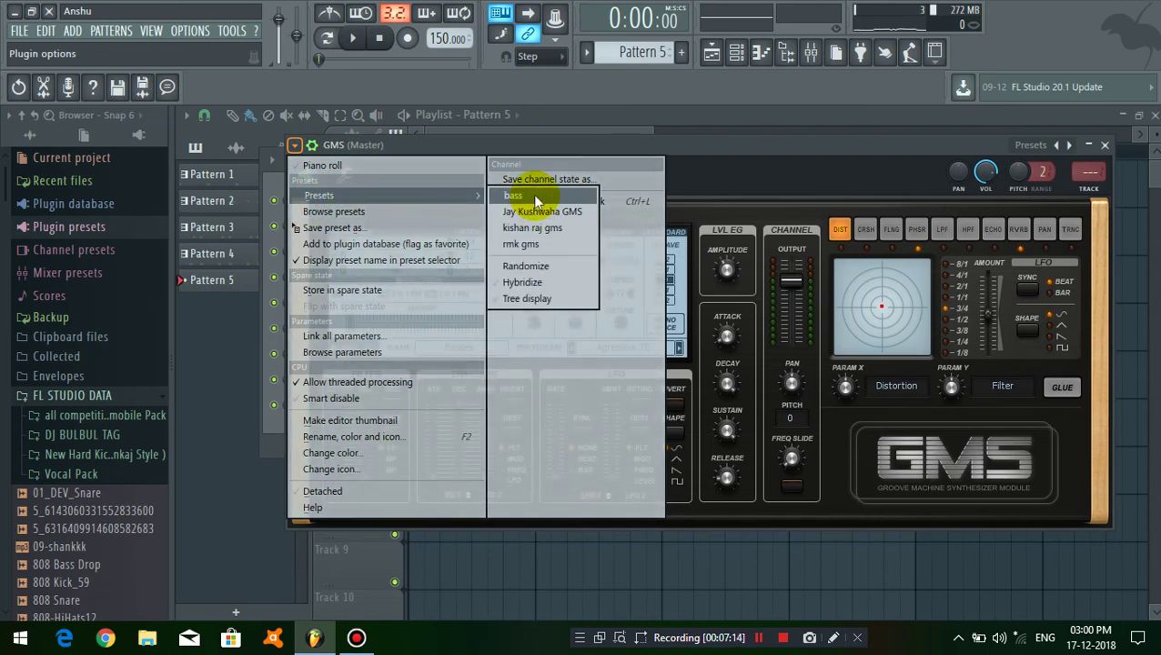
{"action": "left_click", "coordinate": [537, 200]}
{"action": "left_click", "coordinate": [1106, 145]}
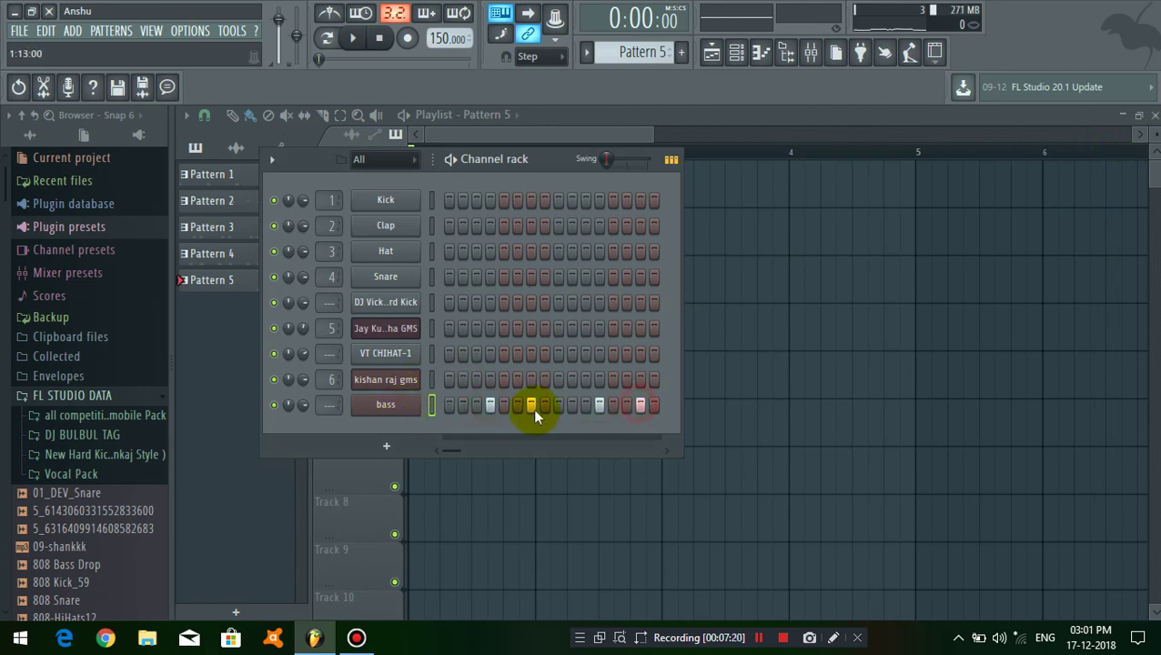
Enable steps 4, 7, 12 and 15 on the bass channel and send them to the piano roll
{"action": "right_click", "coordinate": [398, 405]}
{"action": "left_click", "coordinate": [455, 405]}
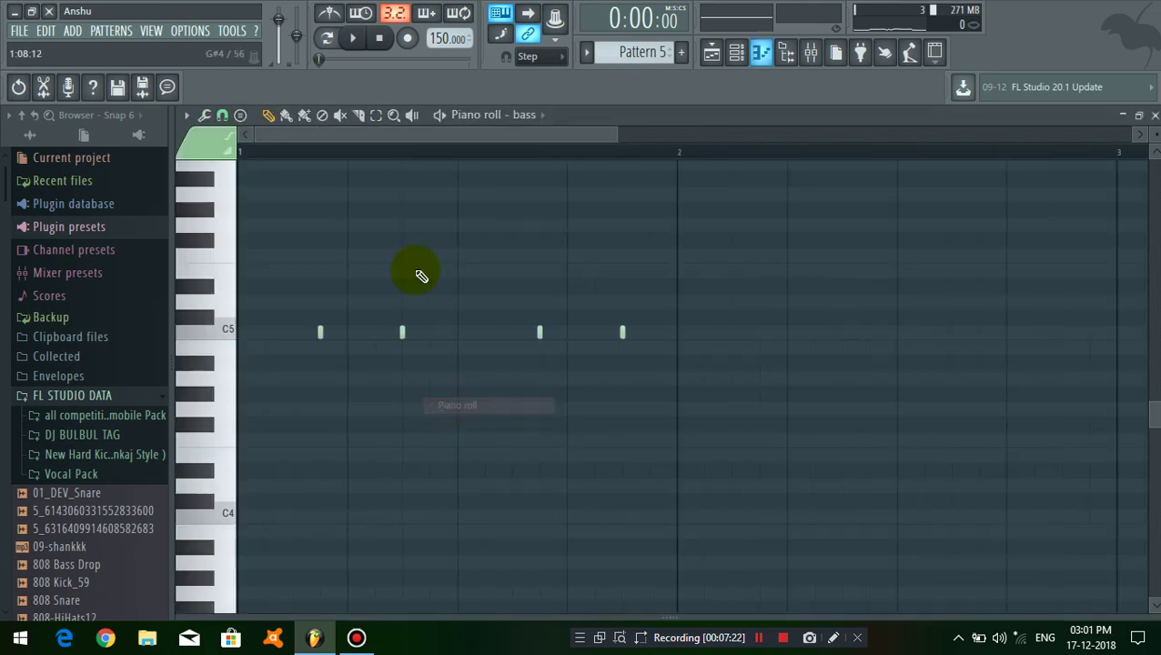
Lengthen each of the four C5 bass notes in bar 1 to one full step
{"action": "scroll", "coordinate": [296, 166], "scroll_direction": "up", "scroll_amount": 2}
{"action": "scroll", "coordinate": [298, 191], "scroll_direction": "down", "scroll_amount": 5}
{"action": "scroll", "coordinate": [309, 209], "scroll_direction": "up", "scroll_amount": 4, "text": "ctrl"}
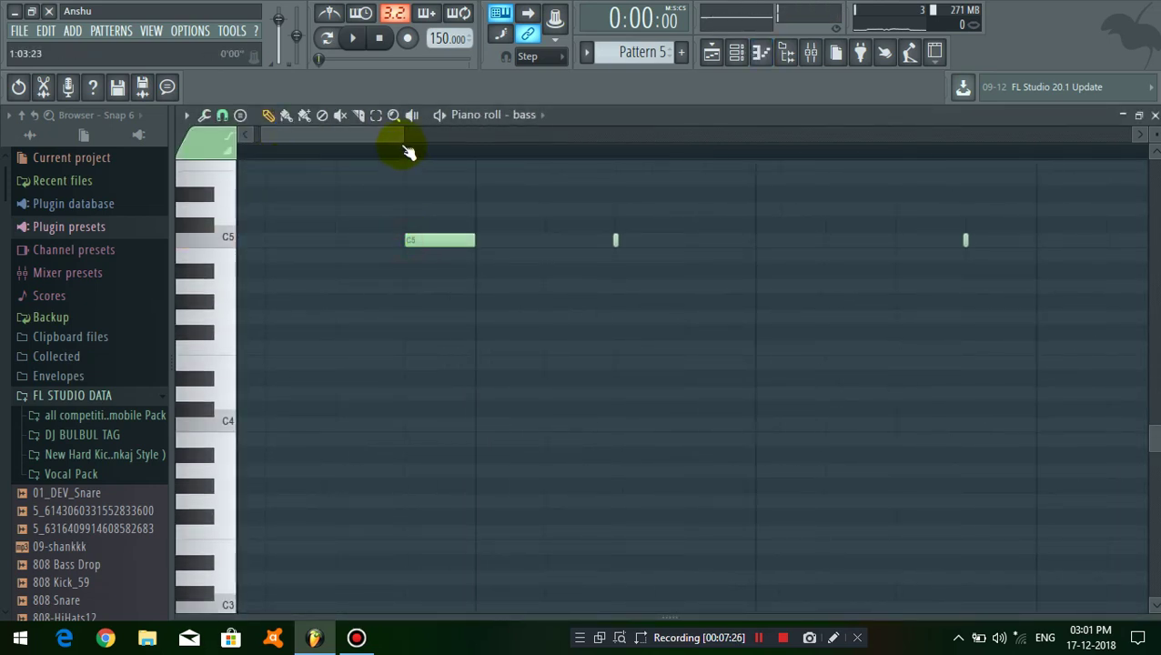
{"action": "right_click", "coordinate": [551, 241]}
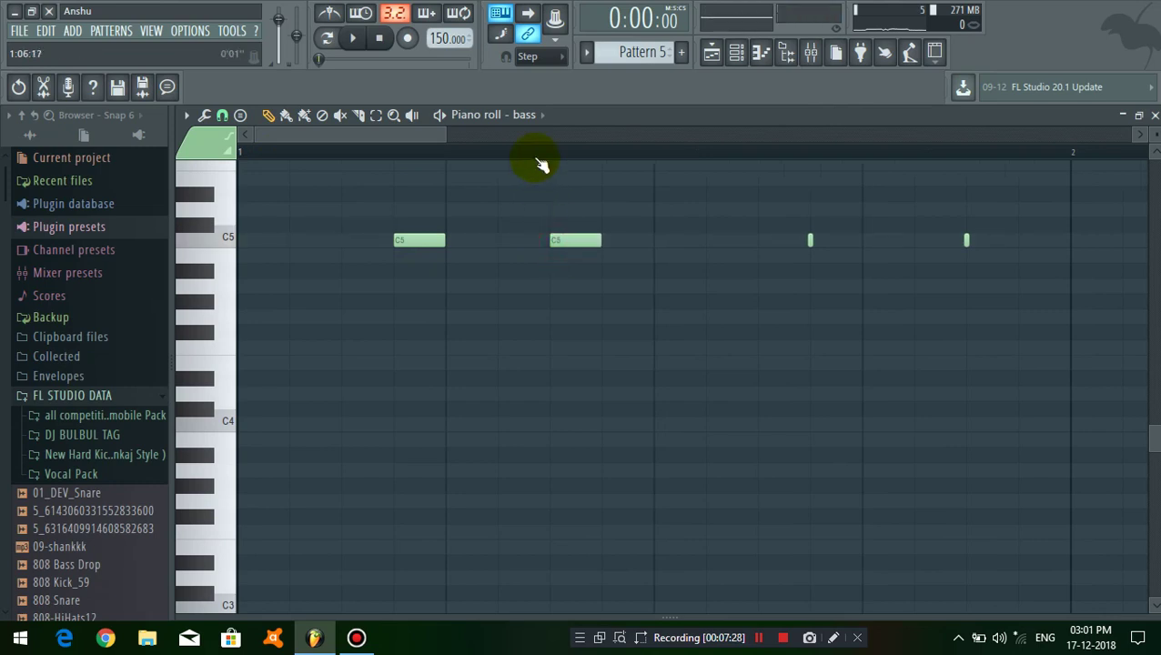
{"action": "scroll", "coordinate": [542, 163], "scroll_direction": "down", "scroll_amount": 2, "text": "ctrl"}
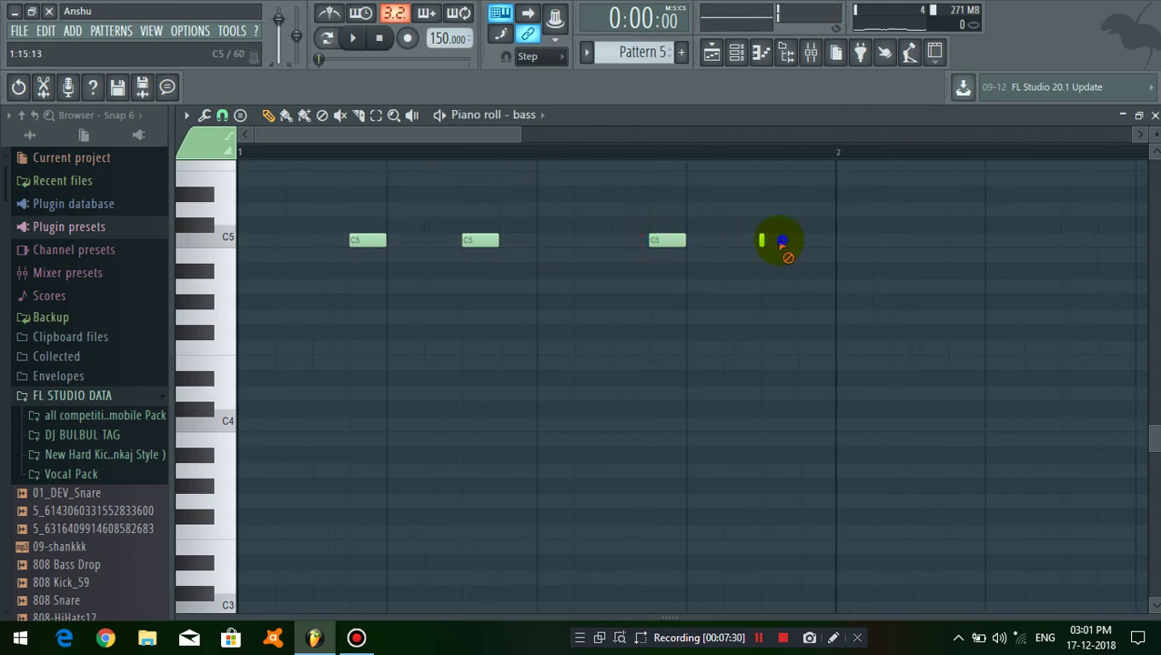
{"action": "scroll", "coordinate": [746, 156], "scroll_direction": "down", "scroll_amount": 1, "text": "ctrl"}
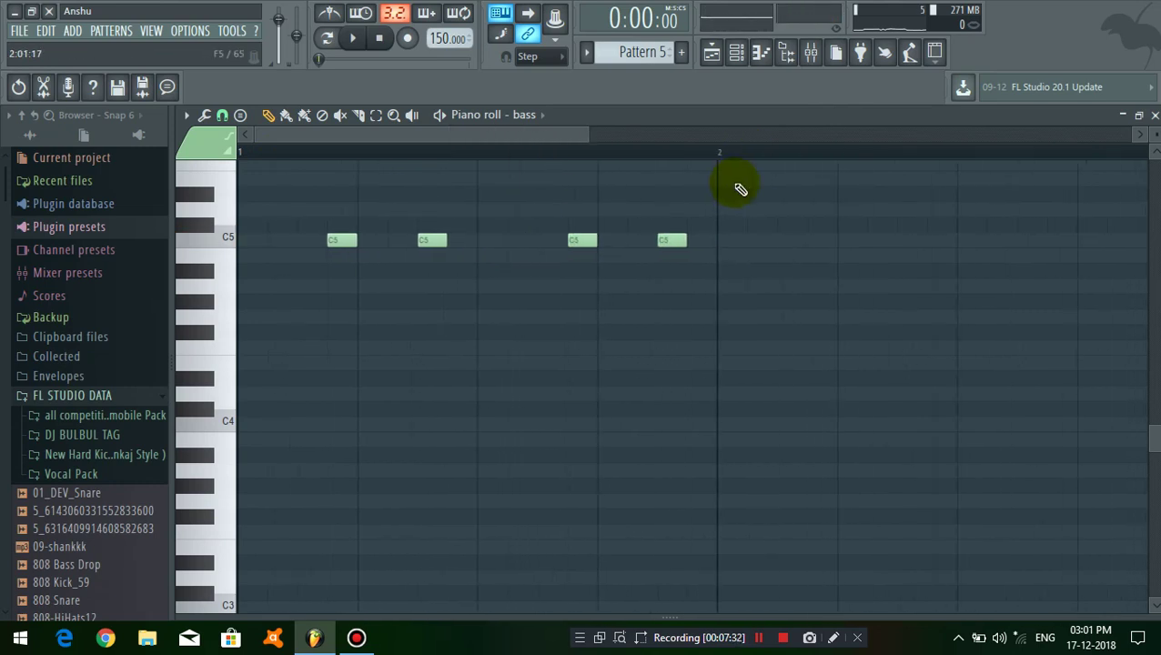
Duplicate the four C5 notes into bar 2, add an extra C5 note at step 10 there, and close the piano roll
{"action": "scroll", "coordinate": [741, 214], "scroll_direction": "up", "scroll_amount": 1}
{"action": "left_click_drag", "start_coordinate": [766, 218], "coordinate": [344, 349]}
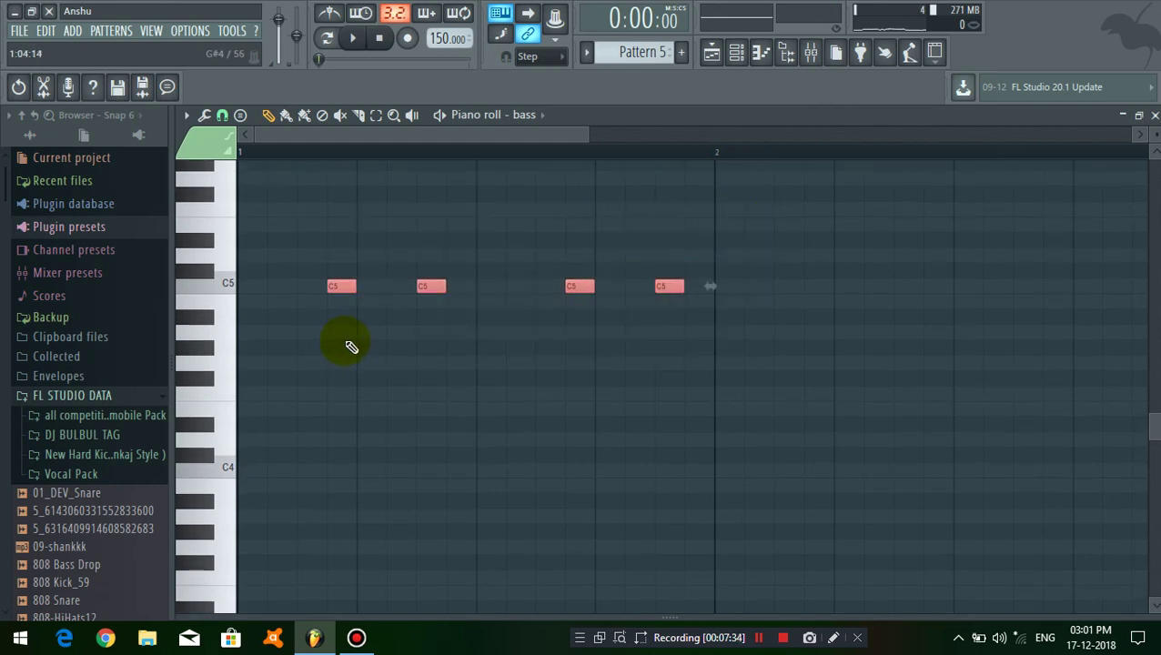
{"action": "key", "text": "ctrl+b"}
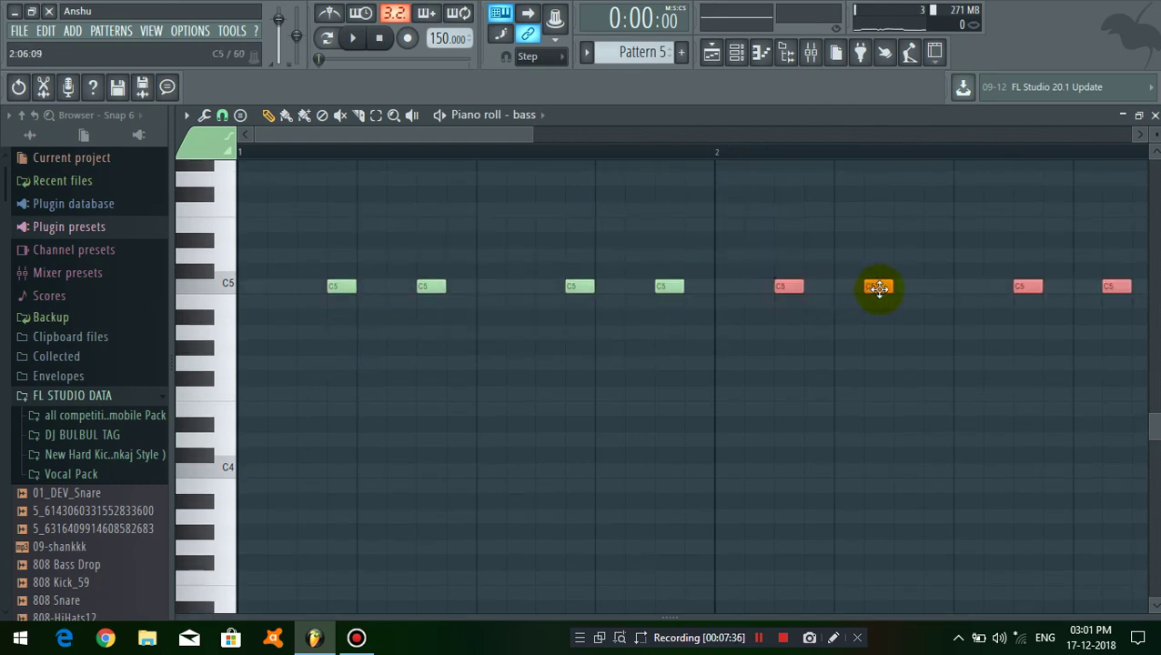
{"action": "scroll", "coordinate": [801, 300], "scroll_direction": "down", "scroll_amount": 1, "text": "ctrl"}
{"action": "right_click", "coordinate": [819, 377]}
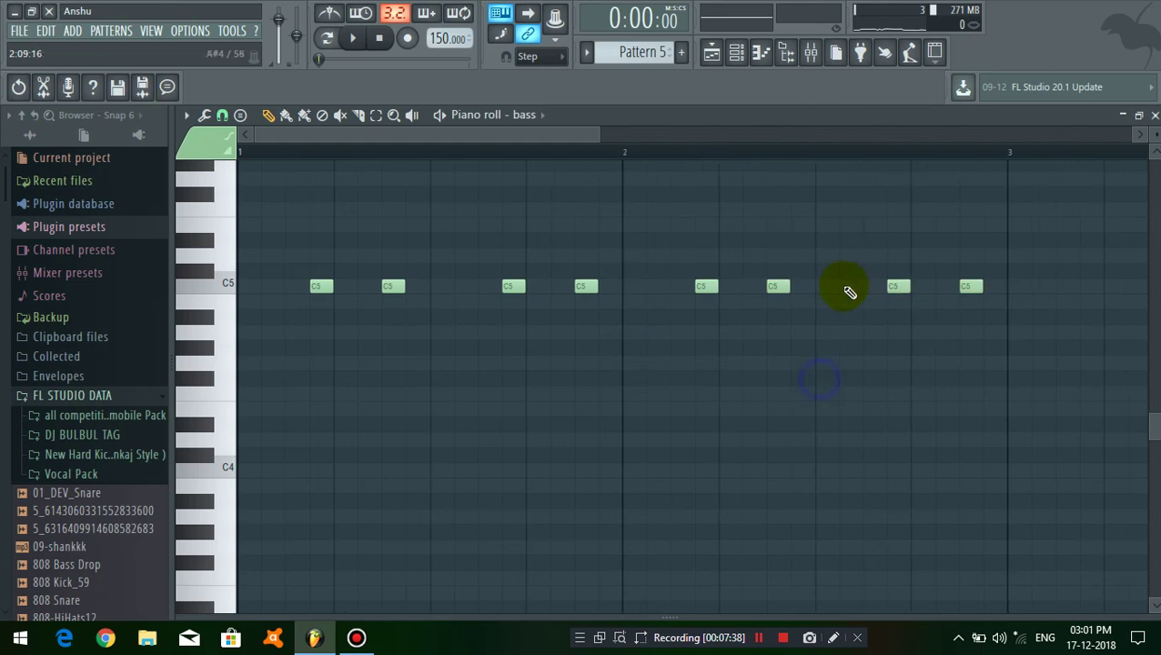
{"action": "left_click", "coordinate": [1154, 115]}
Open the bass channel's GMS synth from Pattern 5 and route it to mixer track 7
{"action": "right_click", "coordinate": [825, 365]}
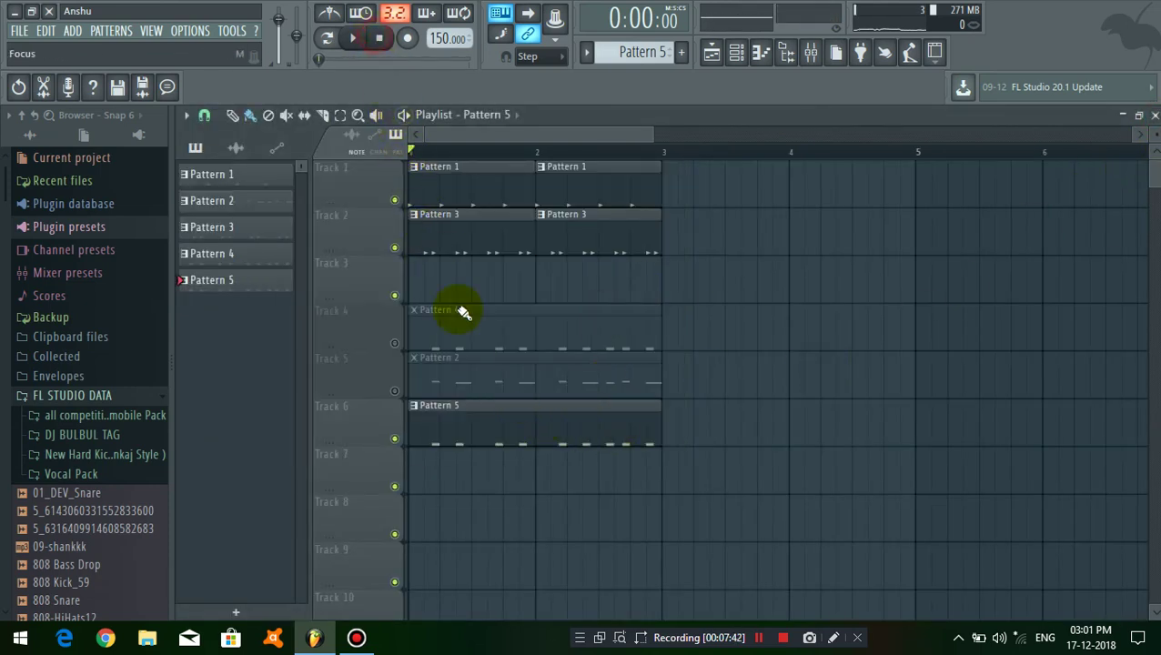
{"action": "double_click", "coordinate": [469, 415]}
{"action": "left_click", "coordinate": [1154, 115]}
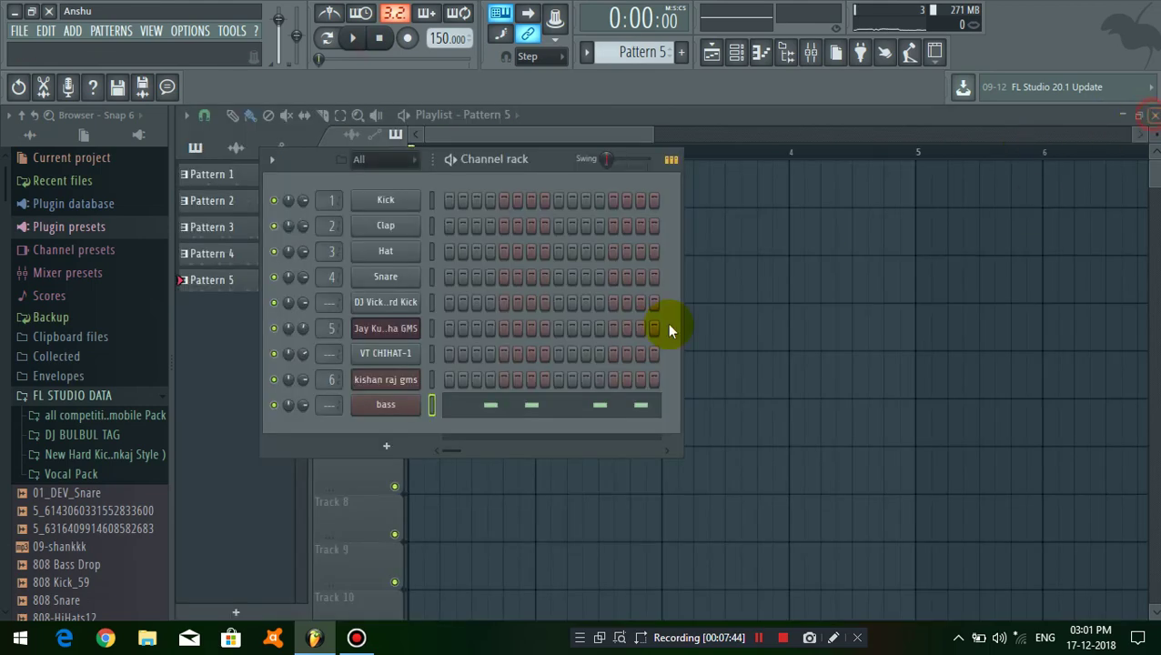
{"action": "left_click", "coordinate": [380, 414]}
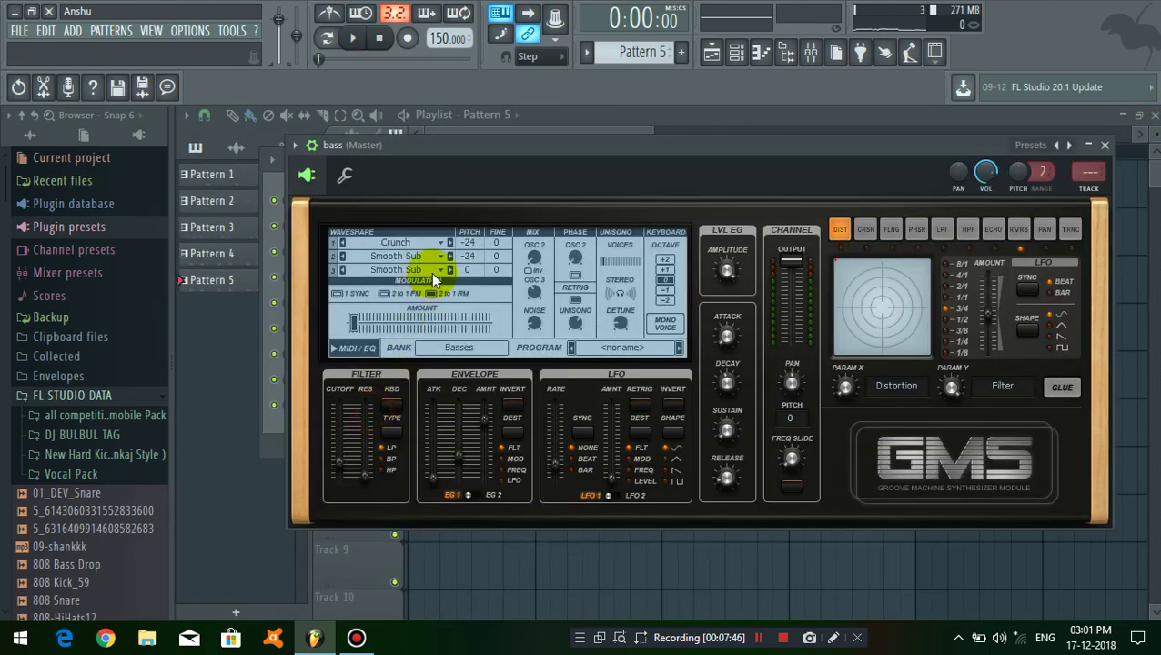
{"action": "key", "text": "F9"}
Add Fruity Parametric EQ 2 to slot 1 of the bass mixer track and lower bands 1 and 2 to -18 dB
{"action": "left_click", "coordinate": [978, 197]}
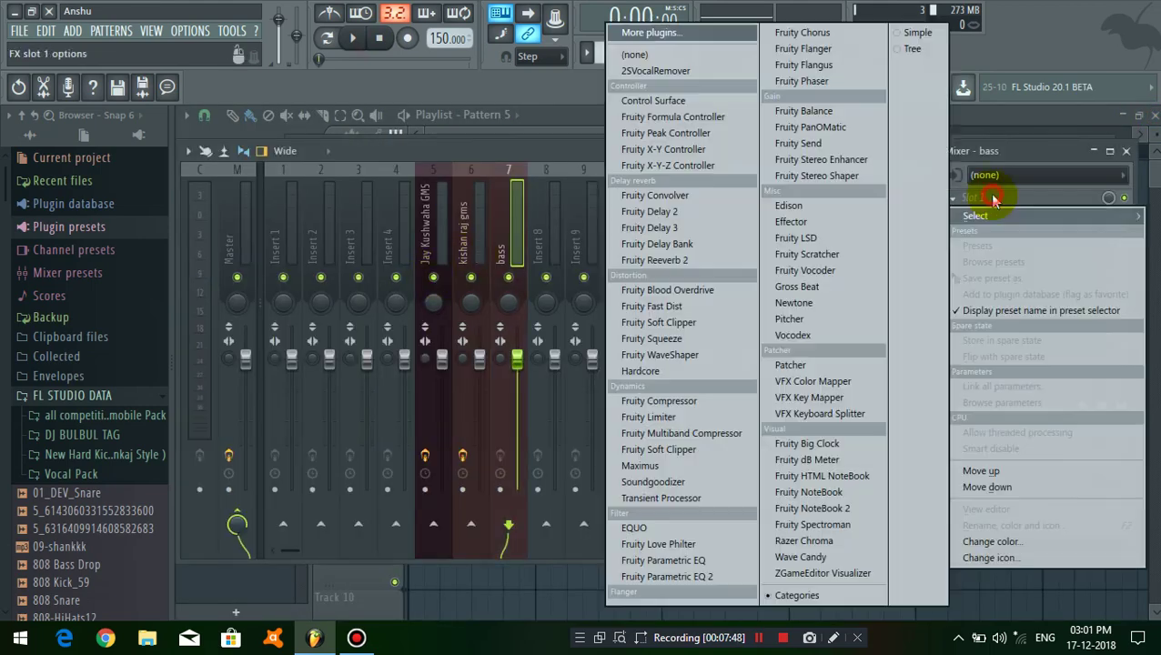
{"action": "left_click", "coordinate": [711, 573]}
{"action": "left_click", "coordinate": [263, 333]}
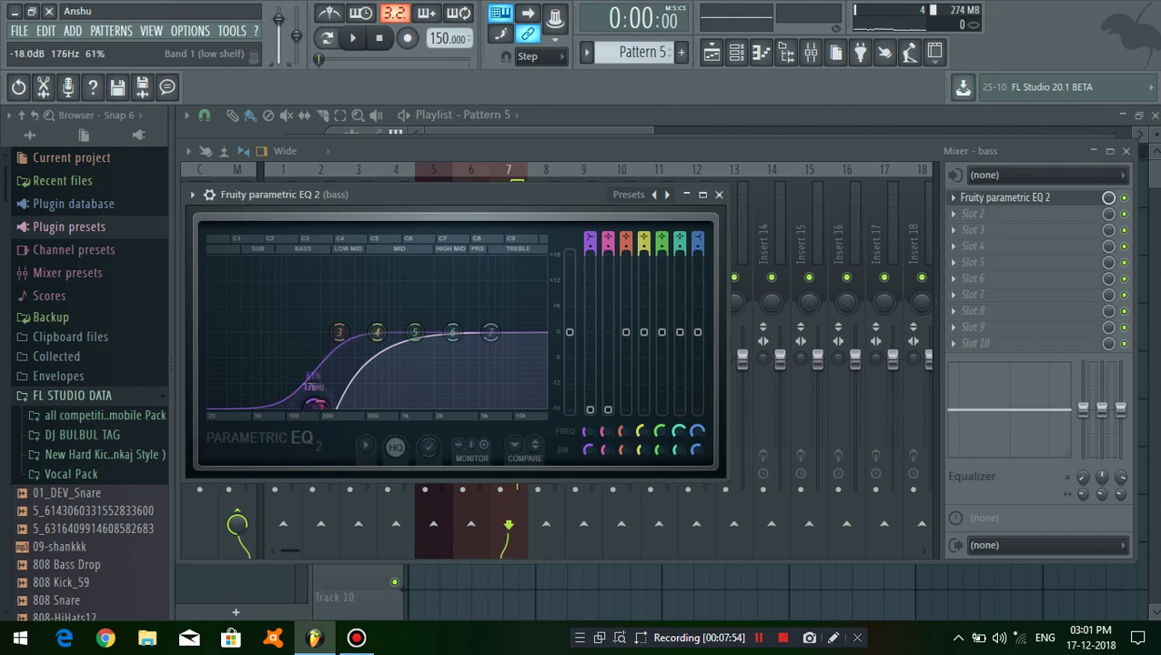
Add Fruity Parametric EQ to slot 3 of the bass mixer track and pull its 90 Hz band fully down
{"action": "left_click", "coordinate": [1011, 230]}
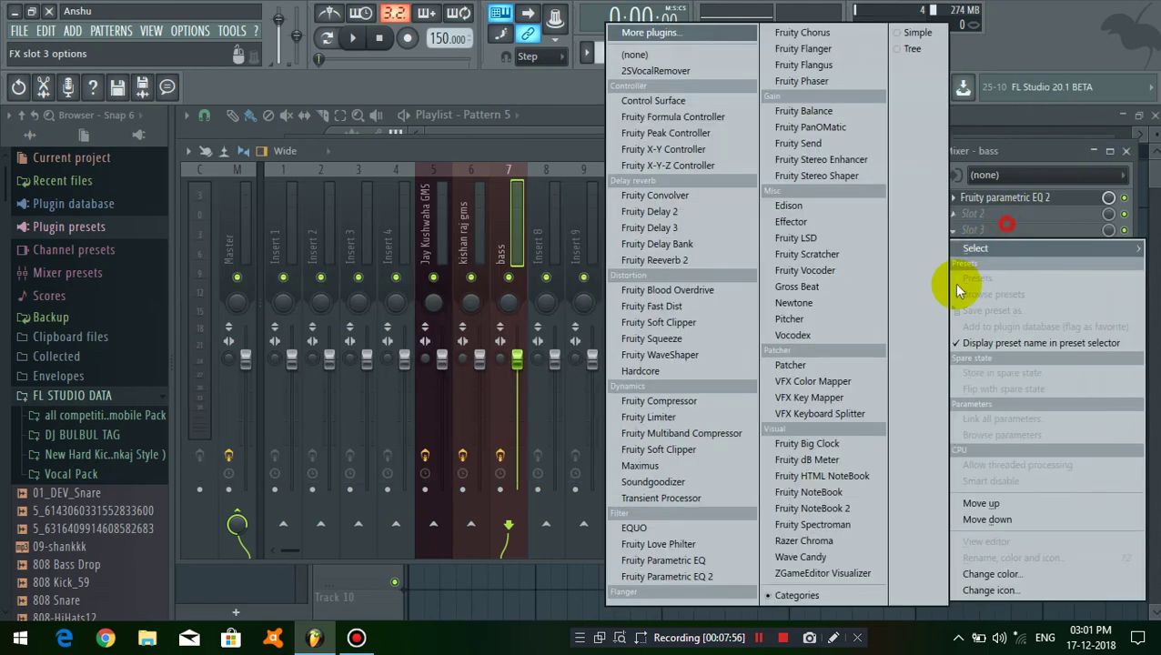
{"action": "left_click", "coordinate": [735, 562]}
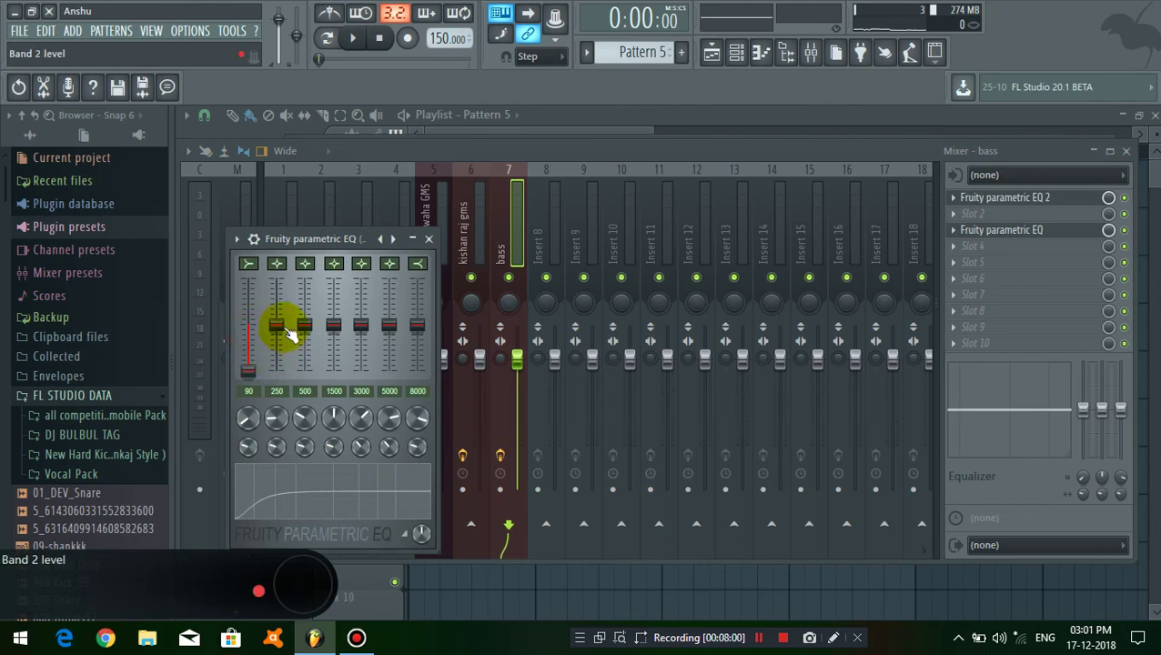
{"action": "left_click", "coordinate": [713, 584]}
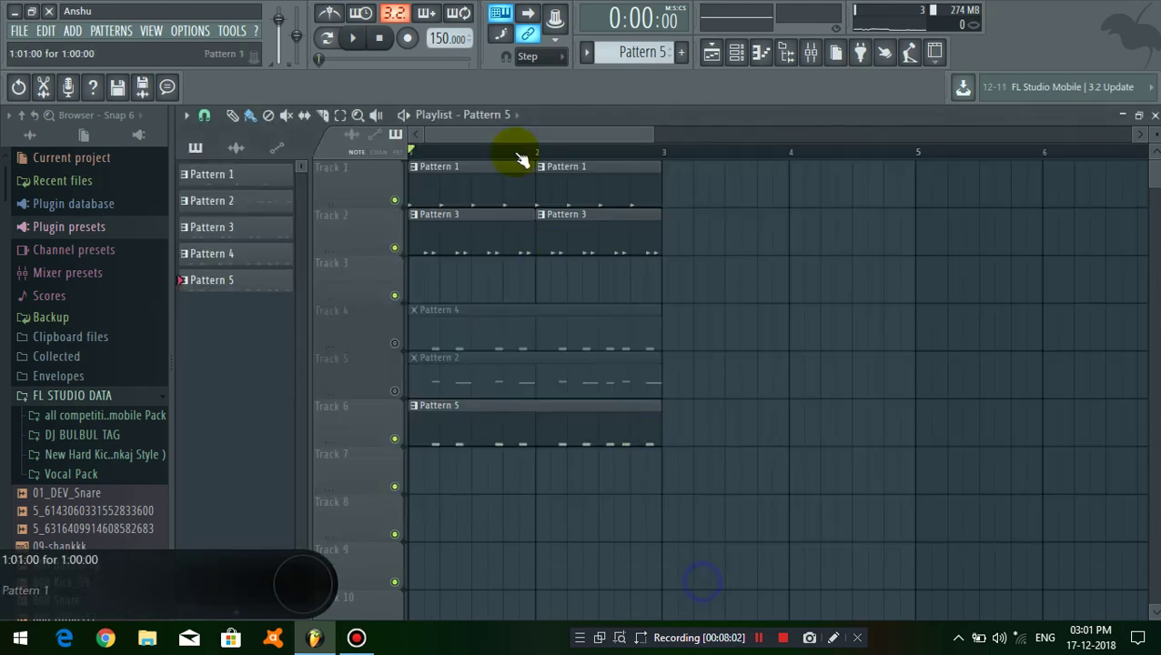
Play the arrangement, check the bass notes of Pattern 5, and lower the bass channel's volume to 50%
{"action": "scroll", "coordinate": [459, 167], "scroll_direction": "down", "scroll_amount": 2}
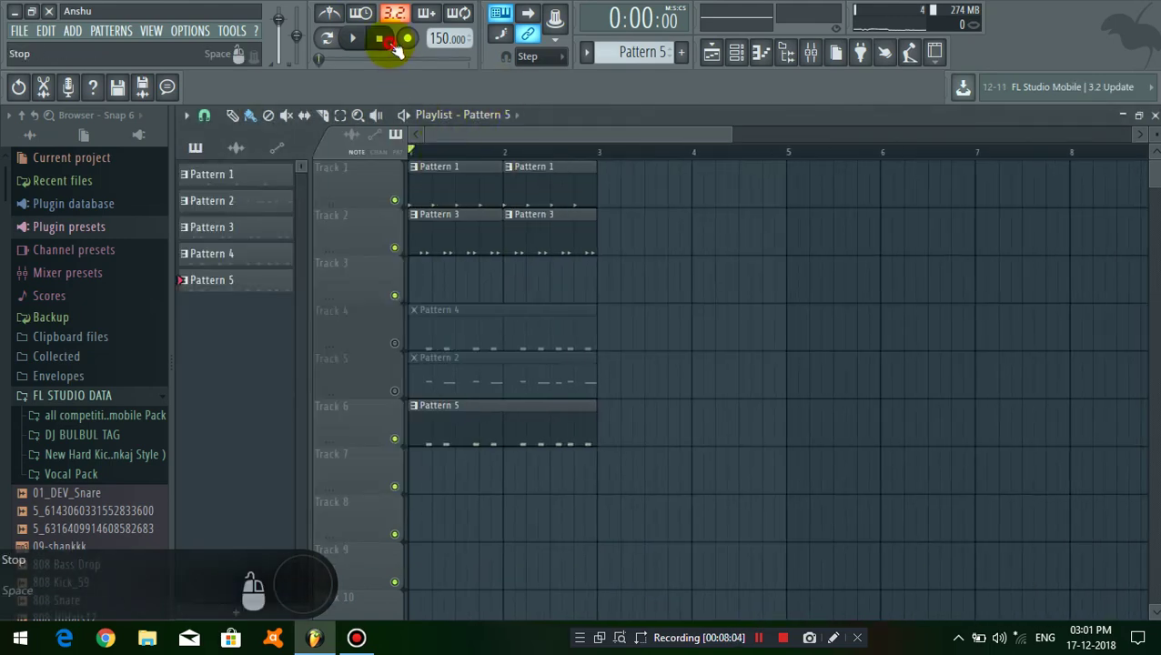
{"action": "left_click", "coordinate": [353, 38]}
{"action": "double_click", "coordinate": [516, 438]}
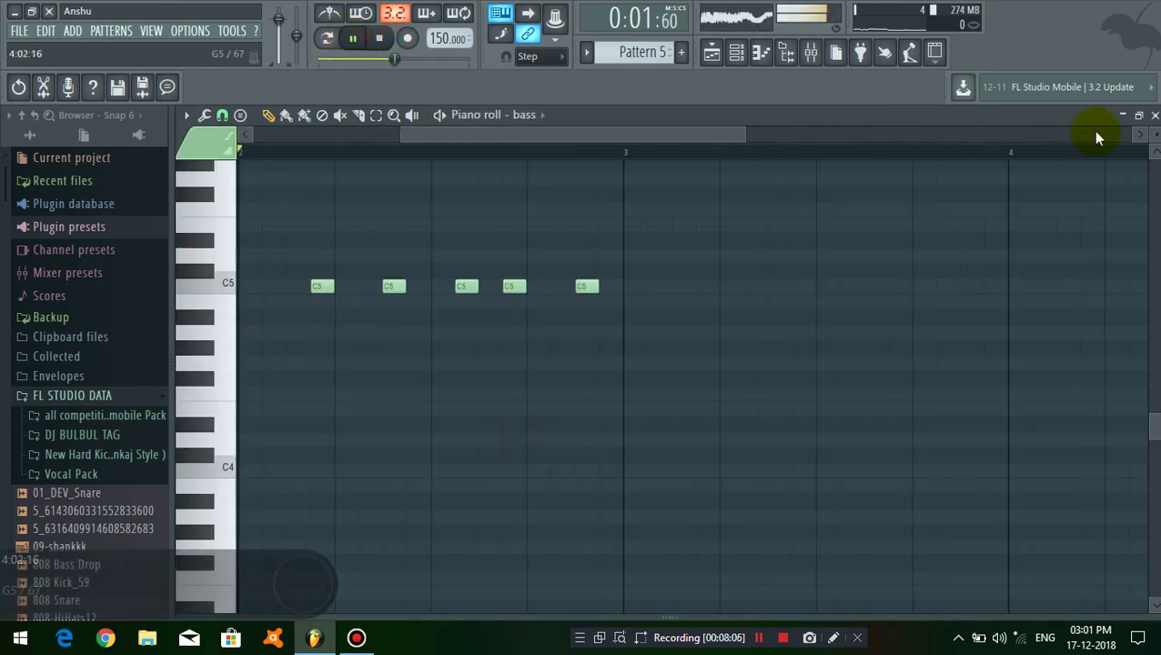
{"action": "left_click", "coordinate": [1154, 115]}
{"action": "key", "text": "F6"}
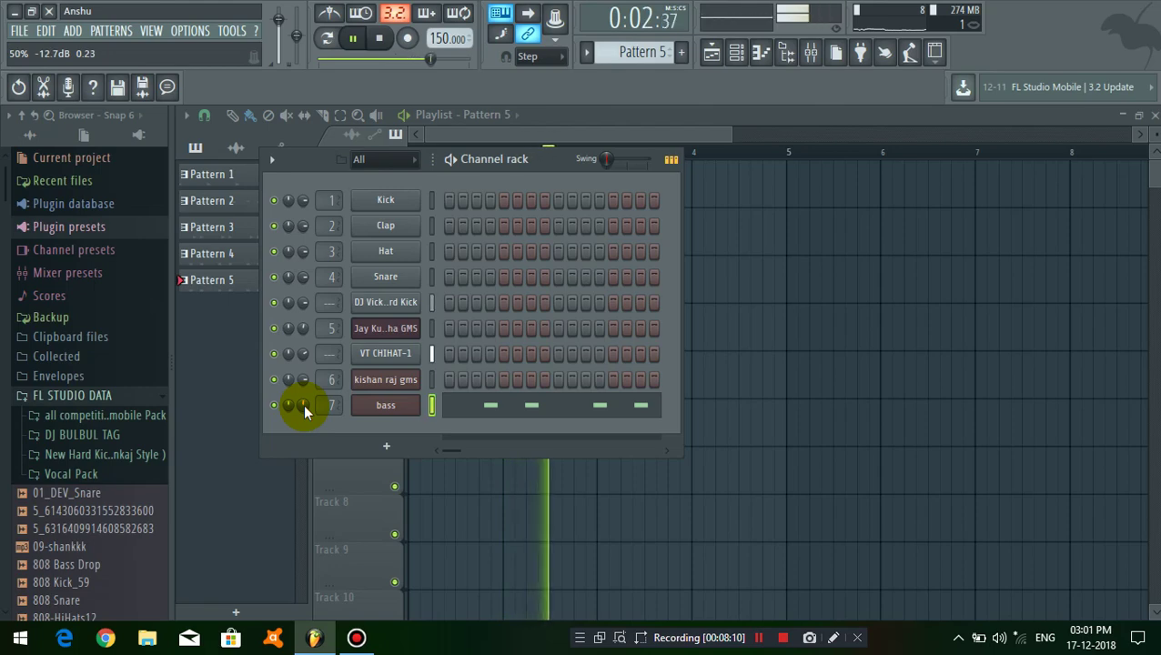
{"action": "left_click", "coordinate": [546, 526]}
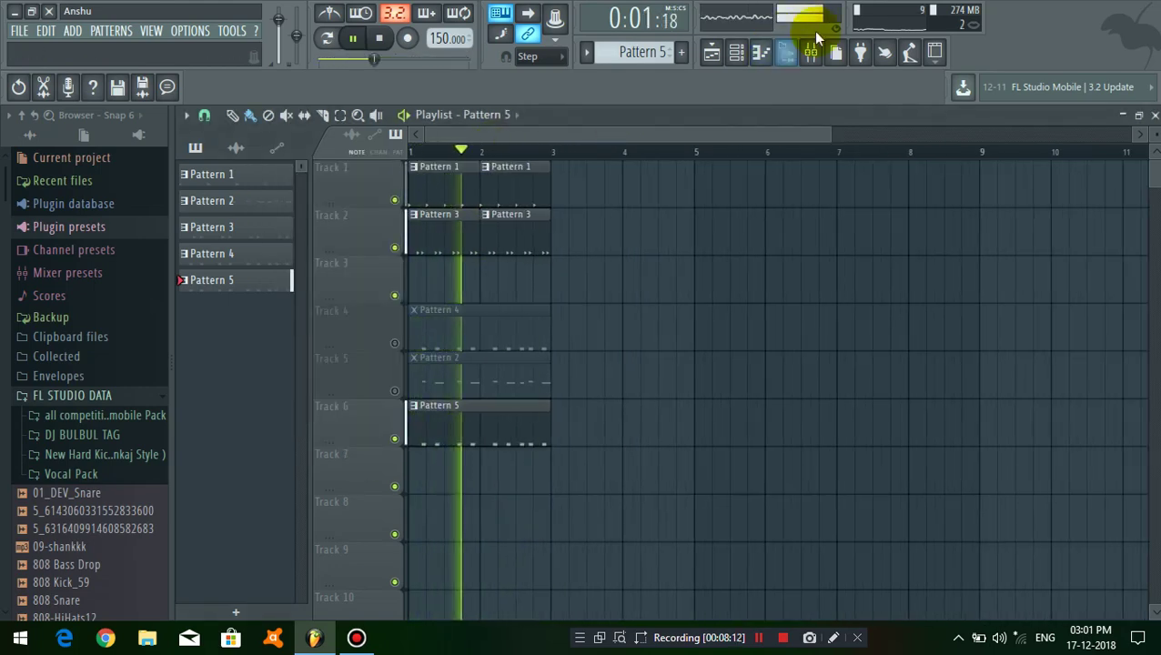
Cut the bass mixer track's 90 Hz low shelf to -18 dB, then listen to the arrangement and stop playback
{"action": "key", "text": "F9"}
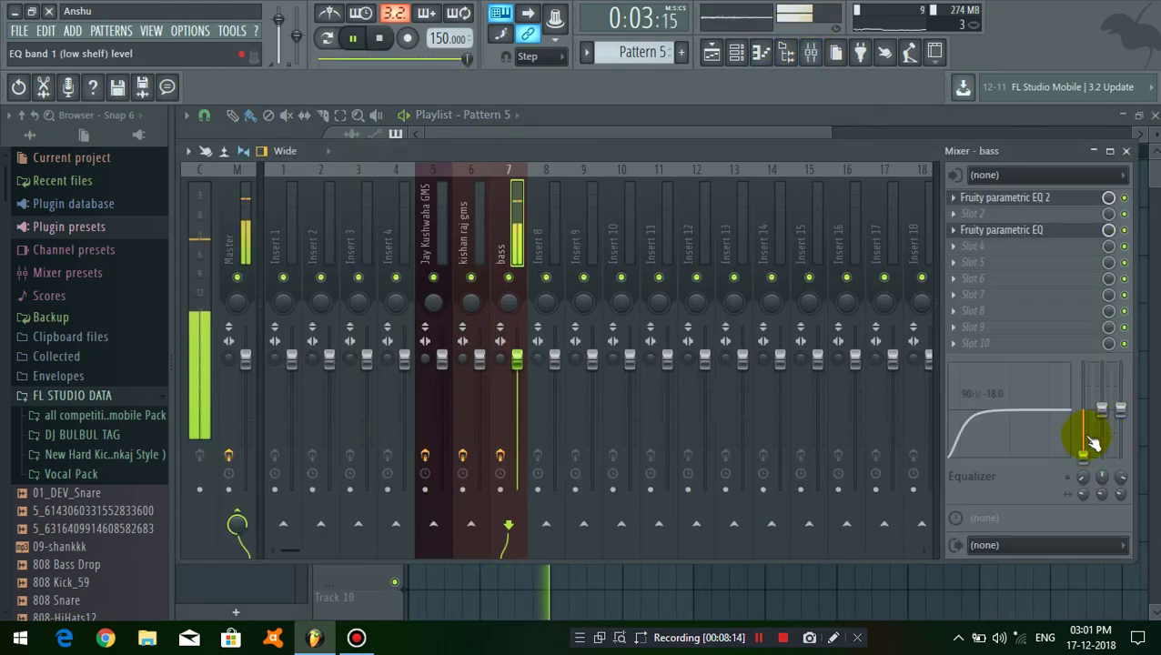
{"action": "left_click", "coordinate": [1127, 151]}
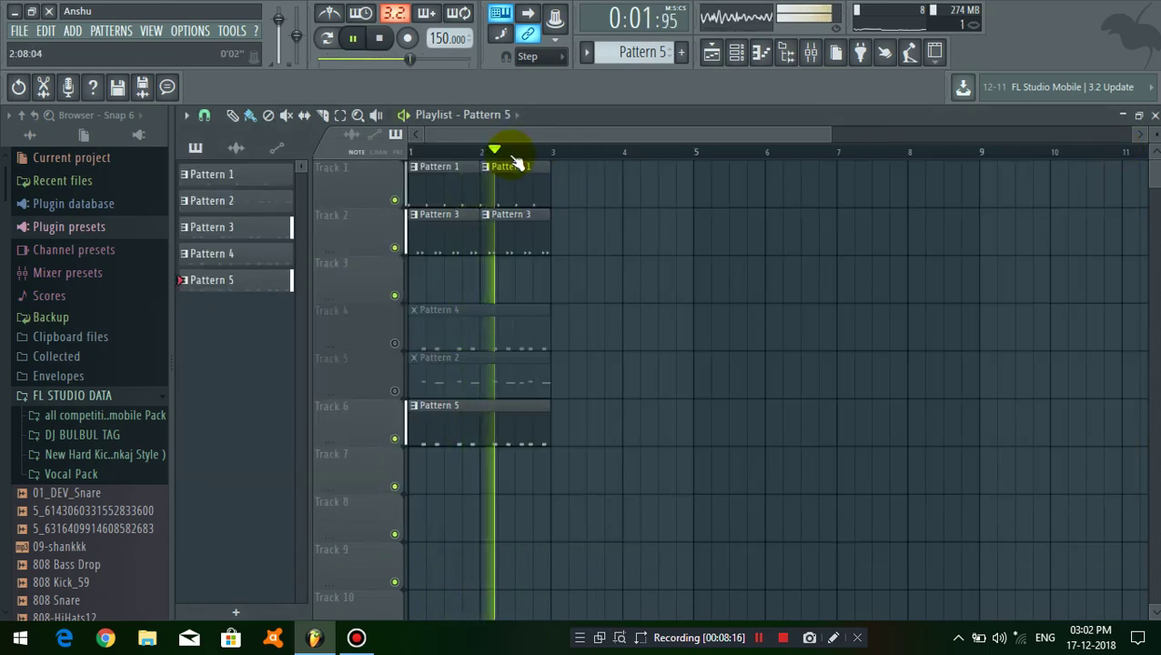
{"action": "scroll", "coordinate": [514, 152], "scroll_direction": "up", "scroll_amount": 6}
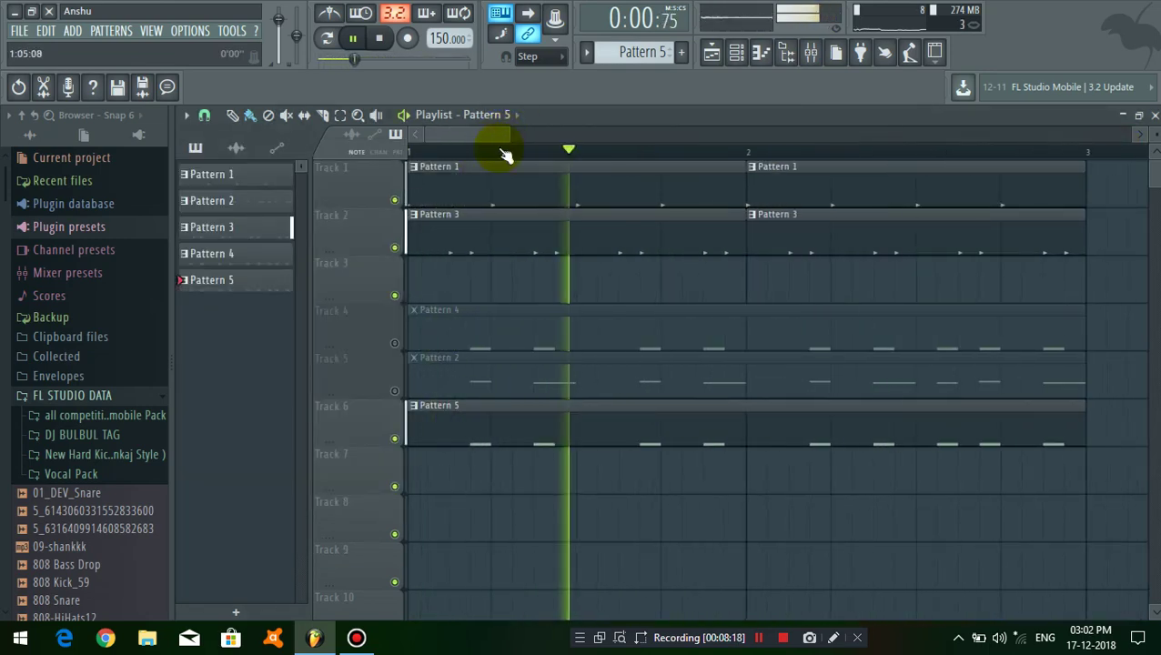
{"action": "scroll", "coordinate": [506, 156], "scroll_direction": "down", "scroll_amount": 2}
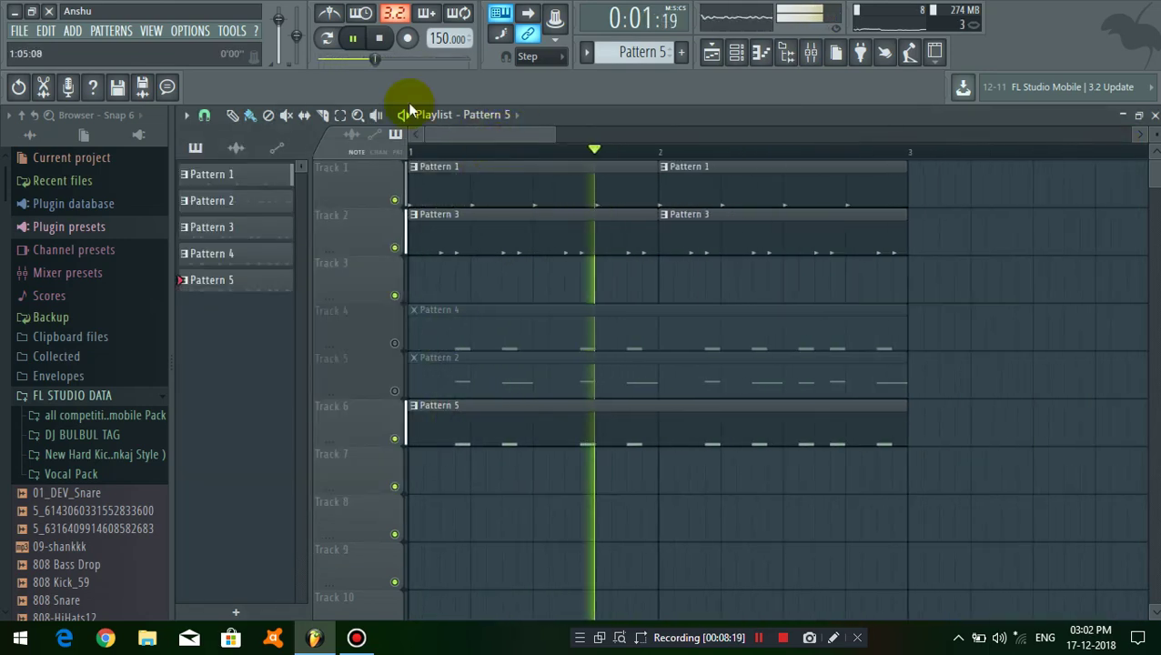
{"action": "left_click", "coordinate": [391, 44]}
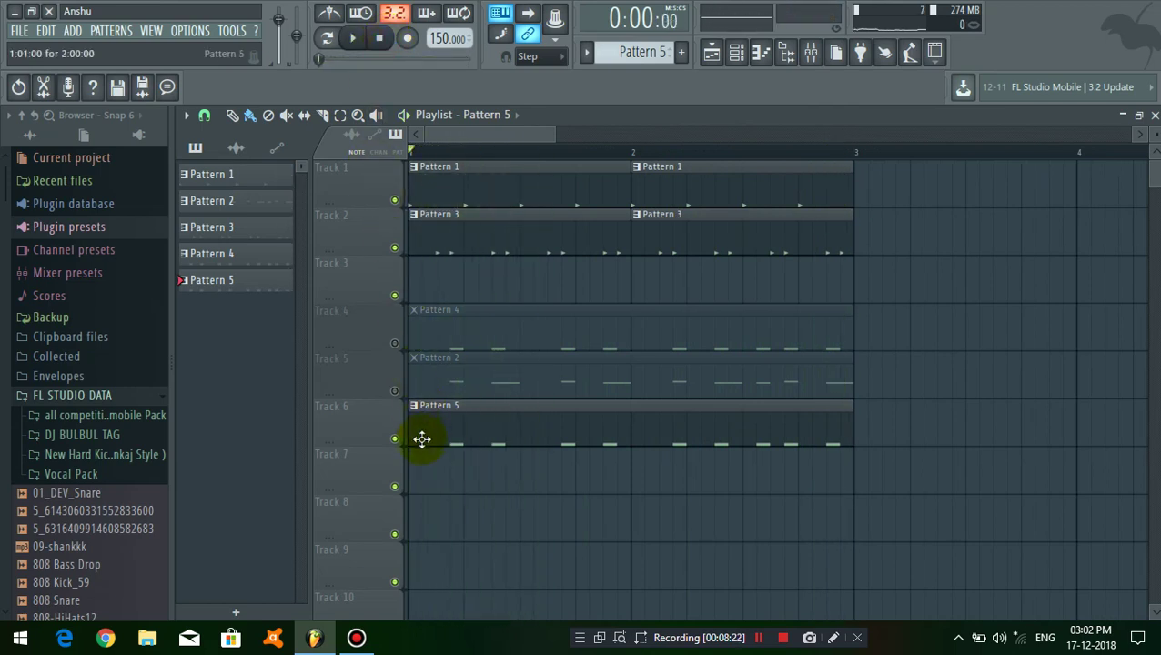
Solo Track 5, unmute Tracks 1 and 2, and play the synth of Pattern 2 over the kick and hi-hats
{"action": "left_click", "coordinate": [395, 392]}
{"action": "right_click", "coordinate": [395, 391]}
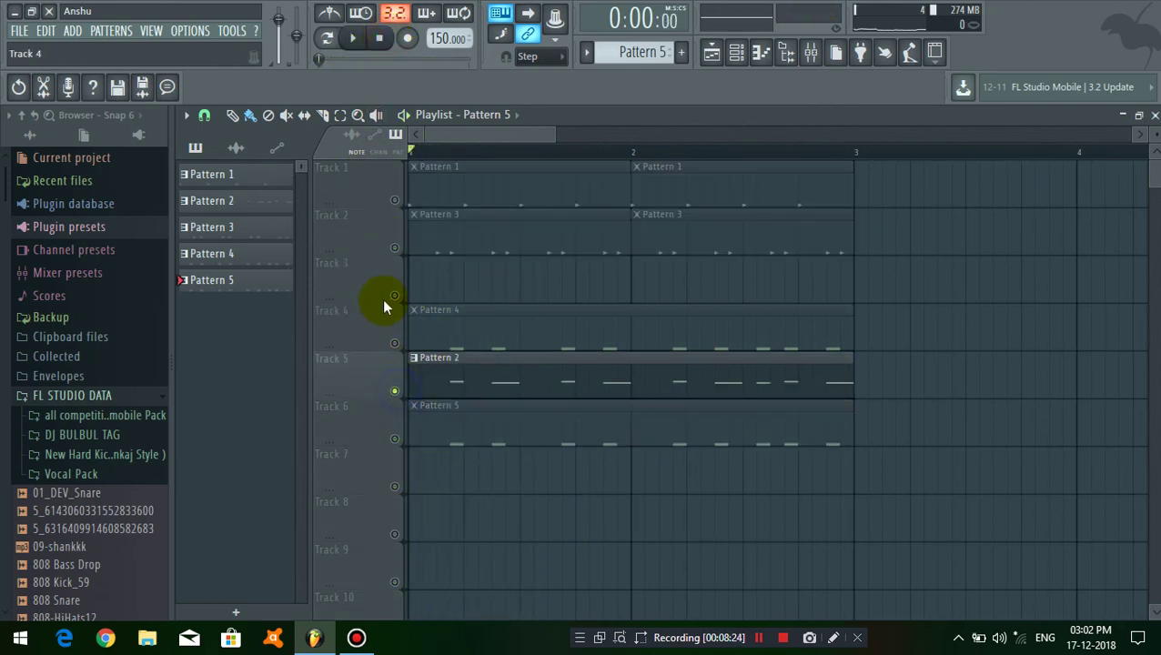
{"action": "left_click", "coordinate": [395, 199]}
{"action": "left_click", "coordinate": [394, 248]}
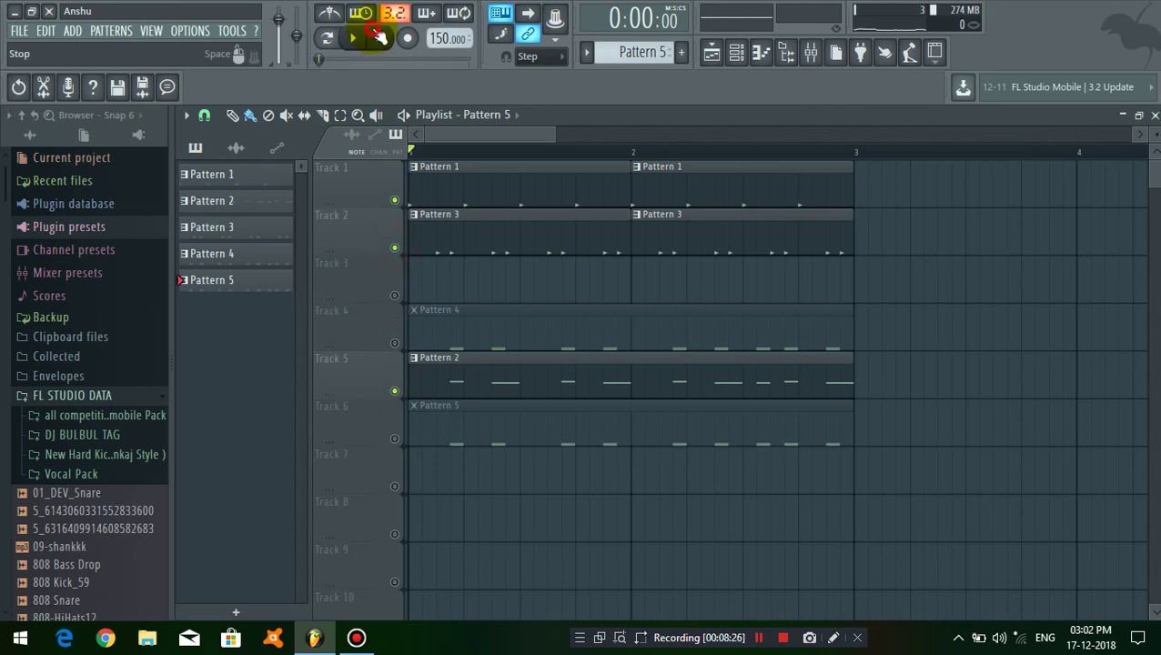
{"action": "key", "text": "space"}
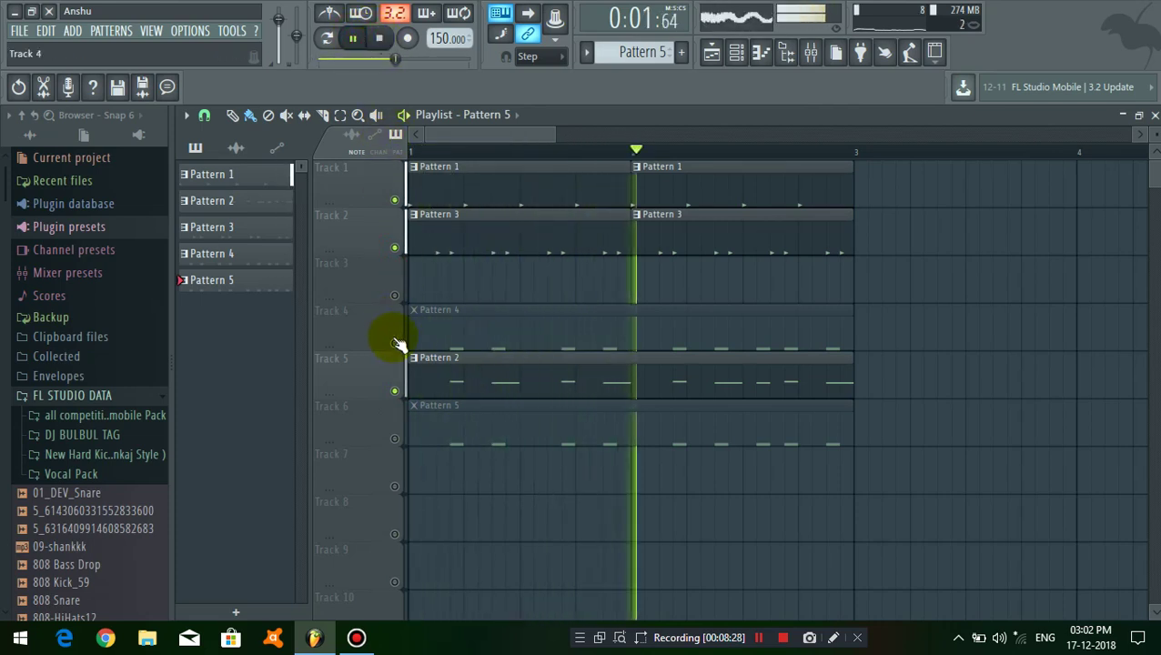
During playback, swap the audible synth from Track 5 to Track 4 and back to compare them
{"action": "left_click", "coordinate": [401, 389]}
{"action": "left_click", "coordinate": [394, 345]}
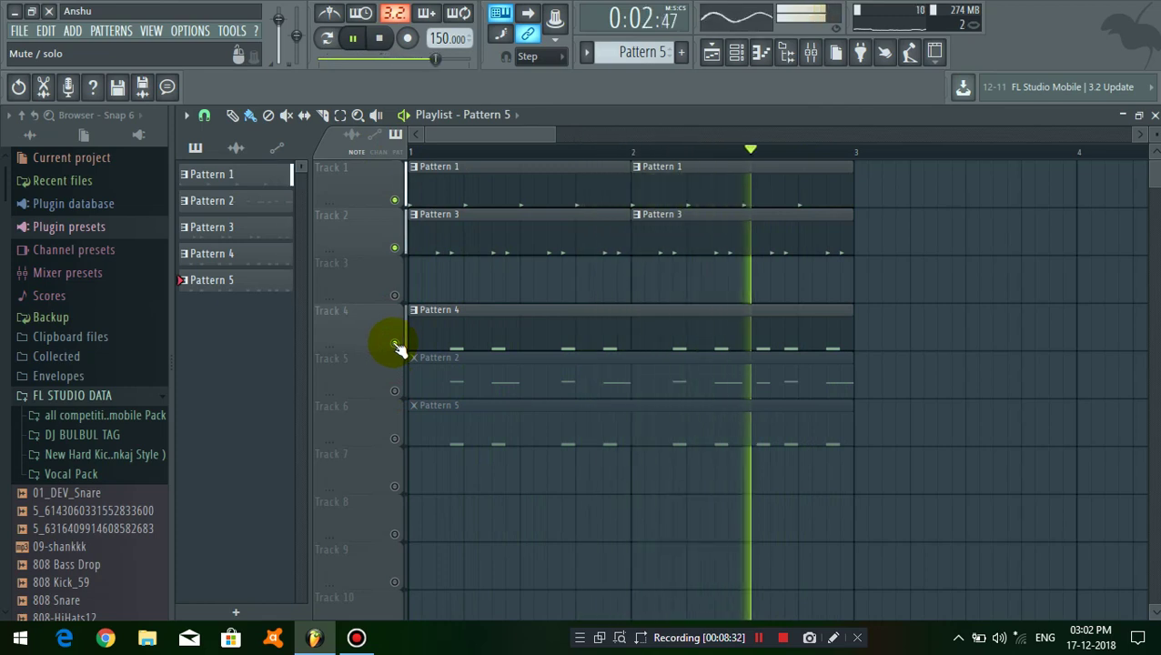
{"action": "left_click", "coordinate": [396, 345]}
{"action": "left_click", "coordinate": [398, 392]}
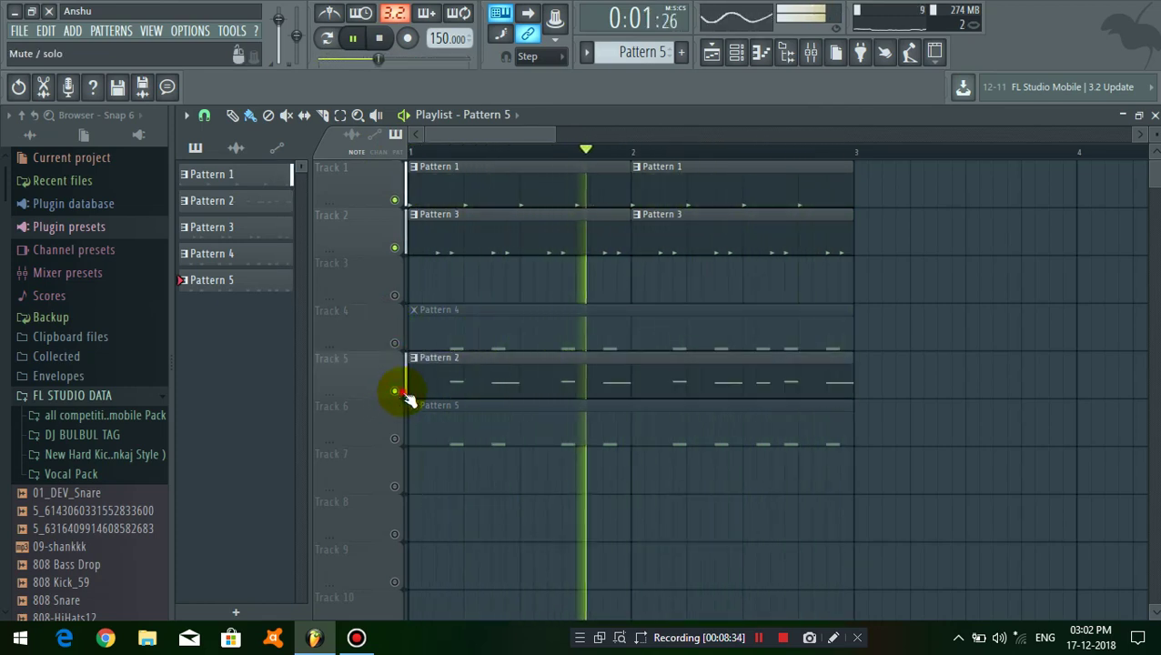
Mute Track 5, unmute Track 6 to hear the bass with the kick and hi-hats, and stop playback
{"action": "left_click", "coordinate": [401, 393]}
{"action": "left_click", "coordinate": [397, 439]}
{"action": "scroll", "coordinate": [603, 150], "scroll_direction": "down", "scroll_amount": 2}
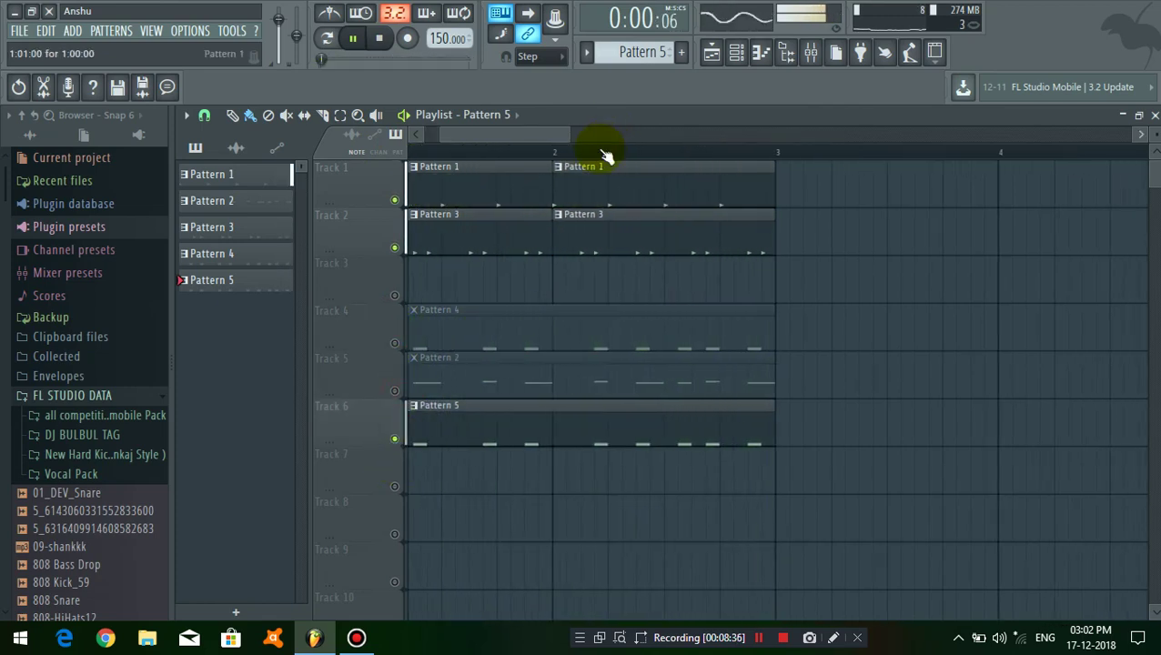
{"action": "scroll", "coordinate": [602, 155], "scroll_direction": "down", "scroll_amount": 5}
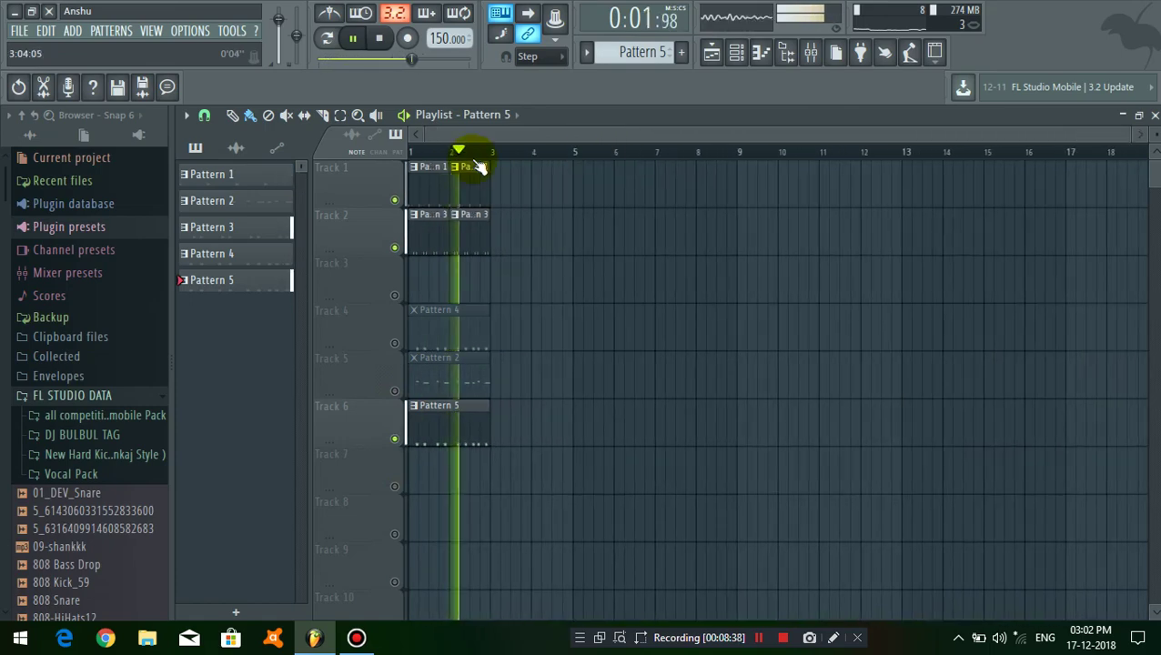
{"action": "scroll", "coordinate": [479, 150], "scroll_direction": "up", "scroll_amount": 6}
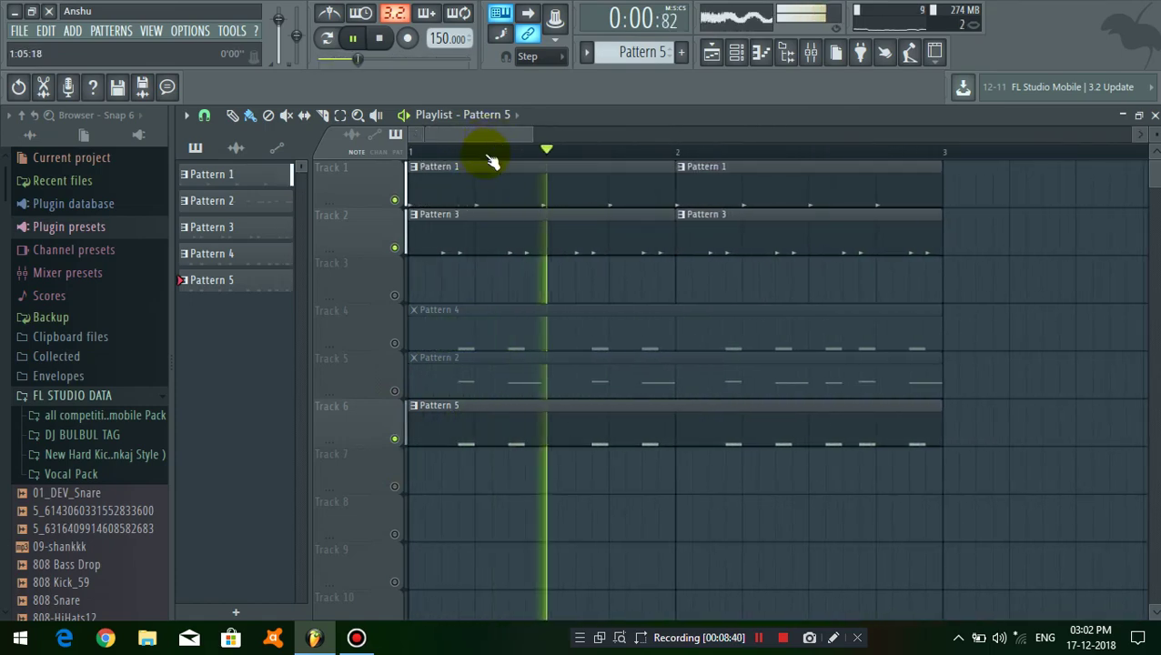
{"action": "scroll", "coordinate": [491, 160], "scroll_direction": "down", "scroll_amount": 3}
{"action": "left_click", "coordinate": [379, 37]}
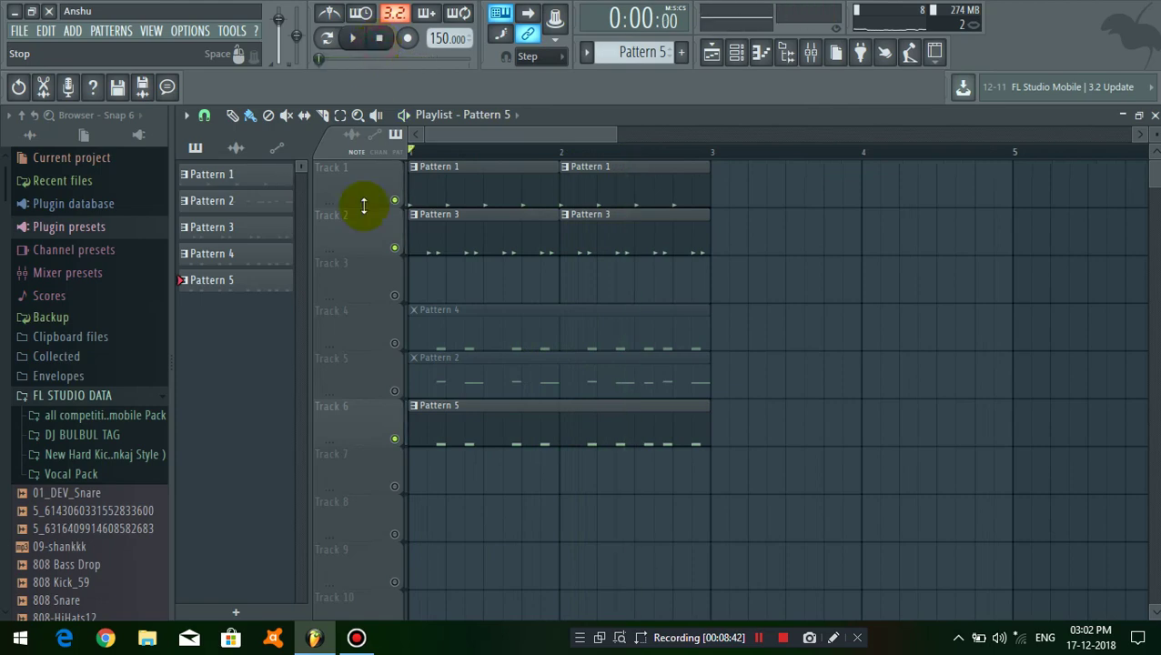
Unmute all playlist tracks so the kick, hi-hats, both synths and the bass are active together
{"action": "right_click", "coordinate": [394, 392]}
{"action": "right_click", "coordinate": [394, 392]}
{"action": "scroll", "coordinate": [476, 156], "scroll_direction": "down", "scroll_amount": 4}
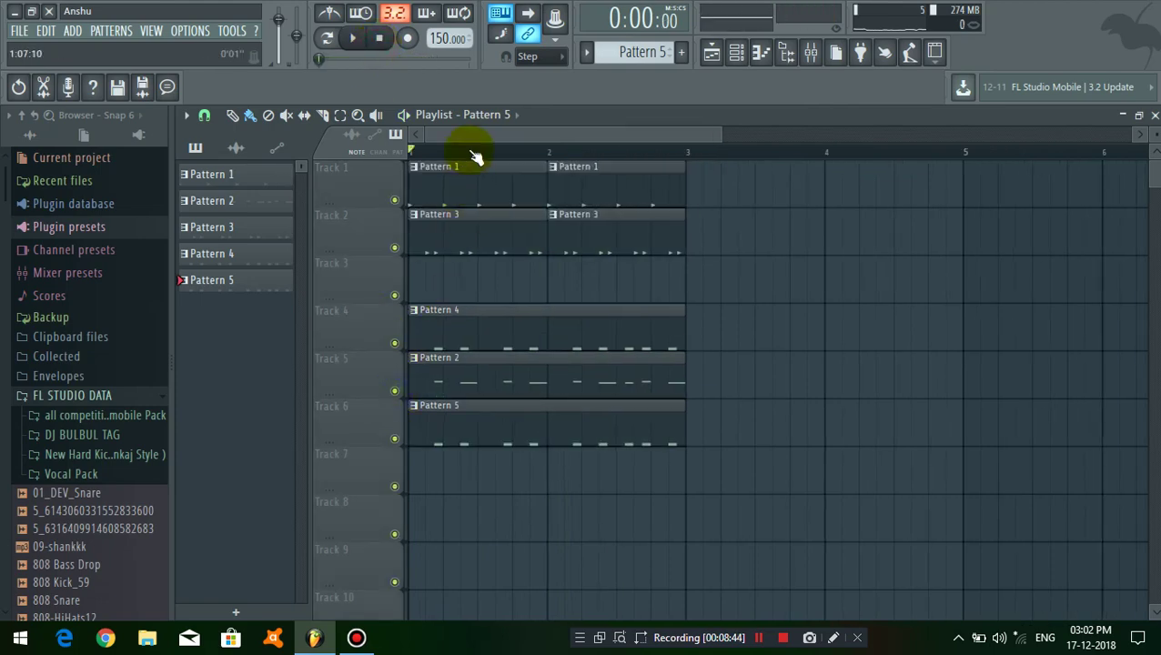
{"action": "scroll", "coordinate": [468, 153], "scroll_direction": "up", "scroll_amount": 6}
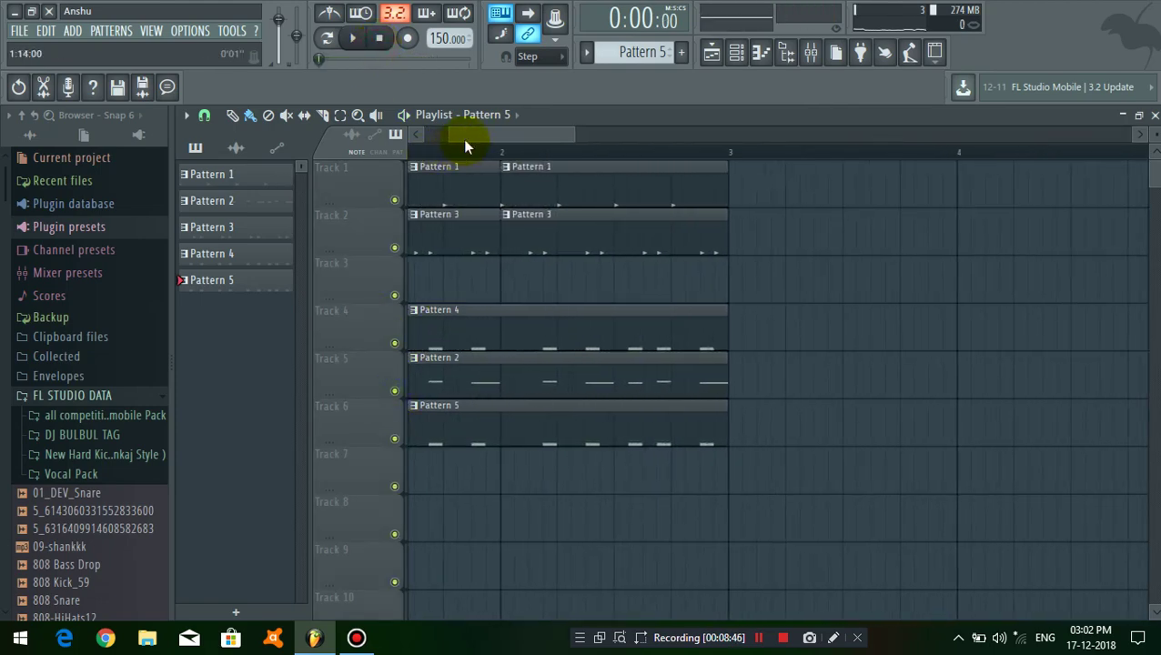
Open Pattern 1 in the channel rack and route its hard kick channel to mixer track 8
{"action": "scroll", "coordinate": [468, 156], "scroll_direction": "up", "scroll_amount": 2}
{"action": "scroll", "coordinate": [469, 156], "scroll_direction": "down", "scroll_amount": 5}
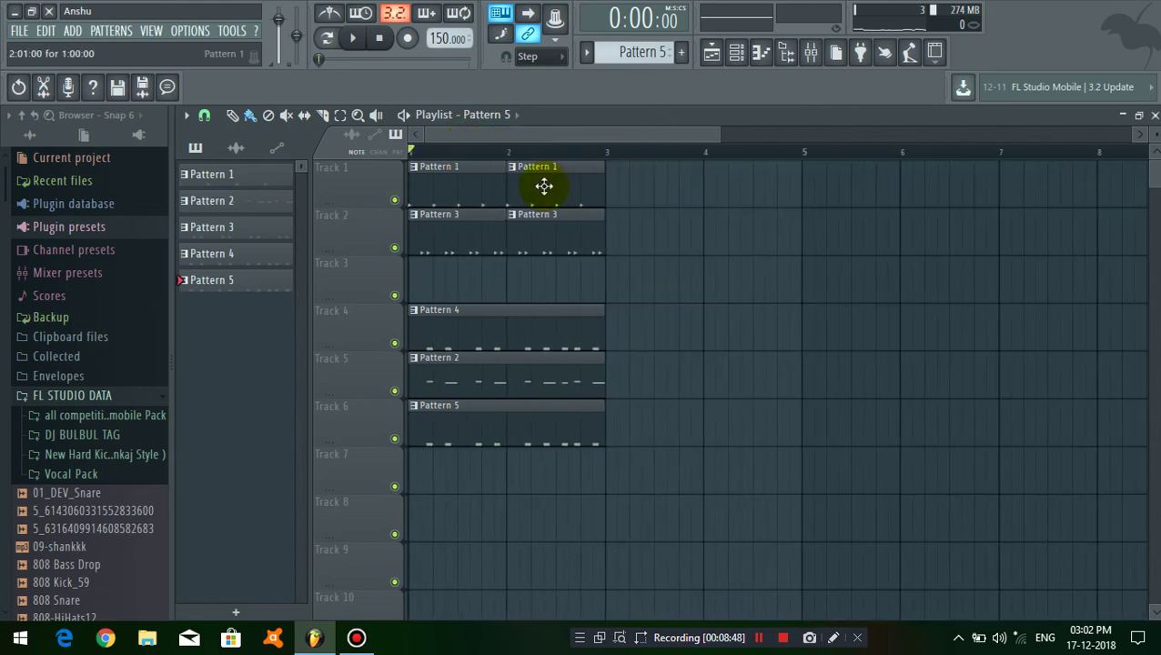
{"action": "double_click", "coordinate": [543, 182]}
{"action": "left_click", "coordinate": [1154, 115]}
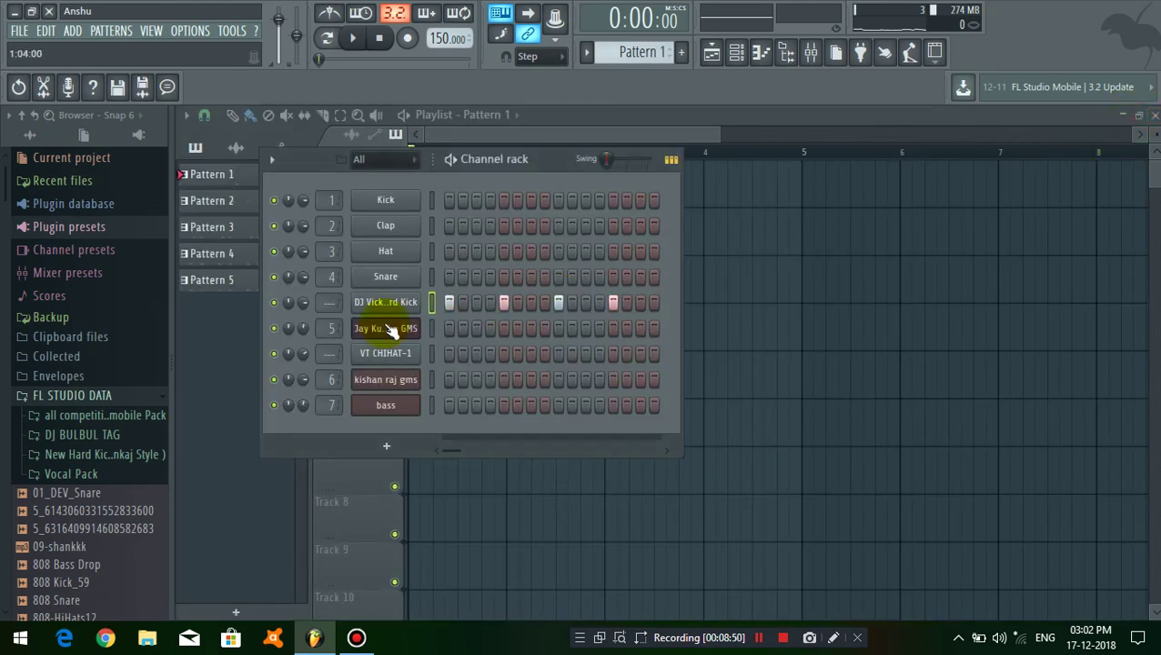
{"action": "left_click", "coordinate": [404, 303]}
{"action": "key", "text": "ctrl+l"}
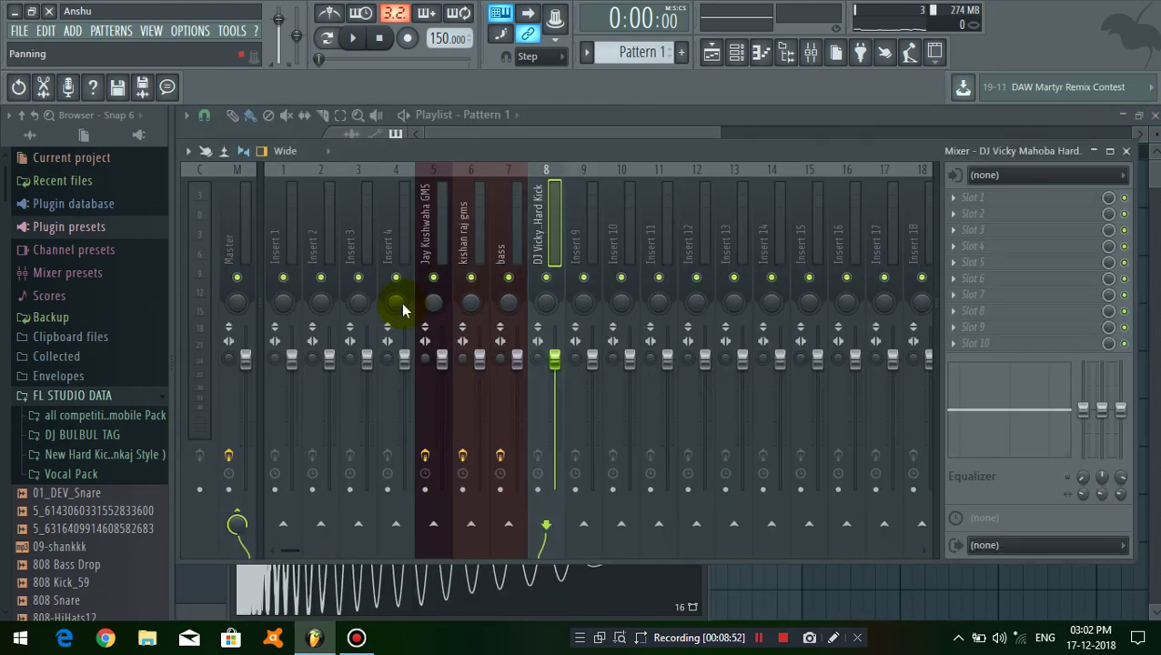
Add Fruity Blood Overdrive to the hard kick's first effect slot and set PreAmp to about 0.311
{"action": "left_click", "coordinate": [992, 200]}
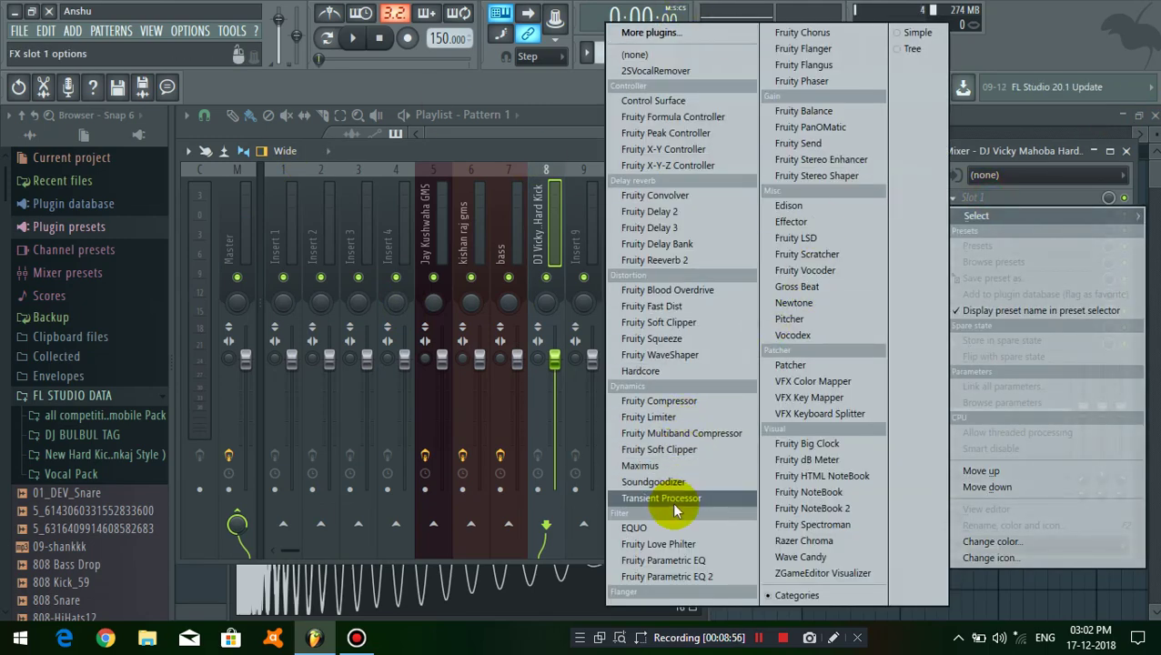
{"action": "left_click", "coordinate": [685, 291]}
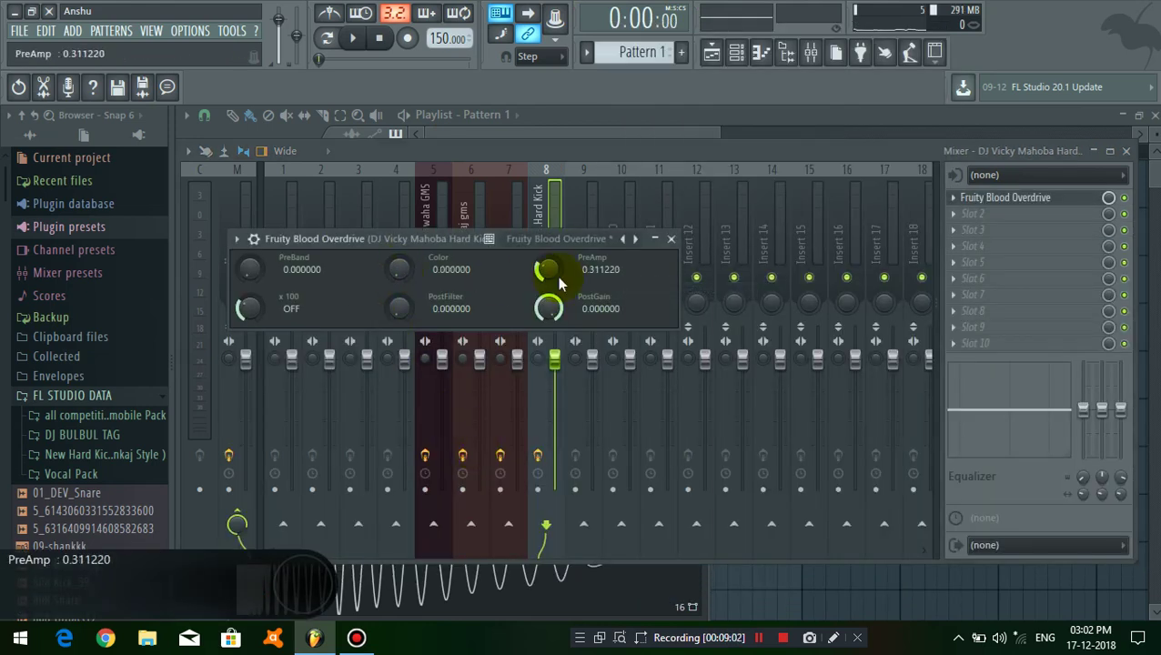
{"action": "left_click", "coordinate": [909, 579]}
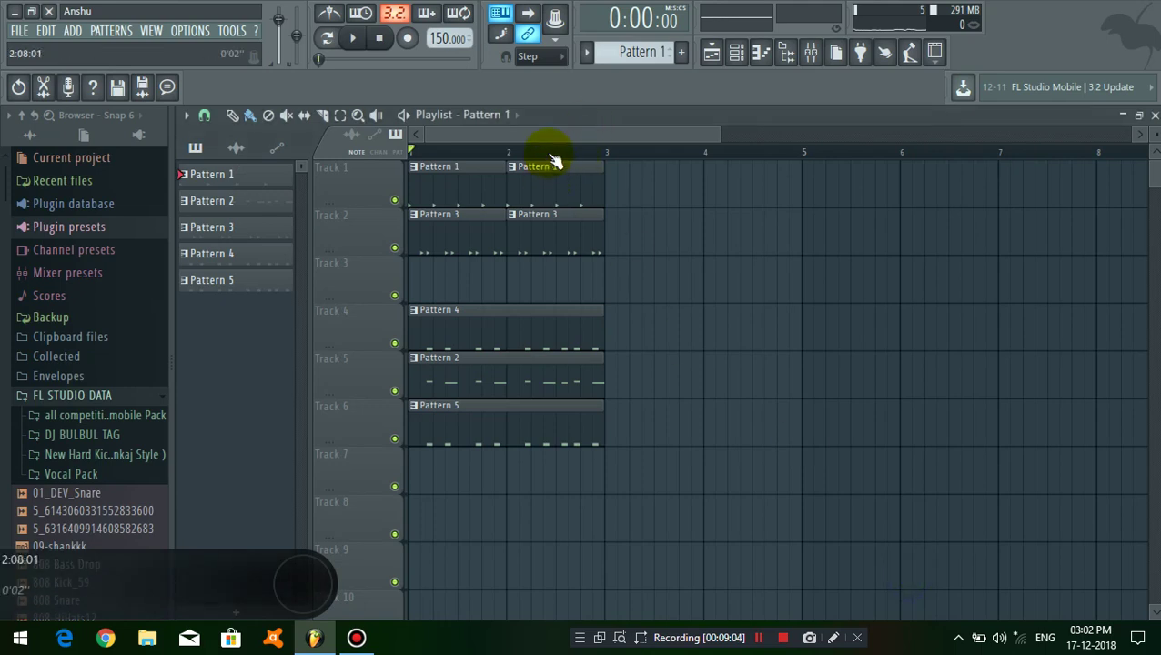
Play the full arrangement and check the hard kick's level and Fruity Blood Overdrive settings in the mixer
{"action": "scroll", "coordinate": [555, 162], "scroll_direction": "down", "scroll_amount": 1}
{"action": "left_click", "coordinate": [355, 38]}
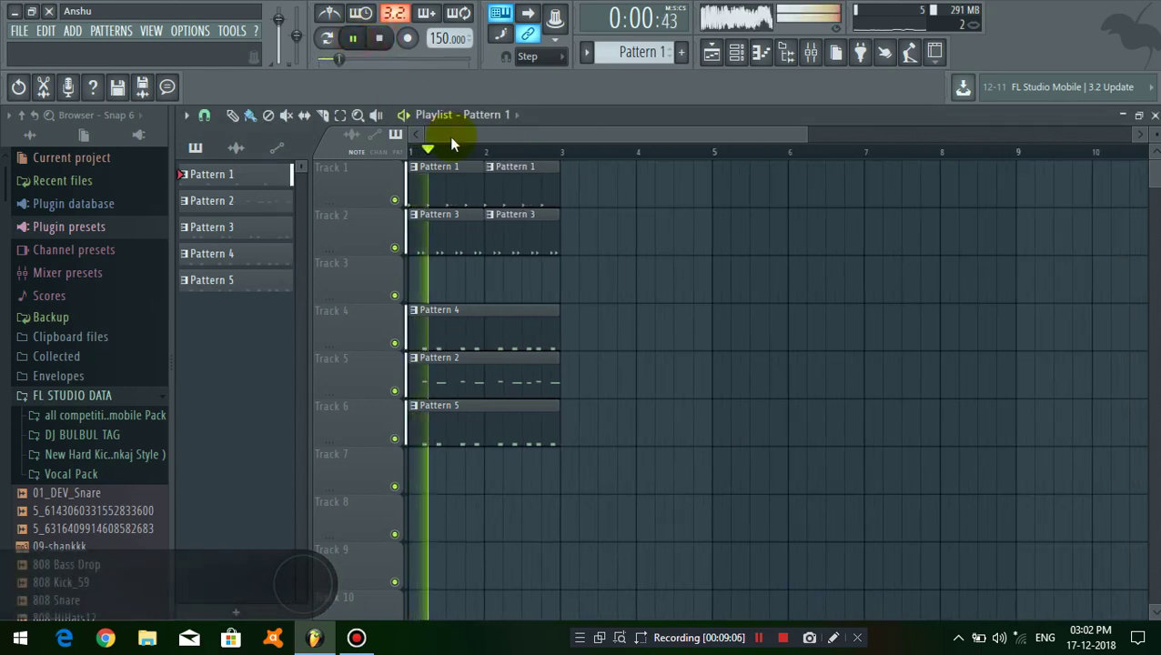
{"action": "scroll", "coordinate": [491, 141], "scroll_direction": "up", "scroll_amount": 1}
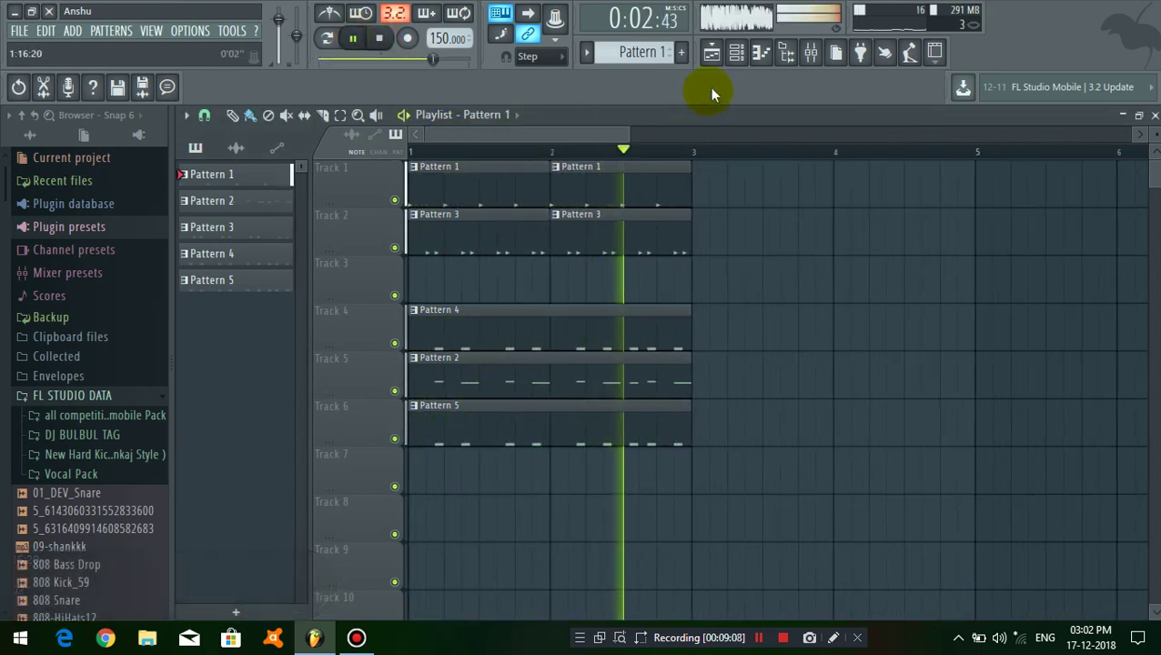
{"action": "left_click", "coordinate": [810, 52]}
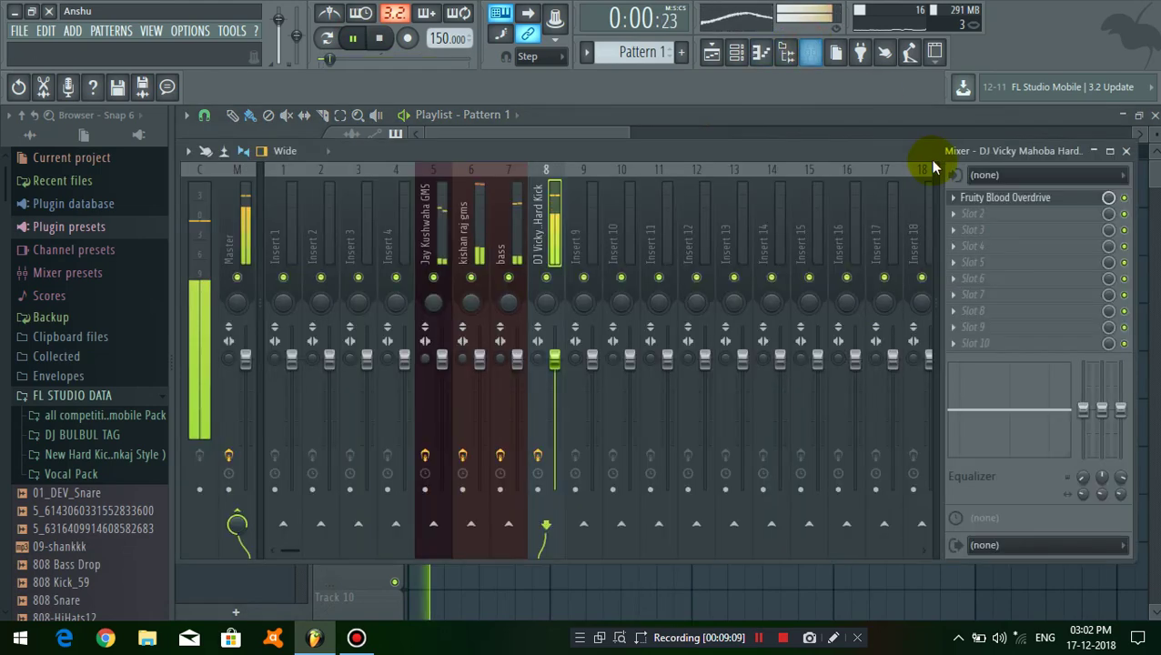
{"action": "left_click", "coordinate": [1028, 202]}
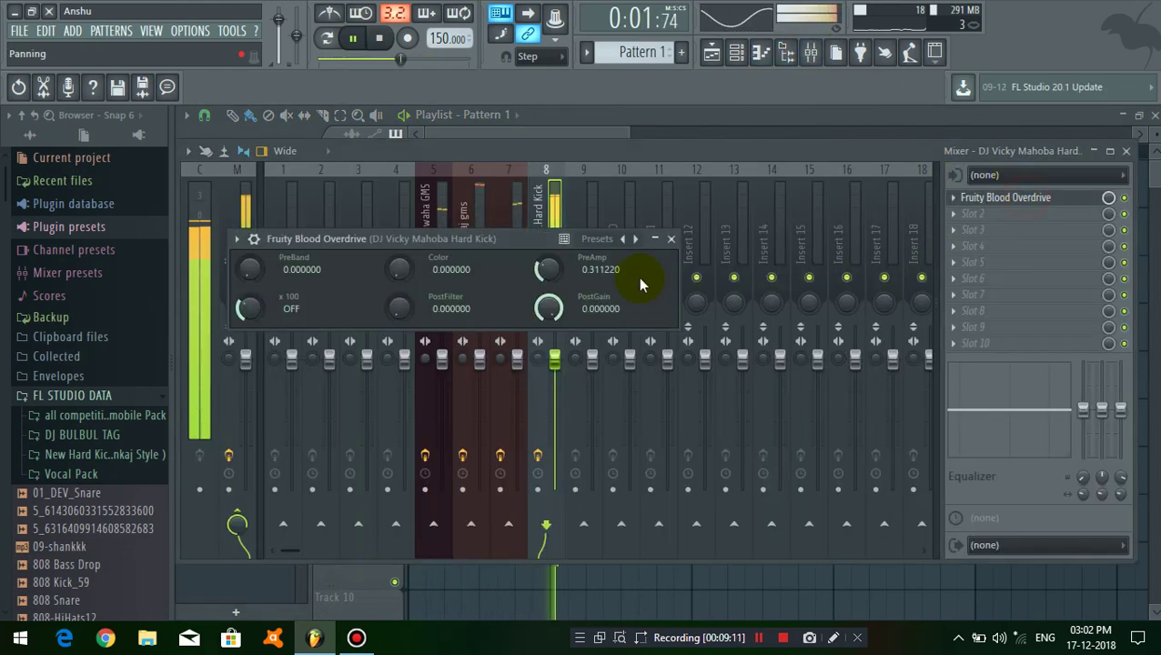
{"action": "left_click", "coordinate": [670, 238]}
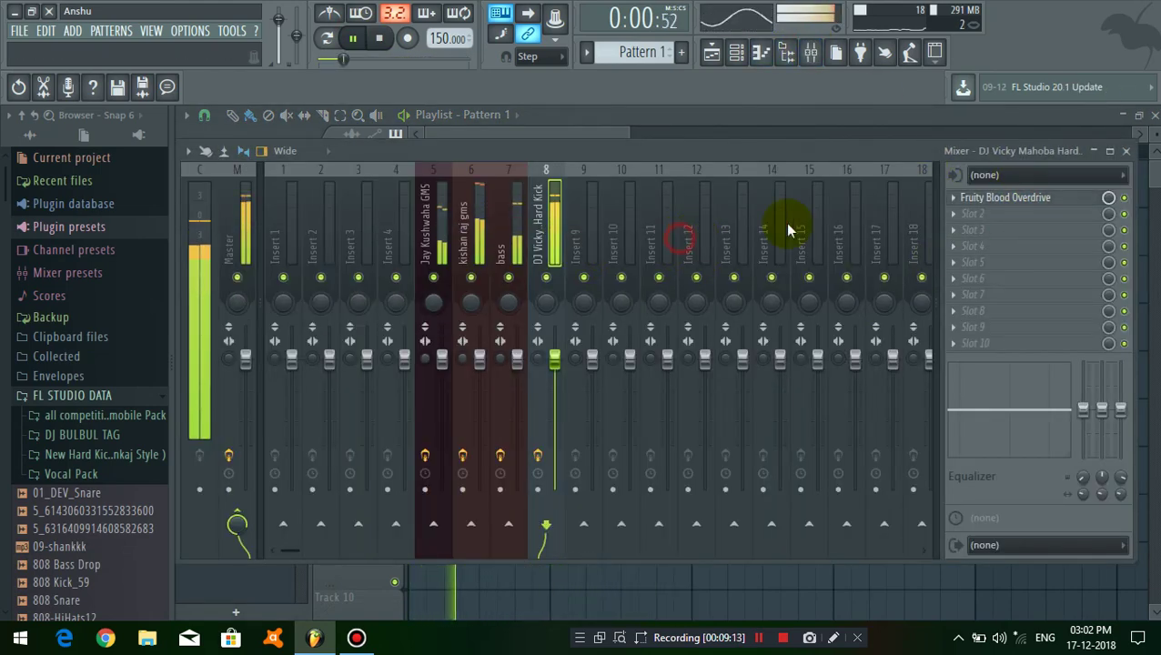
{"action": "left_click", "coordinate": [1128, 150]}
During playback, mute Tracks 4 and 6 so only Track 5's synth plays over the kick and hi-hats
{"action": "scroll", "coordinate": [535, 142], "scroll_direction": "up", "scroll_amount": 5}
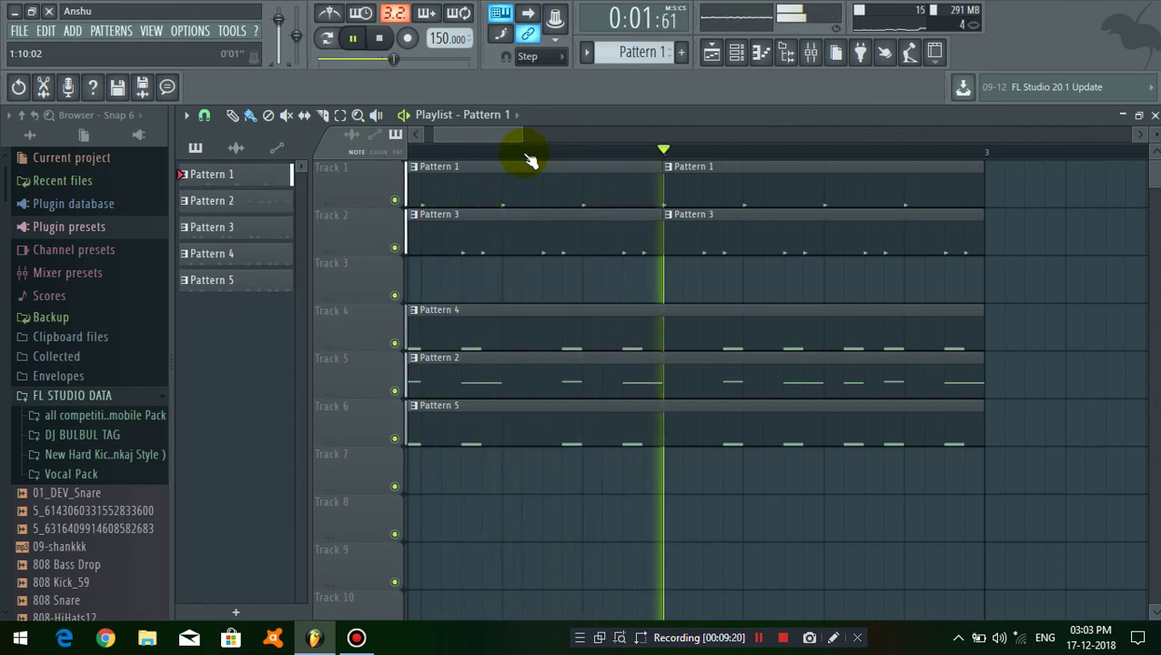
{"action": "left_click", "coordinate": [397, 344]}
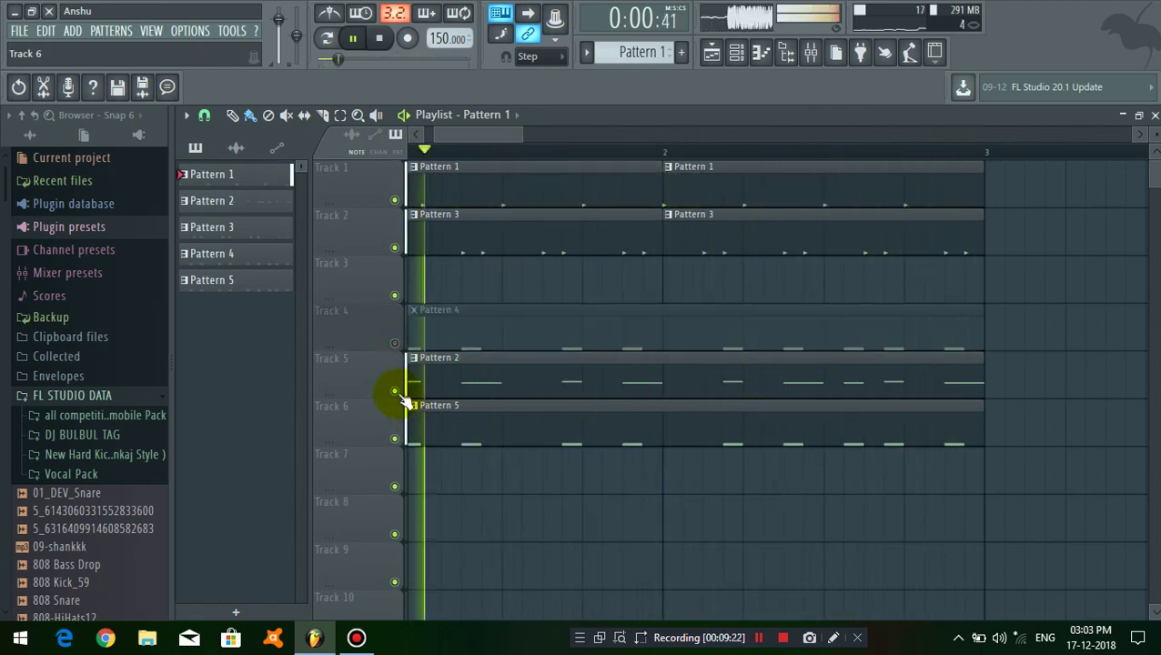
{"action": "left_click", "coordinate": [395, 392]}
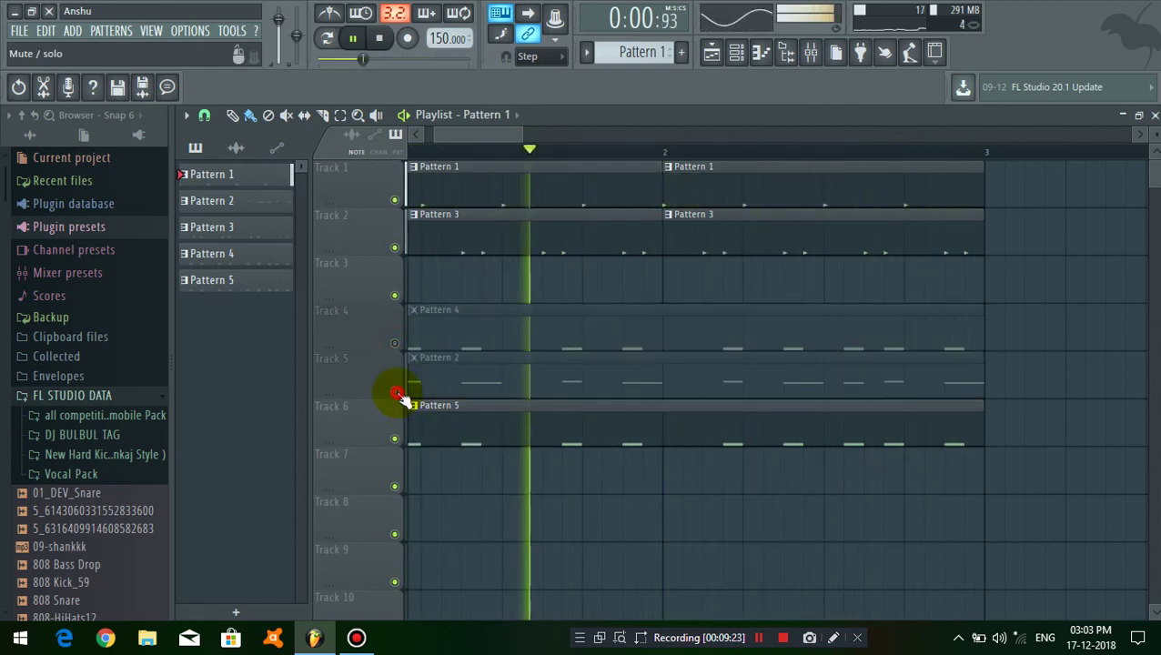
{"action": "left_click", "coordinate": [395, 439]}
{"action": "left_click", "coordinate": [395, 392]}
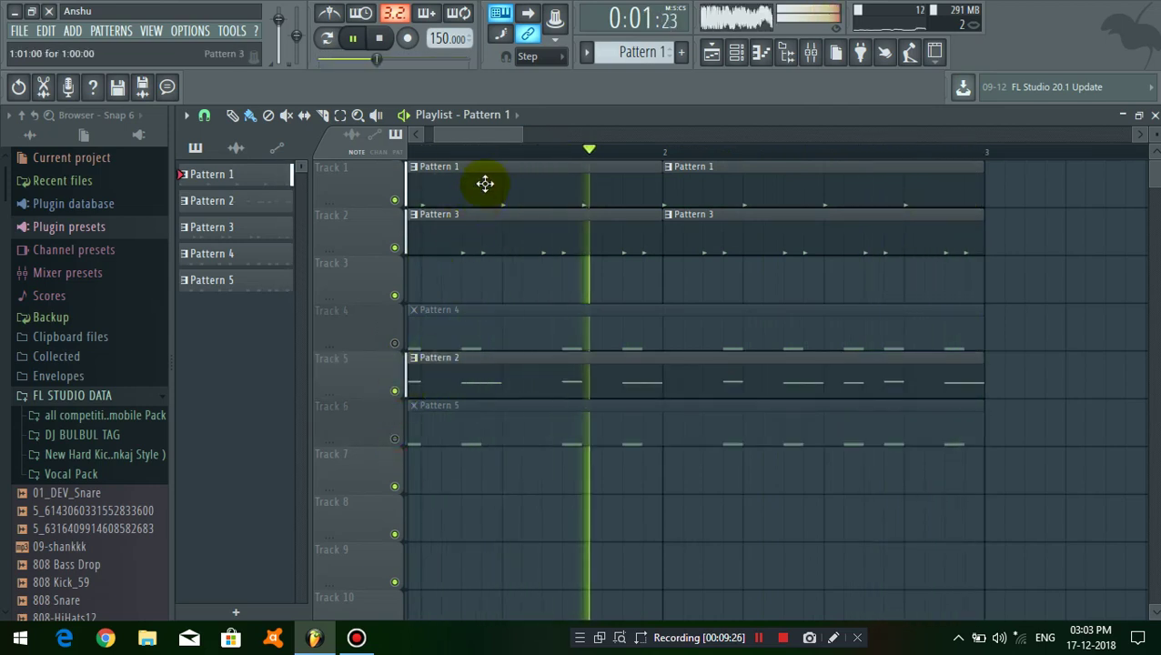
Swap Track 5 for Track 4's synth, and finally for Track 6's bass, over the kick and hi-hats
{"action": "scroll", "coordinate": [505, 169], "scroll_direction": "down", "scroll_amount": 1}
{"action": "left_click", "coordinate": [395, 392]}
{"action": "left_click", "coordinate": [395, 343]}
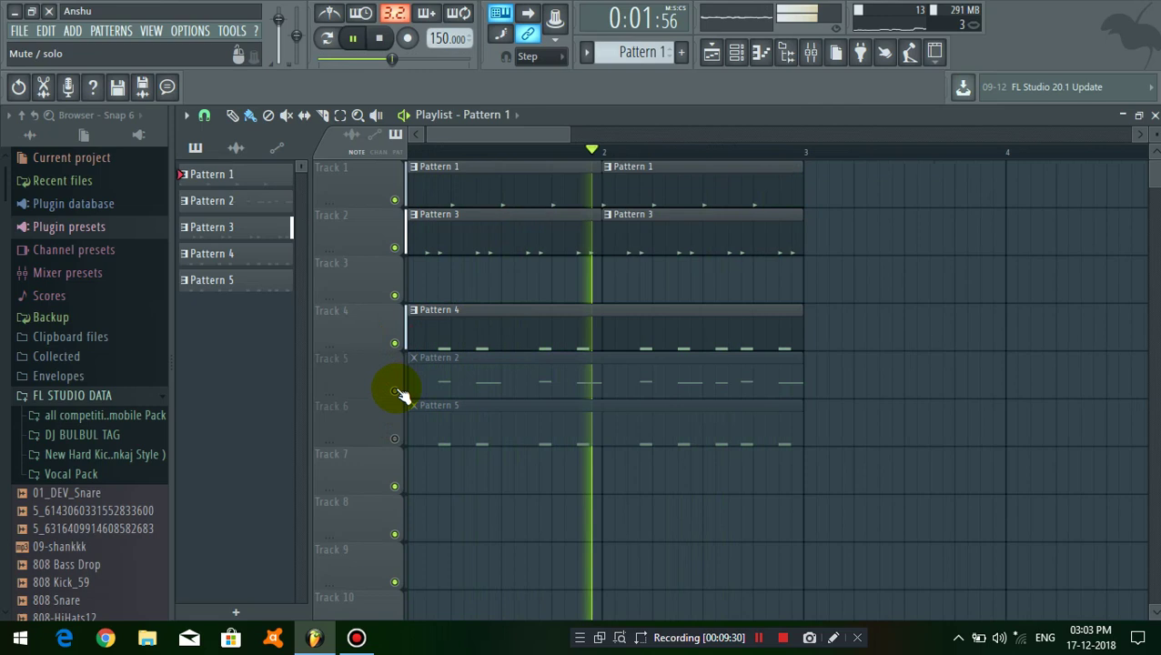
{"action": "left_click", "coordinate": [395, 343]}
{"action": "left_click", "coordinate": [395, 439]}
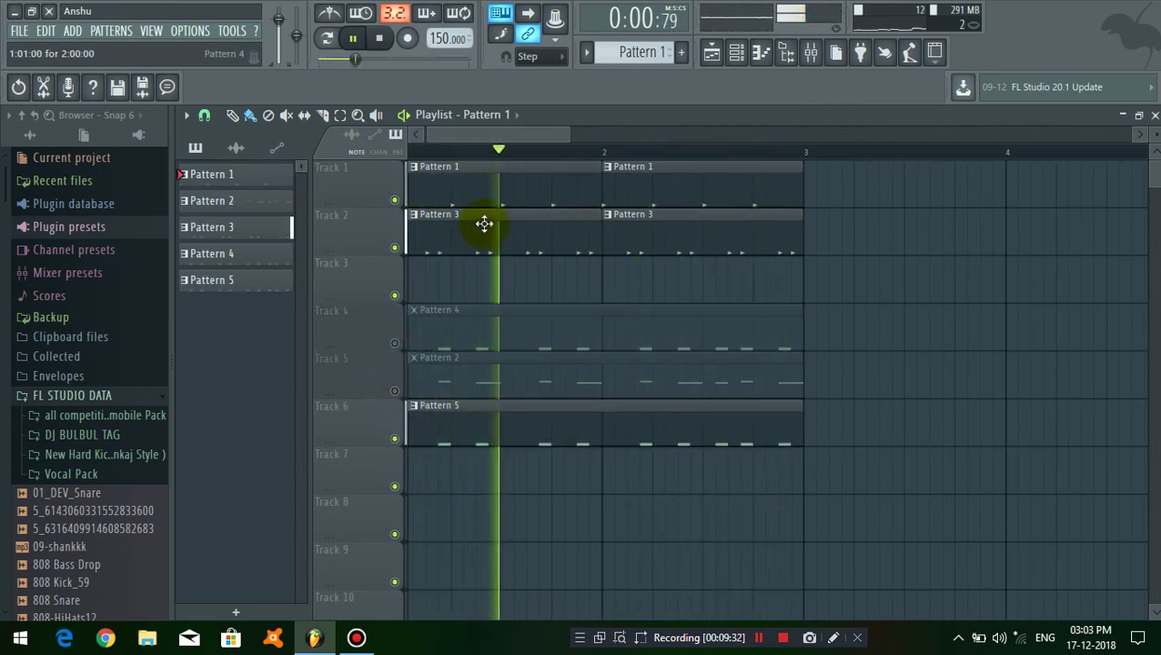
Listen to the bass with the kick and hi-hats, briefly add Track 5's synth, and stop playback
{"action": "scroll", "coordinate": [554, 133], "scroll_direction": "down", "scroll_amount": 2}
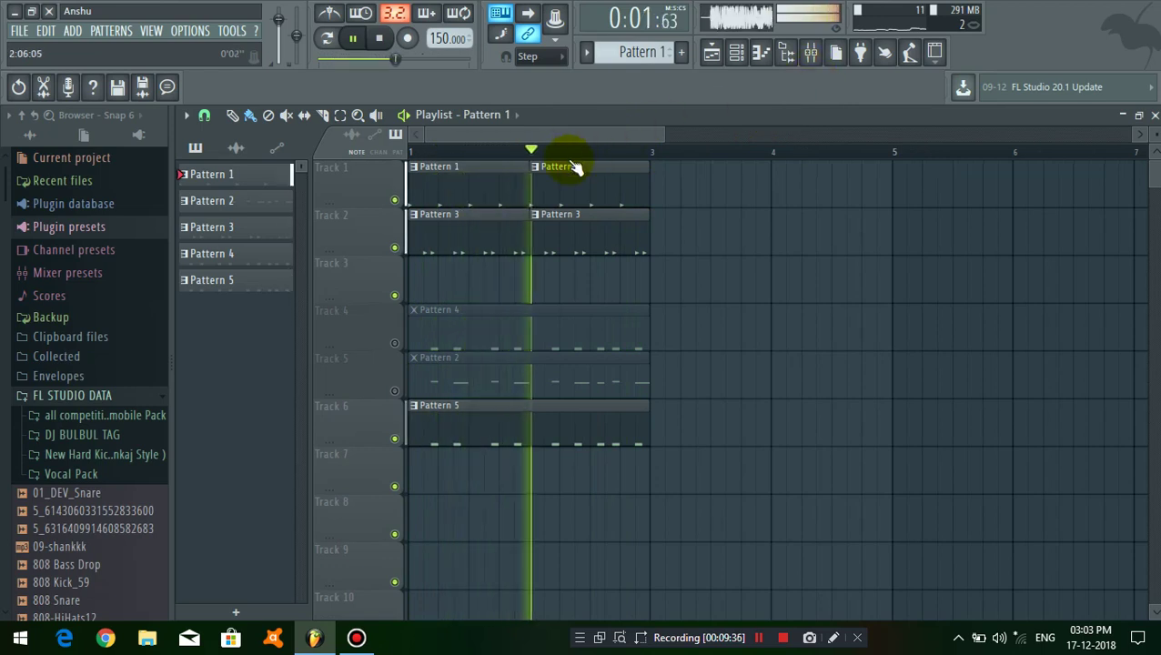
{"action": "scroll", "coordinate": [574, 141], "scroll_direction": "up", "scroll_amount": 2}
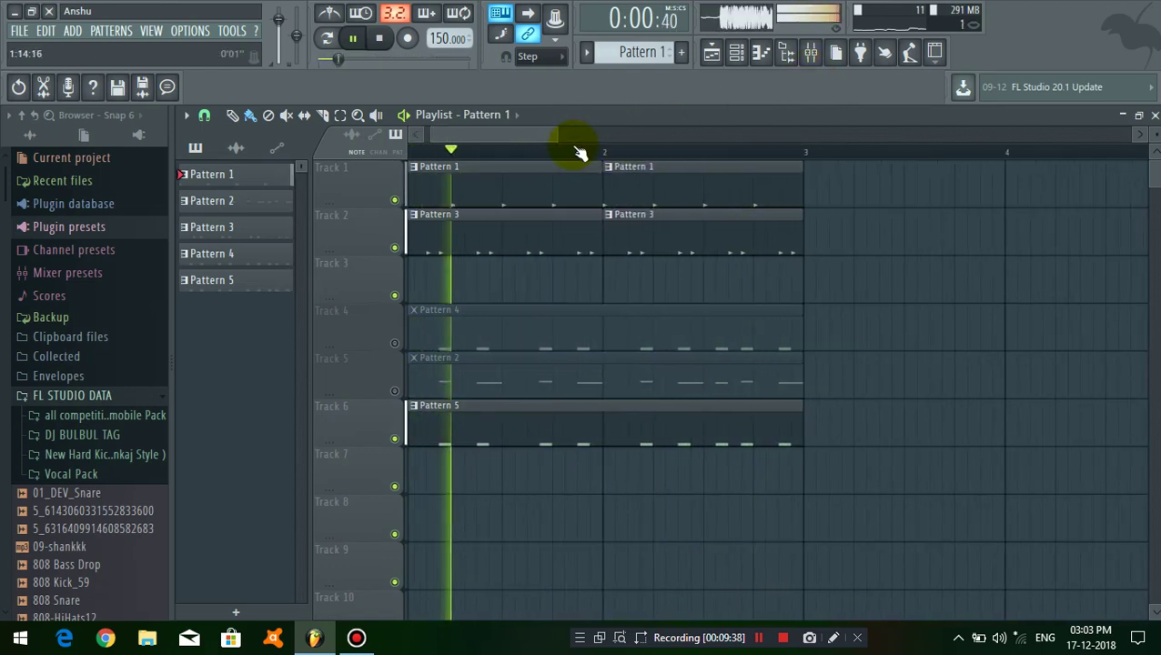
{"action": "scroll", "coordinate": [577, 147], "scroll_direction": "up", "scroll_amount": 3}
{"action": "scroll", "coordinate": [579, 152], "scroll_direction": "down", "scroll_amount": 4}
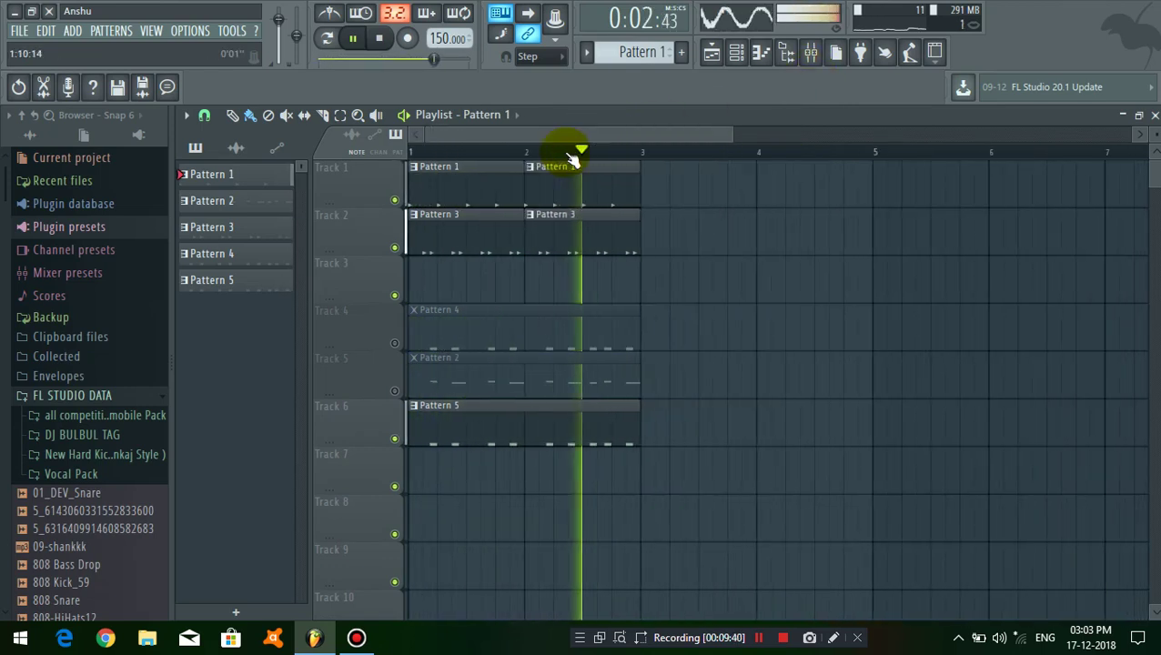
{"action": "left_click", "coordinate": [394, 391]}
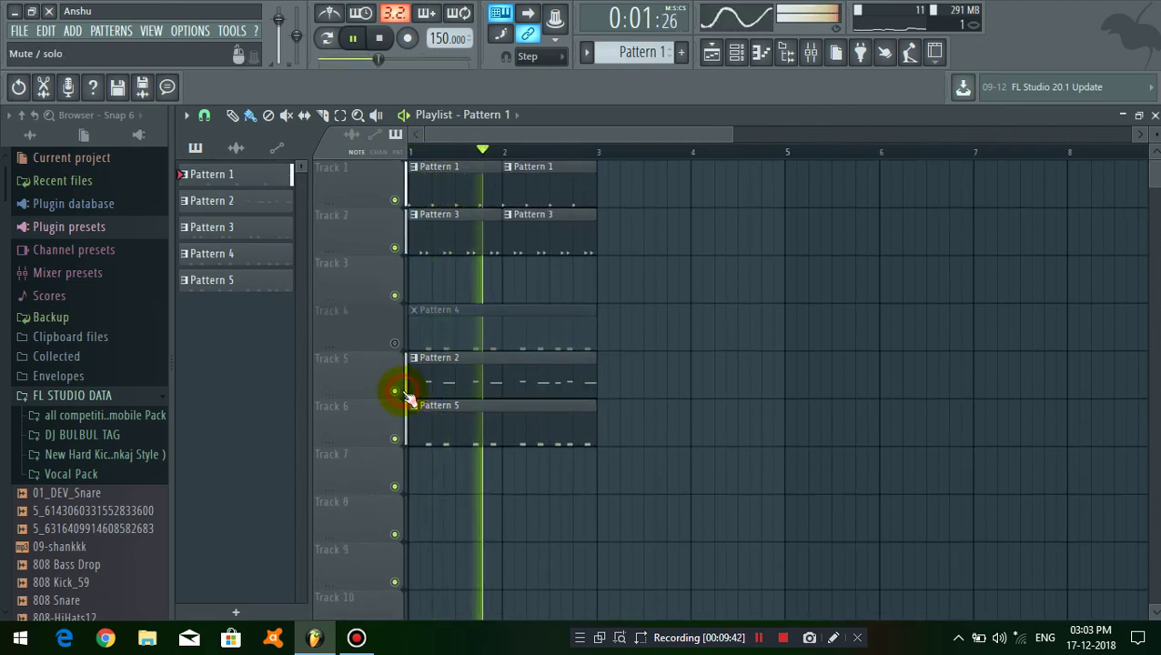
{"action": "left_click", "coordinate": [393, 391]}
{"action": "left_click", "coordinate": [355, 40]}
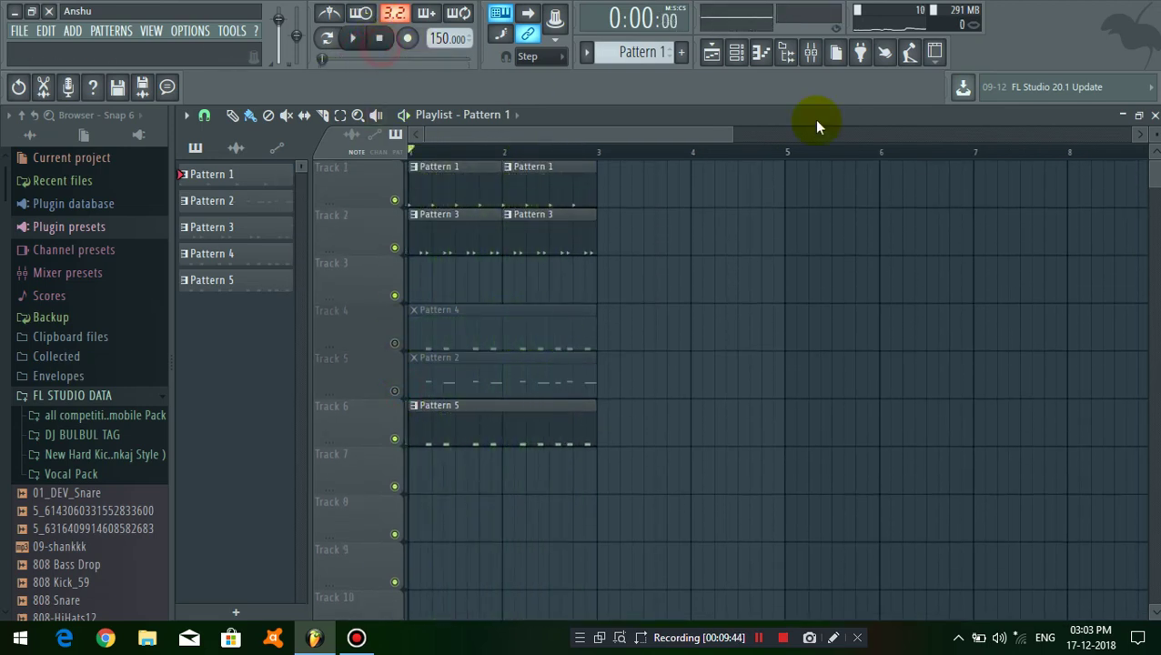
Add Maximus to the first effect slot of the Master track and load the Clear master RMS preset
{"action": "left_click", "coordinate": [810, 54]}
{"action": "left_click", "coordinate": [244, 223]}
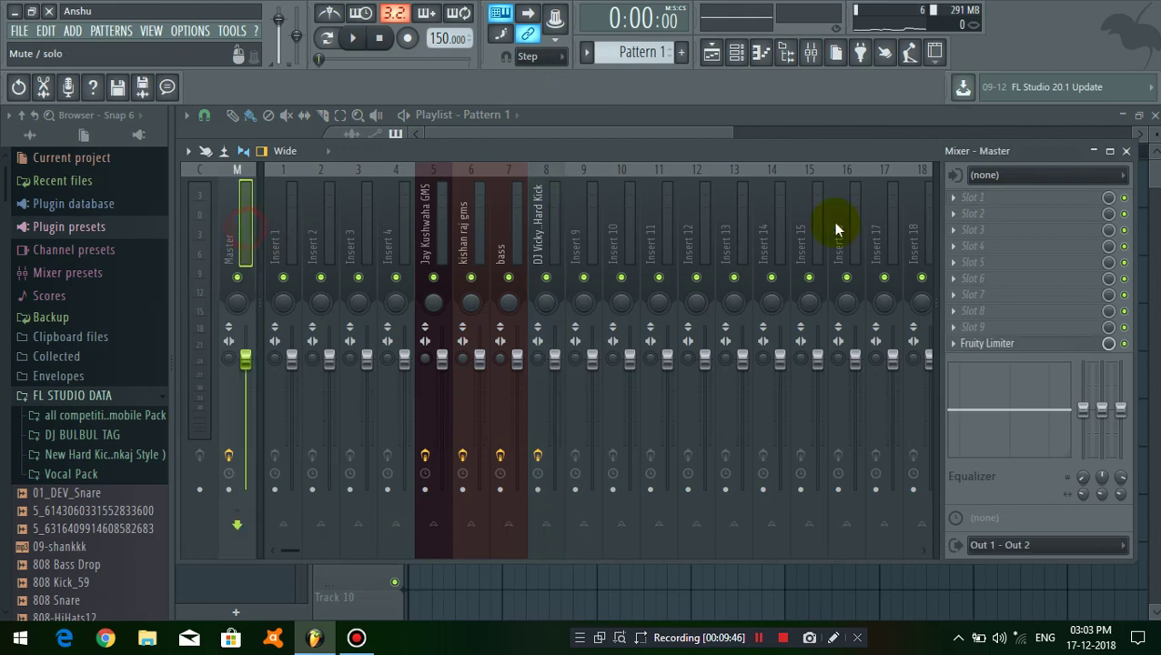
{"action": "left_click", "coordinate": [968, 204]}
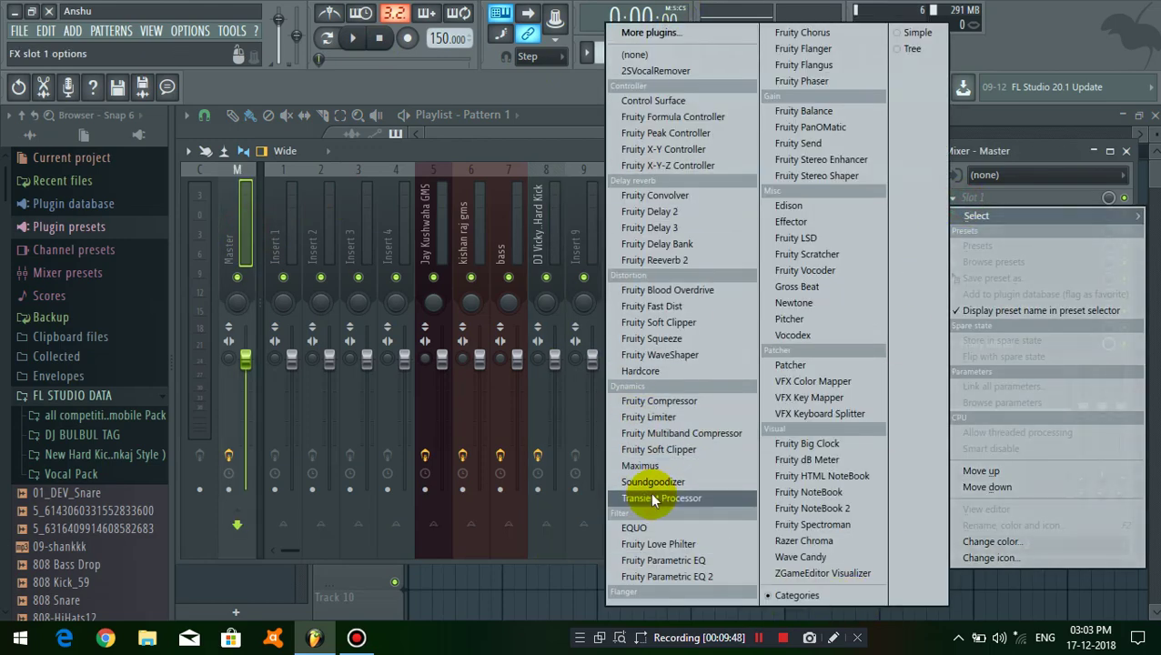
{"action": "left_click", "coordinate": [665, 465]}
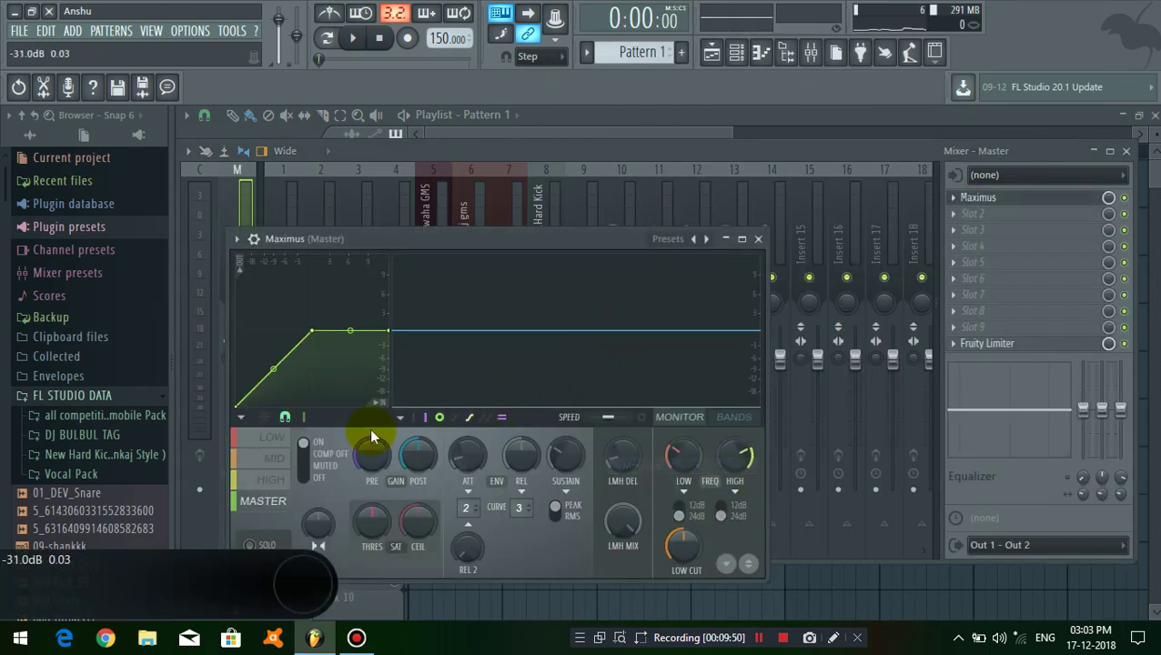
{"action": "left_click", "coordinate": [677, 244]}
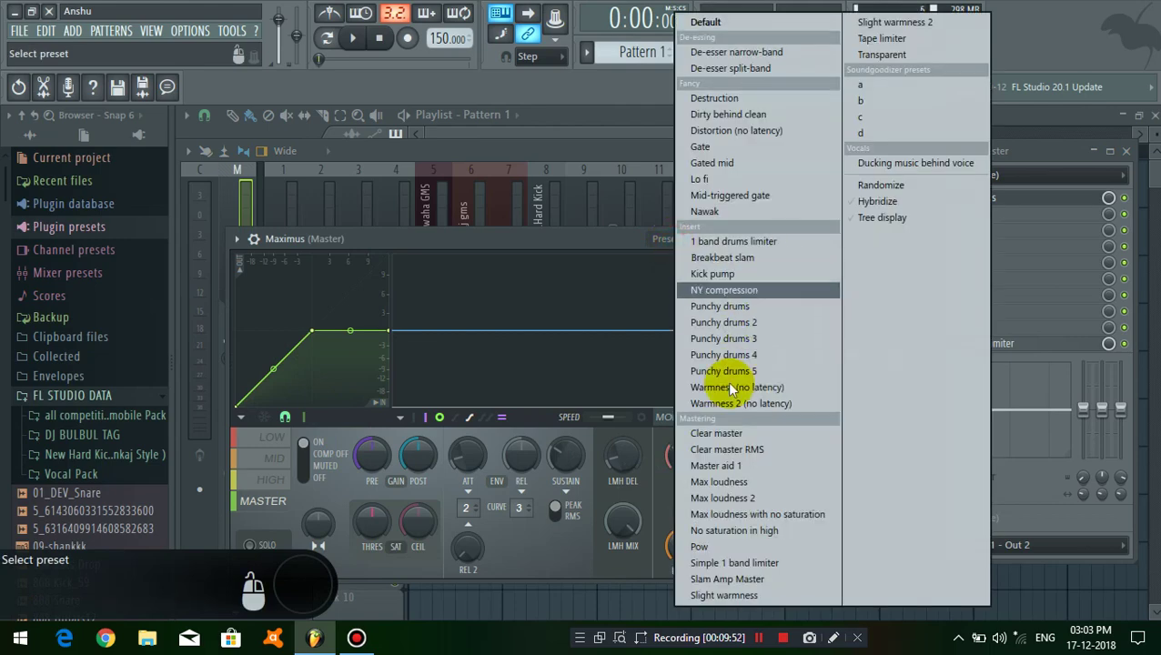
{"action": "left_click", "coordinate": [734, 449]}
{"action": "left_click", "coordinate": [758, 239]}
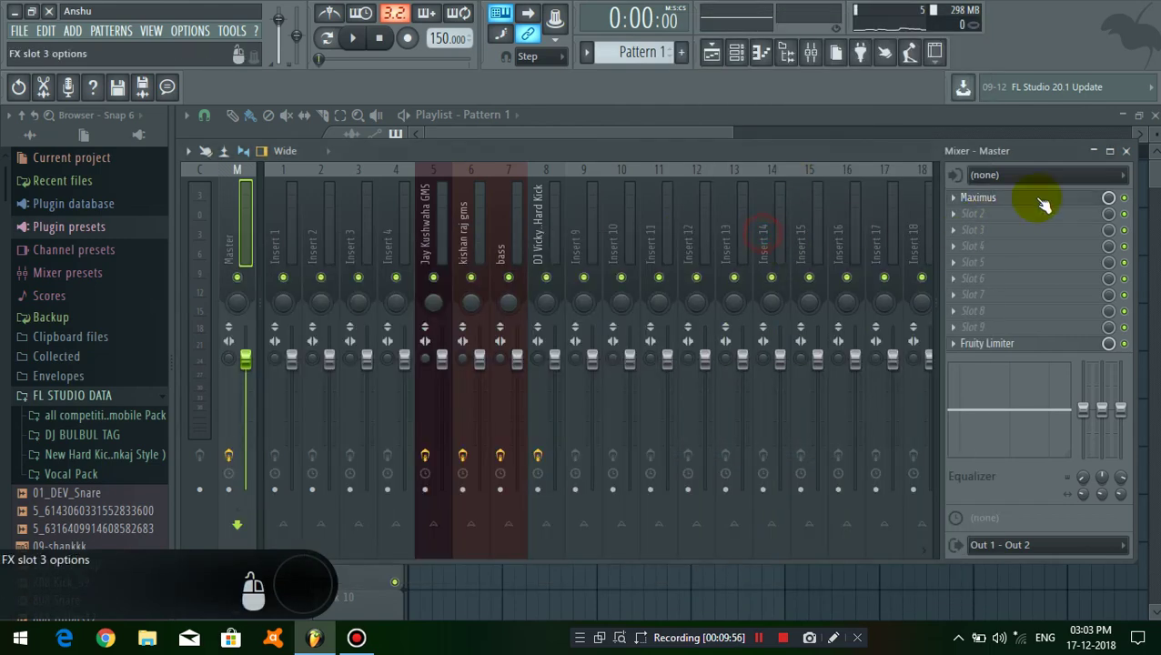
{"action": "left_click", "coordinate": [1126, 151]}
Lower the PreAmp of the hard kick's Fruity Blood Overdrive to about 0.228
{"action": "left_click", "coordinate": [811, 52]}
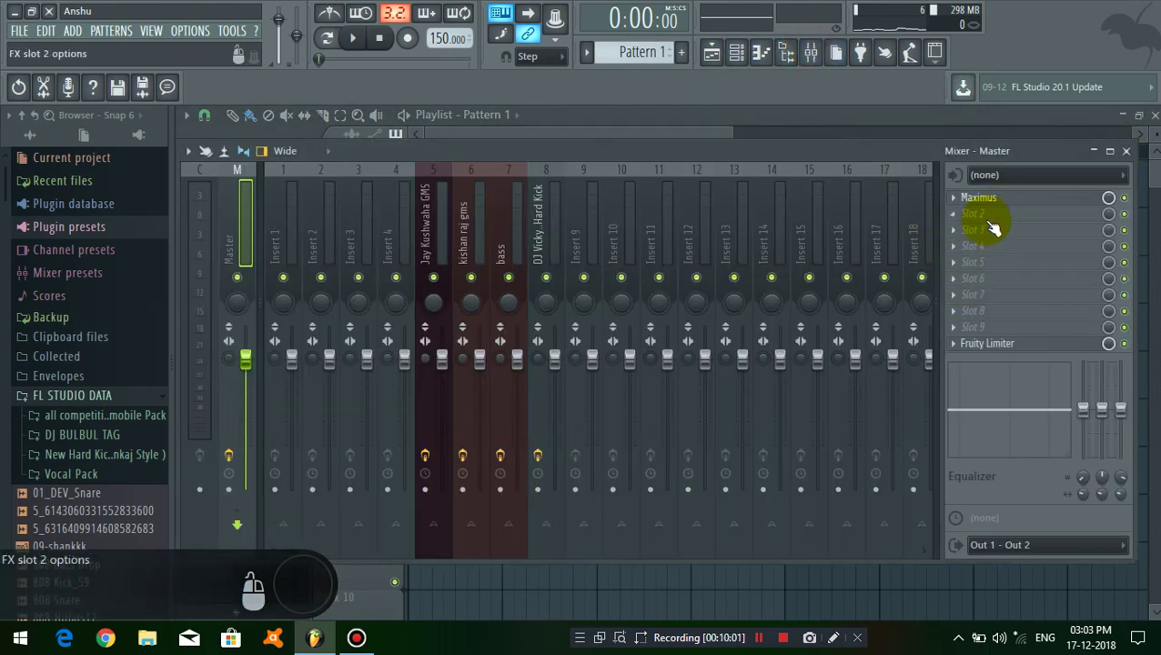
{"action": "left_click", "coordinate": [541, 239]}
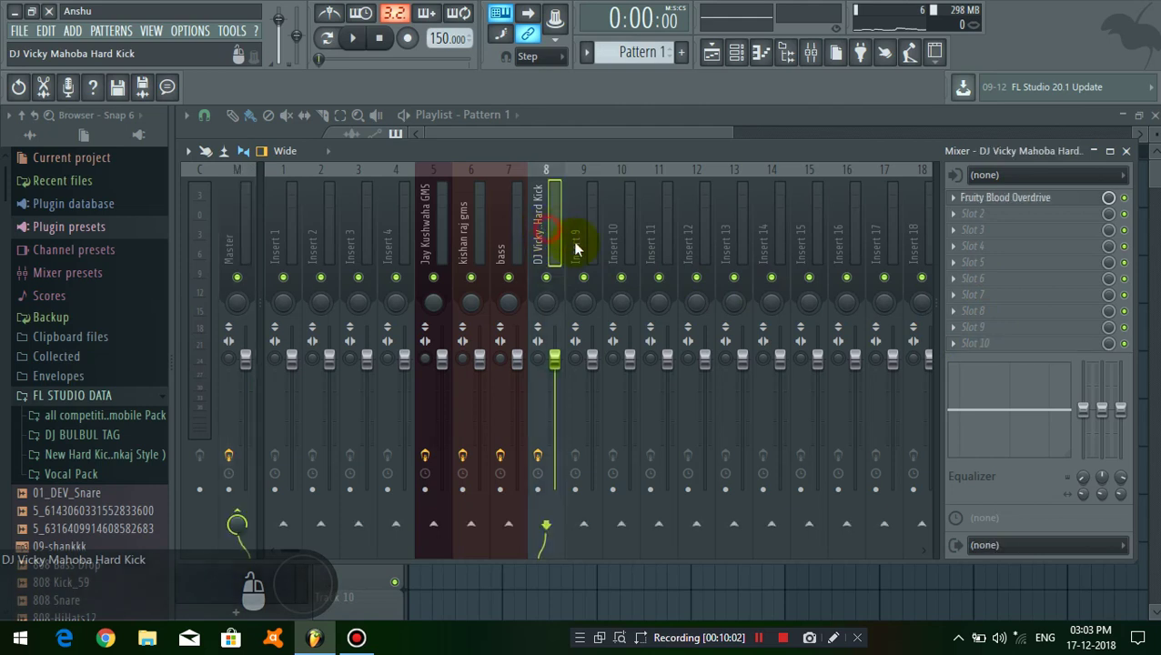
{"action": "left_click", "coordinate": [1015, 208]}
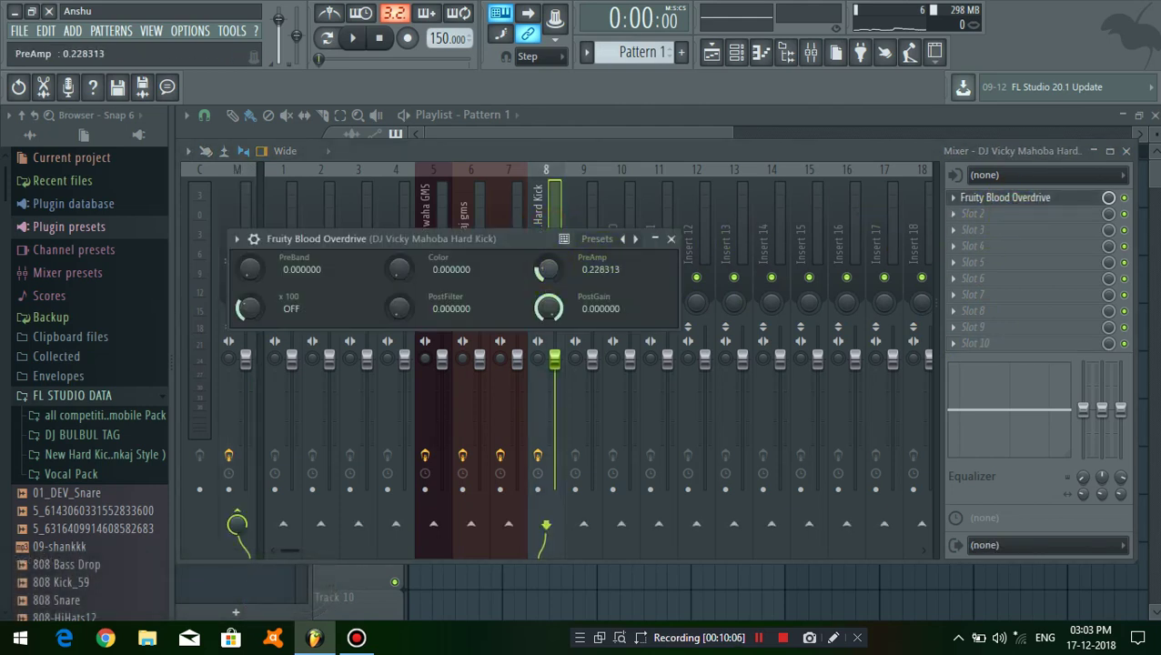
{"action": "left_click", "coordinate": [670, 240]}
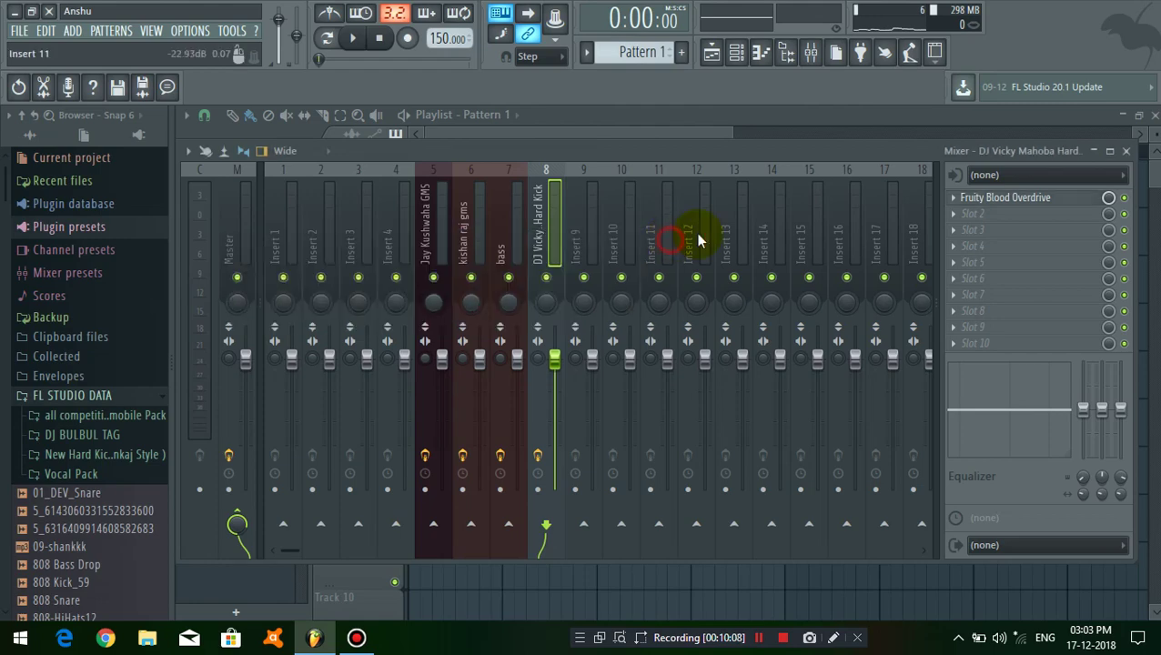
{"action": "left_click", "coordinate": [1126, 151]}
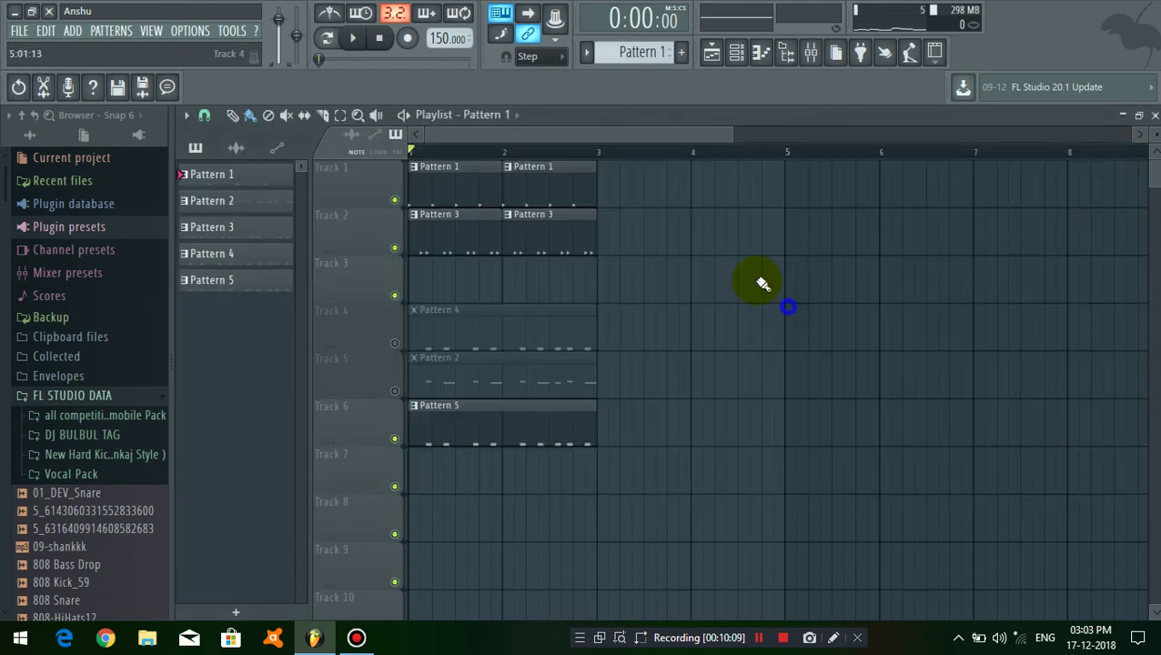
Play the arrangement and set the hard kick's Fruity Blood Overdrive PreAmp to about 0.249
{"action": "left_click", "coordinate": [356, 41]}
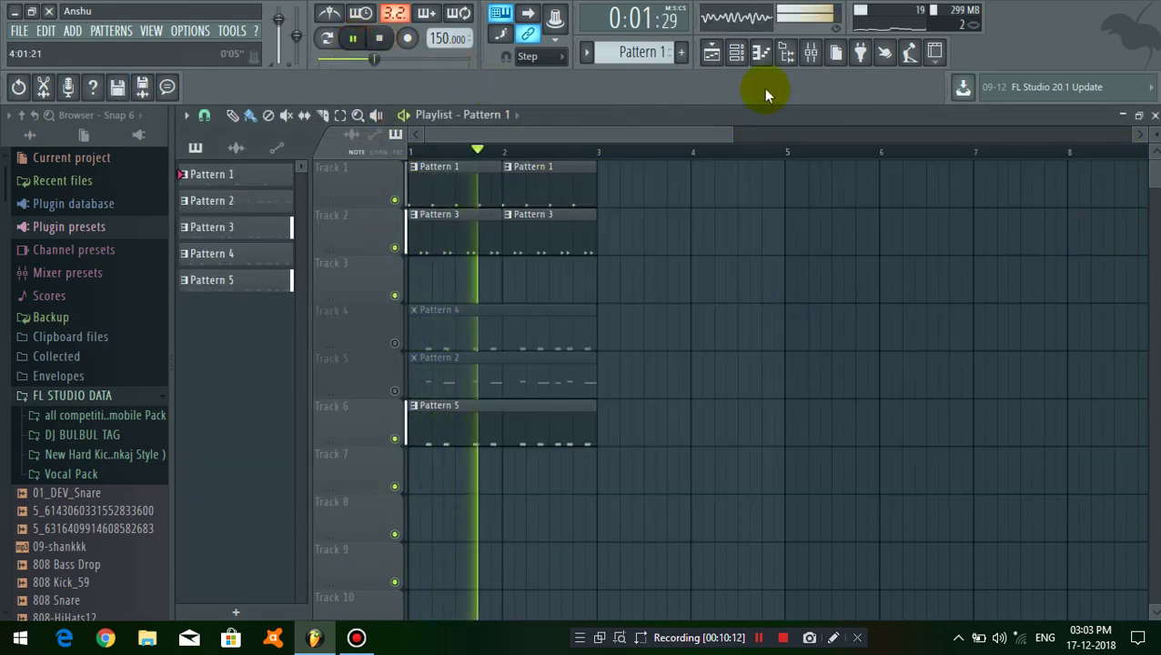
{"action": "left_click", "coordinate": [812, 57]}
{"action": "left_click", "coordinate": [1045, 198]}
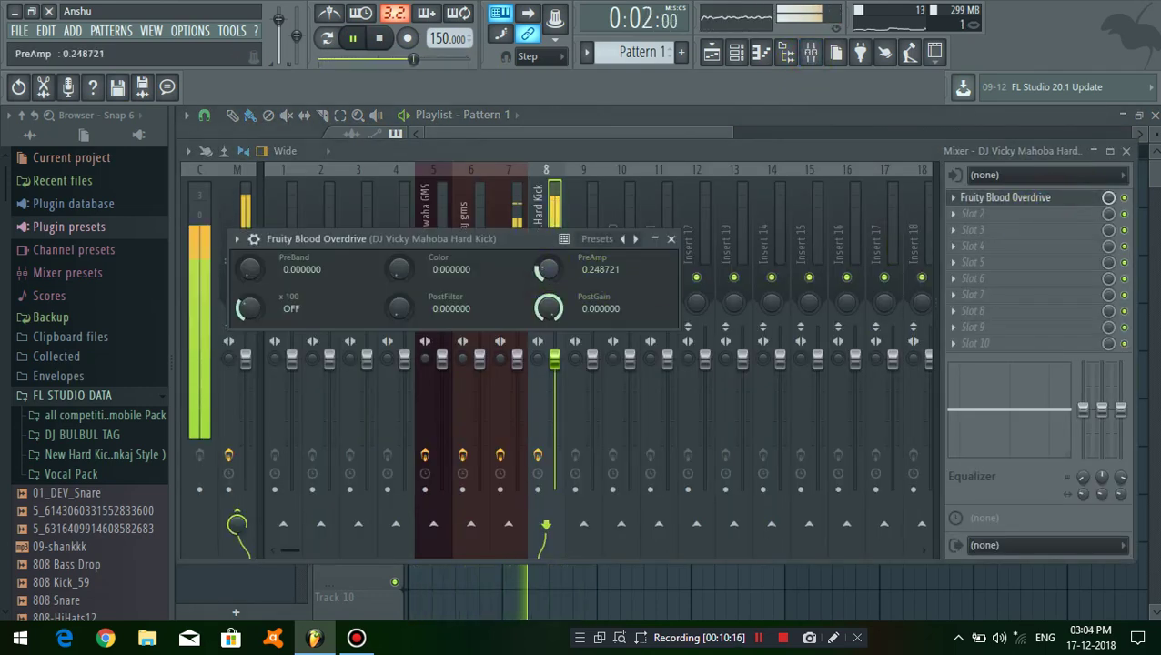
{"action": "left_click", "coordinate": [671, 239]}
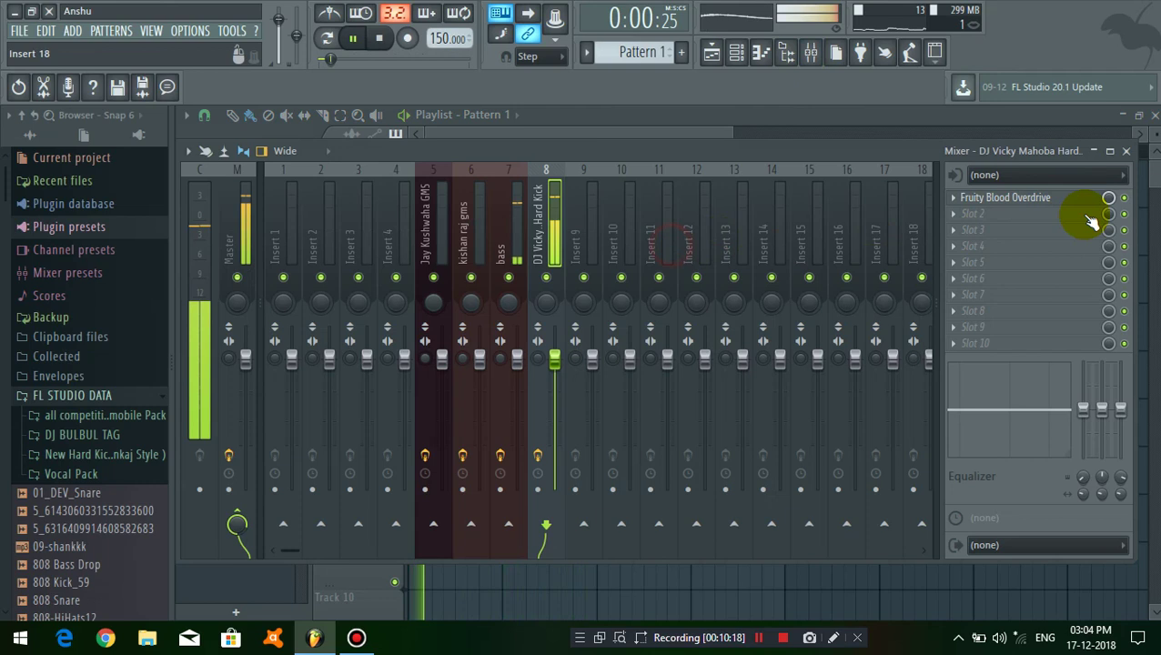
Mute Track 6's bass, enable Track 5's synth, and listen to it with the kick and hi-hats
{"action": "left_click", "coordinate": [1126, 151]}
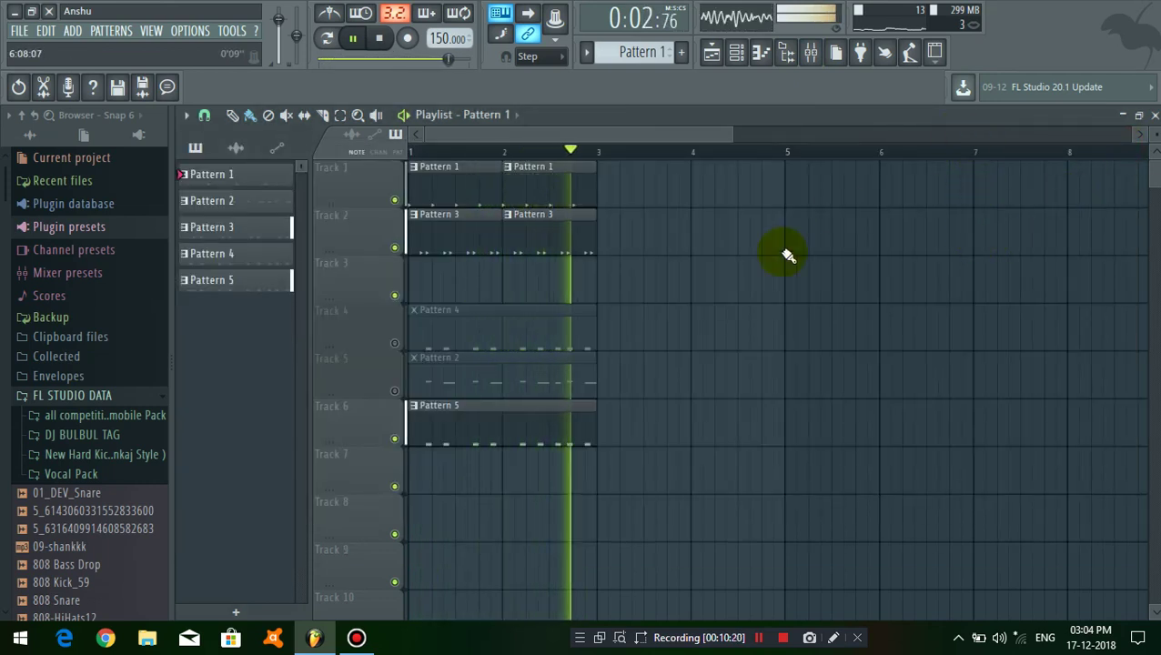
{"action": "left_click", "coordinate": [352, 38]}
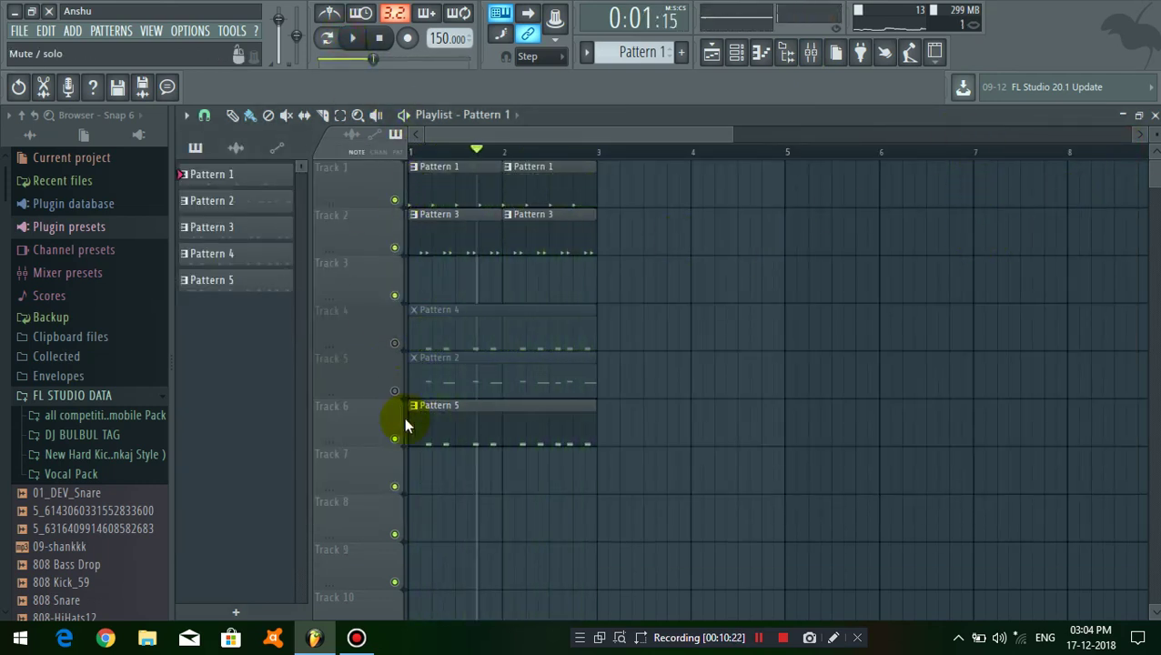
{"action": "left_click", "coordinate": [396, 440]}
{"action": "left_click", "coordinate": [394, 391]}
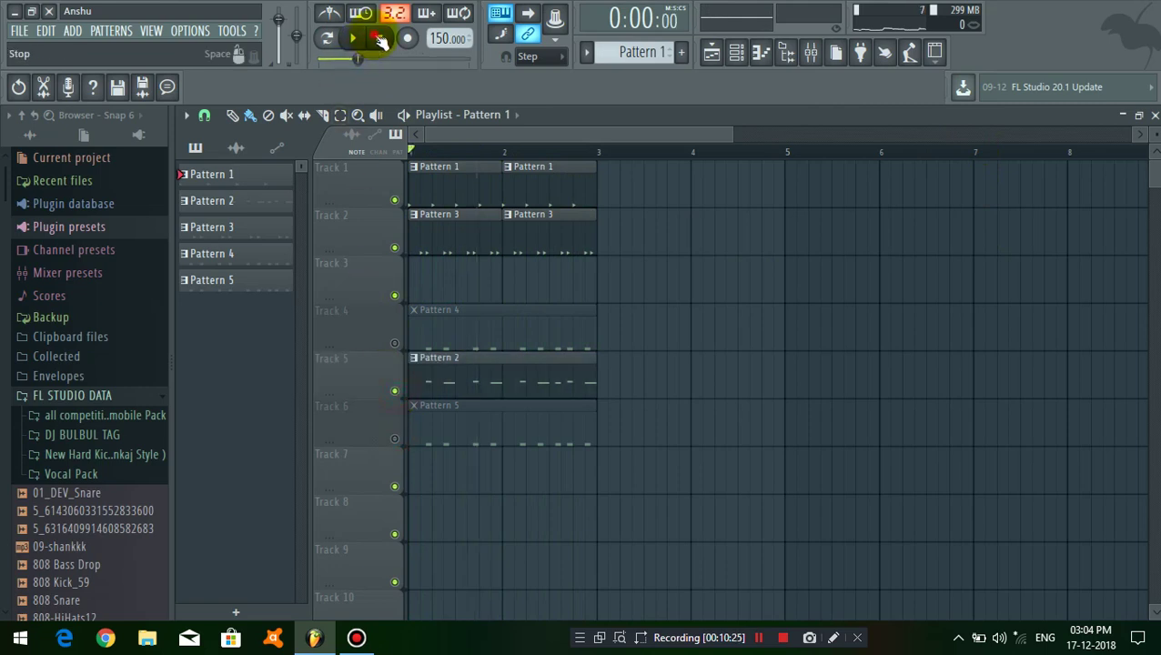
{"action": "left_click", "coordinate": [358, 41]}
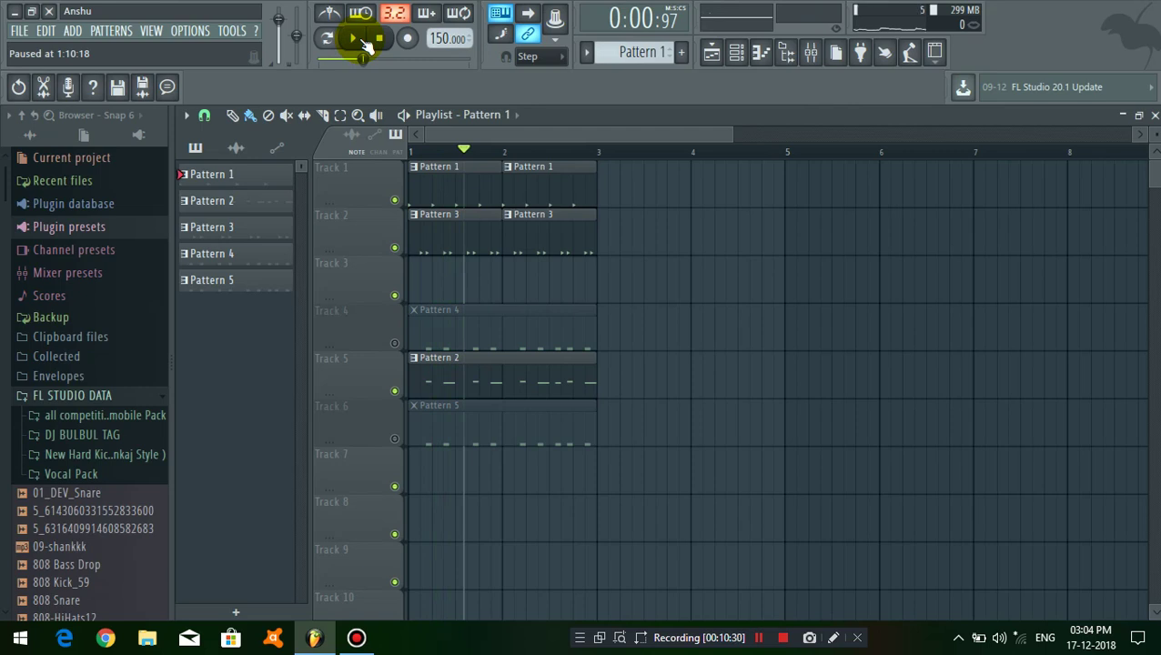
{"action": "left_click", "coordinate": [359, 41]}
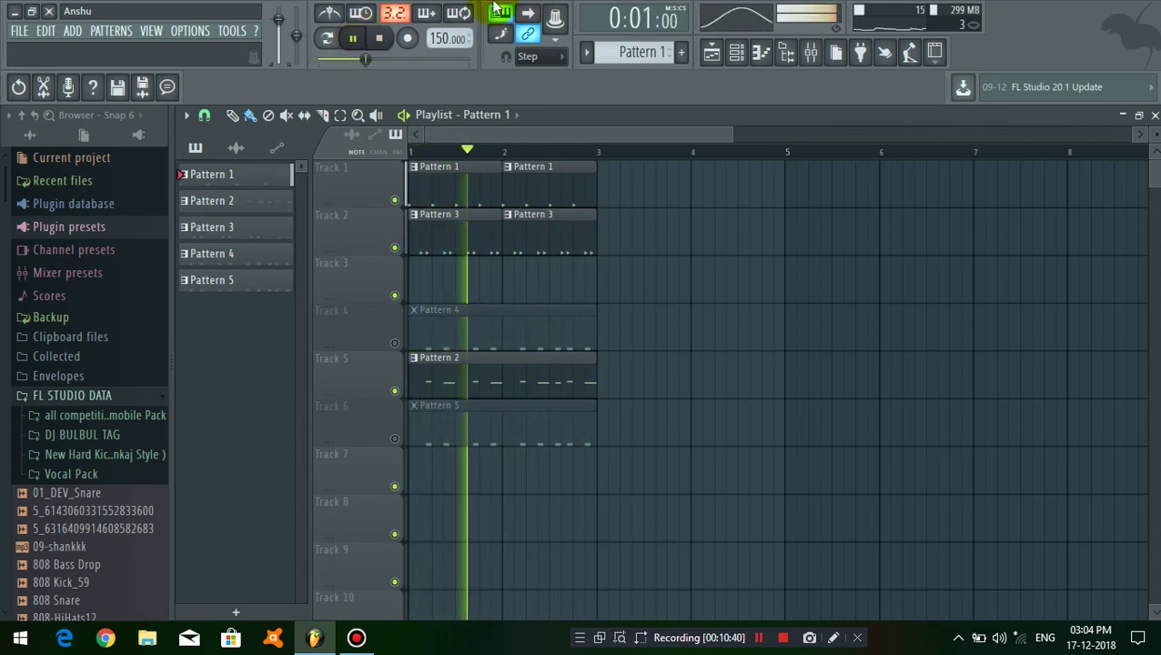
Set the hard kick's Fruity Blood Overdrive PreAmp to about 0.315 during playback and close the mixer
{"action": "left_click", "coordinate": [809, 51]}
{"action": "left_click", "coordinate": [1040, 202]}
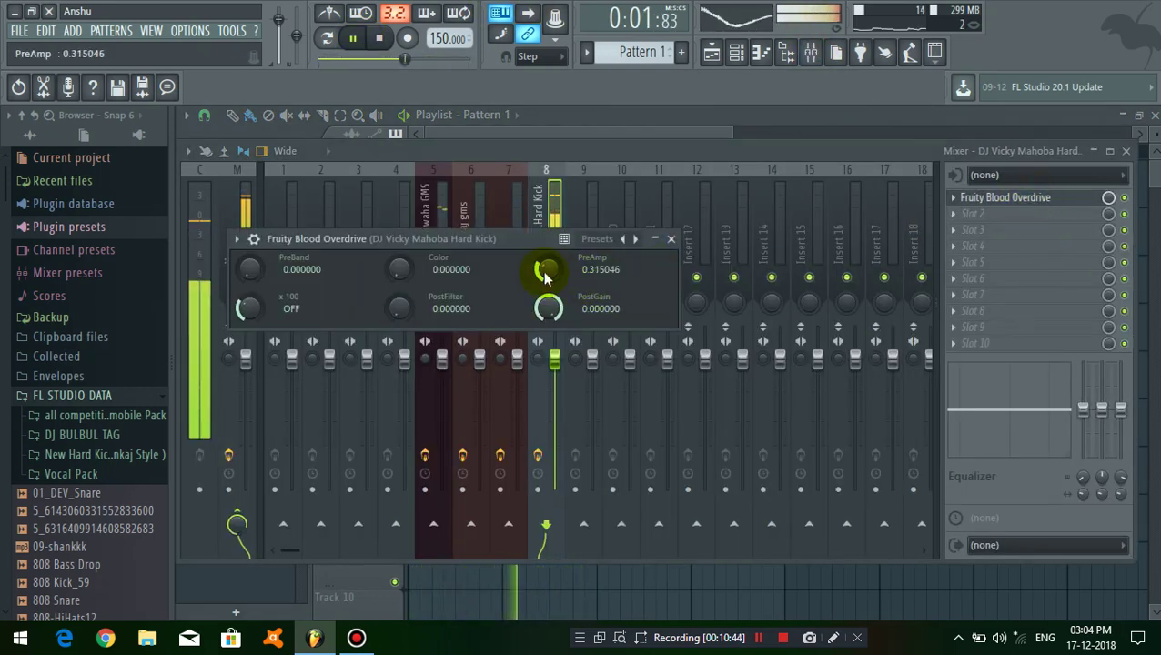
{"action": "left_click", "coordinate": [672, 241]}
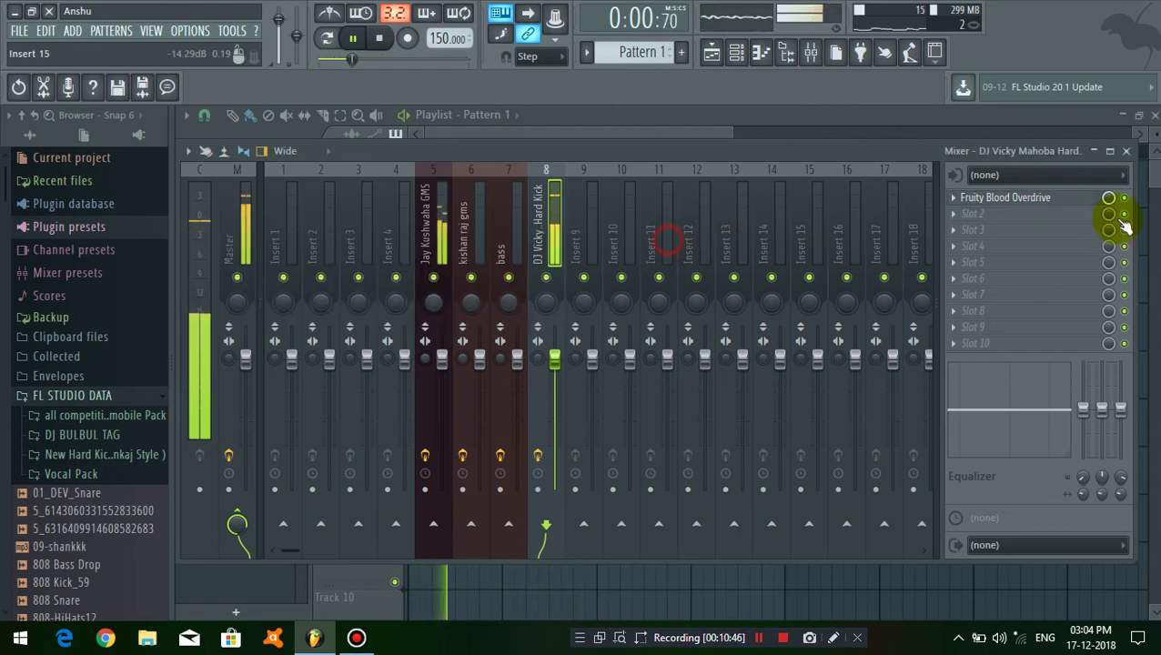
{"action": "left_click", "coordinate": [1125, 151]}
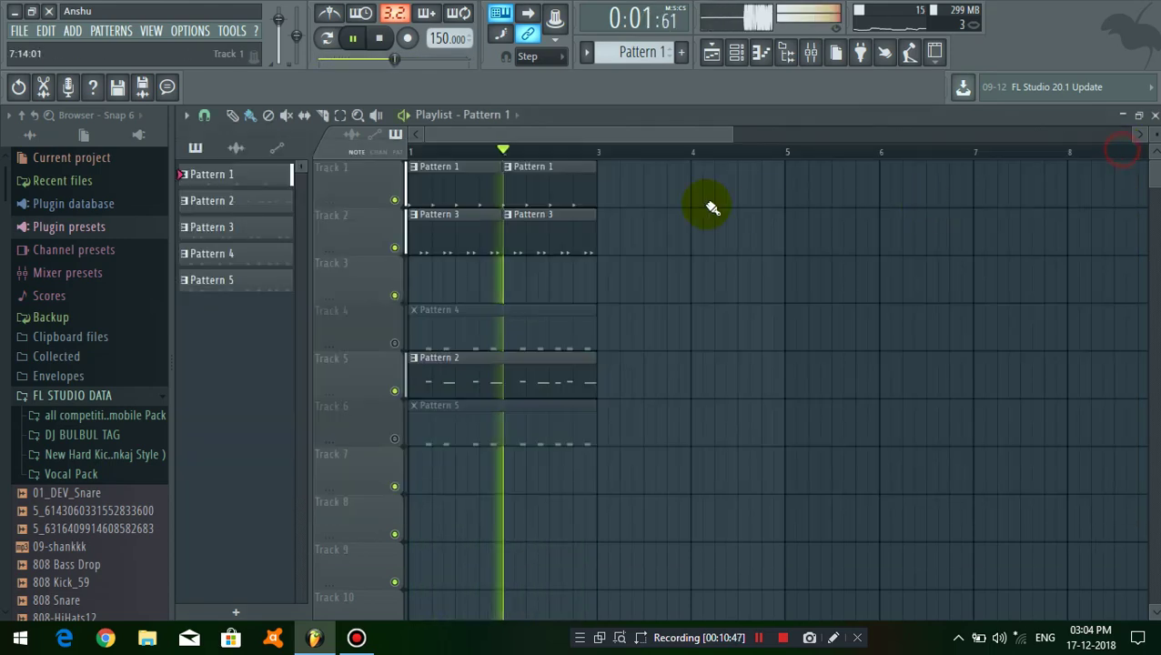
Mute Track 5, re-enable Track 6's bass, and add Track 4's synth to the playing arrangement
{"action": "left_click", "coordinate": [393, 392]}
{"action": "left_click", "coordinate": [389, 442]}
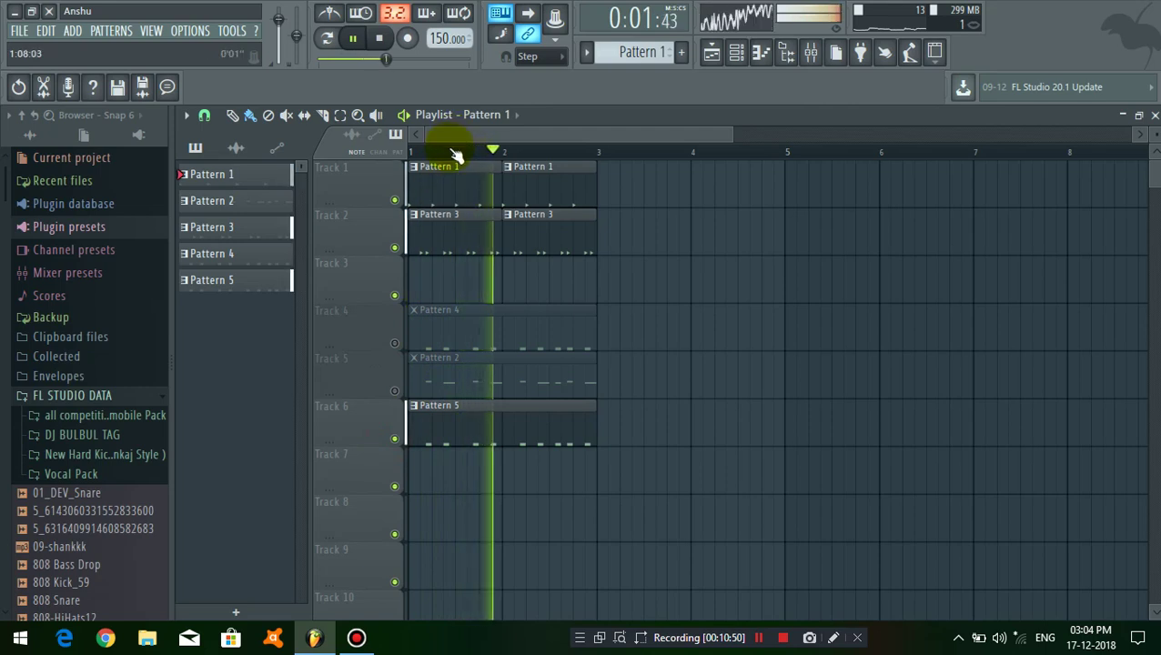
{"action": "left_click_drag", "start_coordinate": [467, 151], "coordinate": [417, 316]}
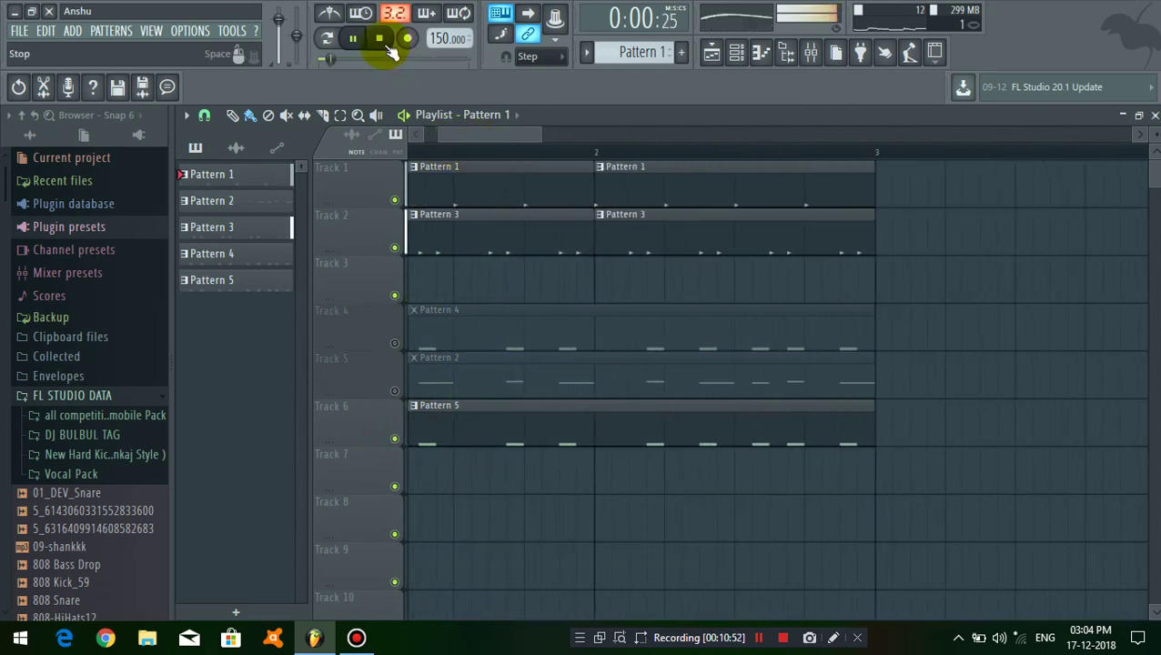
{"action": "left_click", "coordinate": [355, 39]}
{"action": "left_click", "coordinate": [394, 343]}
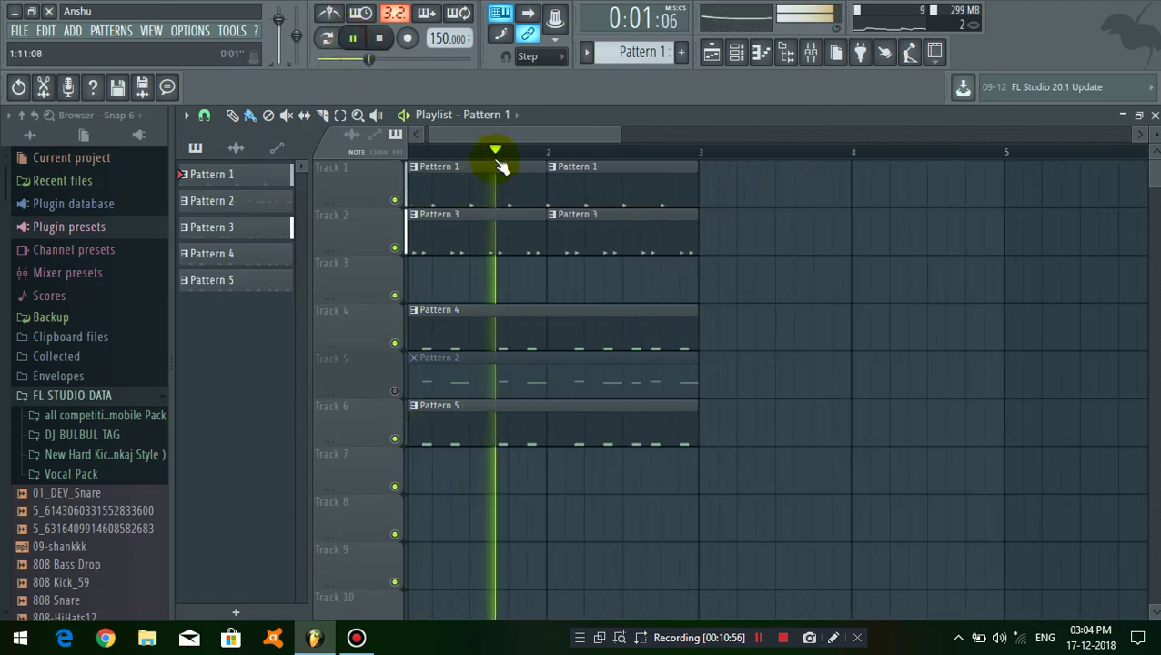
Cut Track 4's GMS synth in its mixer track equalizer by 18 dB at 90 Hz and about 8.7 dB at 1.5 kHz
{"action": "double_click", "coordinate": [612, 344]}
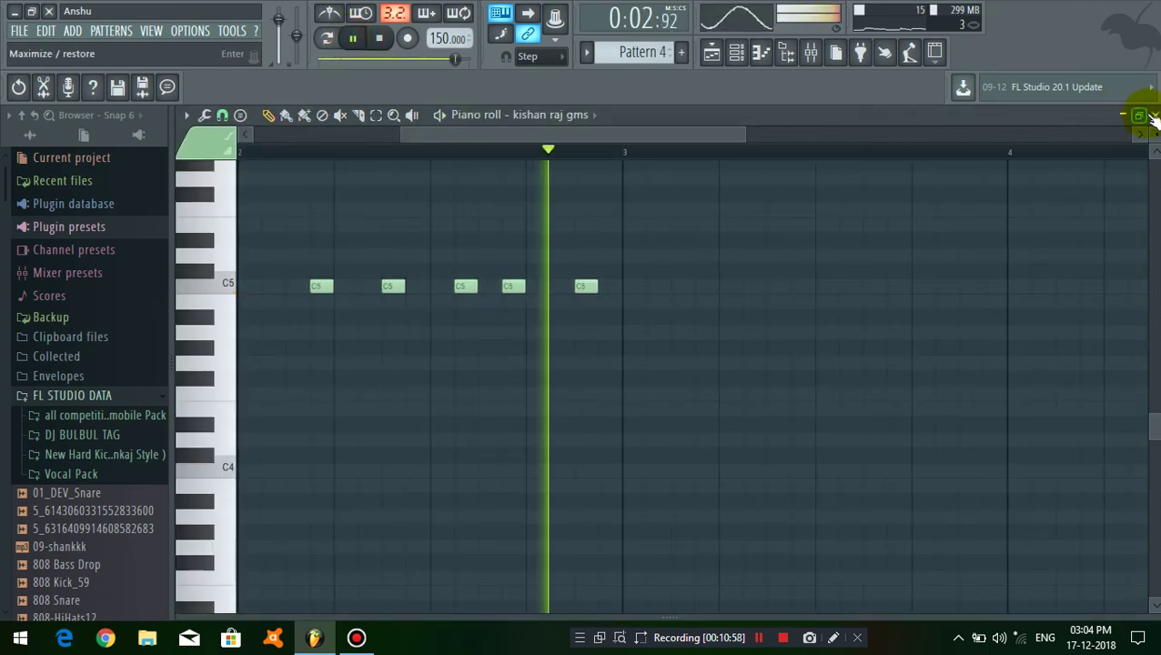
{"action": "left_click", "coordinate": [1150, 119]}
{"action": "left_click", "coordinate": [390, 380]}
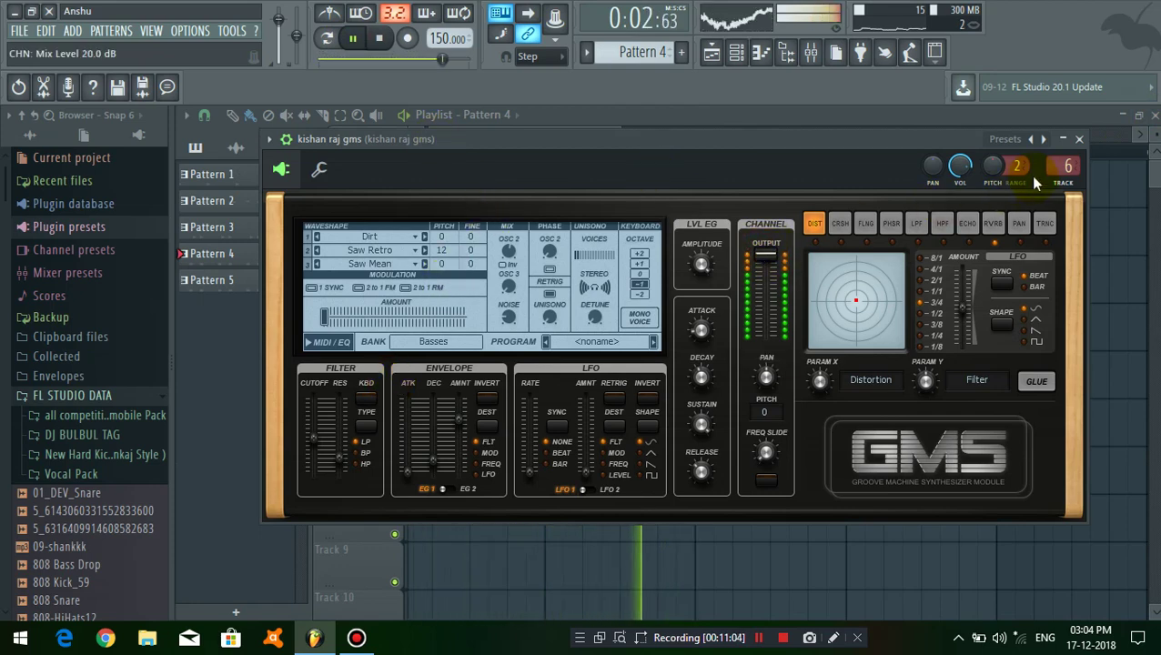
{"action": "left_click", "coordinate": [1079, 140]}
{"action": "left_click", "coordinate": [810, 51]}
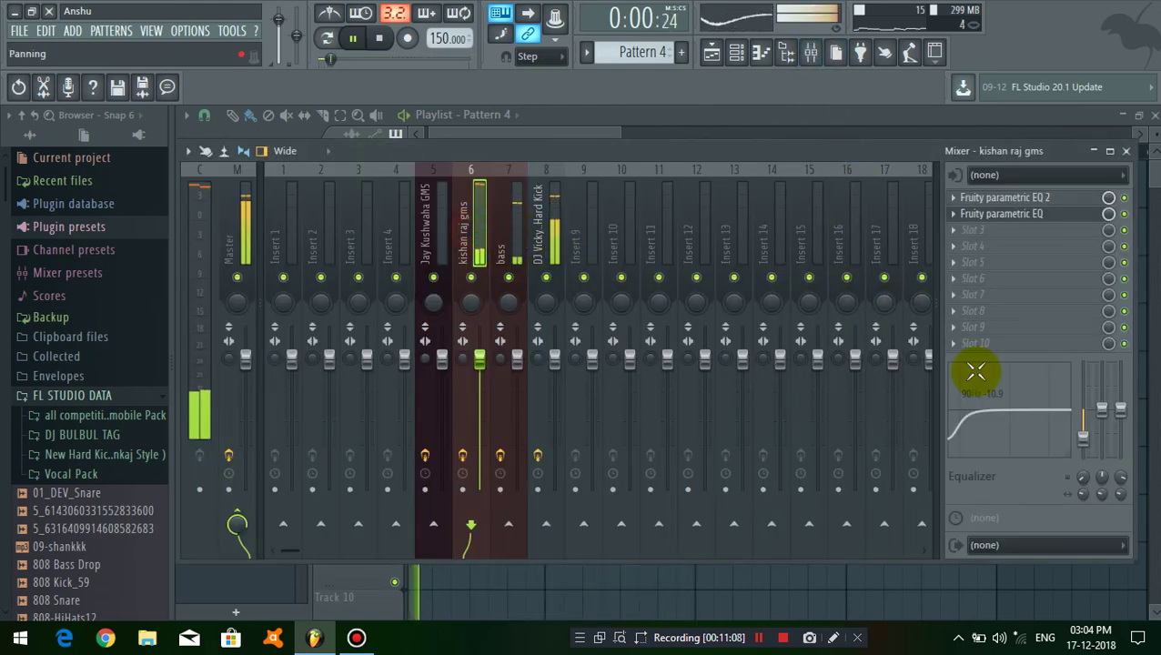
{"action": "scroll", "coordinate": [1075, 441], "scroll_direction": "down", "scroll_amount": 3}
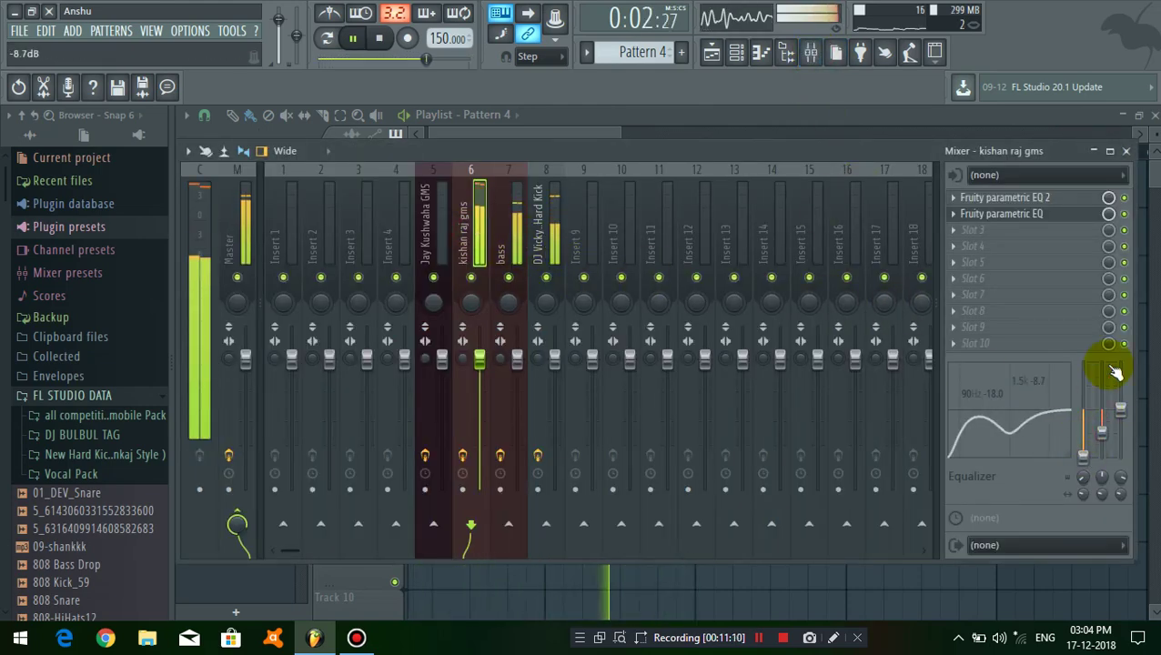
{"action": "left_click", "coordinate": [1125, 152]}
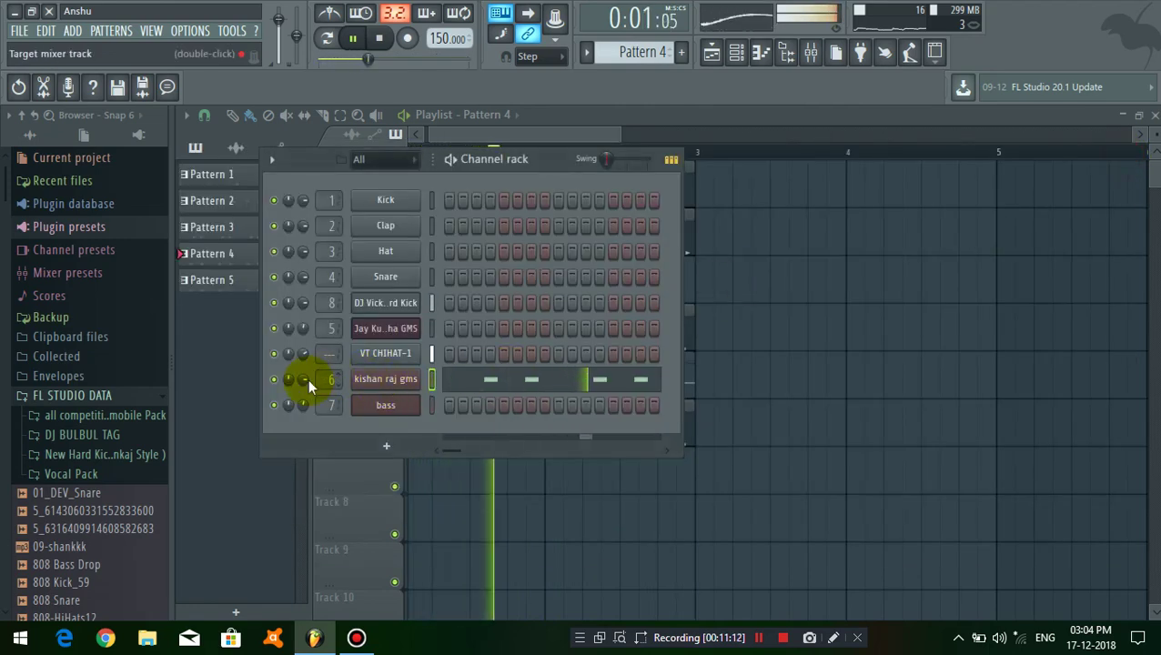
Check Track 4's GMS synth in the channel rack while listening to the arrangement, and stop playback
{"action": "left_click", "coordinate": [847, 368]}
{"action": "double_click", "coordinate": [611, 345]}
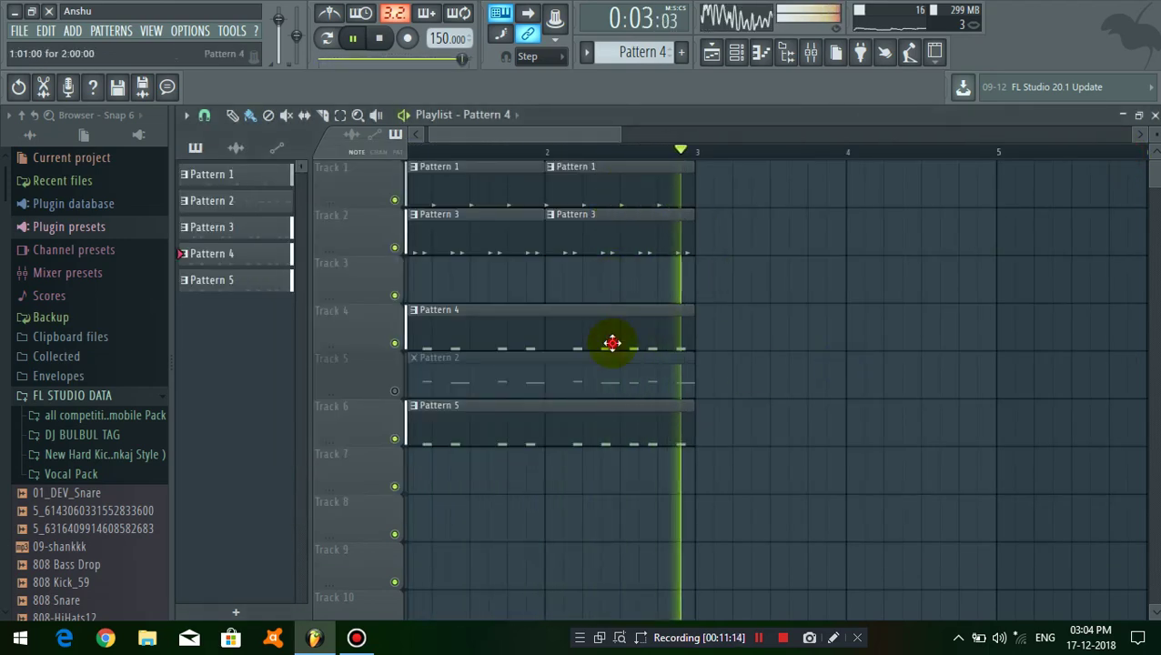
{"action": "left_click", "coordinate": [1155, 116]}
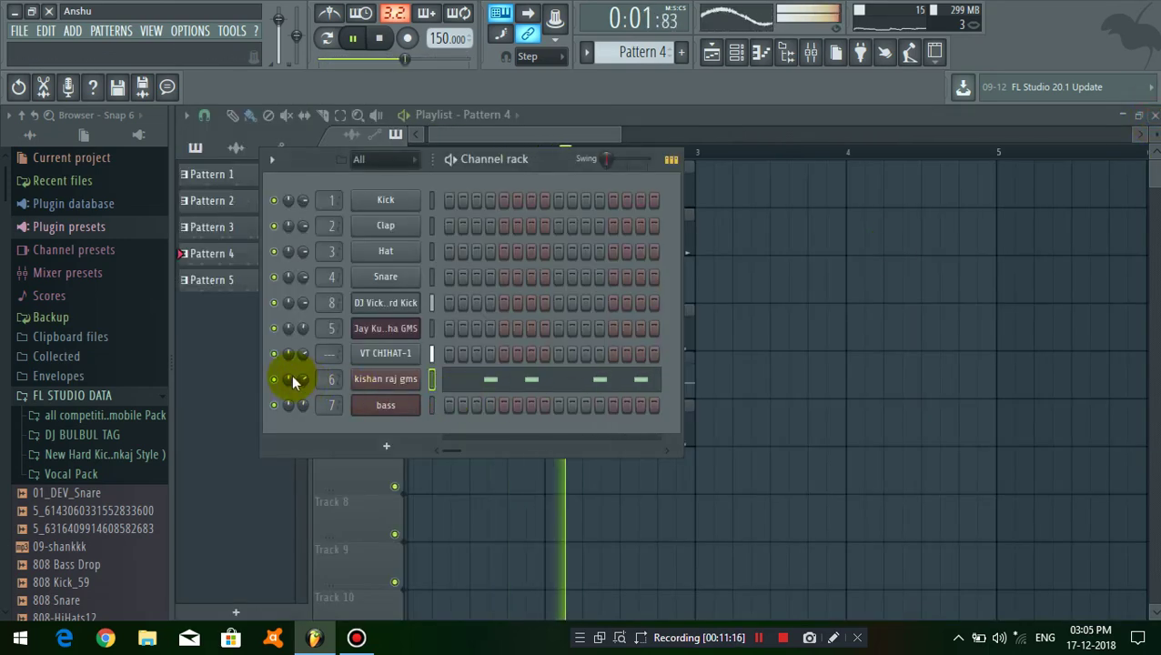
{"action": "left_click", "coordinate": [646, 498]}
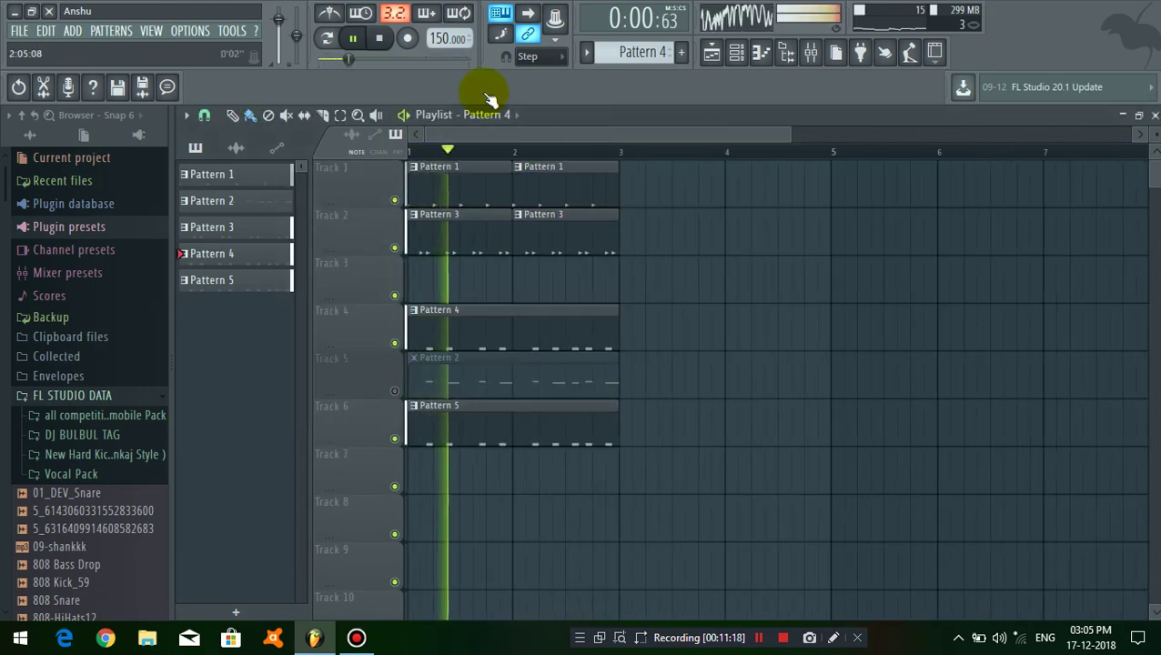
{"action": "left_click", "coordinate": [380, 38]}
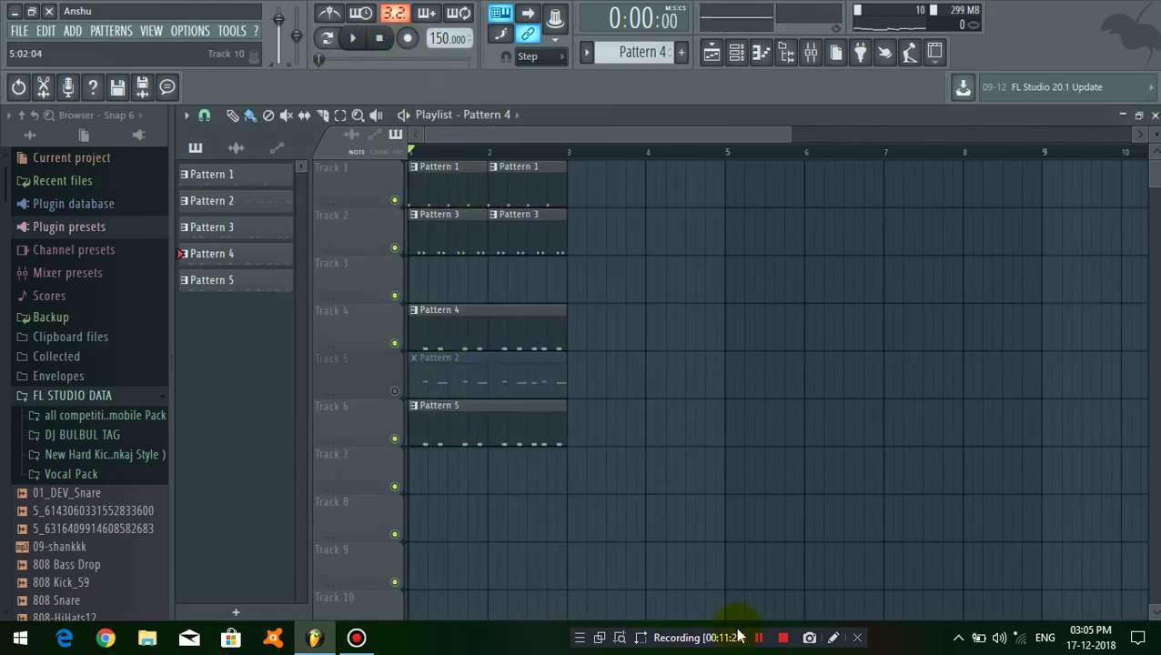